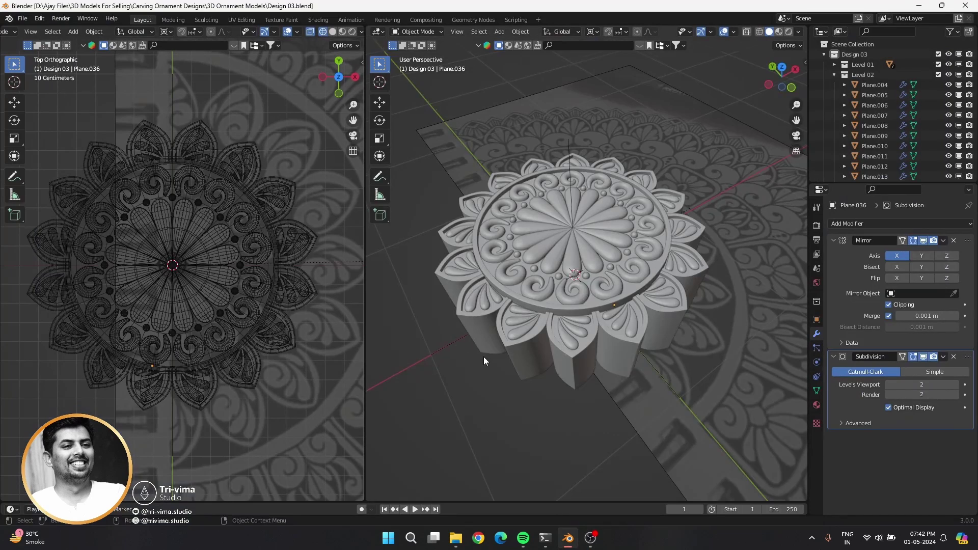
Step: Zoom in on the upper petals and duplicate the scroll petal above the leaf tip
{"action": "scroll", "coordinate": [527, 340], "scroll_direction": "up", "scroll_amount": 2}
{"action": "scroll", "coordinate": [527, 340], "scroll_direction": "down", "scroll_amount": 1}
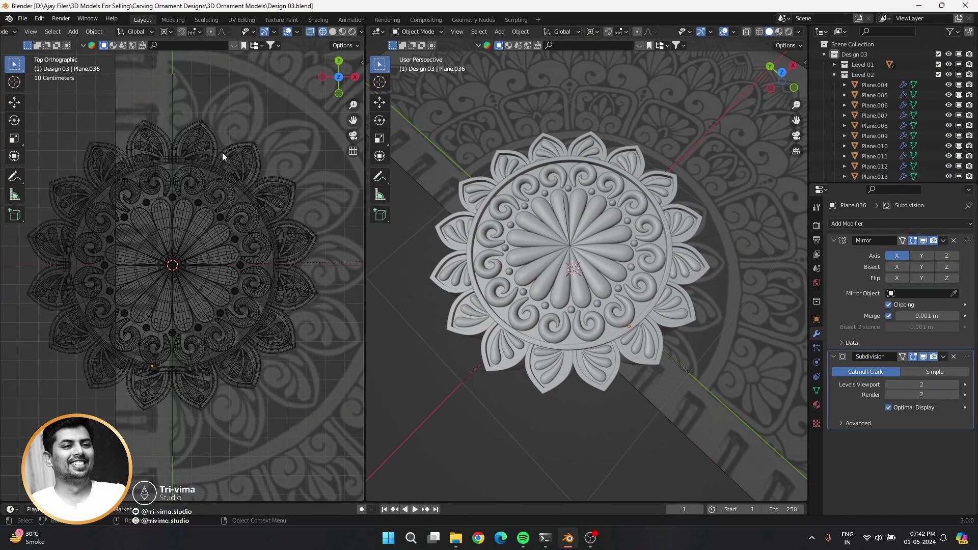
{"action": "middle_click_drag", "start_coordinate": [207, 200], "coordinate": [197, 238], "text": "shift"}
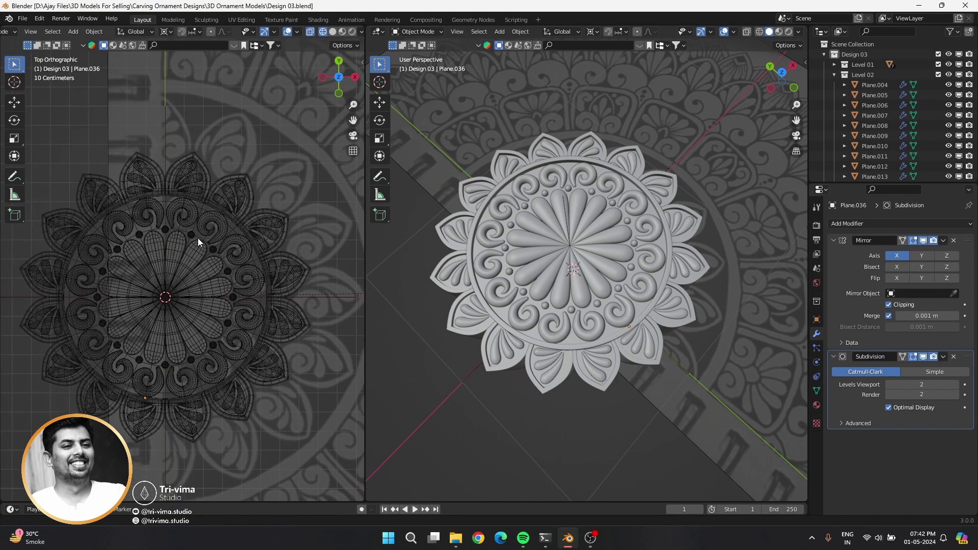
{"action": "scroll", "coordinate": [200, 211], "scroll_direction": "up", "scroll_amount": 2}
{"action": "scroll", "coordinate": [207, 209], "scroll_direction": "up", "scroll_amount": 2}
{"action": "scroll", "coordinate": [184, 222], "scroll_direction": "up", "scroll_amount": 1}
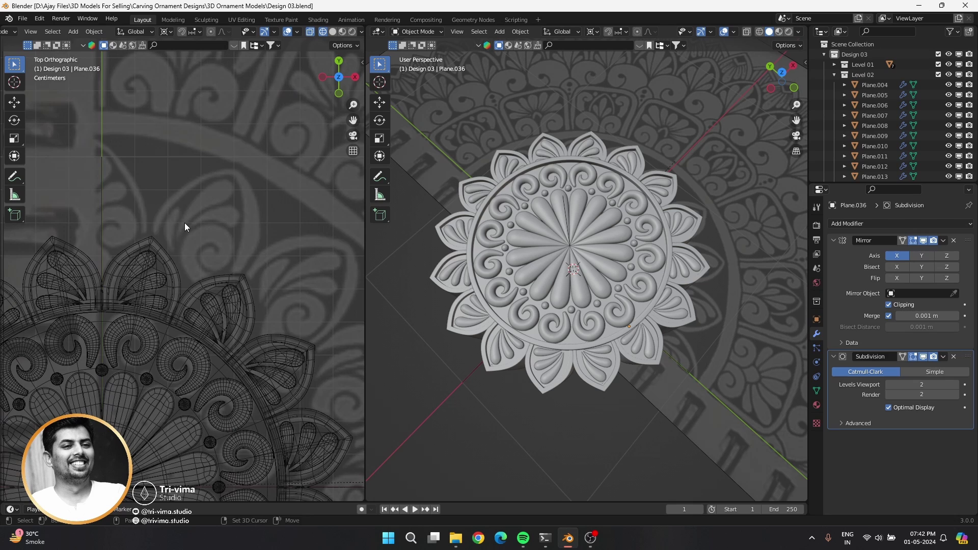
{"action": "left_click", "coordinate": [136, 274]}
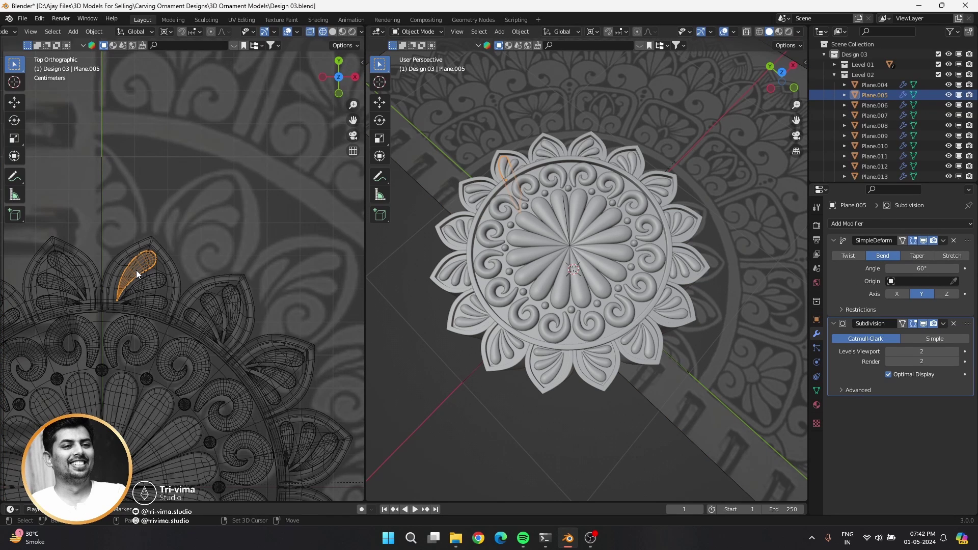
{"action": "left_click", "coordinate": [148, 304]}
{"action": "key", "text": "shift+d"}
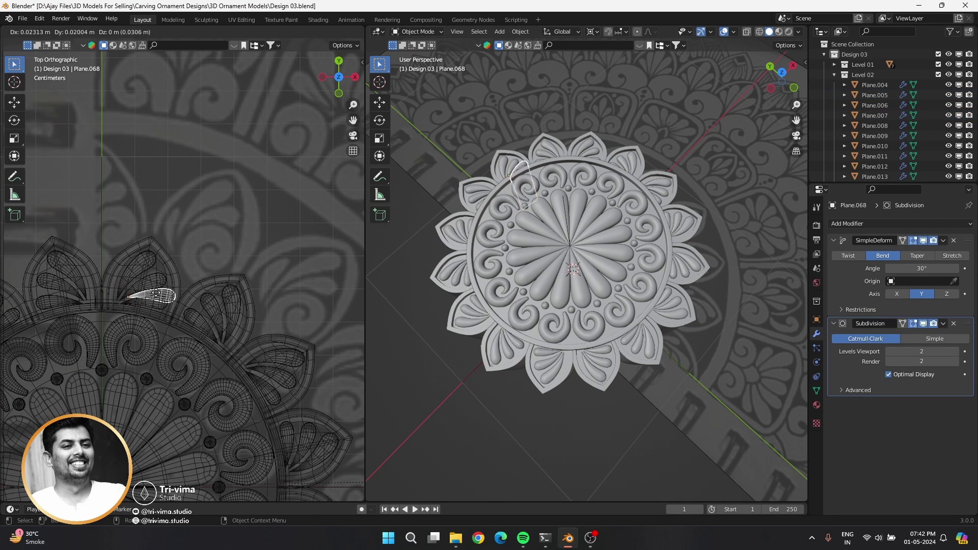
{"action": "left_click", "coordinate": [197, 247]}
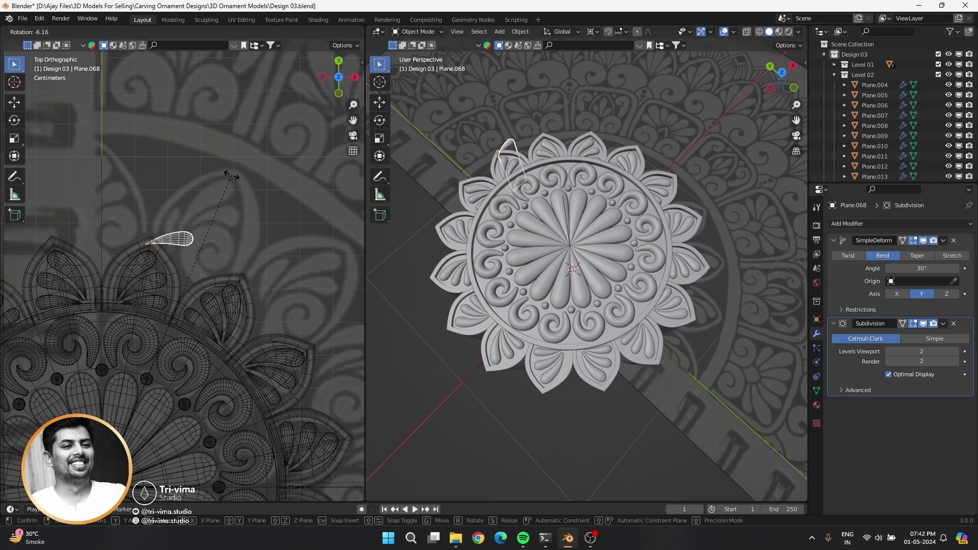
Step: Set the pivot to Median Point and rotate the copied petal upright
{"action": "left_click", "coordinate": [165, 31]}
{"action": "left_click", "coordinate": [177, 77]}
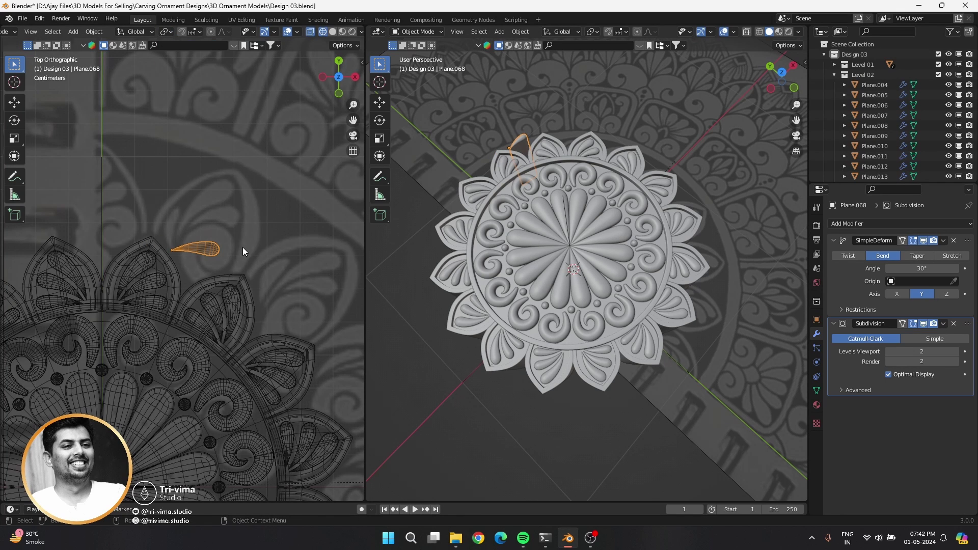
{"action": "key", "text": "r"}
{"action": "left_click", "coordinate": [167, 159]}
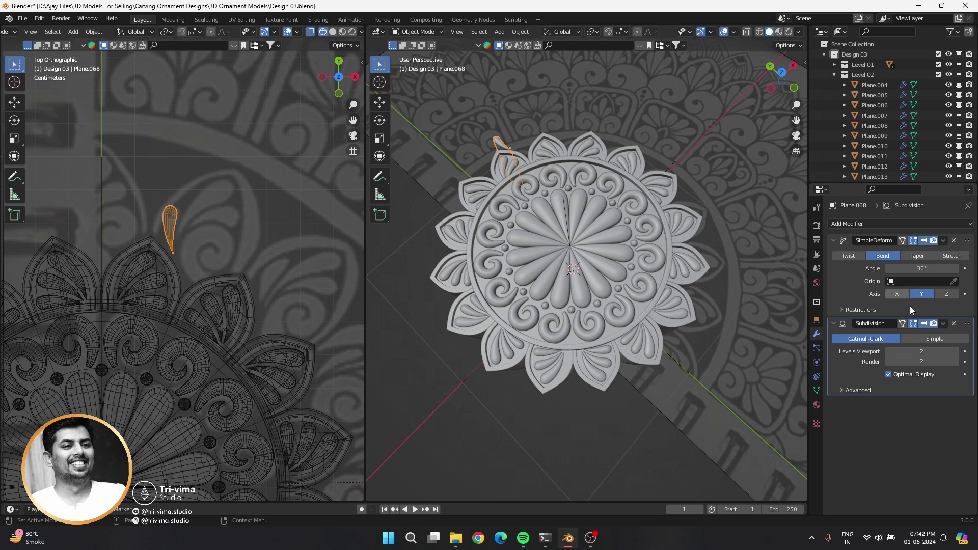
Step: Raise petal Plane.068's Simple Deform bend to 48.3° and reshape it narrower in Edit Mode
{"action": "left_click_drag", "start_coordinate": [922, 268], "coordinate": [942, 268]}
{"action": "key", "text": "Tab"}
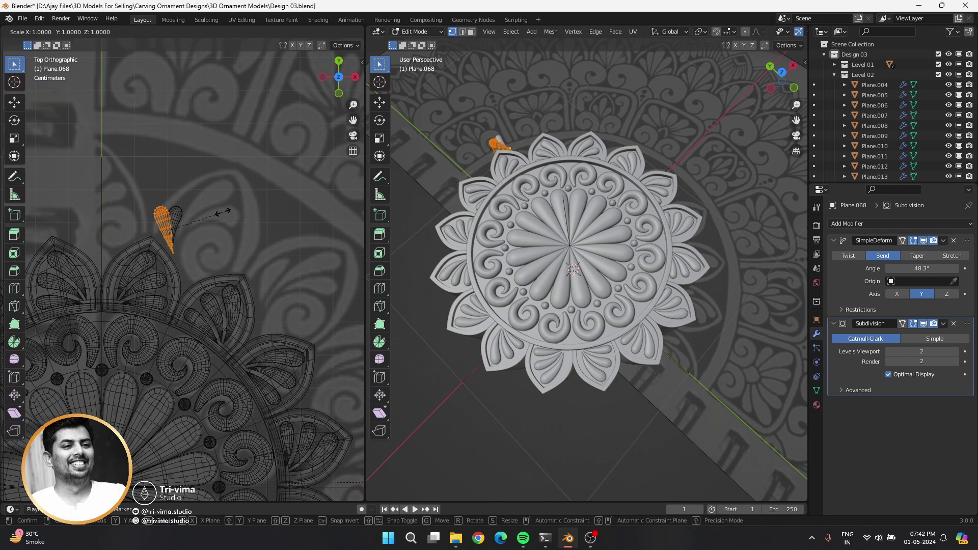
{"action": "key", "text": "Tab"}
{"action": "scroll", "coordinate": [207, 219], "scroll_direction": "up", "scroll_amount": 5}
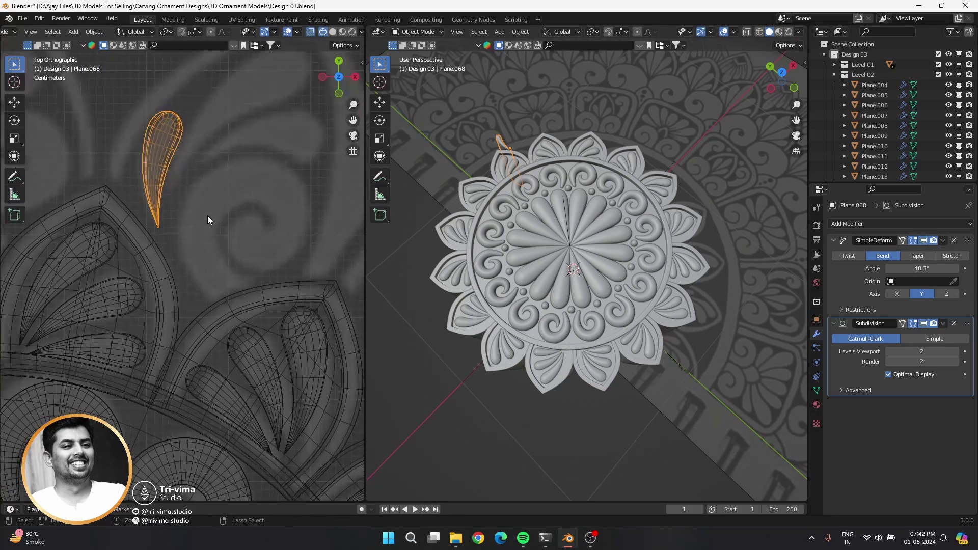
{"action": "key", "text": "Tab"}
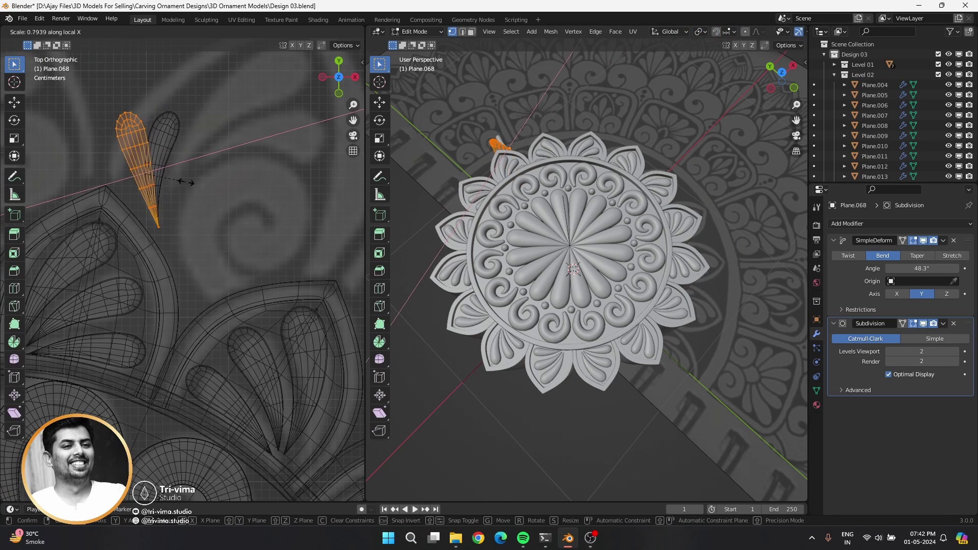
{"action": "key", "text": "Tab"}
{"action": "scroll", "coordinate": [185, 181], "scroll_direction": "down", "scroll_amount": 2}
{"action": "scroll", "coordinate": [186, 181], "scroll_direction": "down", "scroll_amount": 1}
{"action": "middle_click_drag", "start_coordinate": [190, 199], "coordinate": [192, 227], "text": "shift"}
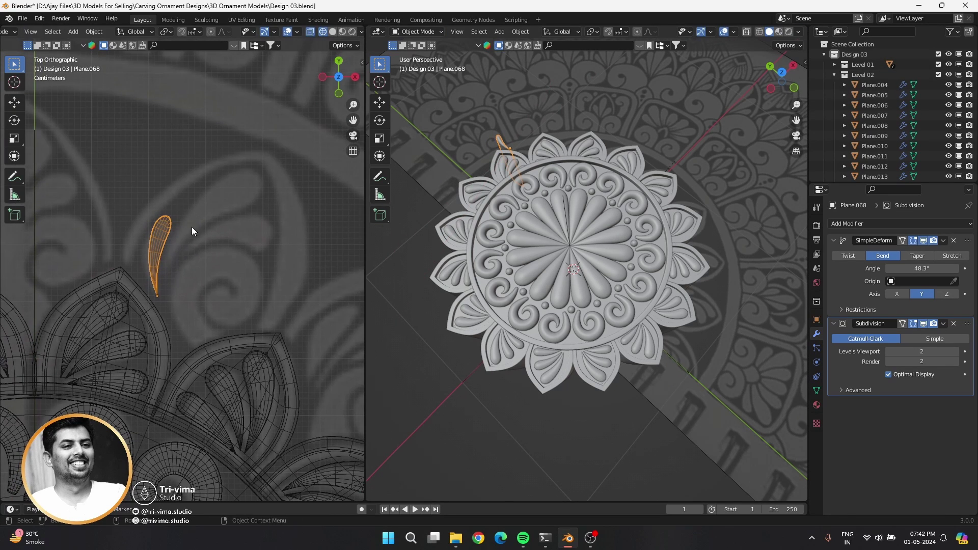
{"action": "left_click_drag", "start_coordinate": [920, 269], "coordinate": [940, 269]}
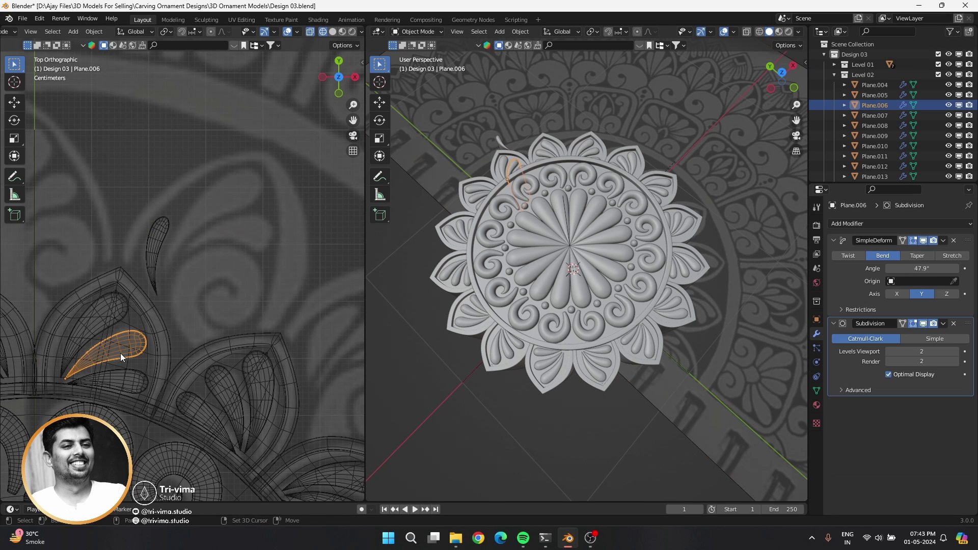
Step: Duplicate the petal beside the first and bend the new copy much further
{"action": "key", "text": "shift+d"}
{"action": "left_click", "coordinate": [243, 223]}
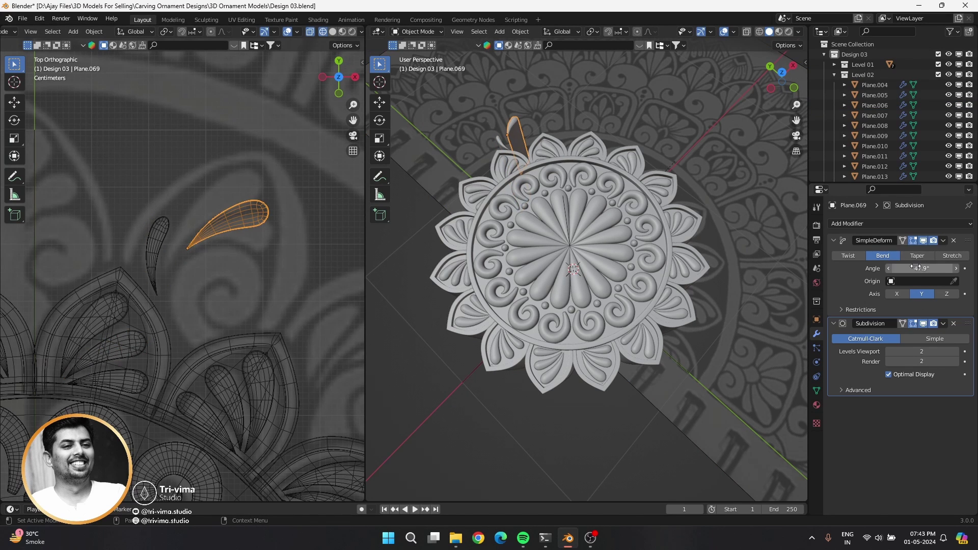
{"action": "left_click_drag", "start_coordinate": [911, 269], "coordinate": [968, 269]}
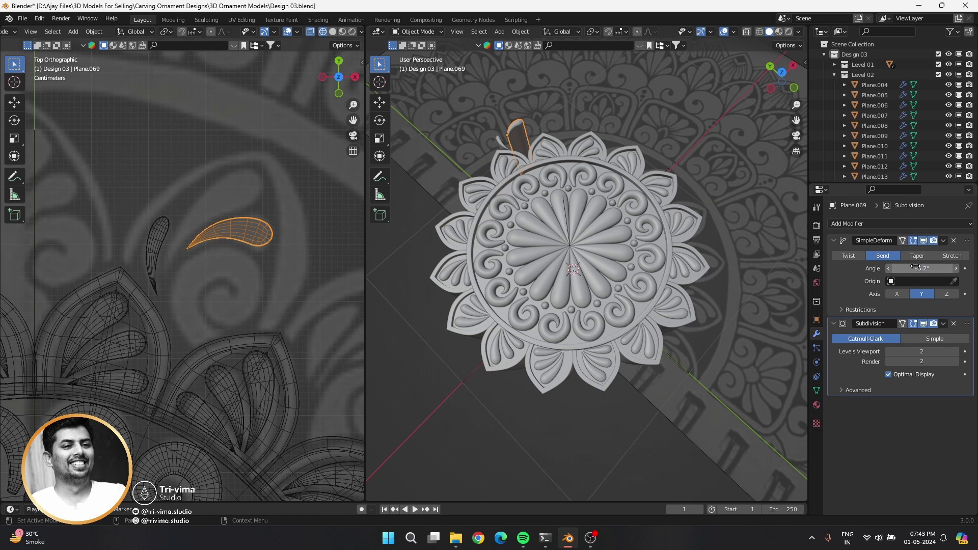
{"action": "left_click", "coordinate": [103, 306]}
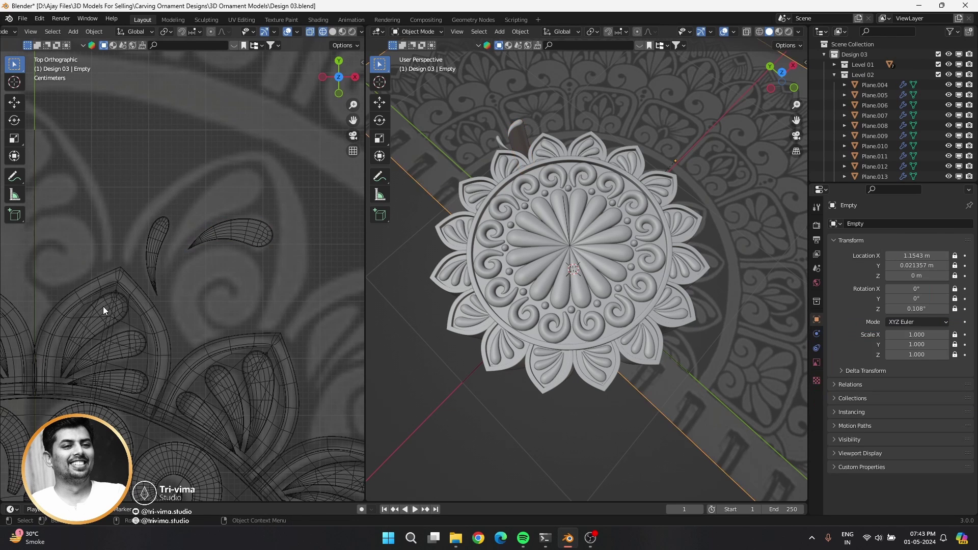
Step: Add an enlarged copy of the curled petal, Plane.070, with a 75° bend
{"action": "key", "text": "shift+d"}
{"action": "left_click", "coordinate": [218, 194]}
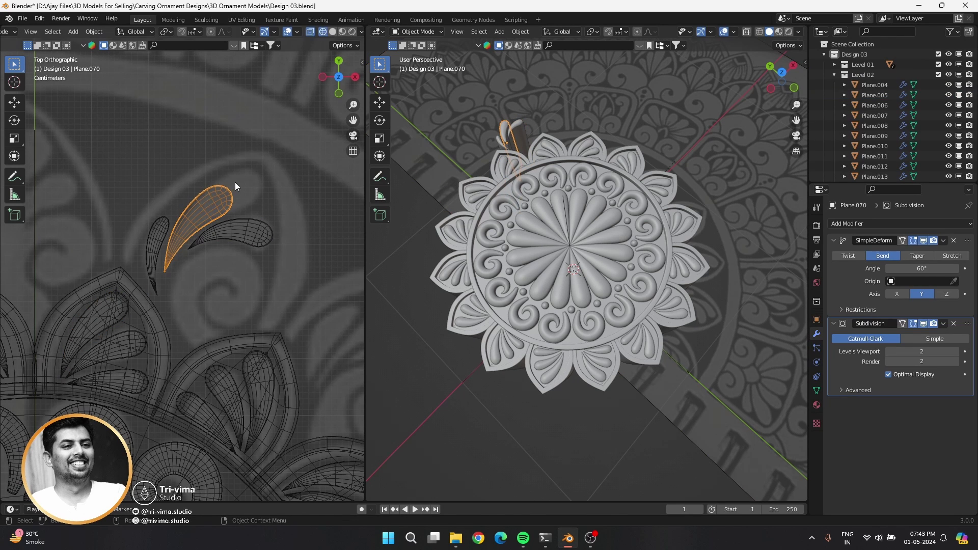
{"action": "key", "text": "s"}
{"action": "left_click", "coordinate": [268, 169]}
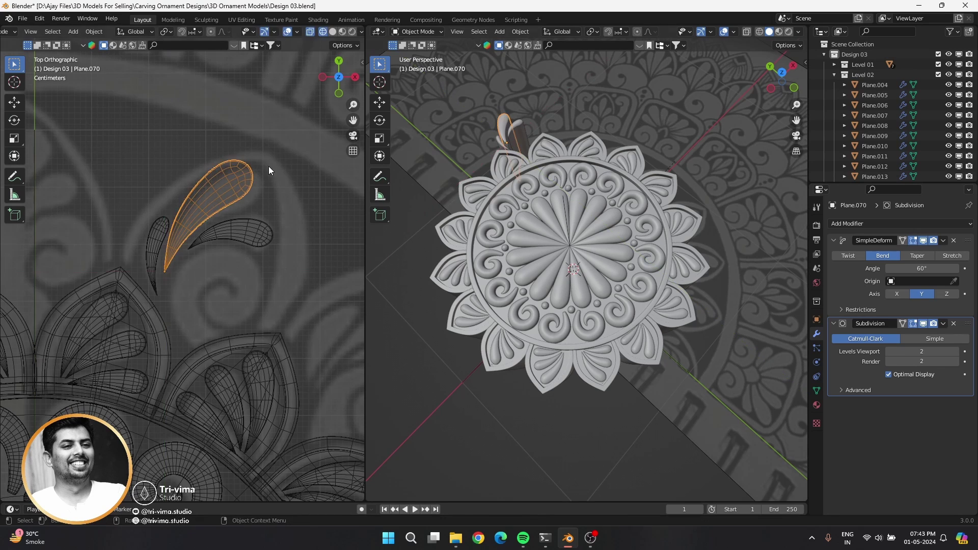
{"action": "mouse_move", "coordinate": [922, 269]}
{"action": "left_mouse_down"}
{"action": "mouse_move", "coordinate": [933, 268]}
{"action": "mouse_move", "coordinate": [910, 268]}
{"action": "left_mouse_up"}
{"action": "type", "text": "75"}
{"action": "key", "text": "Return"}
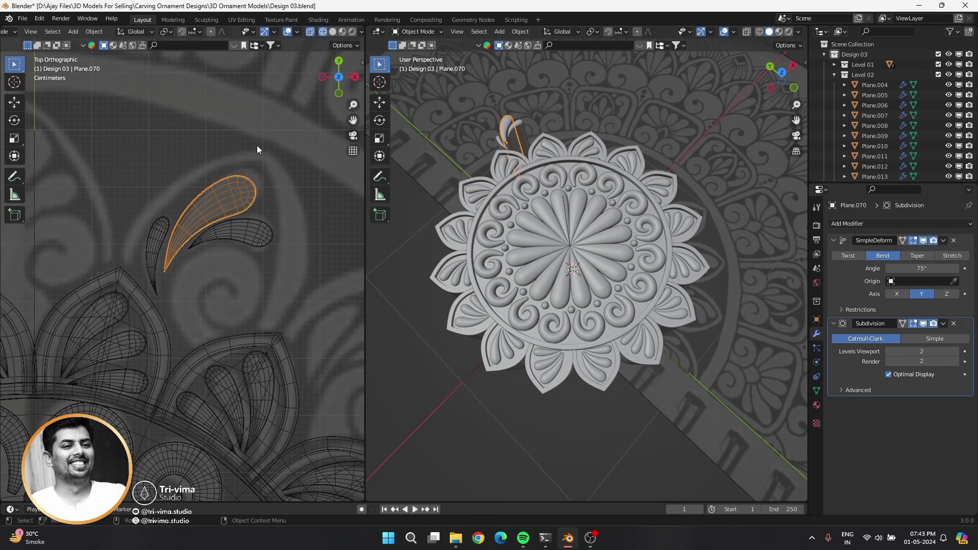
Step: Move the large petal into place, then select the small scroll and the arch frame piece
{"action": "key", "text": "g"}
{"action": "left_click", "coordinate": [261, 137]}
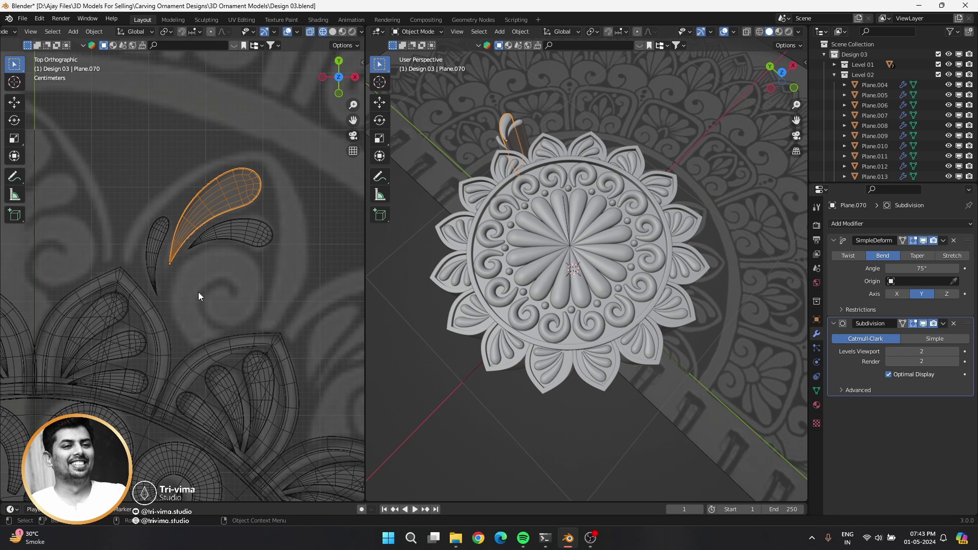
{"action": "left_click", "coordinate": [155, 286]}
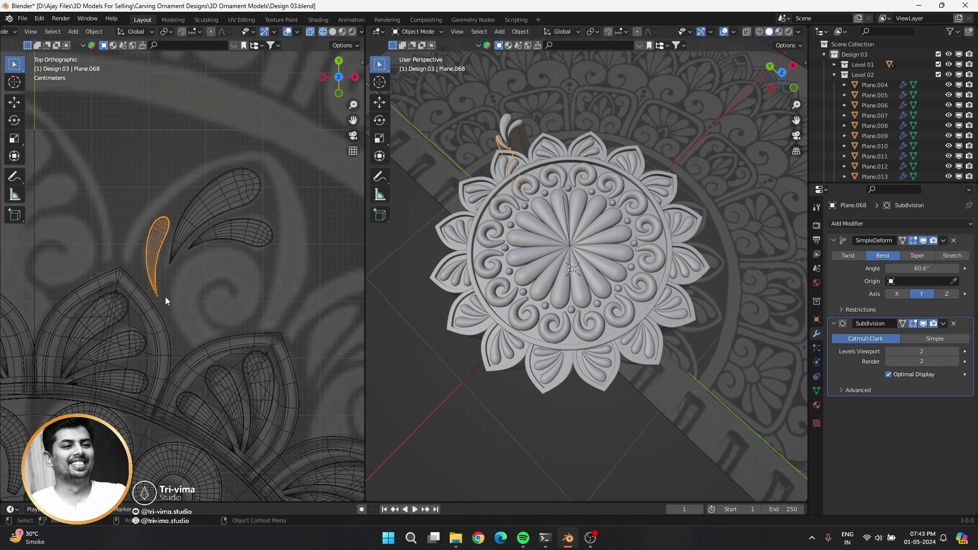
{"action": "left_click", "coordinate": [146, 310]}
Step: Undo a trial arch duplicate and set the transform pivot point to 3D Cursor
{"action": "key", "text": "shift+d"}
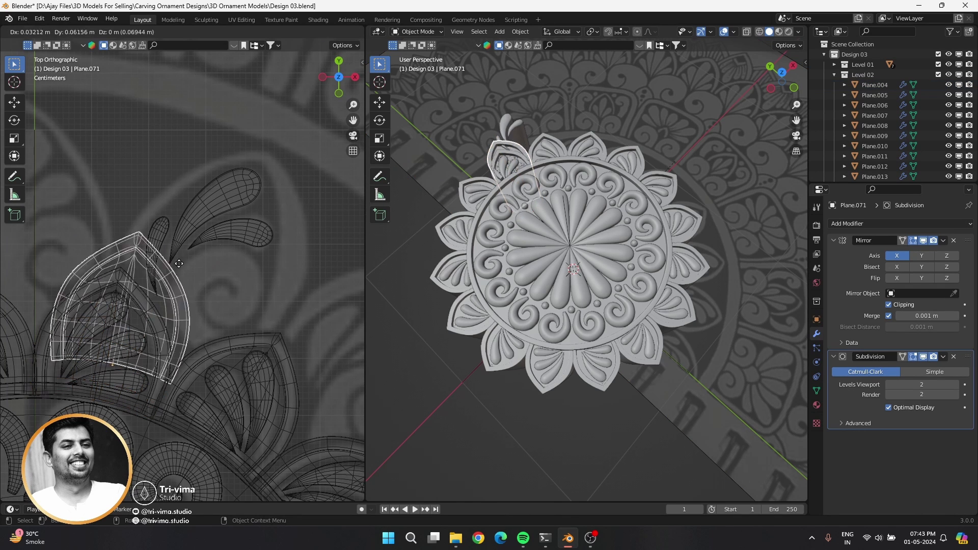
{"action": "left_click", "coordinate": [259, 225]}
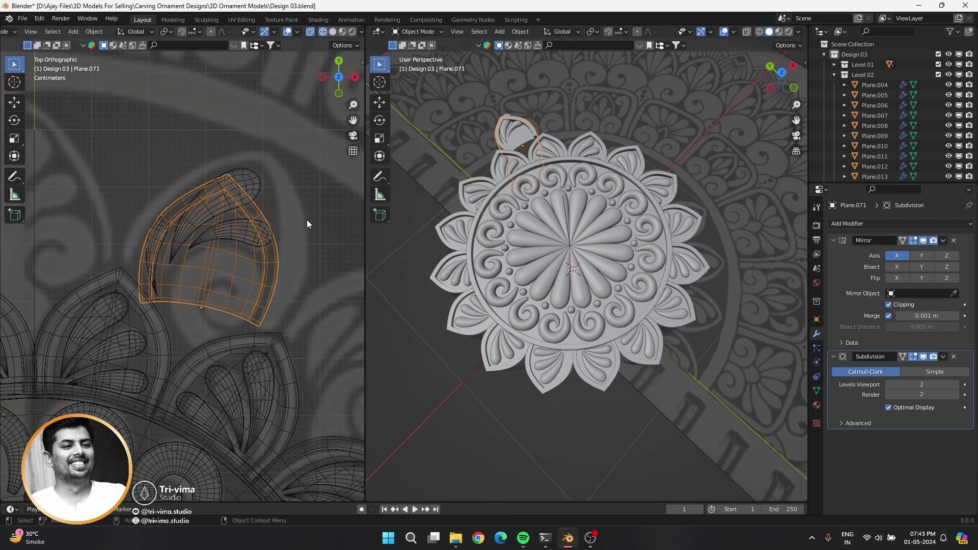
{"action": "key", "text": "ctrl+z"}
{"action": "left_click", "coordinate": [166, 32]}
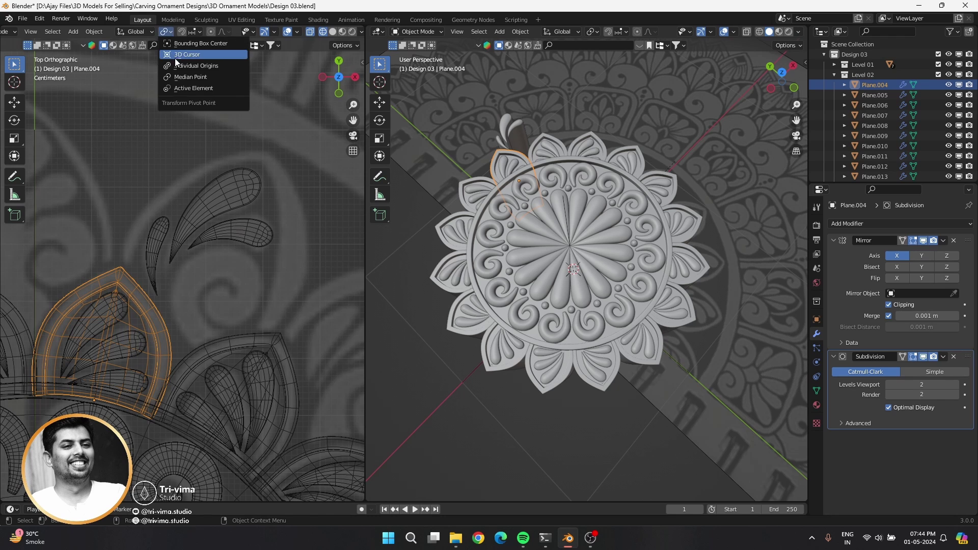
{"action": "left_click", "coordinate": [175, 55]}
Step: Test rotating, Y-moving and flat-scaling the arch, undo it, then duplicate the arch
{"action": "key", "text": "r"}
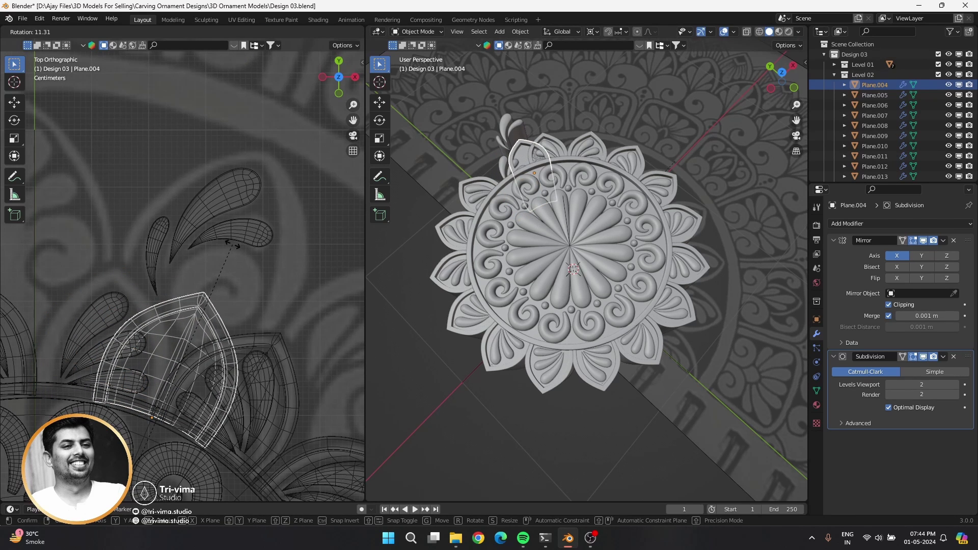
{"action": "key", "text": "Escape"}
{"action": "key", "text": "g"}
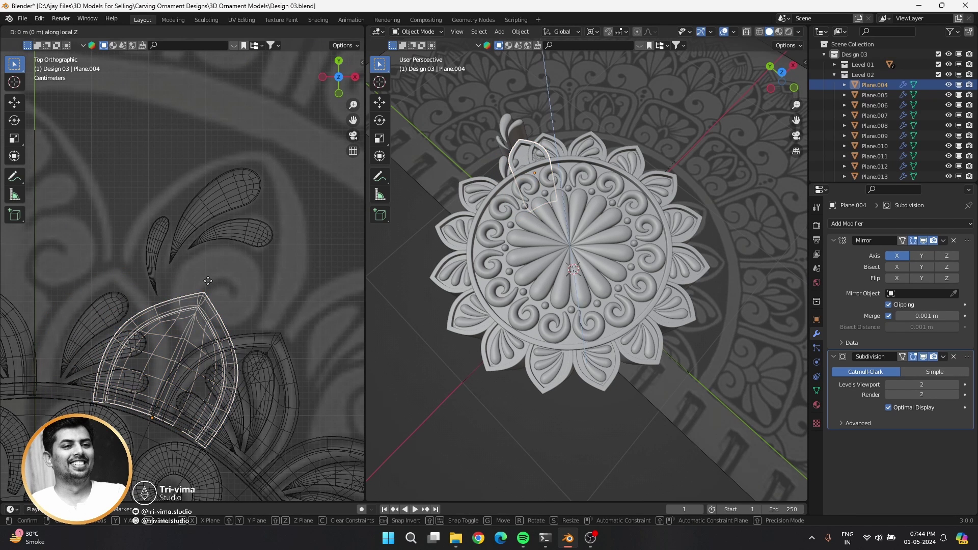
{"action": "key", "text": "y"}
{"action": "key", "text": "Escape"}
{"action": "key", "text": "s"}
{"action": "key", "text": "shift+z"}
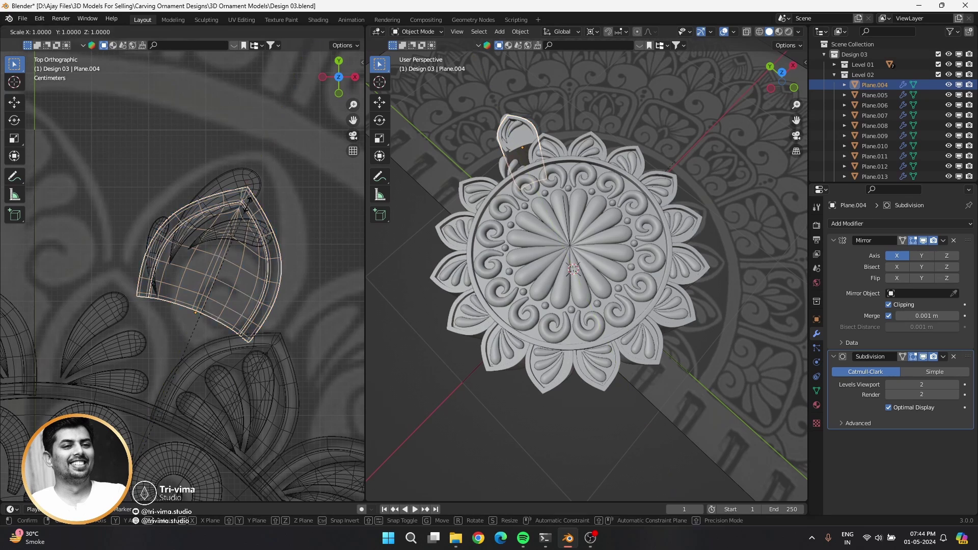
{"action": "left_click", "coordinate": [304, 155]}
{"action": "key", "text": "g"}
{"action": "key", "text": "y"}
{"action": "key", "text": "y"}
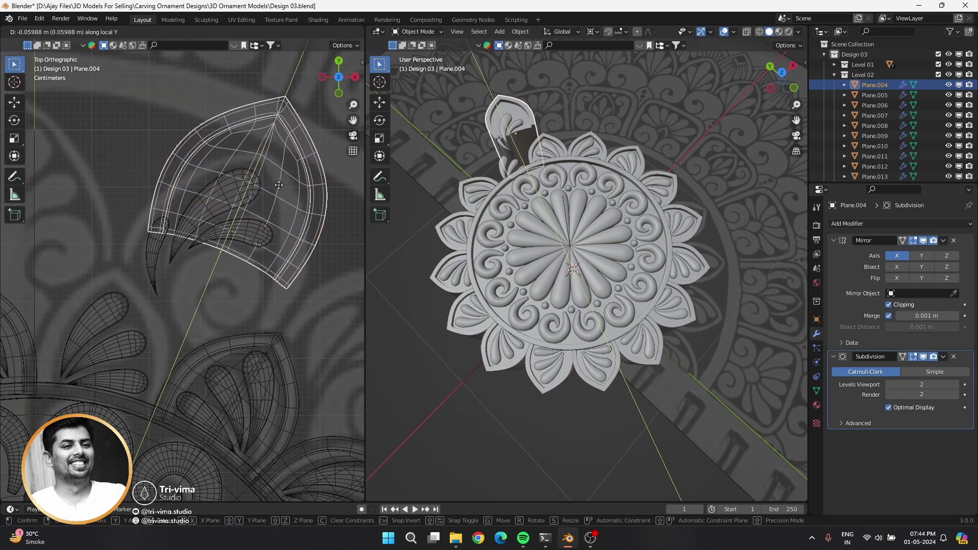
{"action": "key", "text": "Escape"}
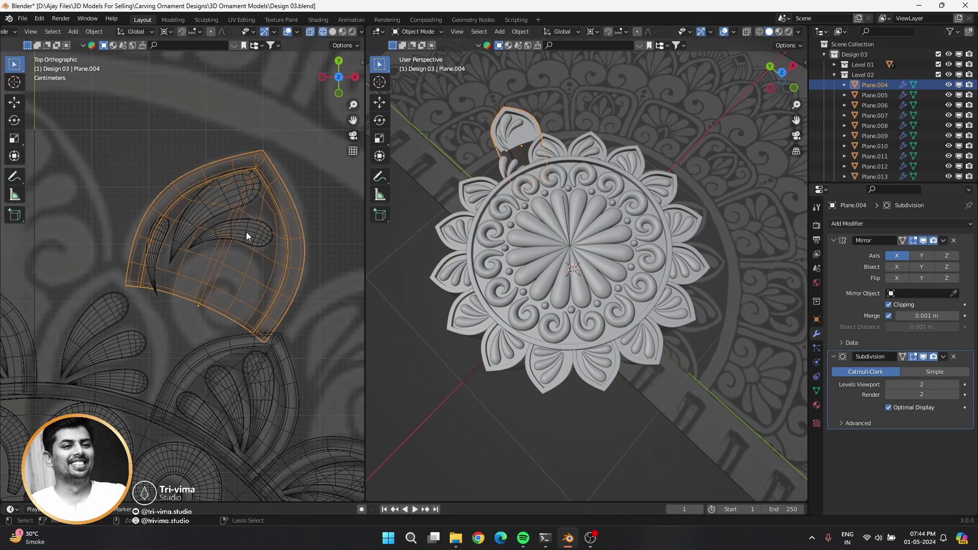
{"action": "key", "text": "ctrl+z"}
{"action": "key", "text": "shift+d"}
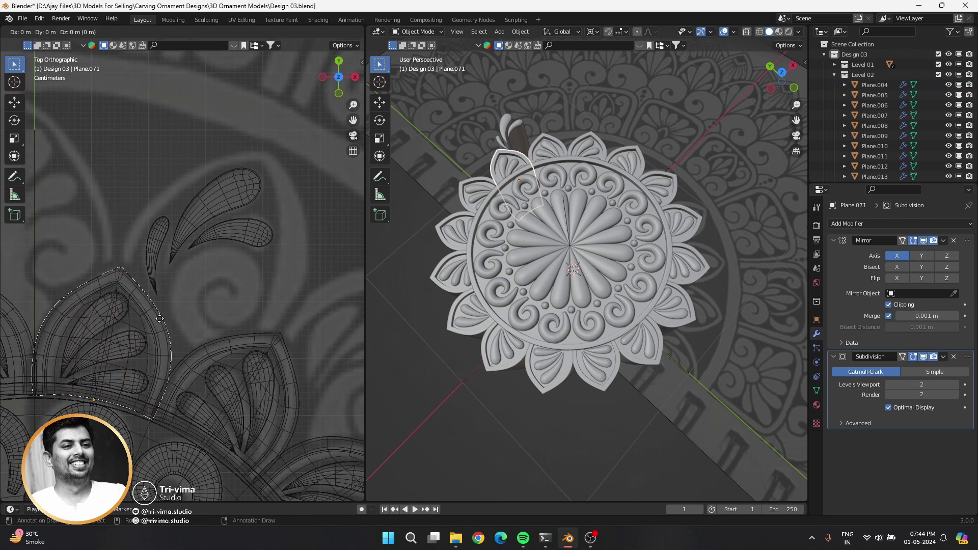
Step: Rotate the arch copy Plane.071 about the Z axis to match the reference petal
{"action": "left_click", "coordinate": [222, 359]}
{"action": "scroll", "coordinate": [161, 366], "scroll_direction": "up", "scroll_amount": 4}
{"action": "scroll", "coordinate": [157, 399], "scroll_direction": "up", "scroll_amount": 4}
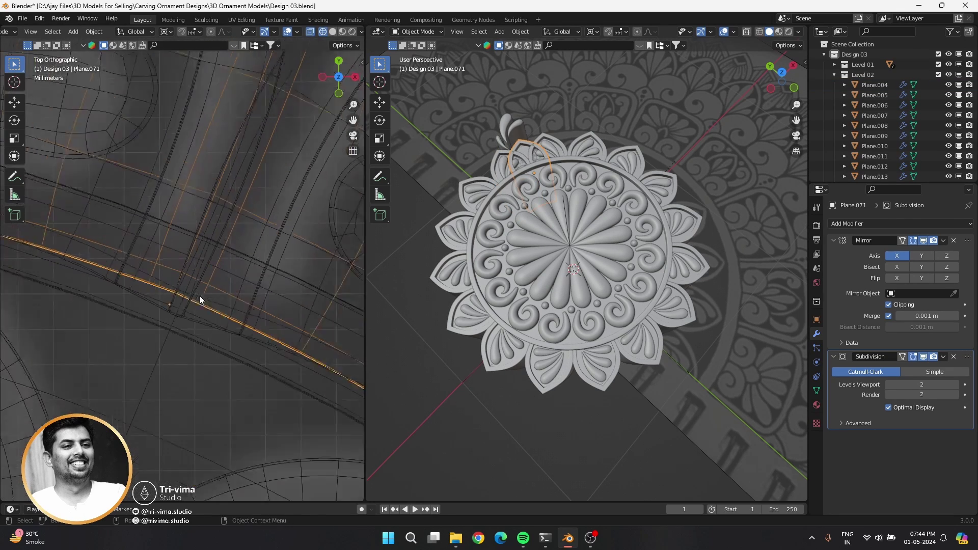
{"action": "scroll", "coordinate": [200, 296], "scroll_direction": "up", "scroll_amount": 2}
{"action": "key", "text": "r"}
{"action": "key", "text": "z"}
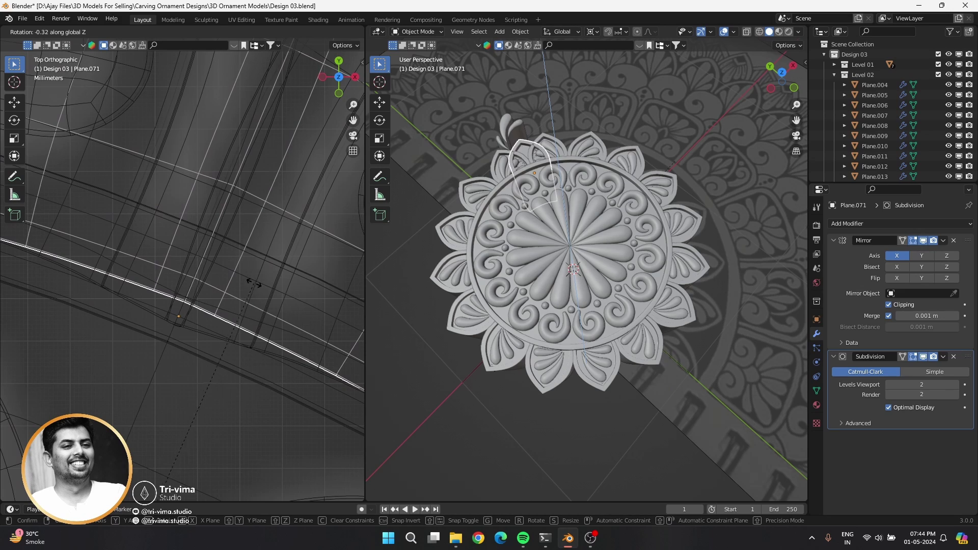
{"action": "left_click", "coordinate": [238, 273]}
Step: Switch to a different pivot point and move the arch along its local Y axis
{"action": "scroll", "coordinate": [237, 273], "scroll_direction": "down", "scroll_amount": 4}
{"action": "scroll", "coordinate": [208, 280], "scroll_direction": "down", "scroll_amount": 3}
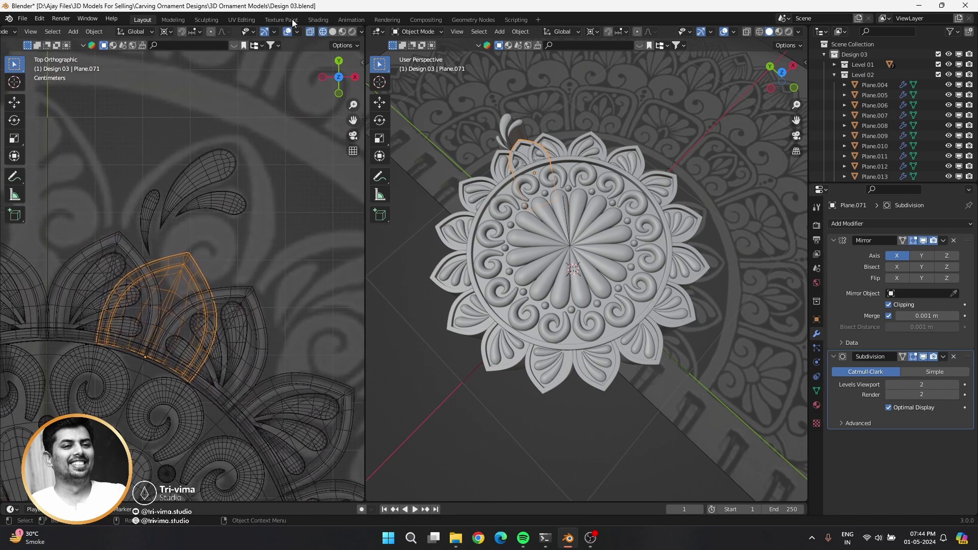
{"action": "left_click", "coordinate": [168, 32]}
{"action": "left_click", "coordinate": [171, 79]}
{"action": "key", "text": "g"}
{"action": "key", "text": "y"}
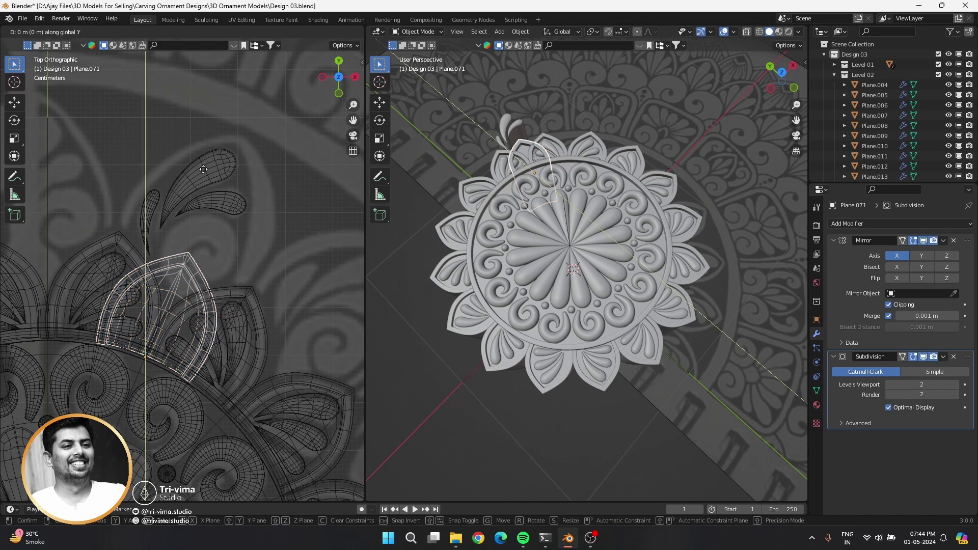
{"action": "key", "text": "y"}
{"action": "left_click", "coordinate": [222, 127]}
Step: Enlarge the arch with Y-constrained scaling and shift it upward along Y
{"action": "scroll", "coordinate": [240, 112], "scroll_direction": "up", "scroll_amount": 2}
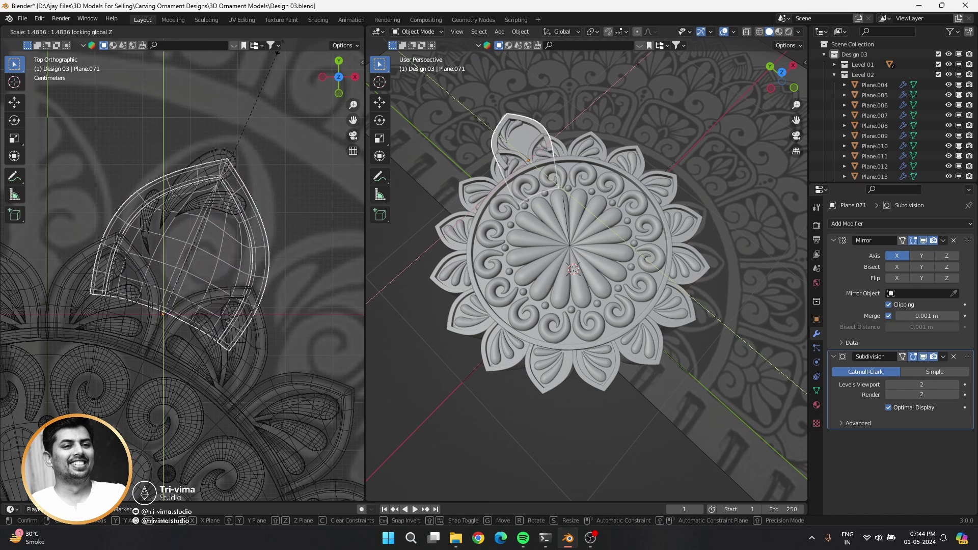
{"action": "key", "text": "s"}
{"action": "key", "text": "y"}
{"action": "left_click", "coordinate": [210, 188]}
{"action": "key", "text": "s"}
{"action": "key", "text": "y"}
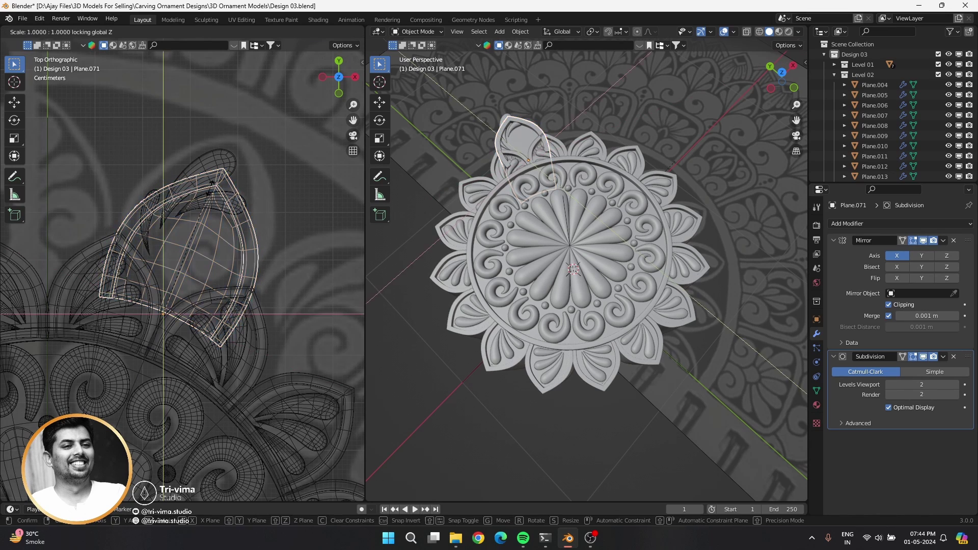
{"action": "left_click", "coordinate": [215, 196]}
{"action": "key", "text": "g"}
{"action": "key", "text": "y"}
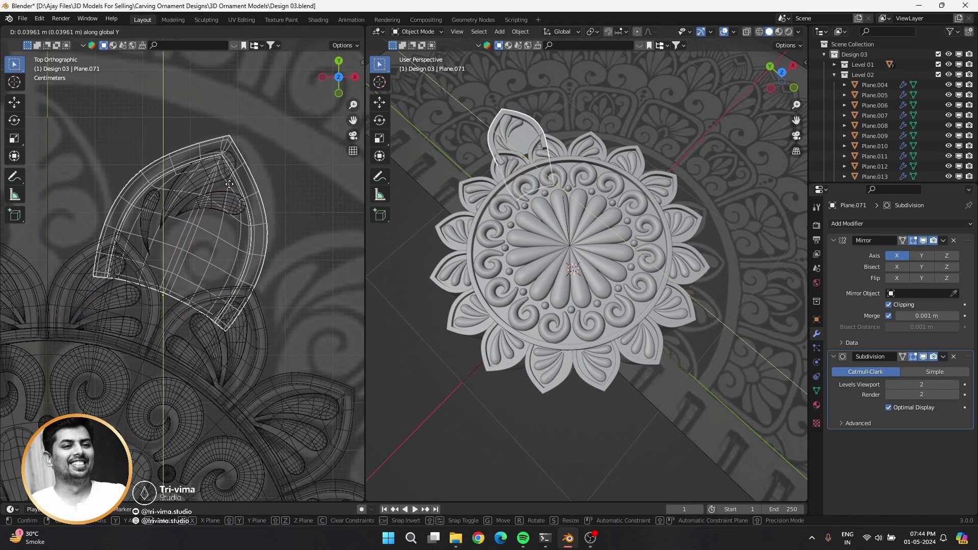
{"action": "left_click", "coordinate": [234, 214]}
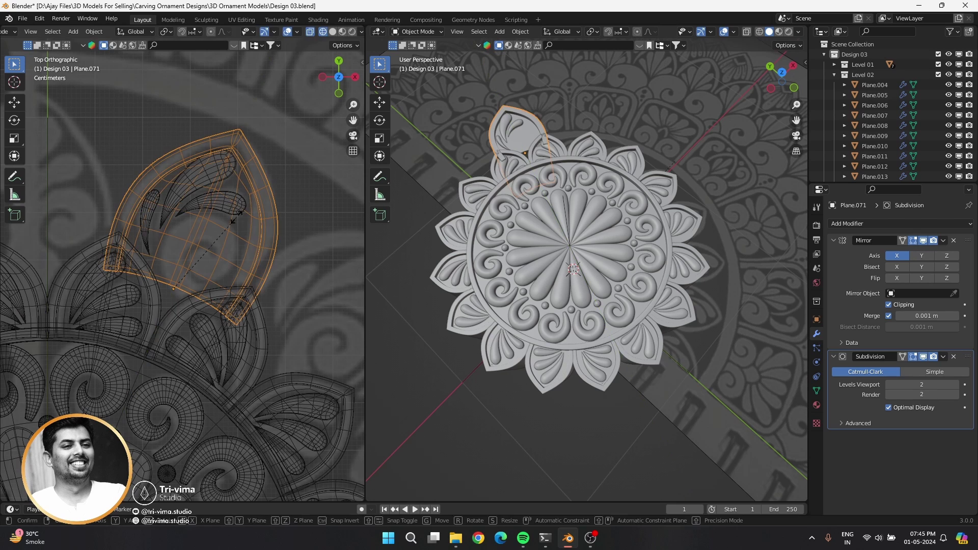
Step: Narrow the arch along X and shorten it slightly along Y
{"action": "key", "text": "s"}
{"action": "key", "text": "x"}
{"action": "key", "text": "x"}
{"action": "left_click", "coordinate": [219, 216]}
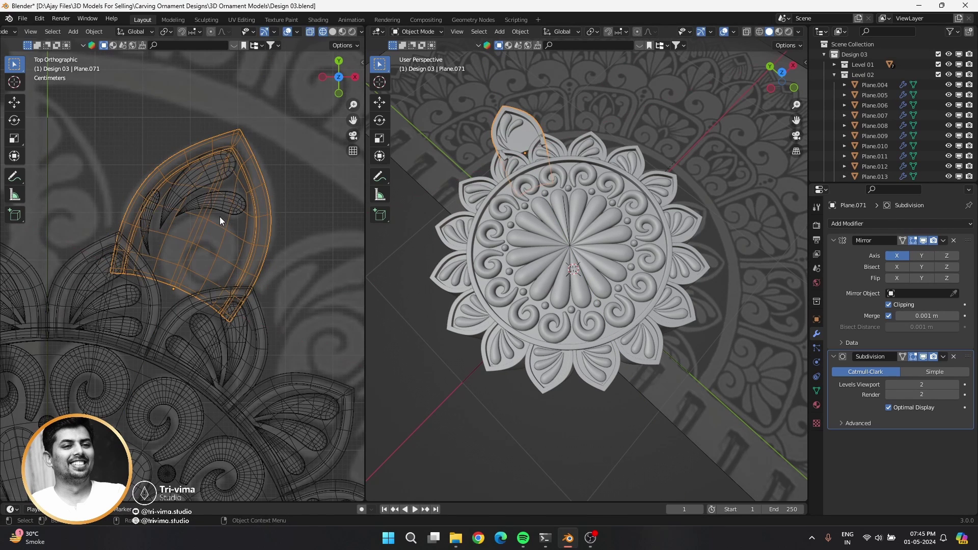
{"action": "key", "text": "s"}
{"action": "key", "text": "y"}
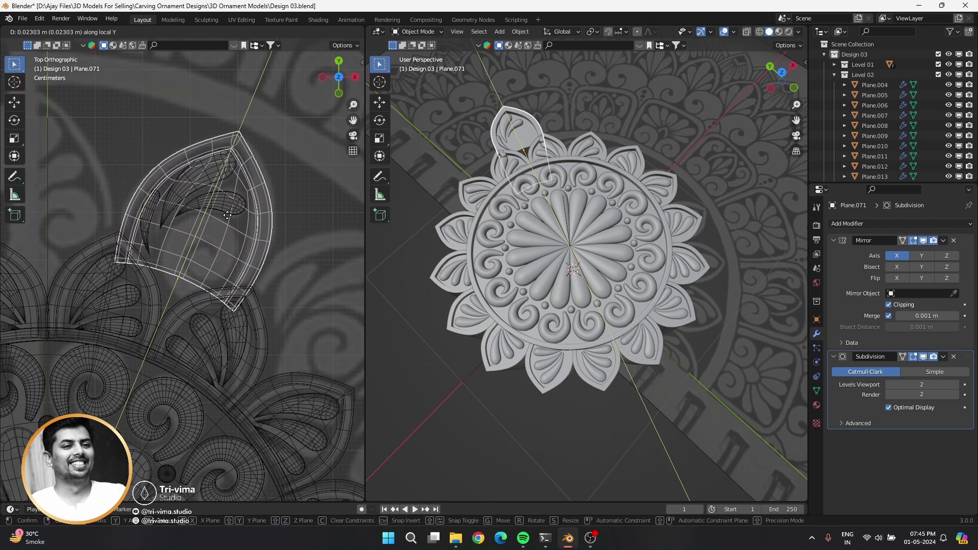
{"action": "left_click", "coordinate": [227, 215]}
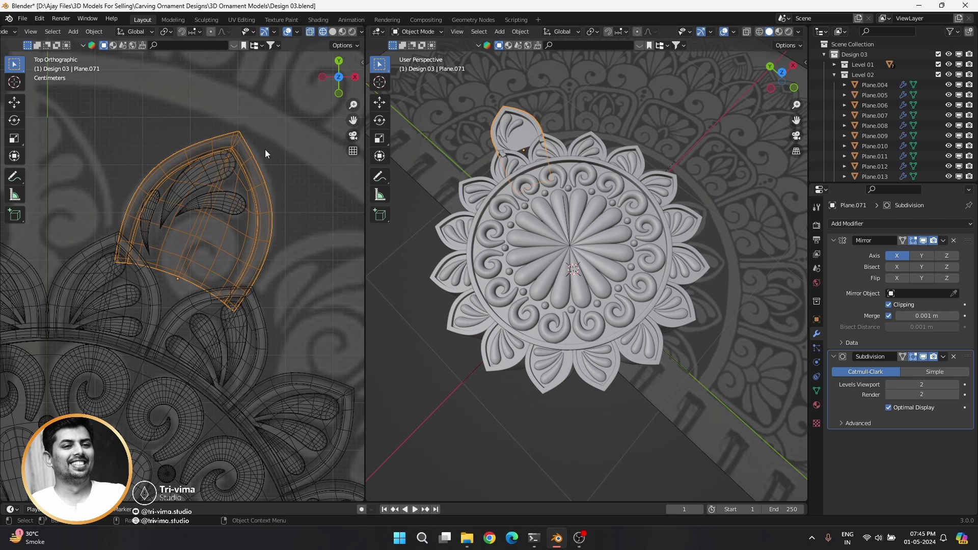
Step: Extrude the arch's bottom edge down along local Y toward the circular rim
{"action": "key", "text": "Tab"}
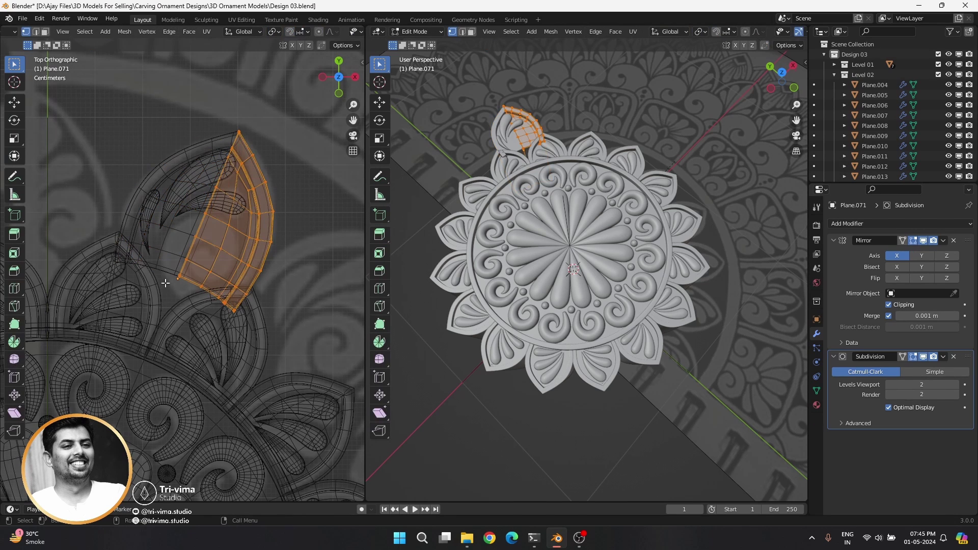
{"action": "left_click", "coordinate": [178, 278]}
{"action": "left_click", "coordinate": [234, 310], "text": "ctrl"}
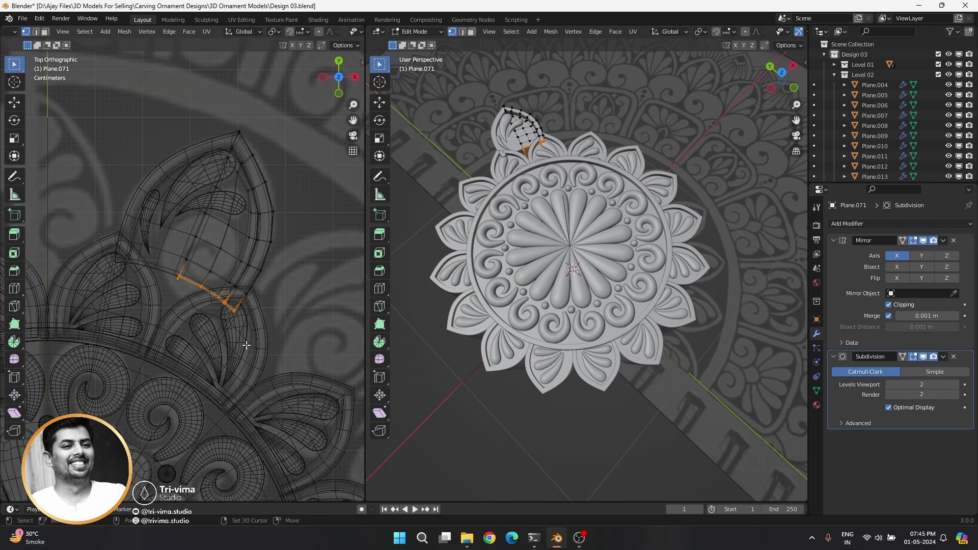
{"action": "key", "text": "e"}
{"action": "key", "text": "y"}
{"action": "key", "text": "y"}
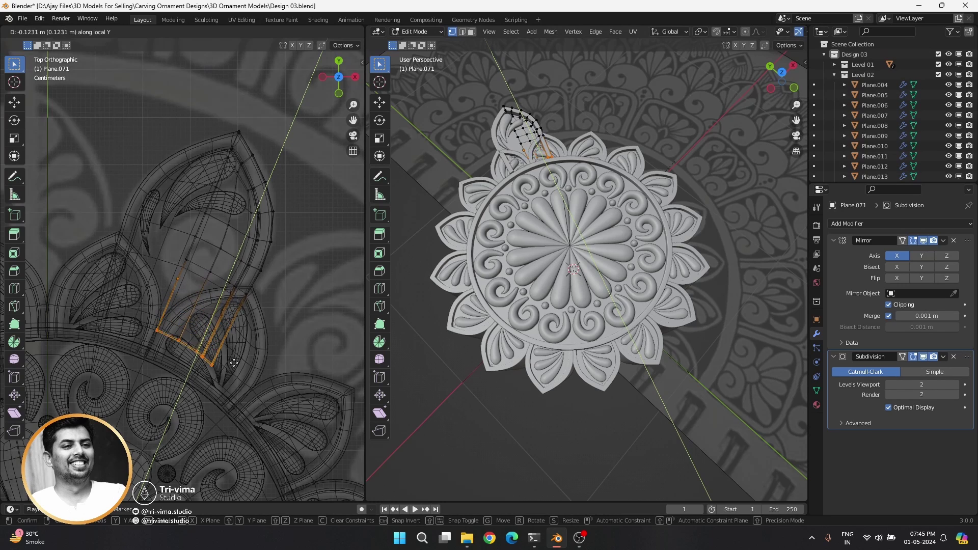
{"action": "left_click", "coordinate": [222, 382]}
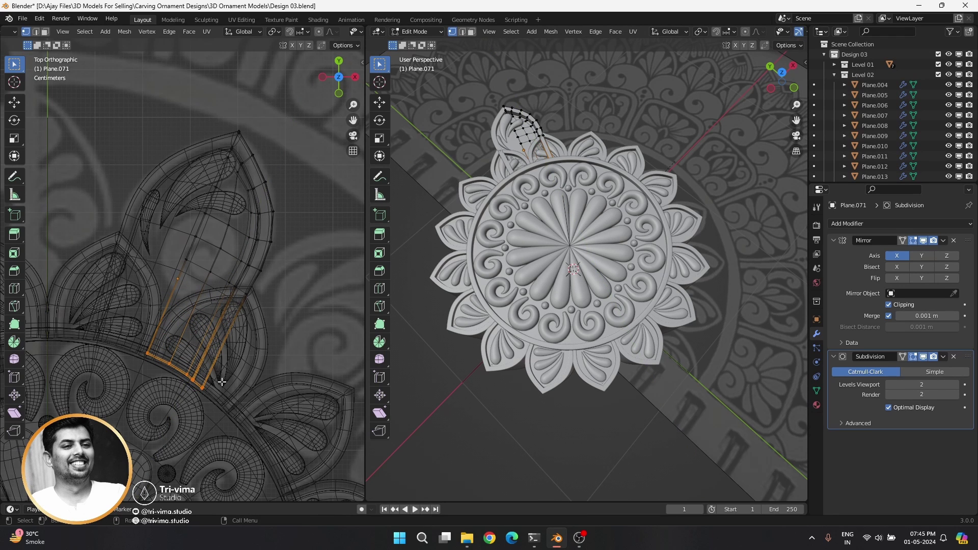
Step: Narrow and reposition the new bottom edges to follow the reference petal outline
{"action": "left_click_drag", "start_coordinate": [173, 377], "coordinate": [173, 378]}
{"action": "key", "text": "s"}
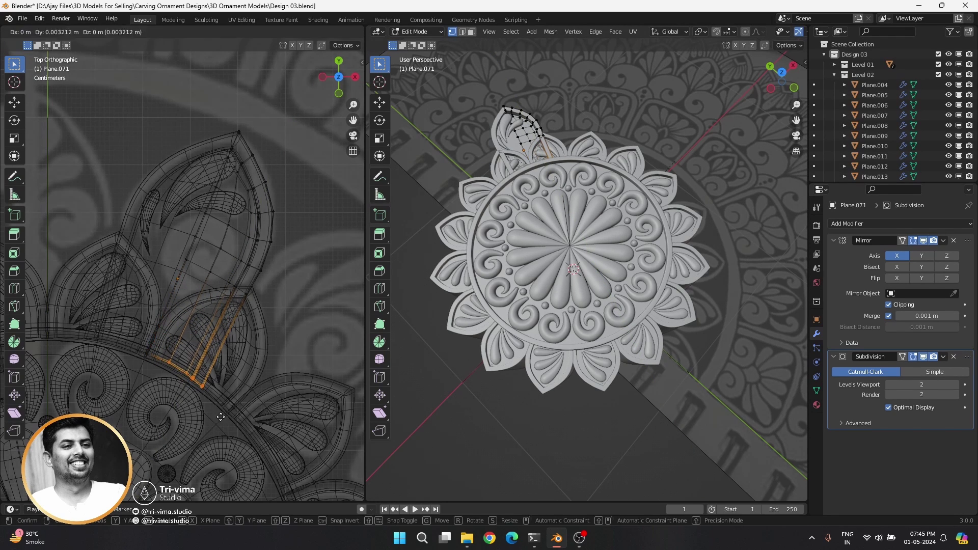
{"action": "left_click", "coordinate": [212, 414]}
{"action": "key", "text": "g"}
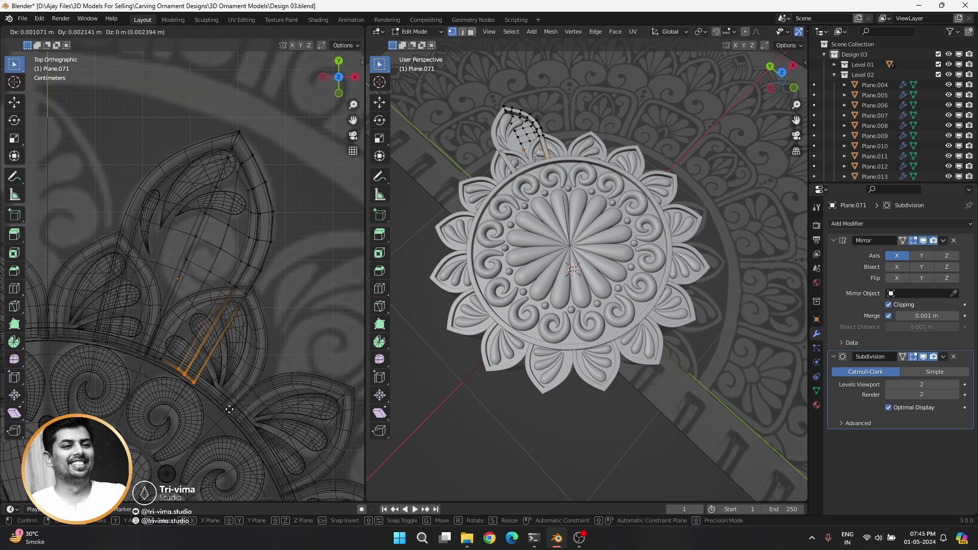
{"action": "left_click", "coordinate": [159, 360]}
{"action": "key", "text": "g"}
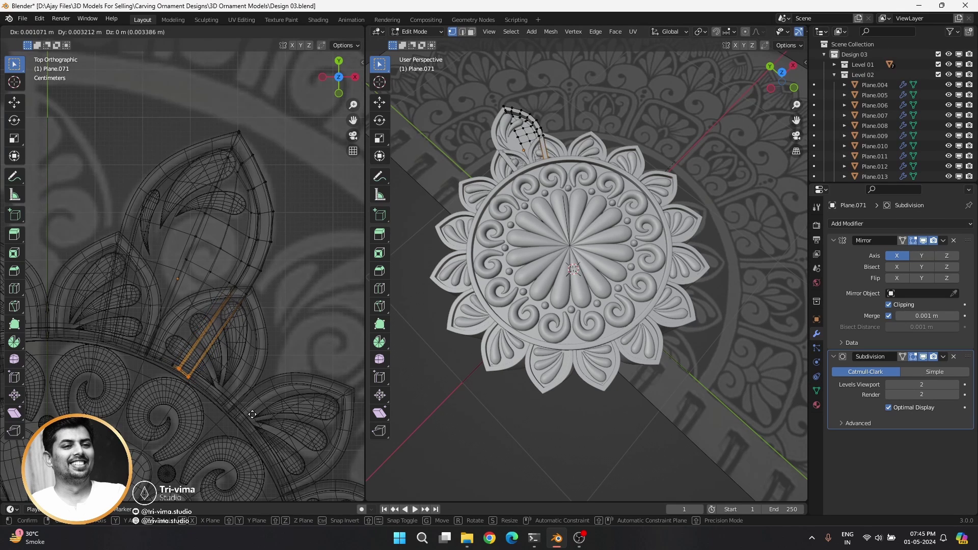
{"action": "left_click", "coordinate": [253, 414]}
Step: Add three centred loop cuts in the extension and adjust the edges near the bottom crossing
{"action": "key", "text": "ctrl+r"}
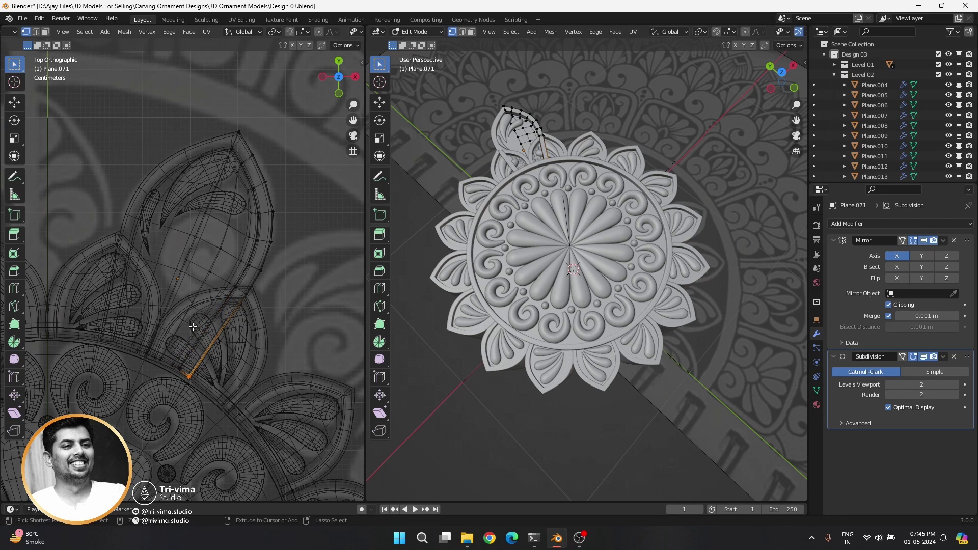
{"action": "left_click", "coordinate": [193, 326]}
{"action": "right_click", "coordinate": [193, 327]}
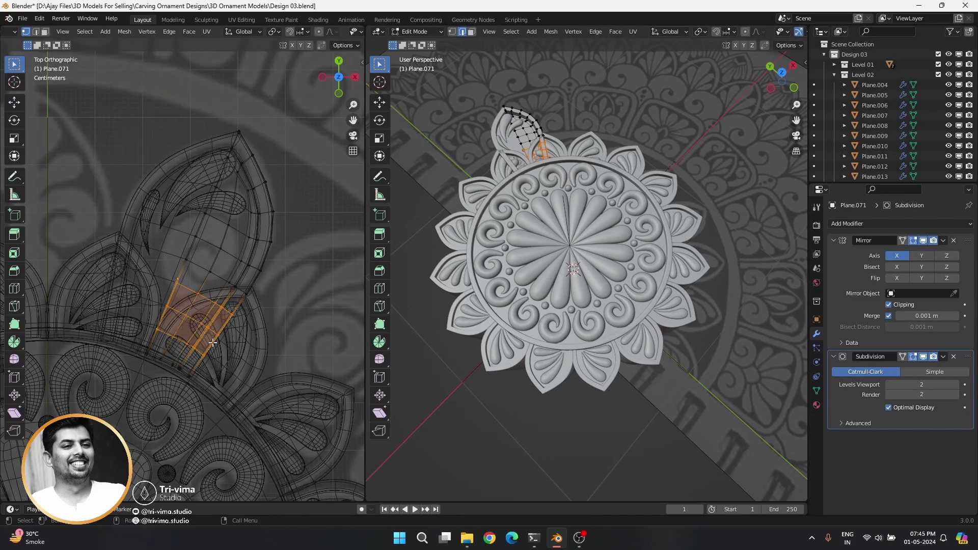
{"action": "scroll", "coordinate": [184, 357], "scroll_direction": "up", "scroll_amount": 2}
{"action": "scroll", "coordinate": [173, 384], "scroll_direction": "up", "scroll_amount": 2}
{"action": "left_click", "coordinate": [158, 398]}
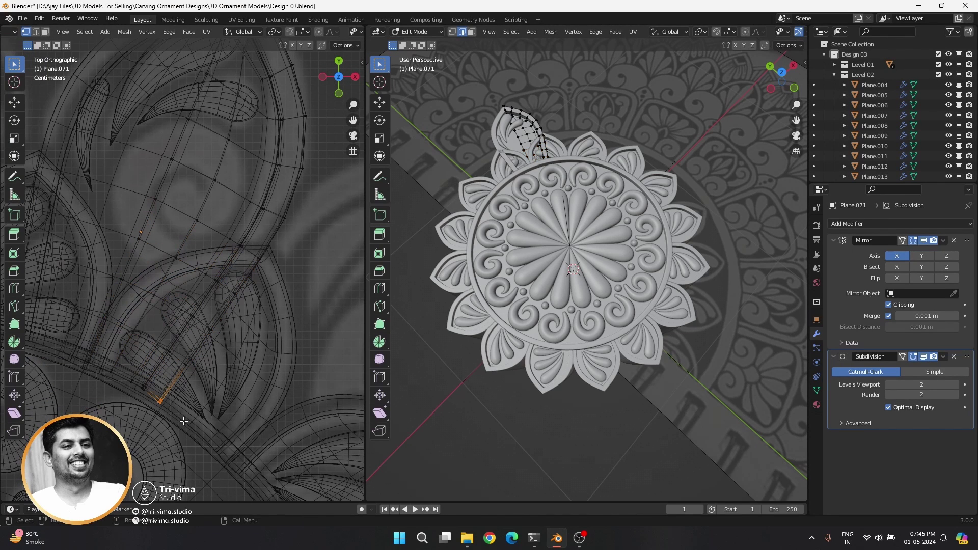
{"action": "key", "text": "g"}
{"action": "left_click", "coordinate": [181, 418]}
Step: Adjust the face selection in the extension and finish mesh editing
{"action": "left_click_drag", "start_coordinate": [150, 374], "coordinate": [224, 293]}
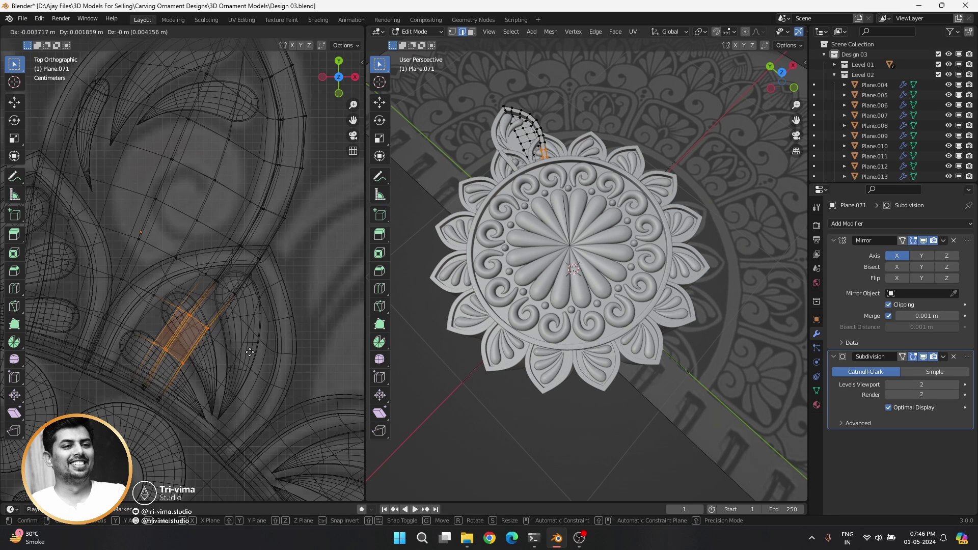
{"action": "left_click_drag", "start_coordinate": [190, 265], "coordinate": [243, 306], "text": "ctrl"}
{"action": "left_click_drag", "start_coordinate": [171, 318], "coordinate": [189, 358], "text": "ctrl"}
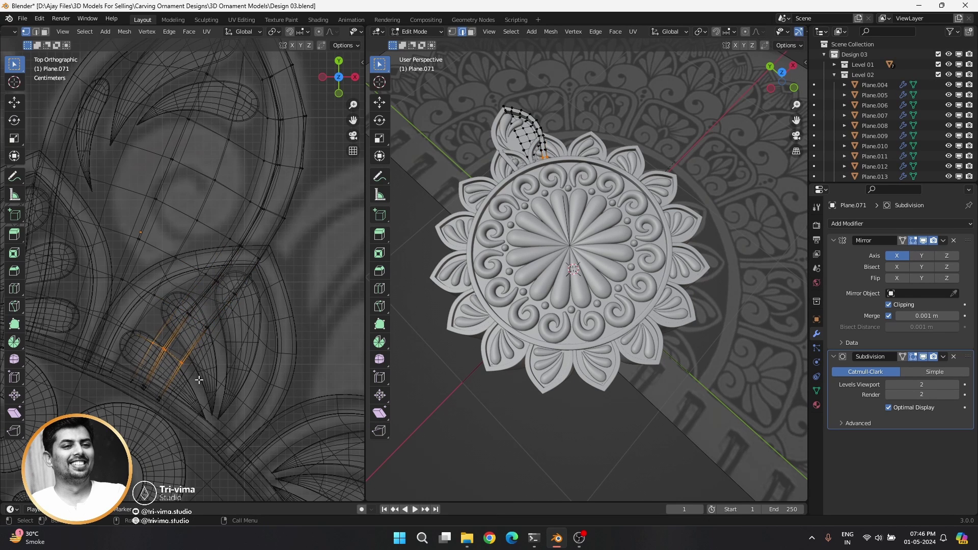
{"action": "key", "text": "Tab"}
{"action": "scroll", "coordinate": [194, 324], "scroll_direction": "down", "scroll_amount": 3}
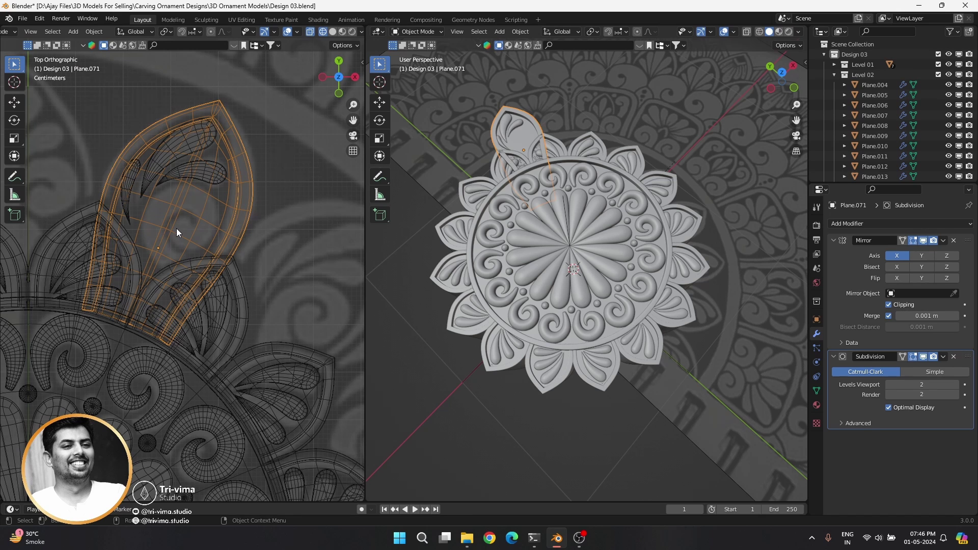
Step: Shift the arch frame along its local Y and reposition the teardrop leaf Plane.068
{"action": "key", "text": "g"}
{"action": "key", "text": "y"}
{"action": "key", "text": "y"}
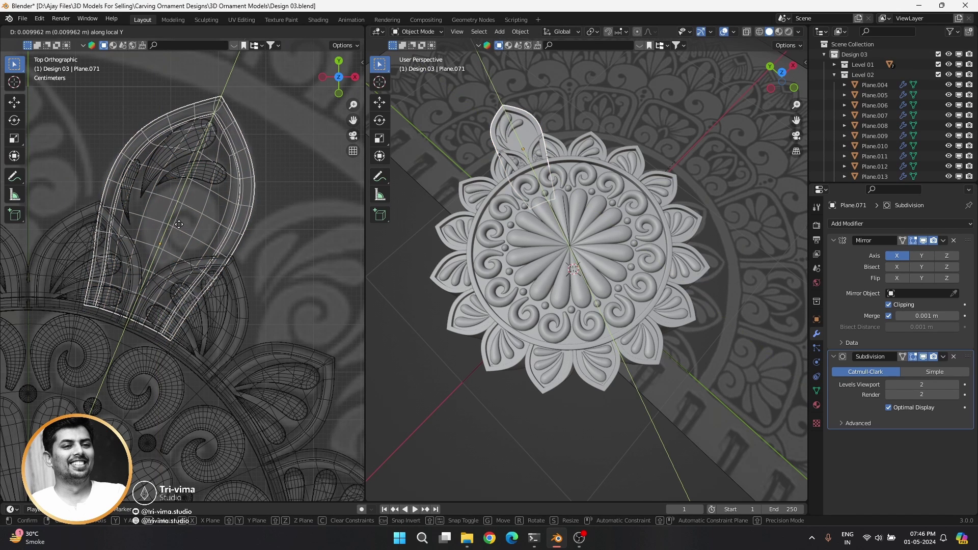
{"action": "left_click", "coordinate": [181, 222]}
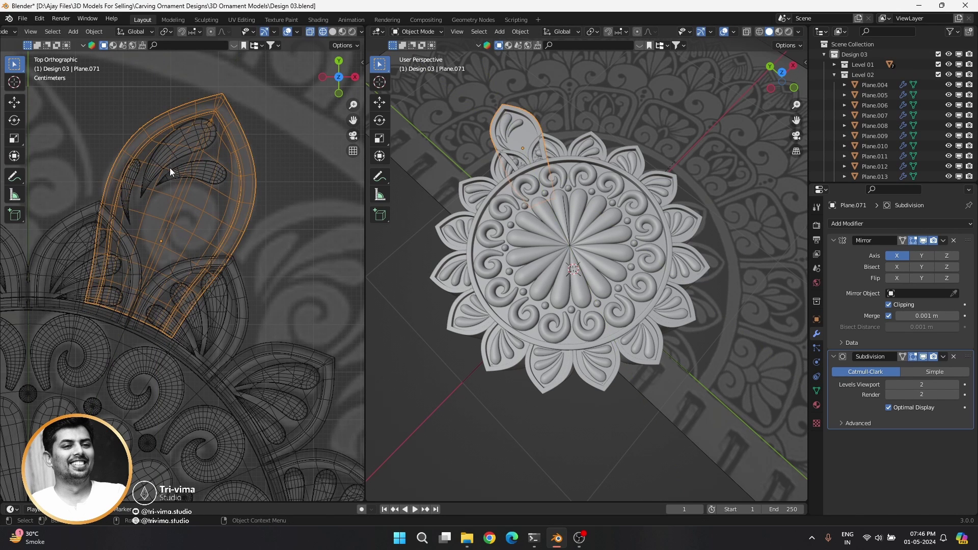
{"action": "left_click", "coordinate": [131, 172]}
{"action": "key", "text": "g"}
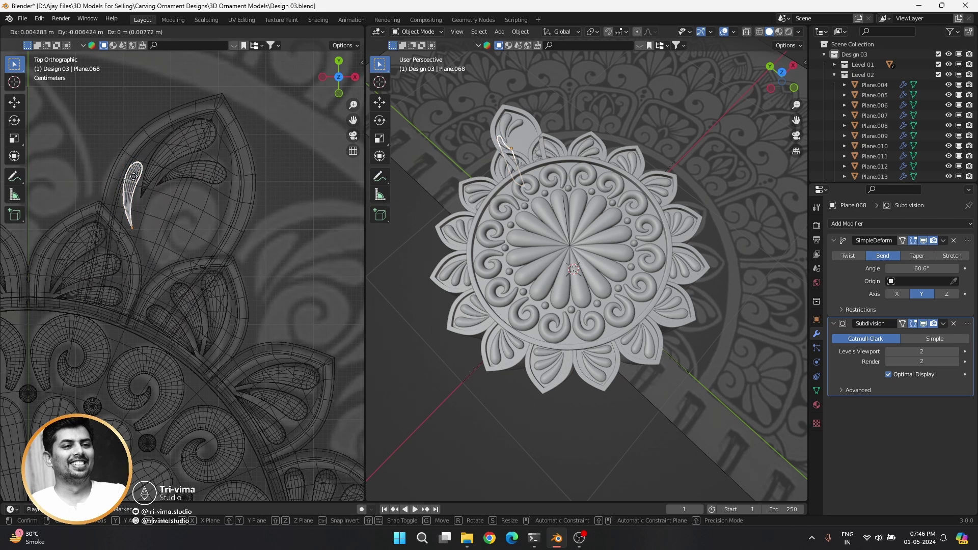
{"action": "left_click", "coordinate": [192, 135]}
Step: Select the horizontal leaf, another leaf, the arch frame and the teardrop leaf together
{"action": "left_click", "coordinate": [205, 171]}
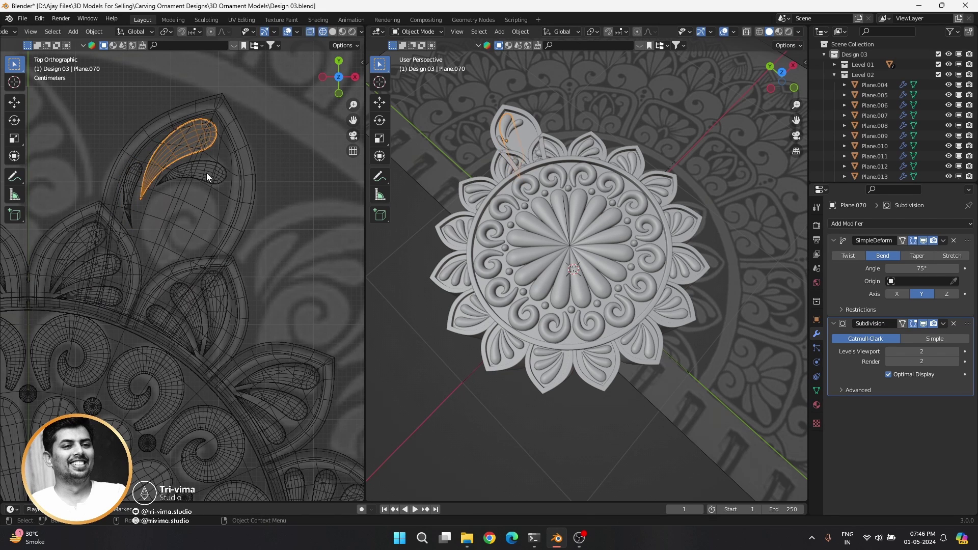
{"action": "key", "text": "g"}
{"action": "right_click", "coordinate": [170, 241]}
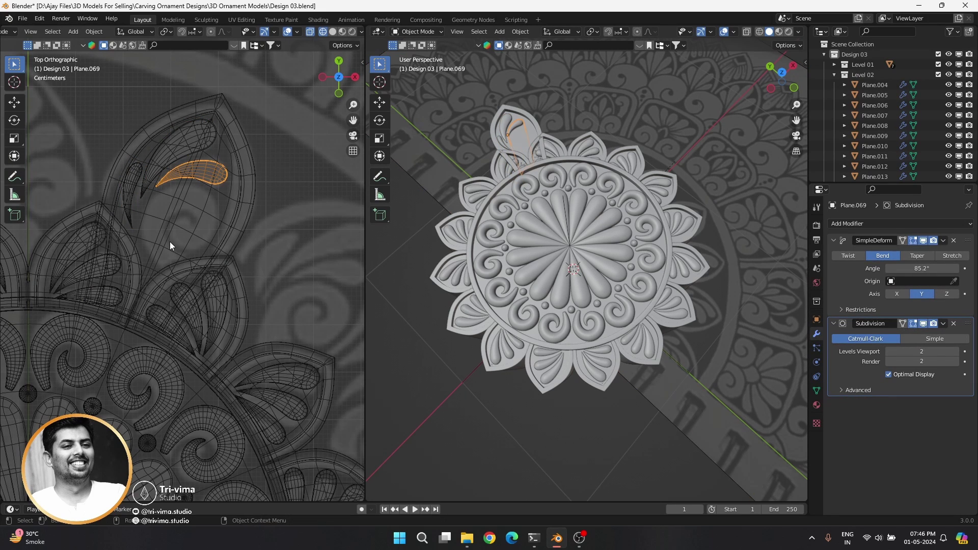
{"action": "left_click", "coordinate": [182, 167], "text": "shift"}
{"action": "left_click", "coordinate": [180, 152], "text": "shift"}
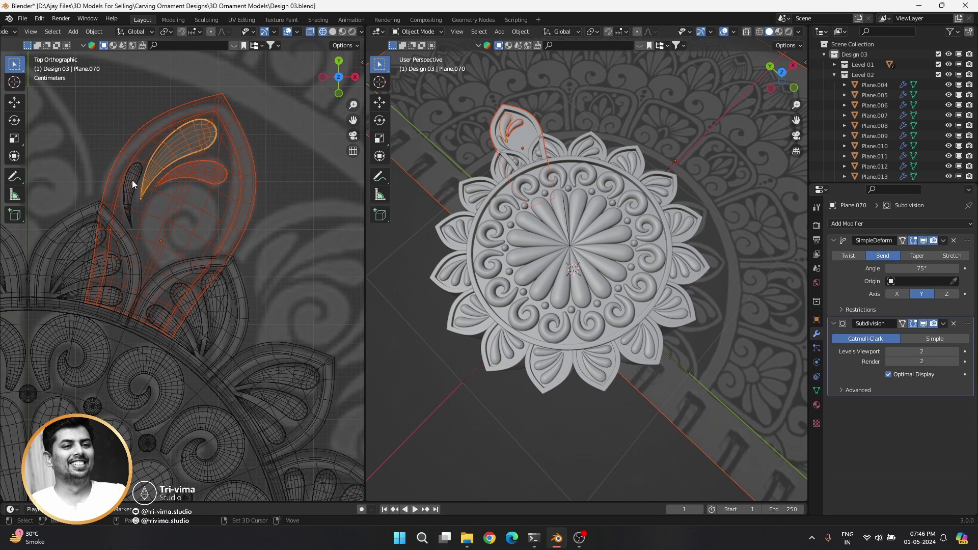
{"action": "left_click", "coordinate": [130, 176], "text": "shift"}
Step: Lower the selected scroll cluster about 0.039 m along Z, then select Plane.071
{"action": "middle_click_drag", "start_coordinate": [541, 217], "coordinate": [695, 146]}
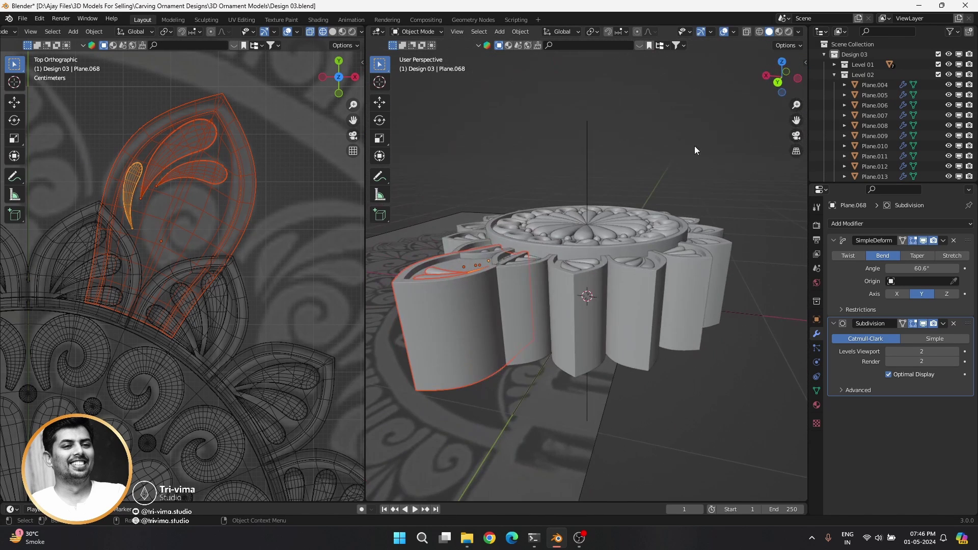
{"action": "key", "text": "g"}
{"action": "key", "text": "z"}
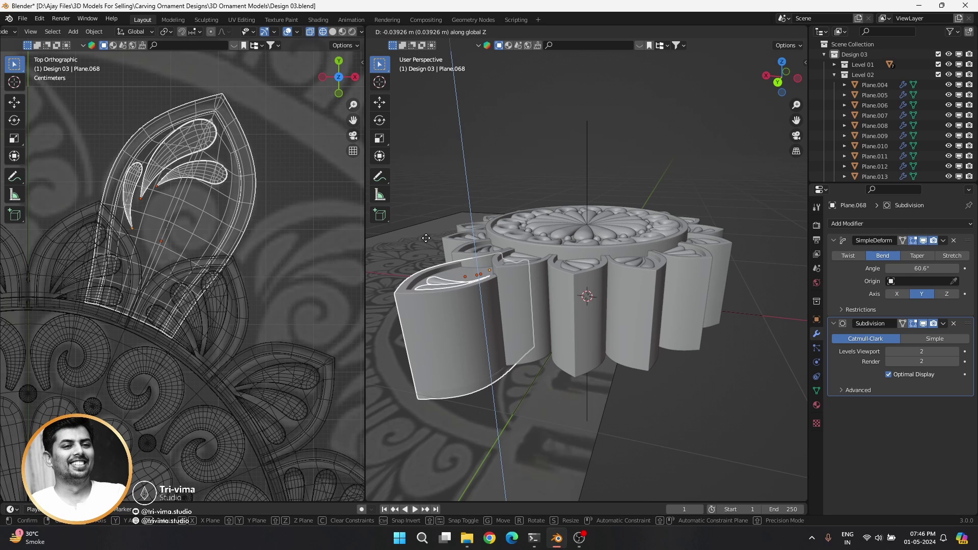
{"action": "left_click", "coordinate": [450, 322]}
{"action": "left_click", "coordinate": [451, 354]}
{"action": "key", "text": "Tab"}
{"action": "middle_click_drag", "start_coordinate": [452, 353], "coordinate": [628, 315]}
{"action": "key", "text": "alt+z"}
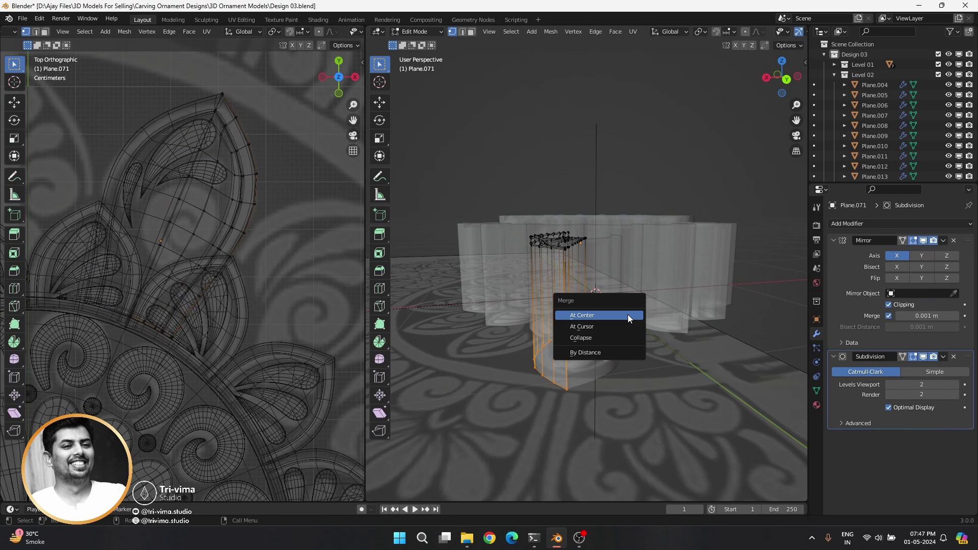
{"action": "key", "text": "KP_1"}
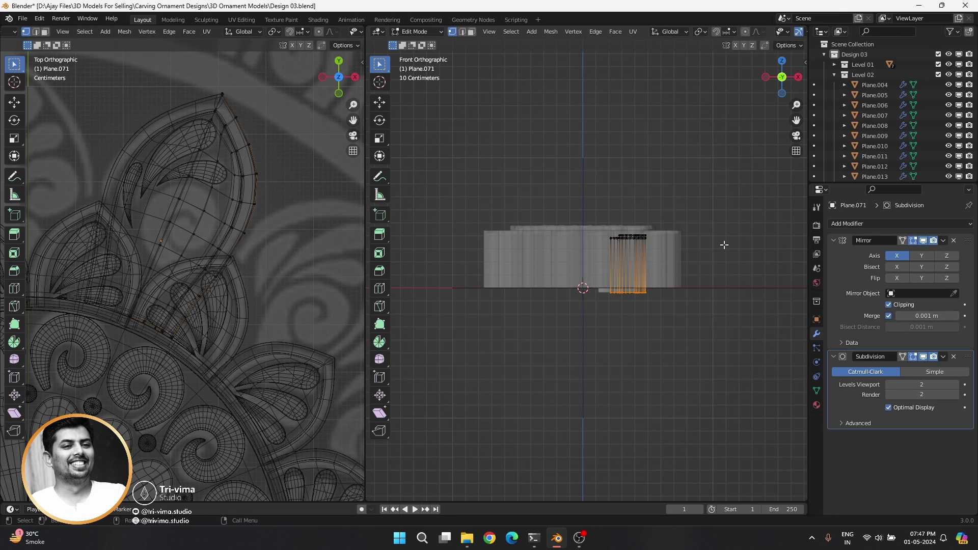
{"action": "key", "text": "n"}
{"action": "scroll", "coordinate": [604, 321], "scroll_direction": "up", "scroll_amount": 5}
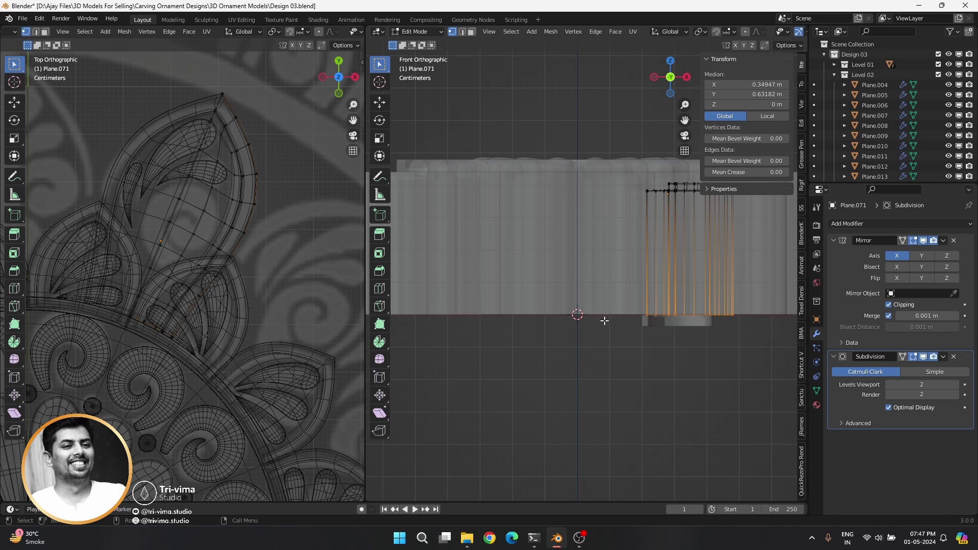
{"action": "mouse_move", "coordinate": [605, 321]}
{"action": "middle_mouse_down", "text": "shift"}
{"action": "mouse_move", "coordinate": [465, 286]}
{"action": "mouse_move", "coordinate": [535, 374]}
{"action": "mouse_move", "coordinate": [526, 283]}
{"action": "mouse_move", "coordinate": [515, 318]}
{"action": "middle_mouse_up", "text": "shift"}
{"action": "scroll", "coordinate": [465, 286], "scroll_direction": "up", "scroll_amount": 3}
{"action": "key", "text": "Tab"}
{"action": "scroll", "coordinate": [515, 320], "scroll_direction": "up", "scroll_amount": 1}
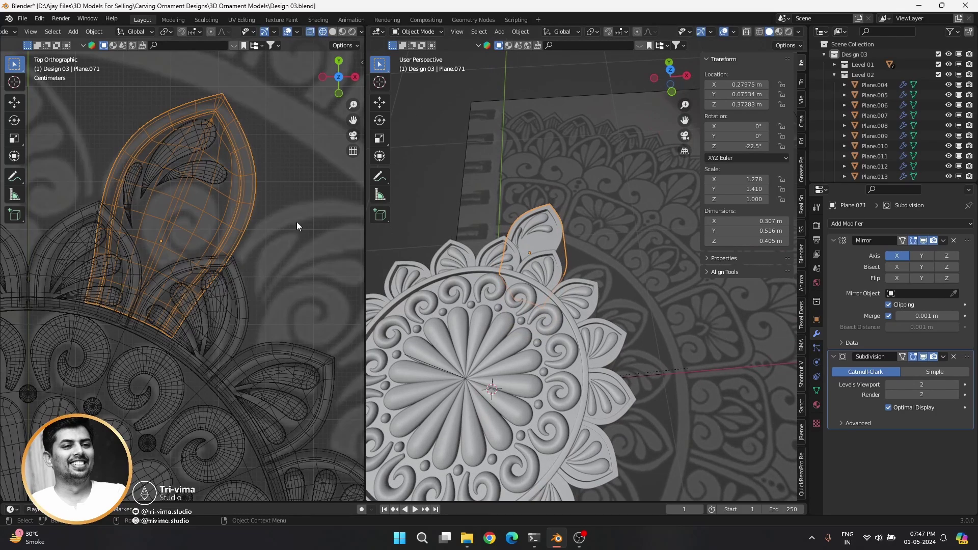
Step: Add a new Bezier curve and set its spline type to Bezier
{"action": "key", "text": "shift+a"}
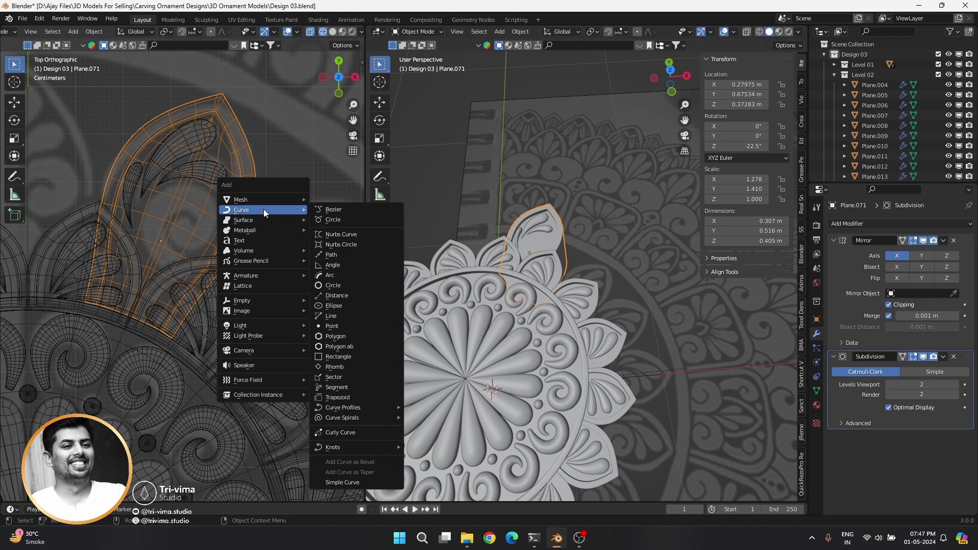
{"action": "left_click", "coordinate": [334, 209]}
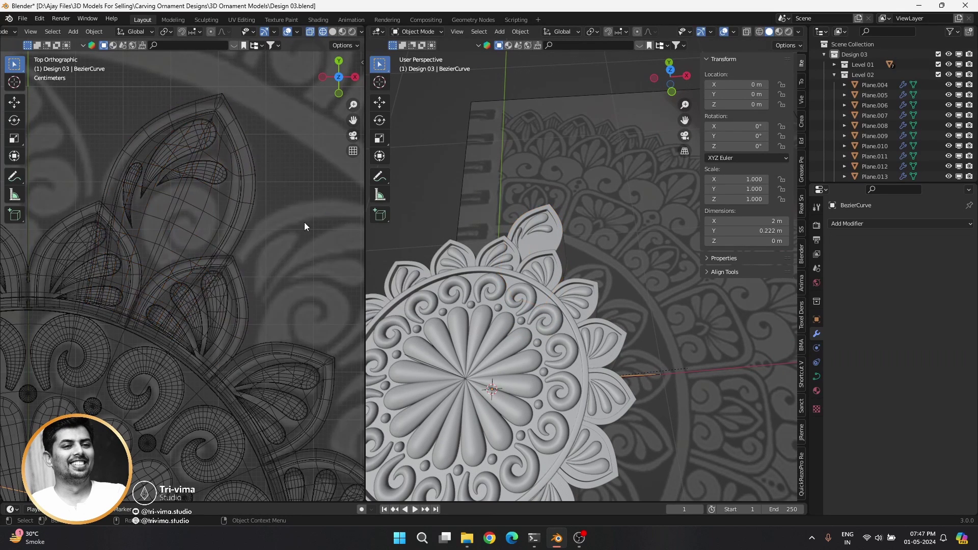
{"action": "scroll", "coordinate": [231, 301], "scroll_direction": "down", "scroll_amount": 3}
{"action": "scroll", "coordinate": [230, 301], "scroll_direction": "down", "scroll_amount": 3}
{"action": "key", "text": "Tab"}
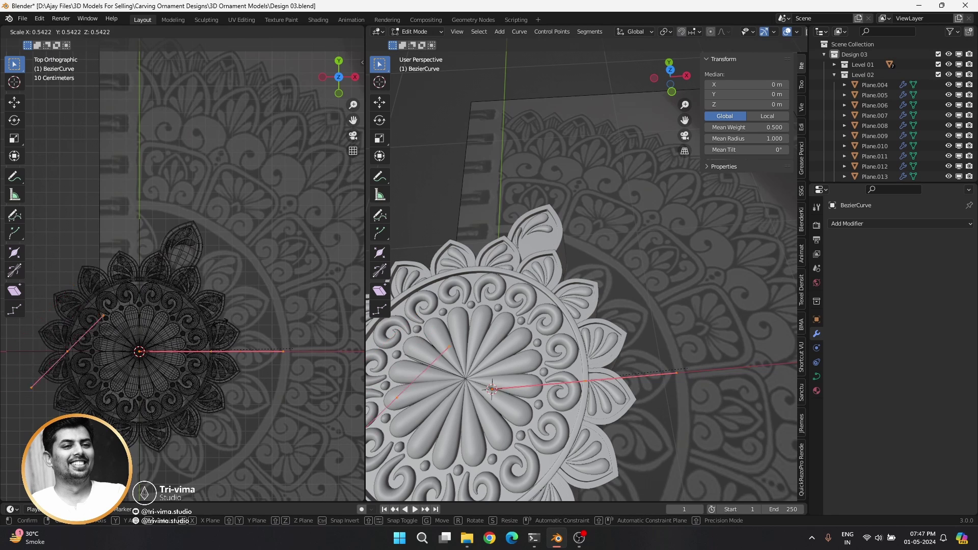
{"action": "right_click", "coordinate": [122, 368]}
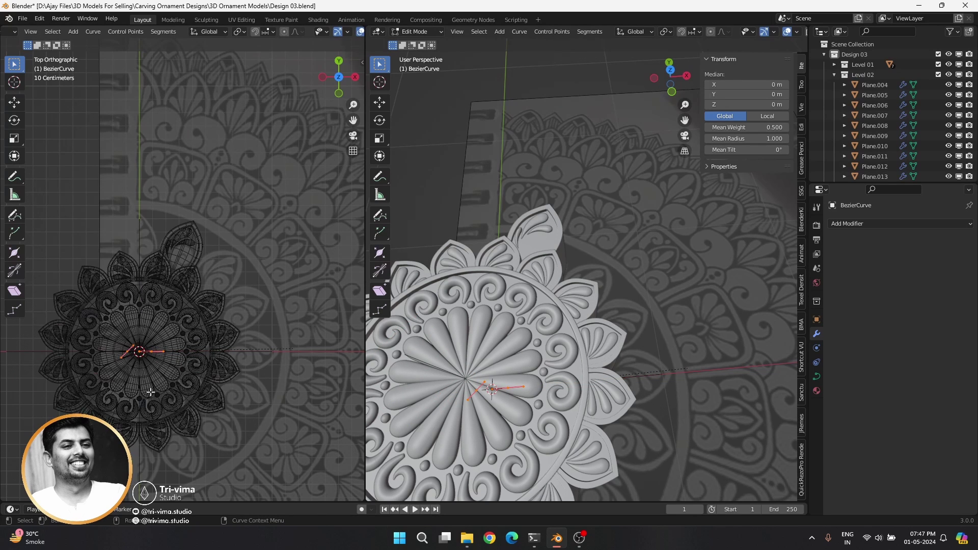
{"action": "right_click", "coordinate": [152, 359]}
{"action": "left_click", "coordinate": [190, 367]}
{"action": "scroll", "coordinate": [163, 373], "scroll_direction": "up", "scroll_amount": 2}
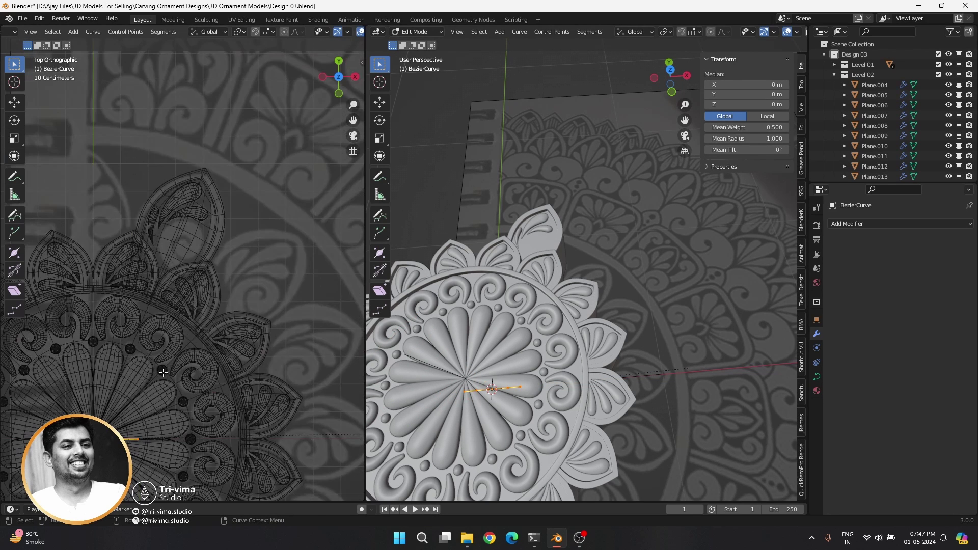
{"action": "key", "text": "Tab"}
Step: Move the curve over the ornament's upper leaf
{"action": "key", "text": "g"}
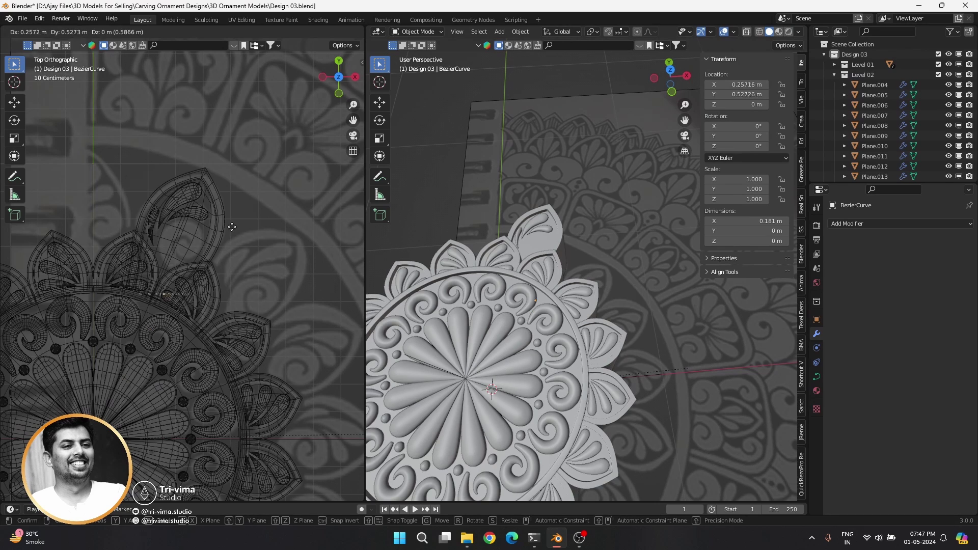
{"action": "left_click", "coordinate": [247, 189]}
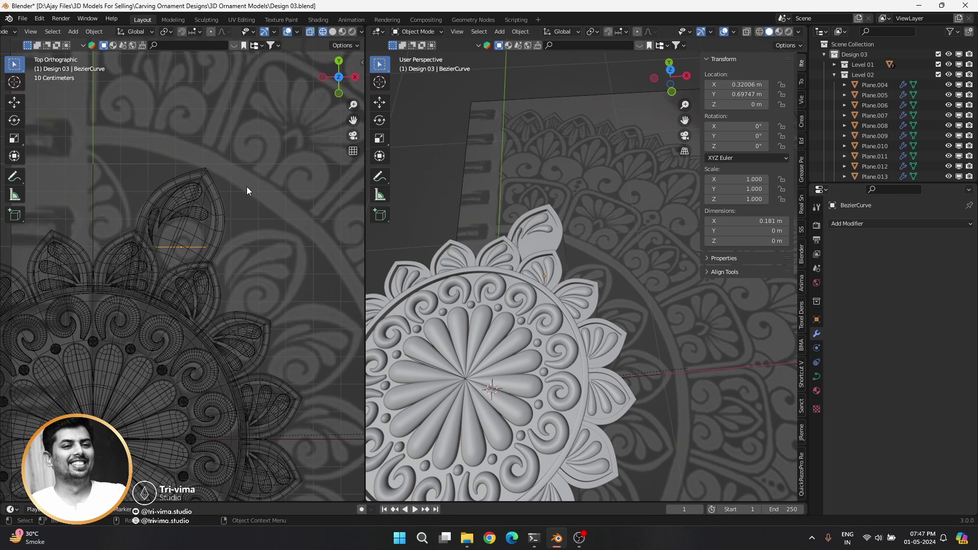
{"action": "scroll", "coordinate": [228, 264], "scroll_direction": "up", "scroll_amount": 2}
Step: Move the first spiral control point and turn its handle to vertical
{"action": "scroll", "coordinate": [217, 249], "scroll_direction": "up", "scroll_amount": 2}
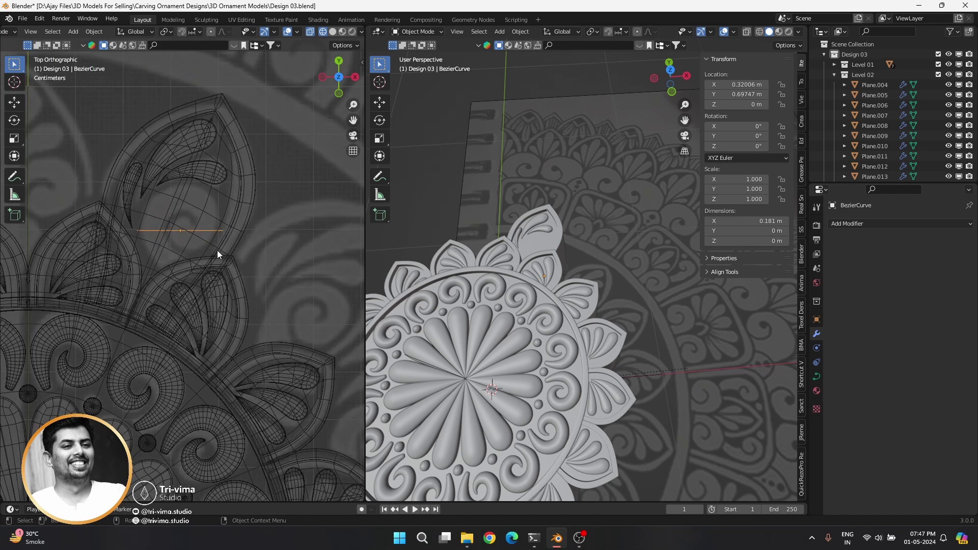
{"action": "scroll", "coordinate": [236, 285], "scroll_direction": "up", "scroll_amount": 2}
{"action": "scroll", "coordinate": [237, 285], "scroll_direction": "up", "scroll_amount": 1}
{"action": "scroll", "coordinate": [237, 284], "scroll_direction": "up", "scroll_amount": 2}
{"action": "key", "text": "Tab"}
{"action": "scroll", "coordinate": [237, 285], "scroll_direction": "down", "scroll_amount": 5}
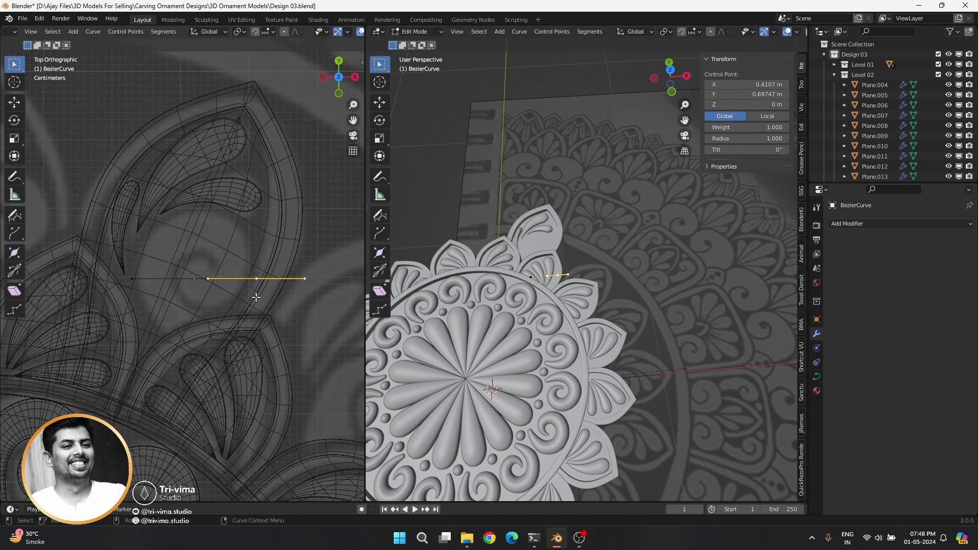
{"action": "key", "text": "g"}
{"action": "left_click", "coordinate": [153, 300]}
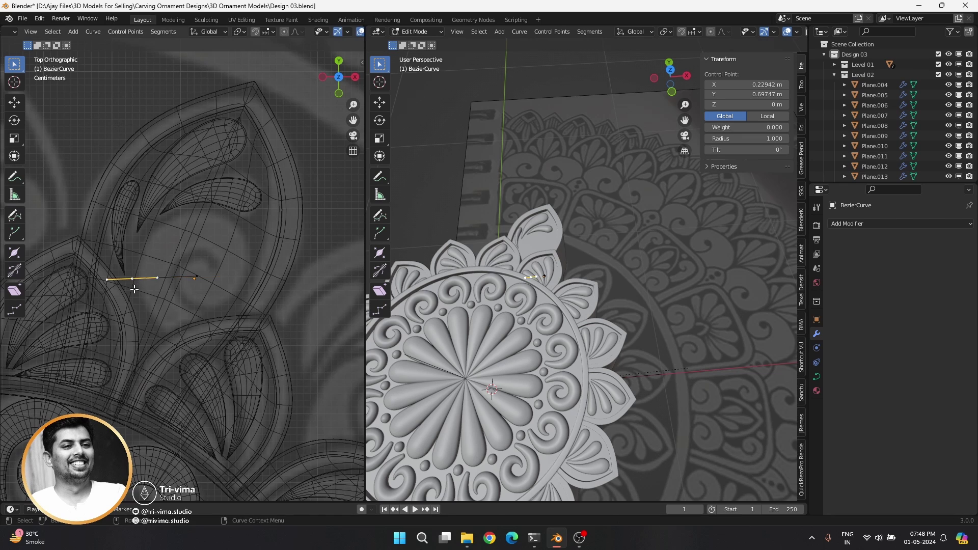
{"action": "left_click", "coordinate": [219, 306]}
{"action": "key", "text": "g"}
{"action": "left_click", "coordinate": [225, 300]}
{"action": "key", "text": "r"}
{"action": "left_click", "coordinate": [224, 318]}
{"action": "key", "text": "r"}
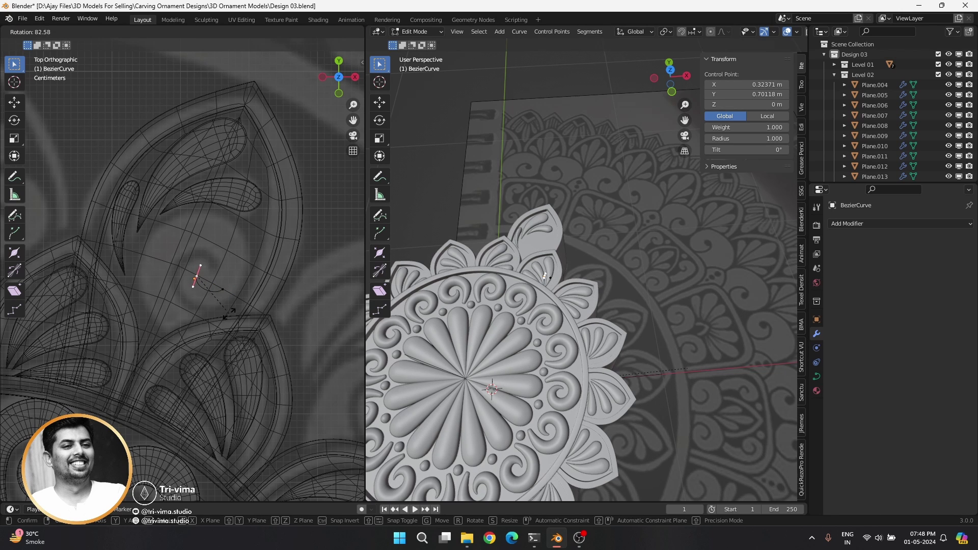
{"action": "left_click", "coordinate": [228, 313]}
Step: Reposition, rotate and lengthen the next handles along the traced scroll
{"action": "left_click_drag", "start_coordinate": [242, 317], "coordinate": [181, 267]}
{"action": "key", "text": "g"}
{"action": "left_click", "coordinate": [224, 311]}
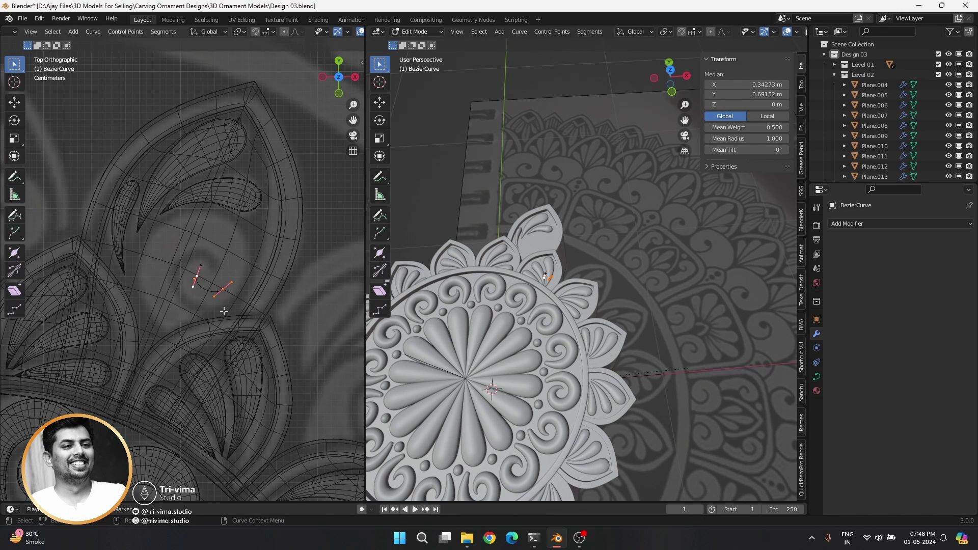
{"action": "left_click_drag", "start_coordinate": [175, 255], "coordinate": [206, 297]}
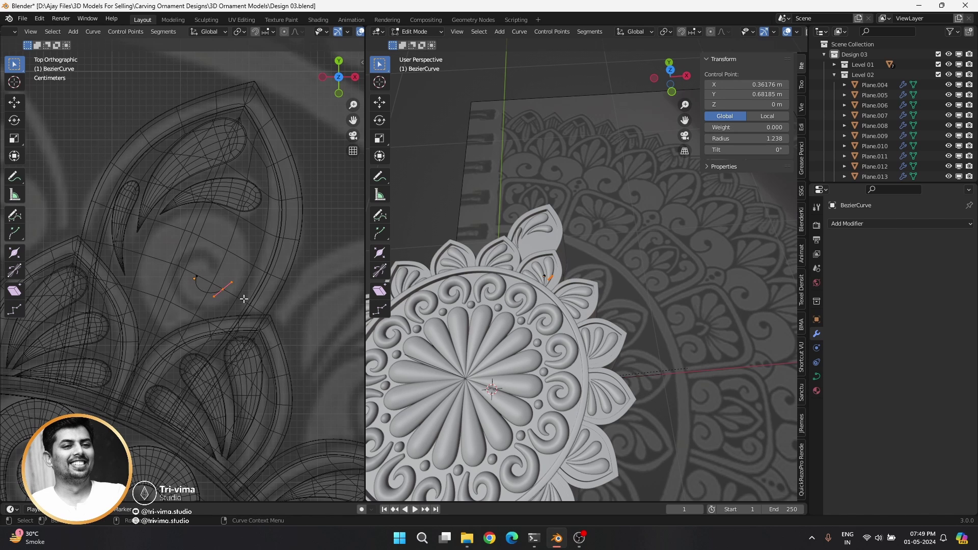
{"action": "scroll", "coordinate": [254, 315], "scroll_direction": "up", "scroll_amount": 1}
{"action": "scroll", "coordinate": [254, 315], "scroll_direction": "up", "scroll_amount": 2}
{"action": "key", "text": "r"}
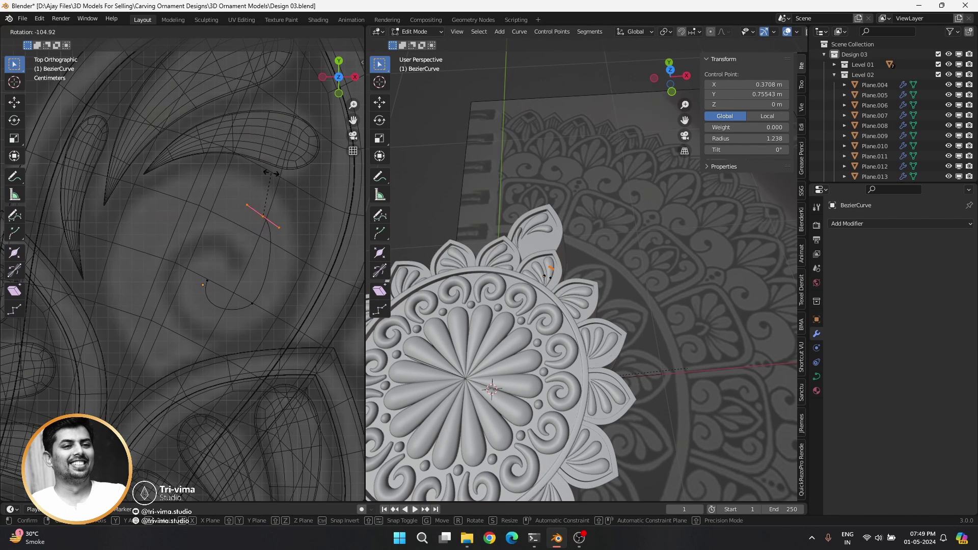
{"action": "left_click", "coordinate": [315, 224]}
{"action": "left_click_drag", "start_coordinate": [289, 300], "coordinate": [274, 309]}
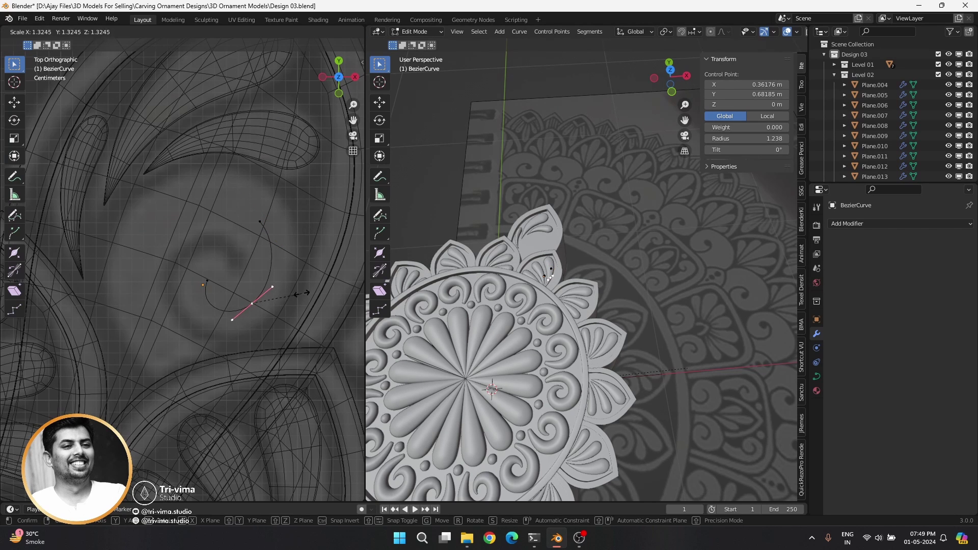
{"action": "left_click_drag", "start_coordinate": [256, 215], "coordinate": [150, 221]}
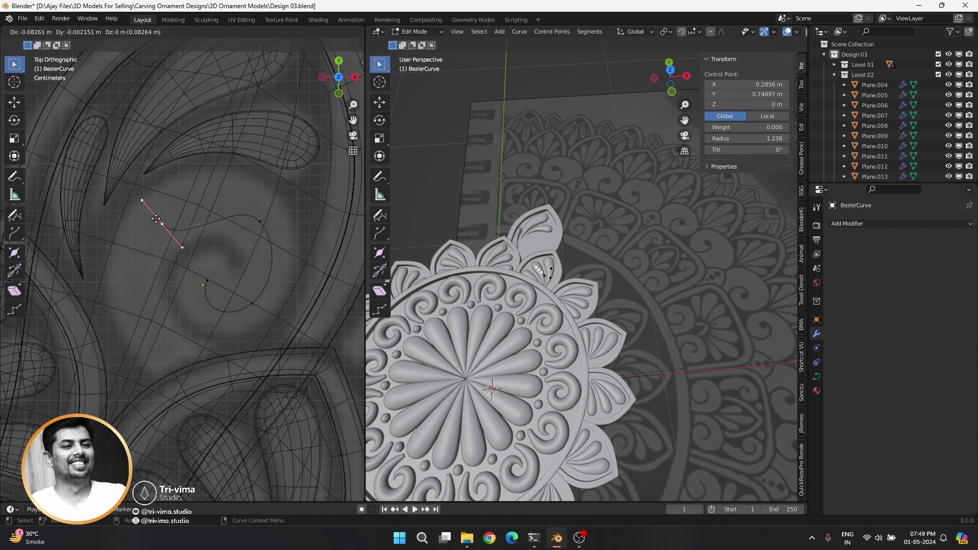
{"action": "key", "text": "r"}
{"action": "left_click", "coordinate": [288, 274]}
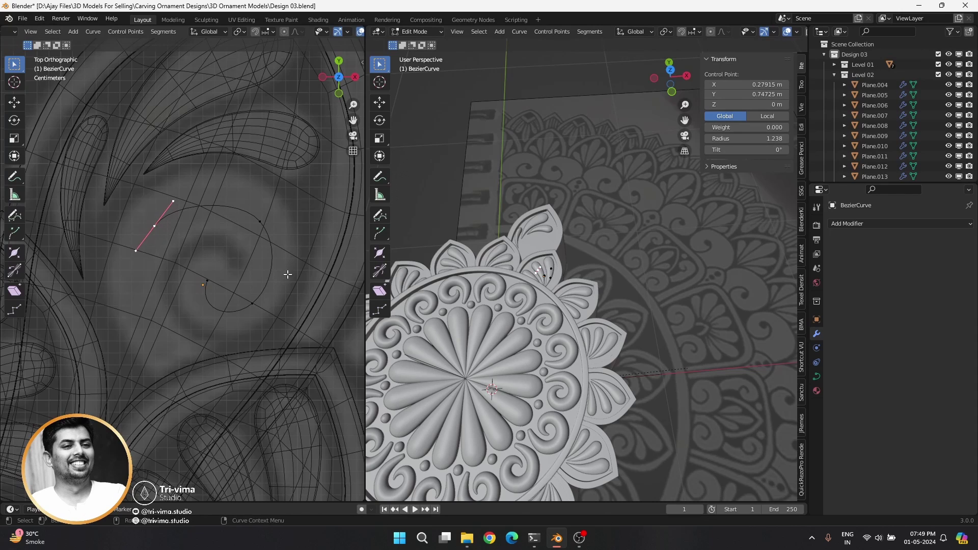
{"action": "left_click", "coordinate": [260, 221]}
{"action": "key", "text": "s"}
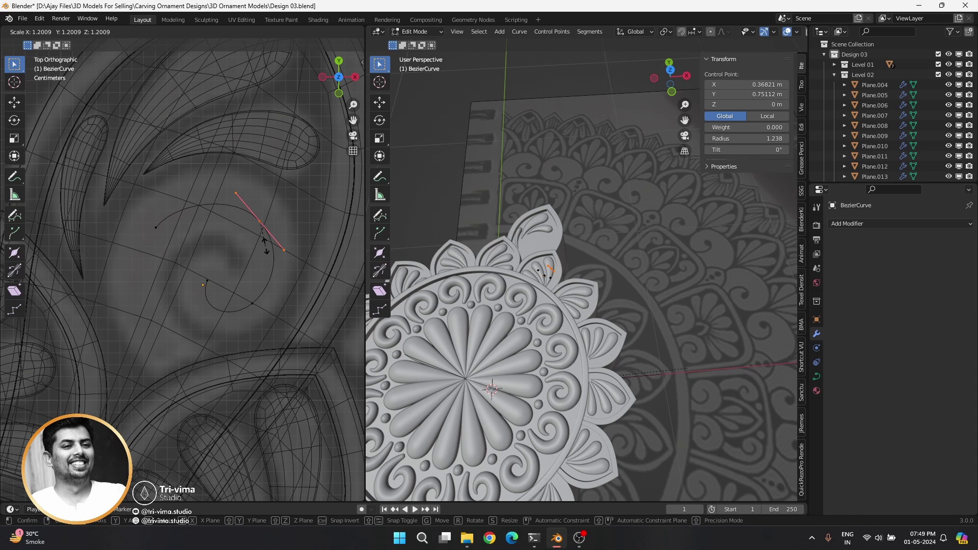
{"action": "left_click", "coordinate": [266, 248]}
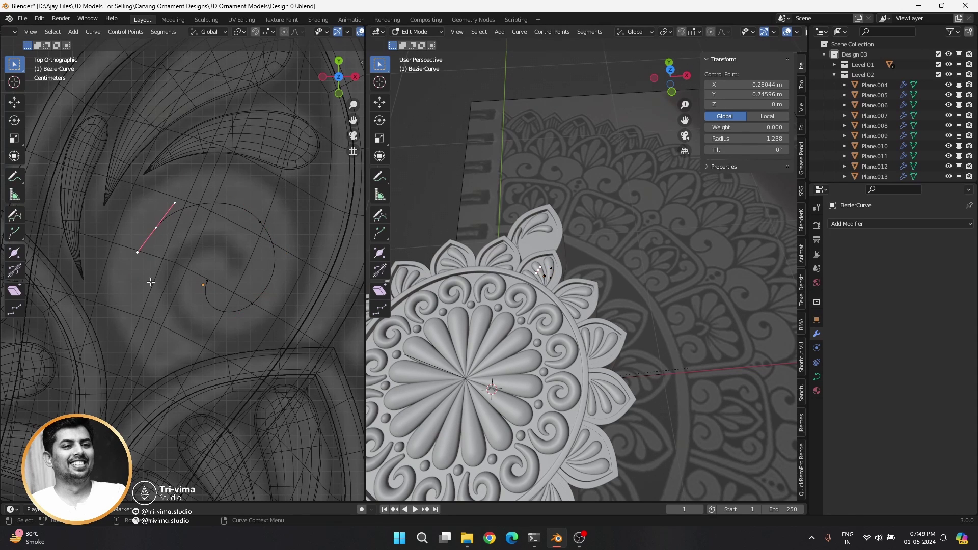
Step: Move, rotate and enlarge further handles to follow the spiral's outer sweep
{"action": "middle_click_drag", "start_coordinate": [151, 281], "coordinate": [191, 212], "text": "shift"}
{"action": "key", "text": "g"}
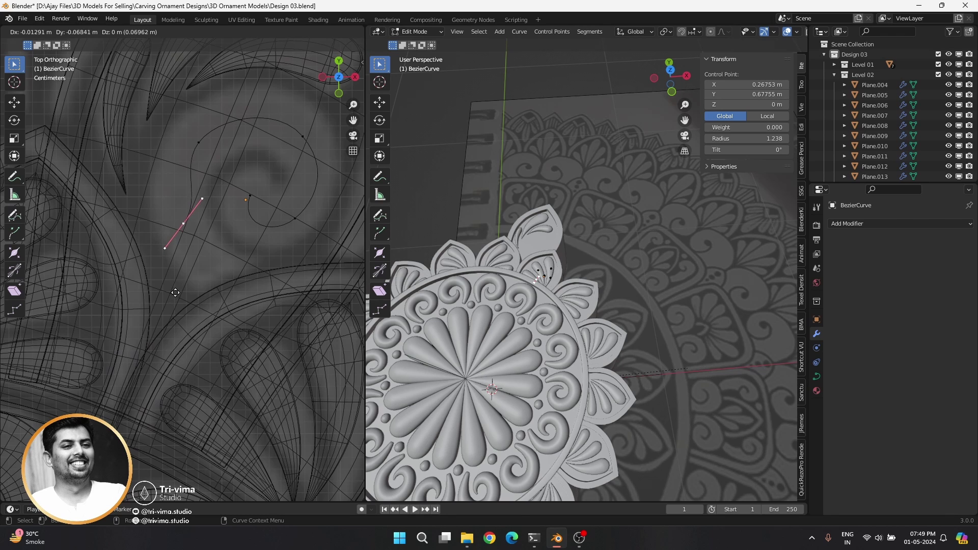
{"action": "key", "text": "r"}
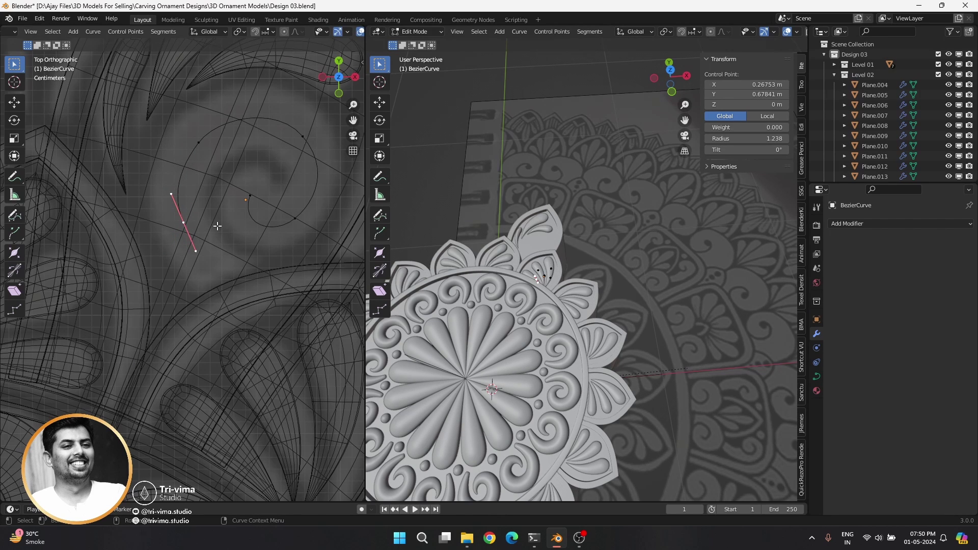
{"action": "key", "text": "g"}
{"action": "left_click", "coordinate": [255, 305]}
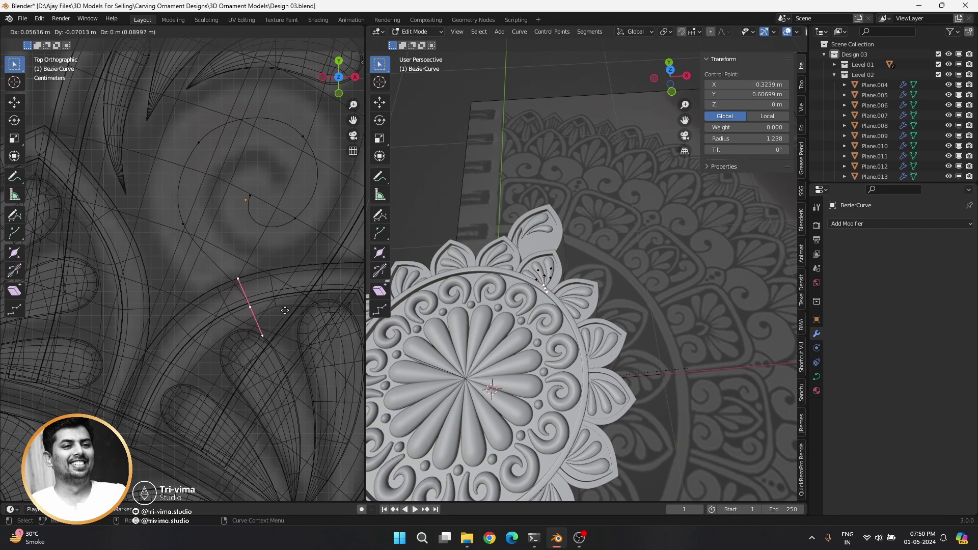
{"action": "key", "text": "r"}
{"action": "left_click", "coordinate": [307, 270]}
{"action": "key", "text": "s"}
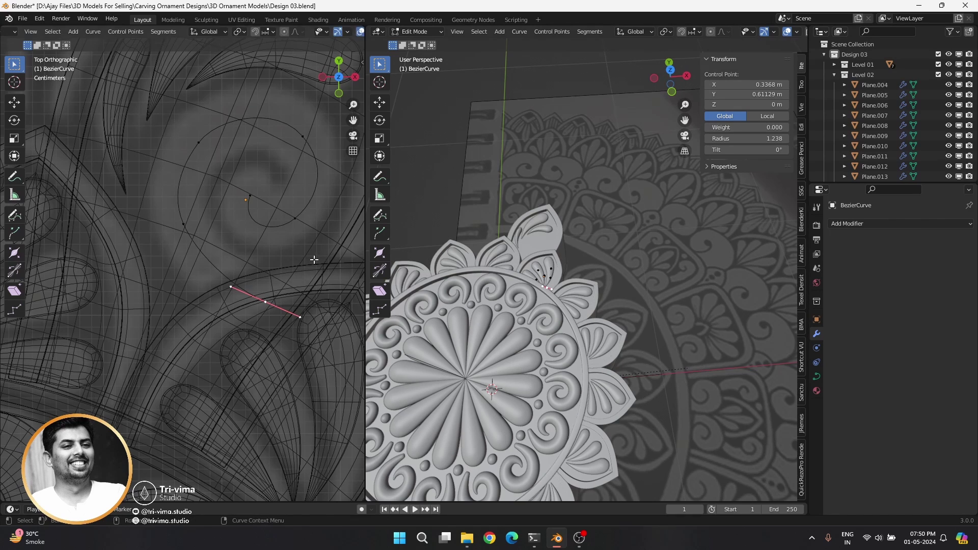
{"action": "key", "text": "g"}
{"action": "left_click", "coordinate": [283, 287]}
{"action": "left_click", "coordinate": [184, 224]}
{"action": "key", "text": "s"}
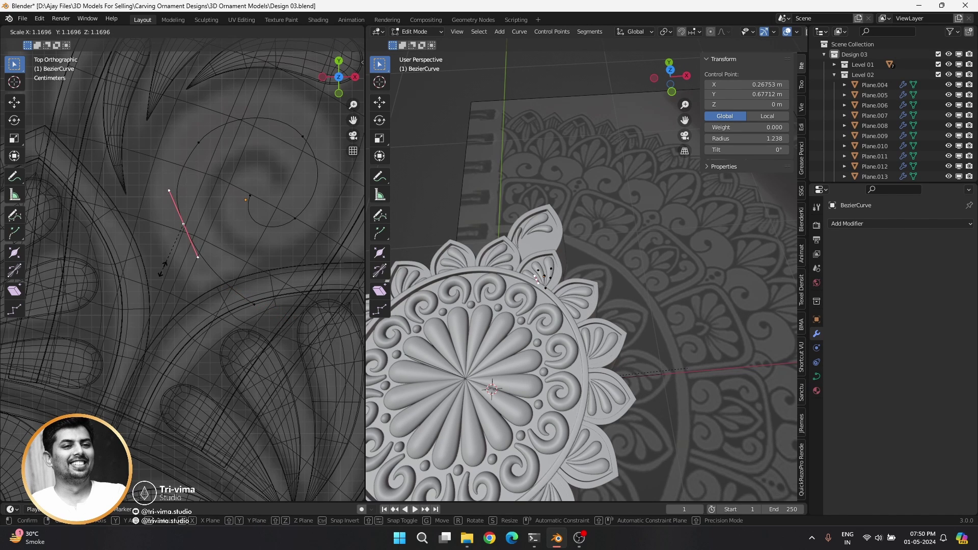
{"action": "left_click", "coordinate": [163, 266]}
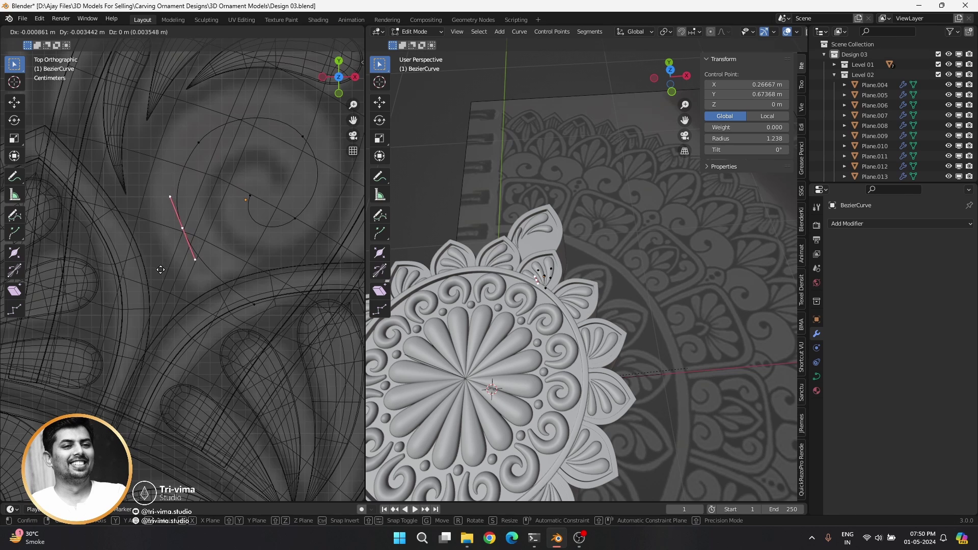
{"action": "key", "text": "r"}
{"action": "left_click", "coordinate": [205, 191]}
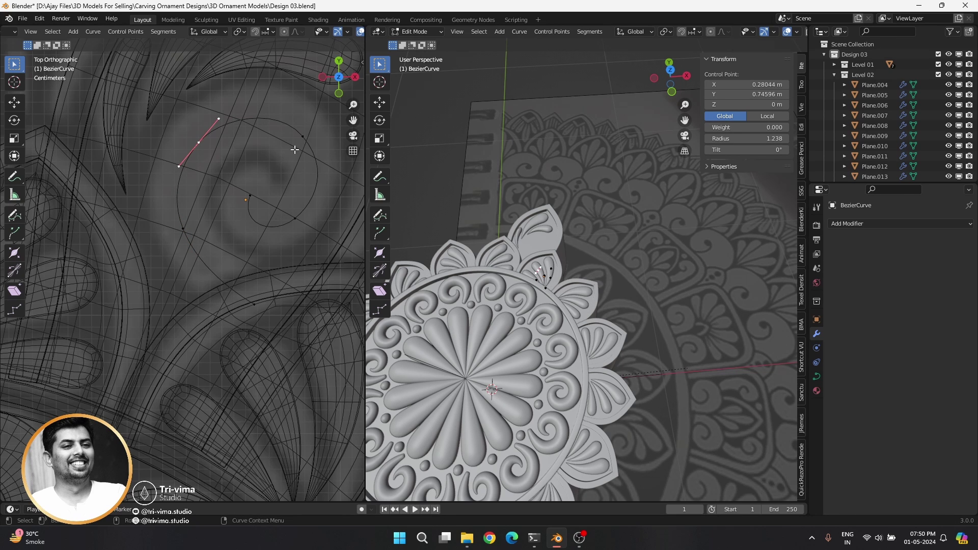
Step: Lengthen a handle and nudge control points onto the traced spiral
{"action": "key", "text": "r"}
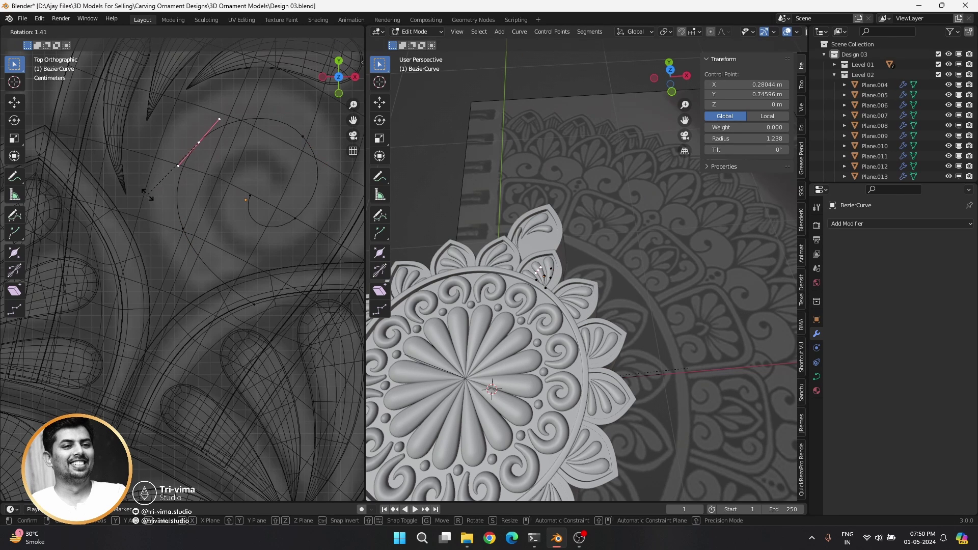
{"action": "key", "text": "s"}
{"action": "left_click", "coordinate": [148, 200]}
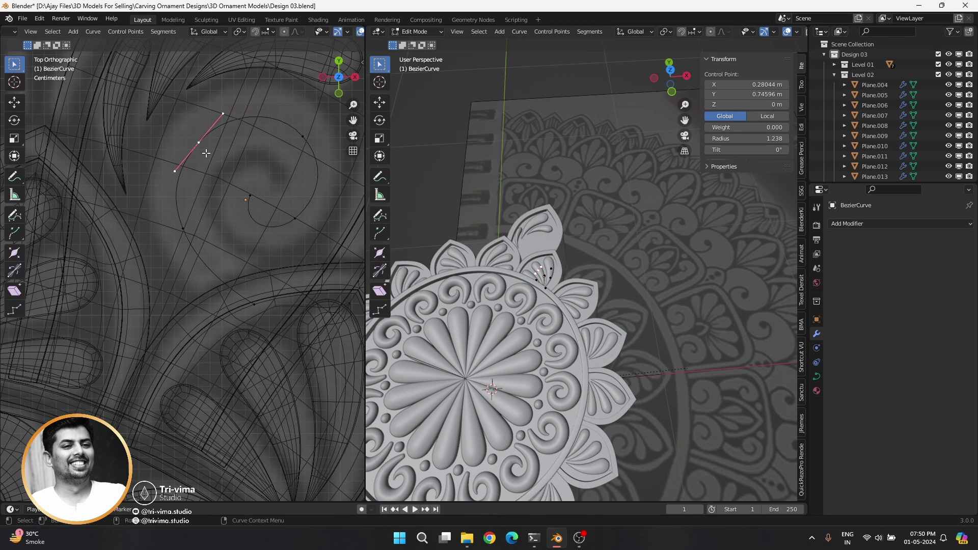
{"action": "key", "text": "g"}
{"action": "left_click", "coordinate": [208, 149]}
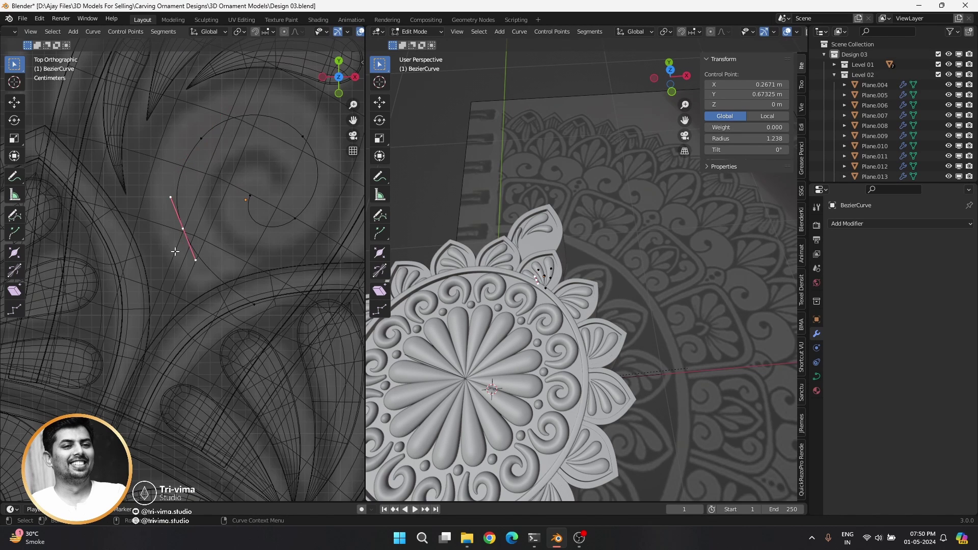
{"action": "key", "text": "g"}
{"action": "key", "text": "r"}
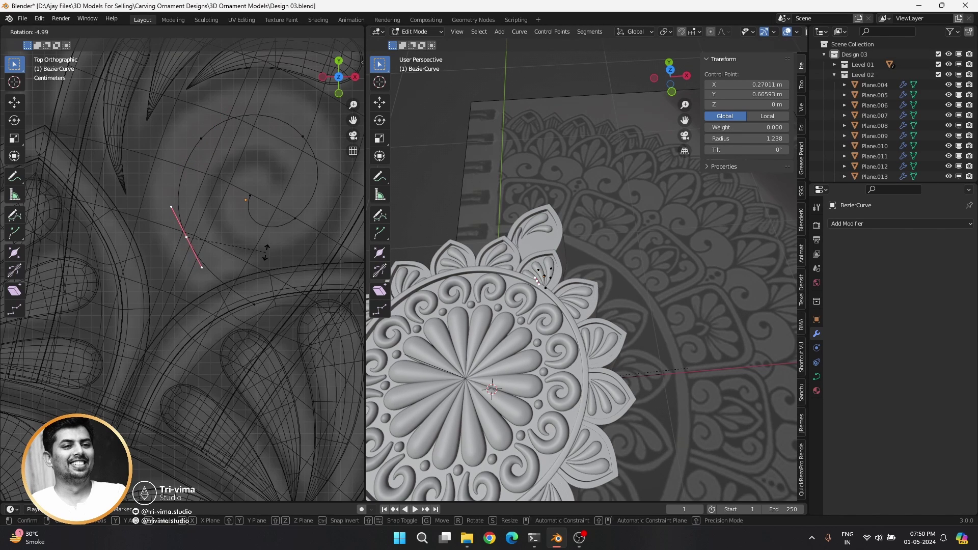
{"action": "left_click", "coordinate": [227, 159]}
{"action": "key", "text": "g"}
{"action": "left_click", "coordinate": [225, 173]}
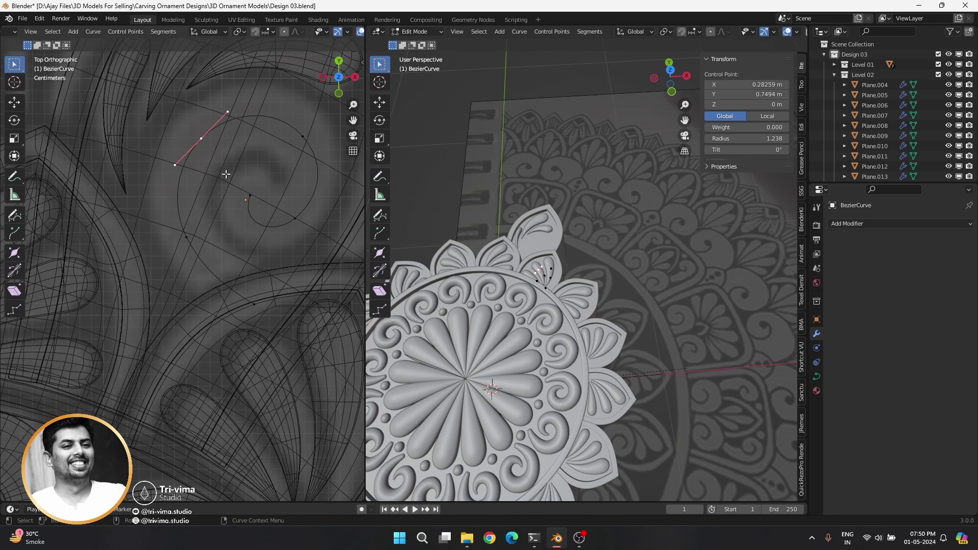
{"action": "left_click", "coordinate": [253, 306]}
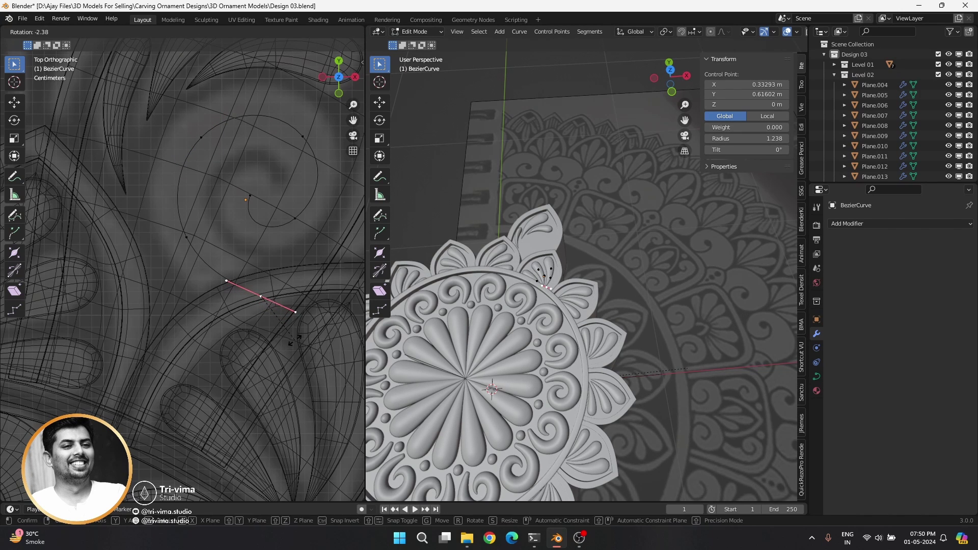
Step: Give the spiral curve a 0.02 m bevel depth in Curve Data
{"action": "key", "text": "Tab"}
{"action": "left_click", "coordinate": [817, 376]}
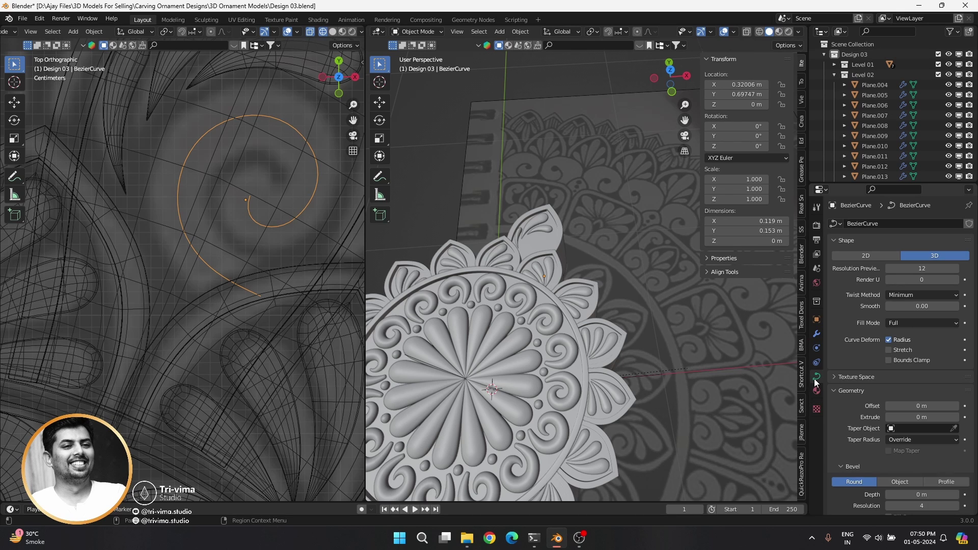
{"action": "left_click", "coordinate": [956, 495]}
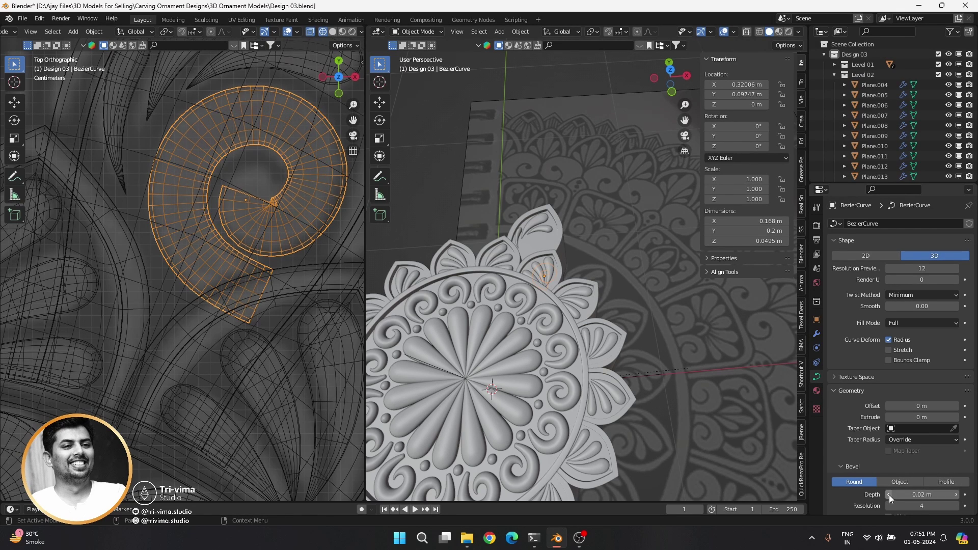
{"action": "key", "text": "Tab"}
Step: Move the inner curl's point and tighten its handle to a shorter vertical
{"action": "key", "text": "g"}
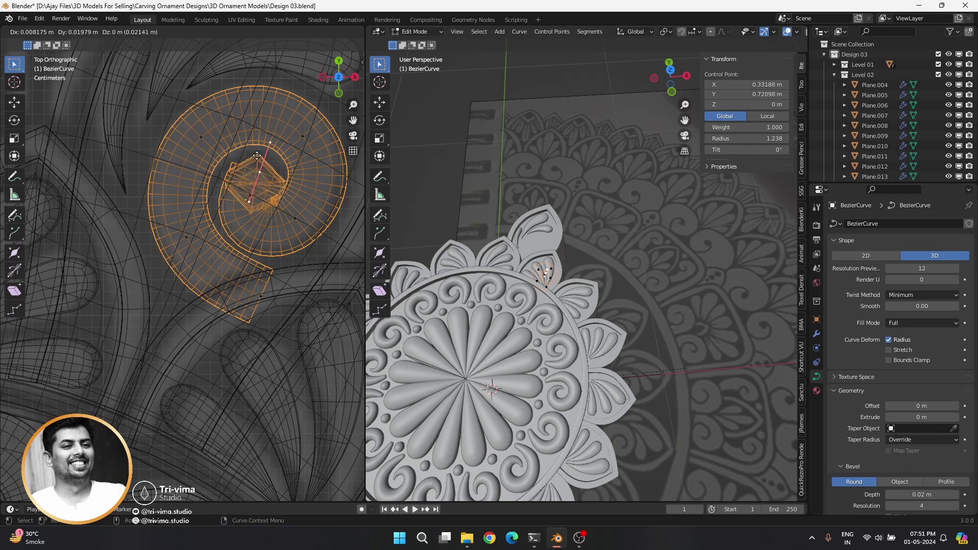
{"action": "left_click", "coordinate": [255, 163]}
{"action": "key", "text": "r"}
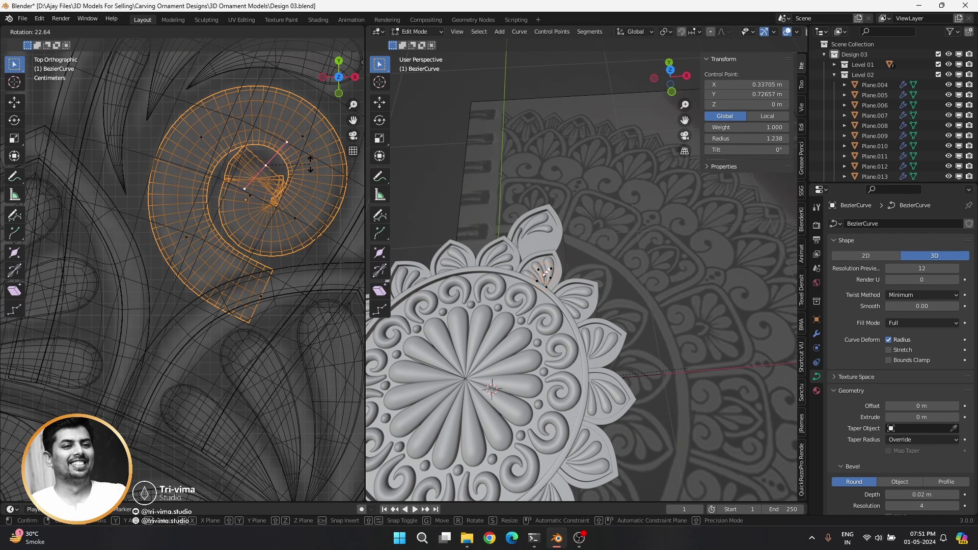
{"action": "left_click", "coordinate": [305, 163]}
{"action": "key", "text": "s"}
{"action": "left_click", "coordinate": [266, 187]}
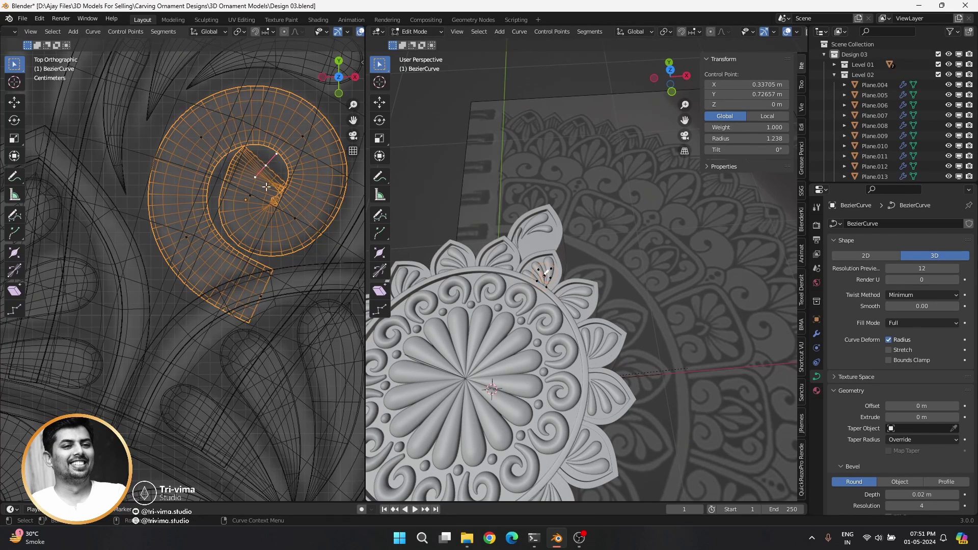
{"action": "key", "text": "r"}
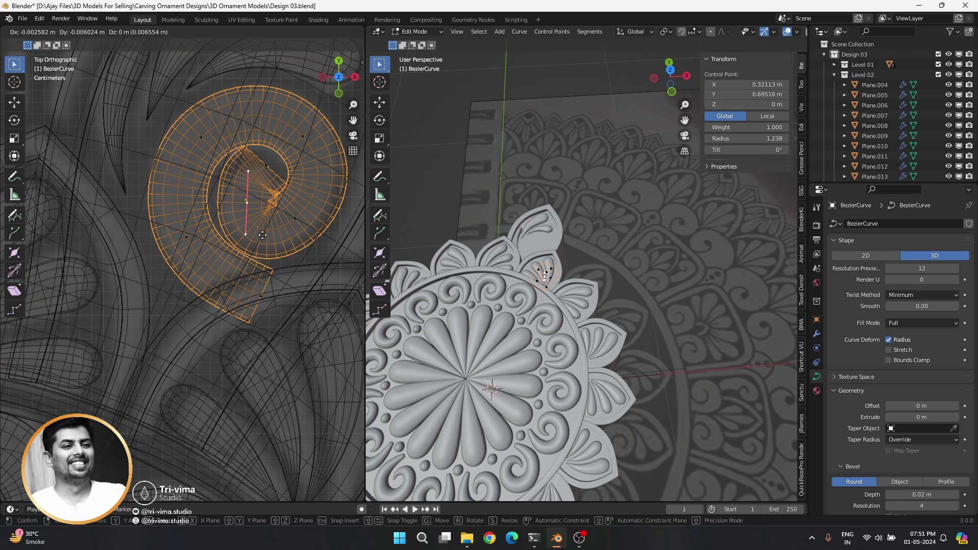
{"action": "left_click", "coordinate": [287, 257]}
{"action": "key", "text": "s"}
{"action": "left_click", "coordinate": [279, 232]}
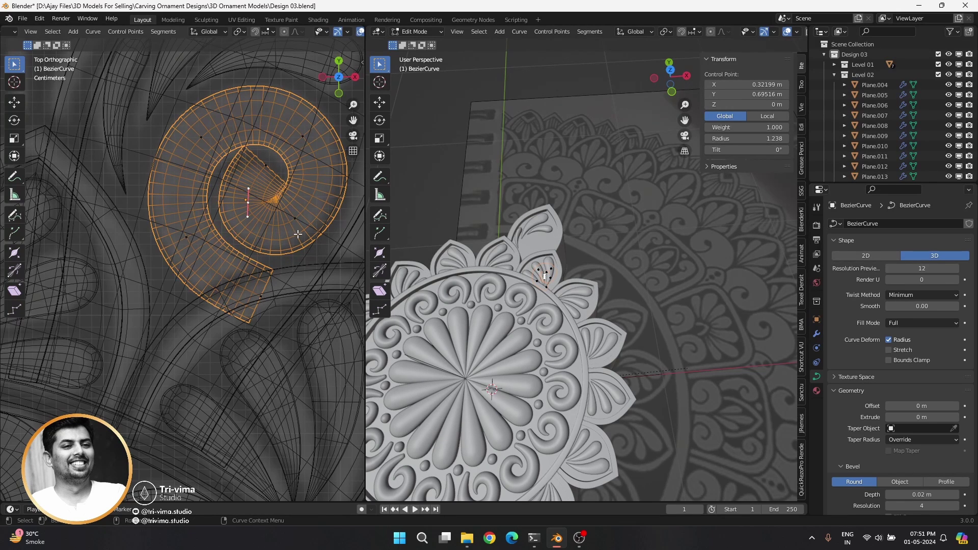
Step: Shorten and slightly rotate the curl's upper handle, then lower the bevel resolution
{"action": "key", "text": "s"}
{"action": "left_click", "coordinate": [286, 244]}
{"action": "key", "text": "s"}
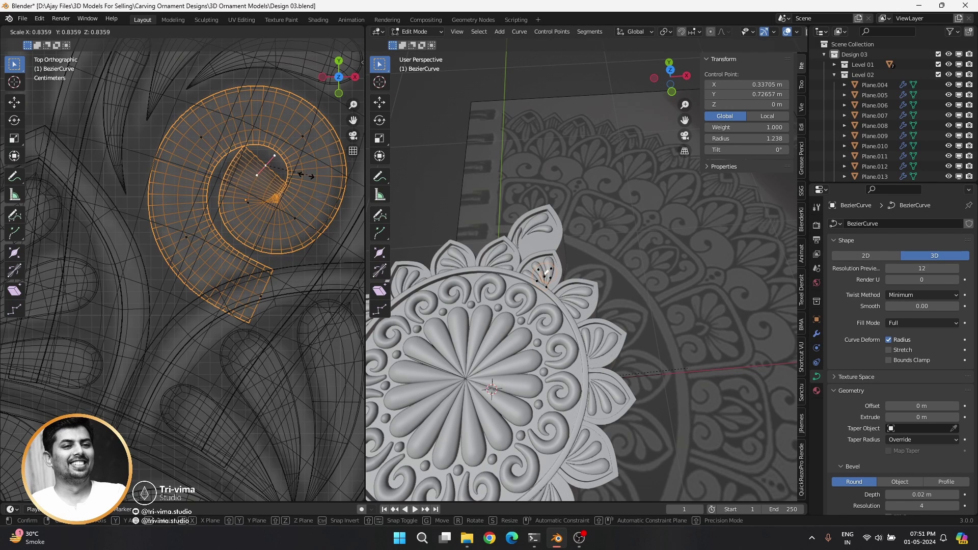
{"action": "left_click", "coordinate": [302, 184]}
{"action": "key", "text": "r"}
{"action": "left_click", "coordinate": [307, 183]}
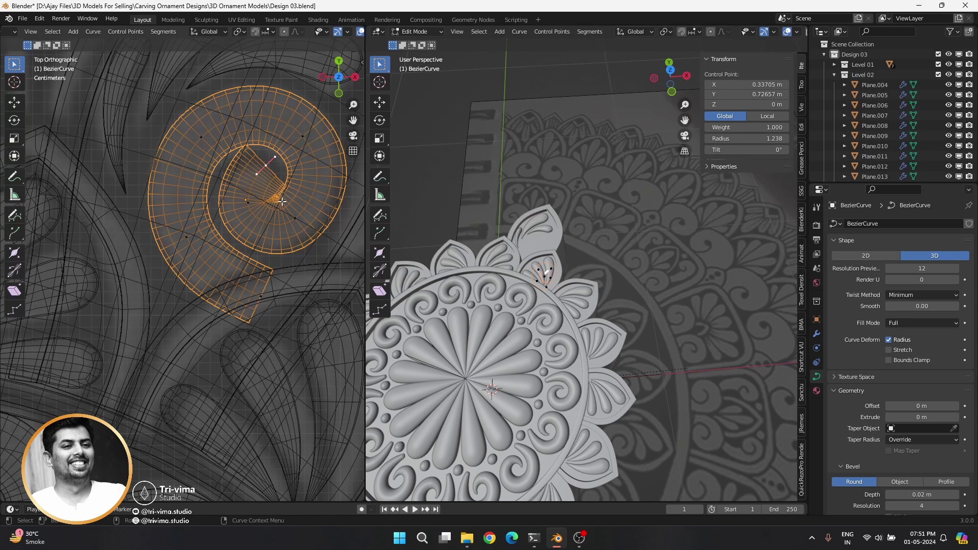
{"action": "left_click", "coordinate": [890, 506]}
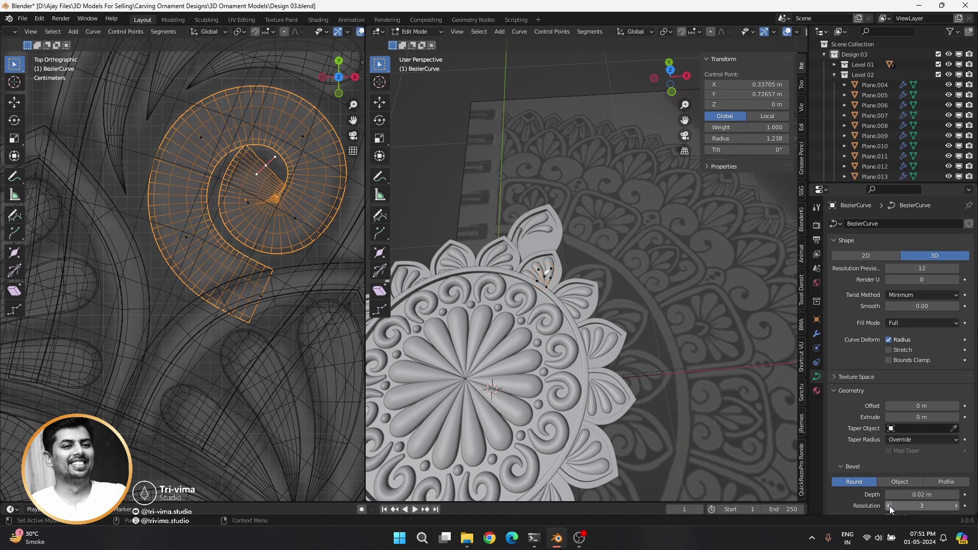
Step: Apply Shade Smooth to the spiral curve
{"action": "middle_click_drag", "start_coordinate": [428, 253], "coordinate": [531, 247]}
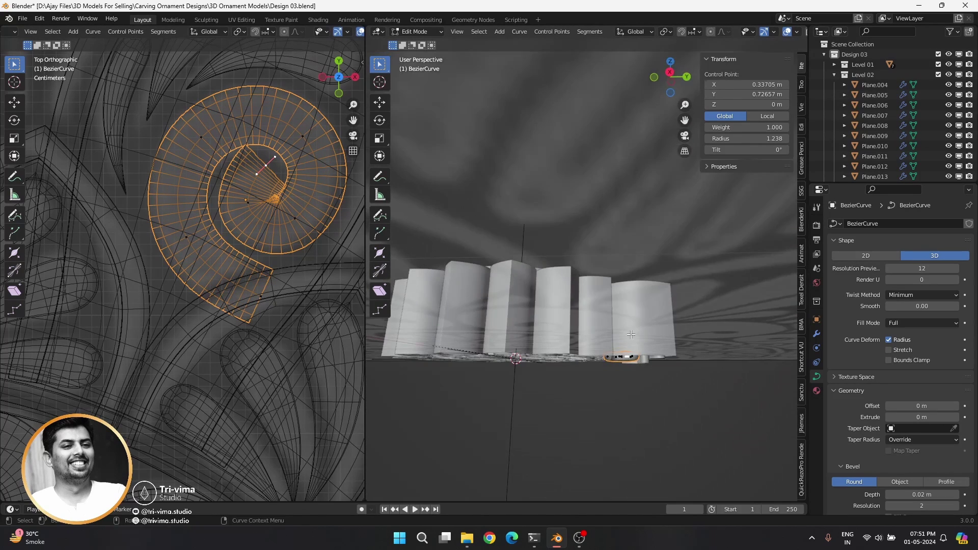
{"action": "scroll", "coordinate": [531, 247], "scroll_direction": "up", "scroll_amount": 4}
{"action": "right_click", "coordinate": [530, 247]}
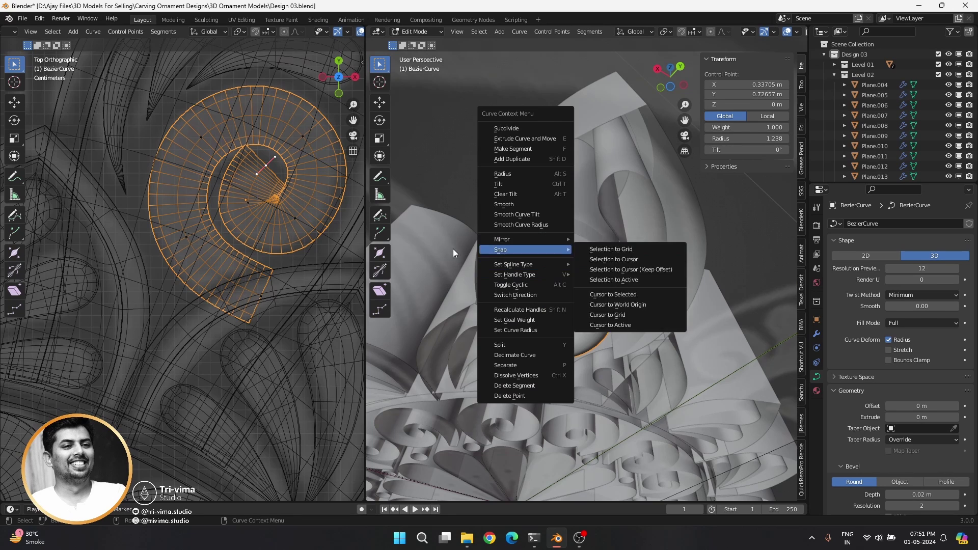
{"action": "key", "text": "Escape"}
{"action": "key", "text": "Tab"}
{"action": "right_click", "coordinate": [487, 314]}
{"action": "left_click", "coordinate": [547, 313]}
{"action": "key", "text": "Tab"}
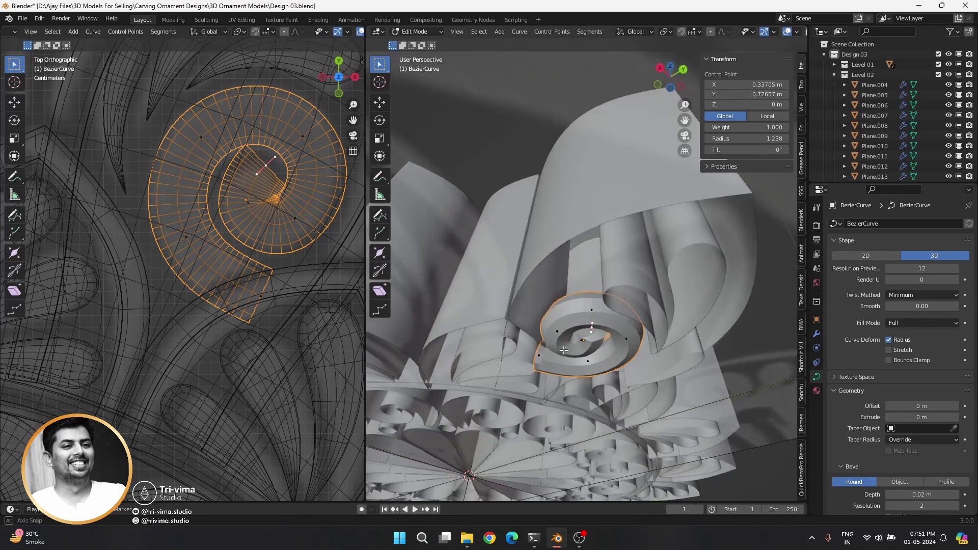
Step: Lower the curve's preview resolution from 12 to 4 and return to Object Mode
{"action": "middle_click_drag", "start_coordinate": [553, 307], "coordinate": [894, 522]}
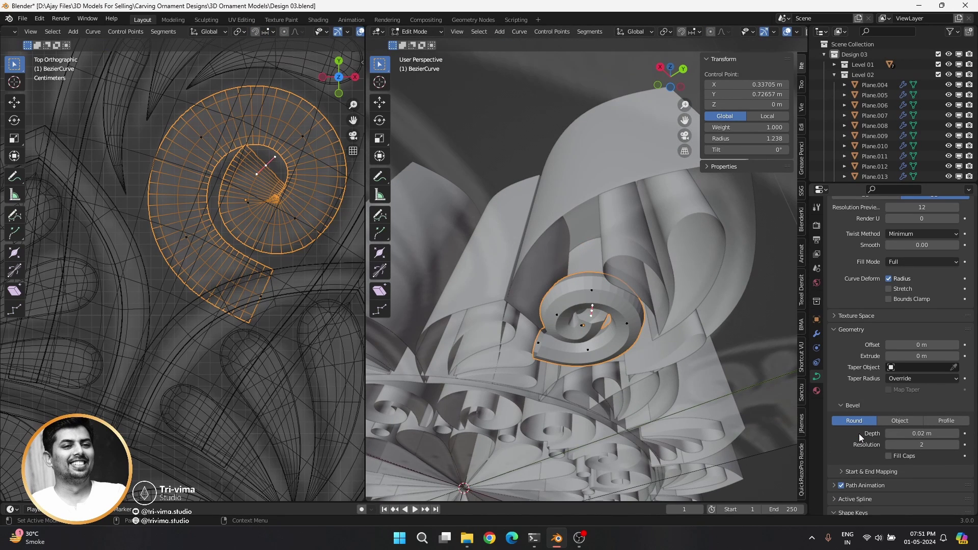
{"action": "left_click", "coordinate": [888, 268]}
{"action": "left_click", "coordinate": [888, 268]}
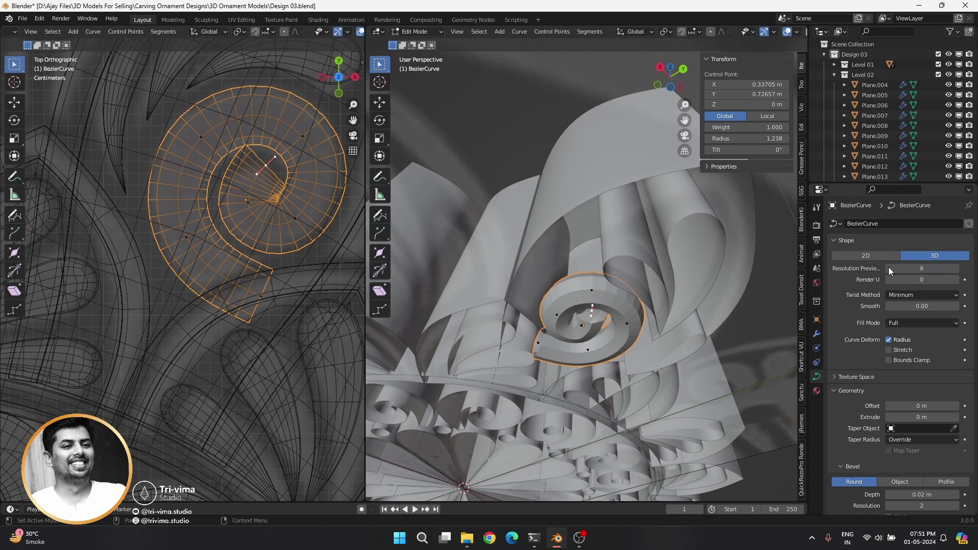
{"action": "left_click", "coordinate": [889, 268]}
{"action": "left_click", "coordinate": [888, 268]}
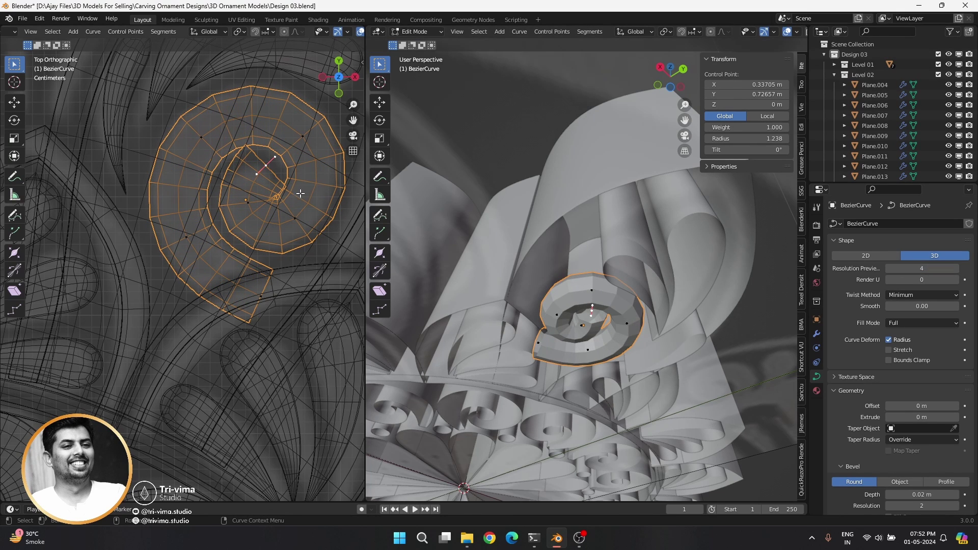
{"action": "key", "text": "Tab"}
{"action": "right_click", "coordinate": [204, 178]}
Step: Convert the spiral curve to a mesh and merge the selected centre vertices at their centre
{"action": "left_click", "coordinate": [280, 206]}
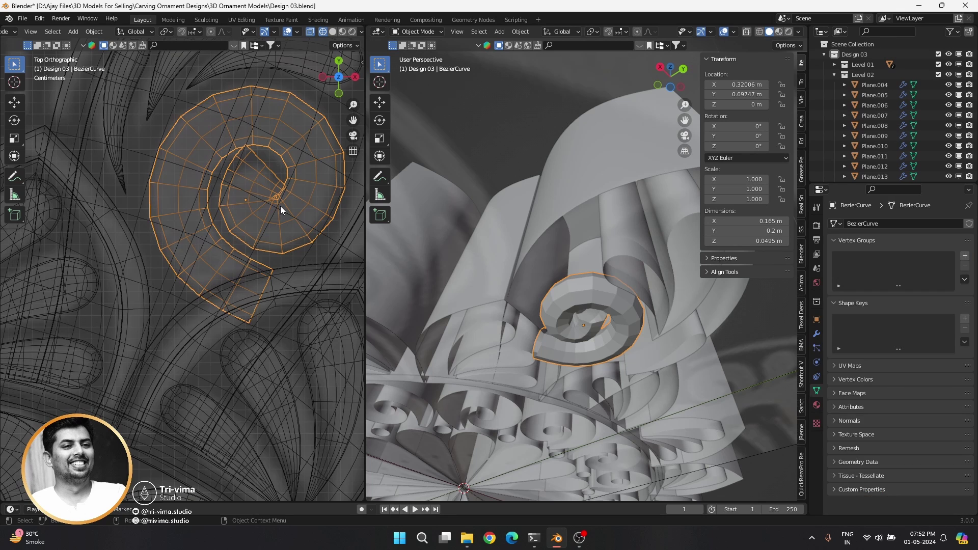
{"action": "key", "text": "Tab"}
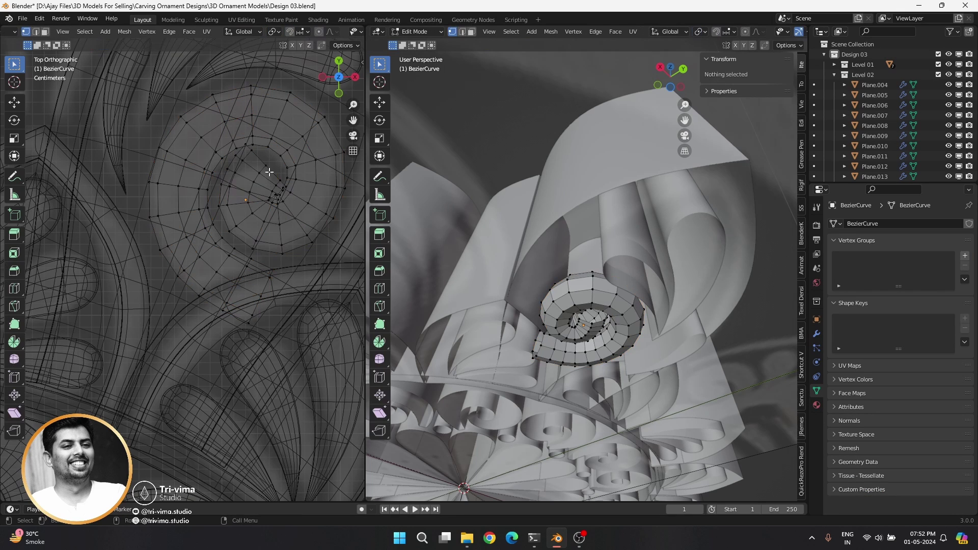
{"action": "key", "text": "m"}
{"action": "left_click", "coordinate": [278, 178]}
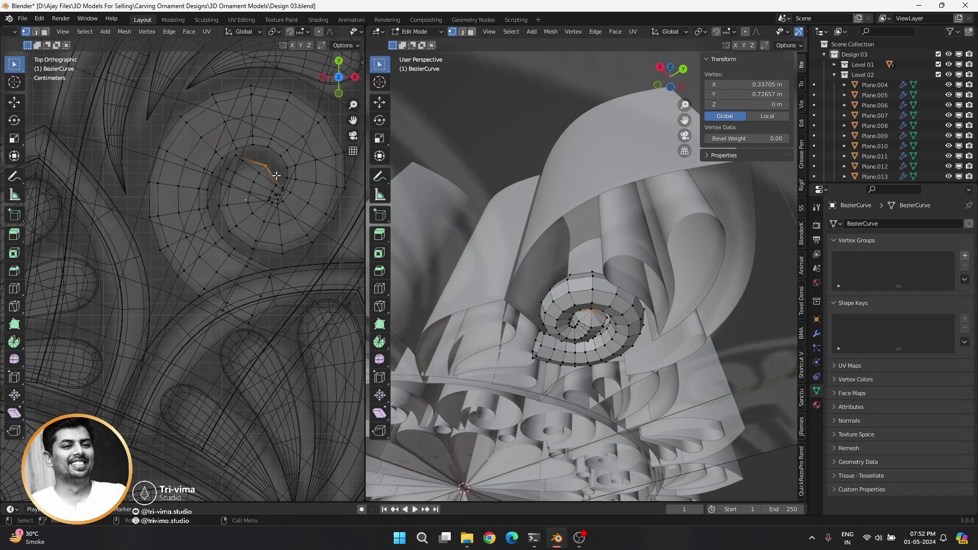
{"action": "key", "text": "g"}
{"action": "left_click", "coordinate": [285, 160]}
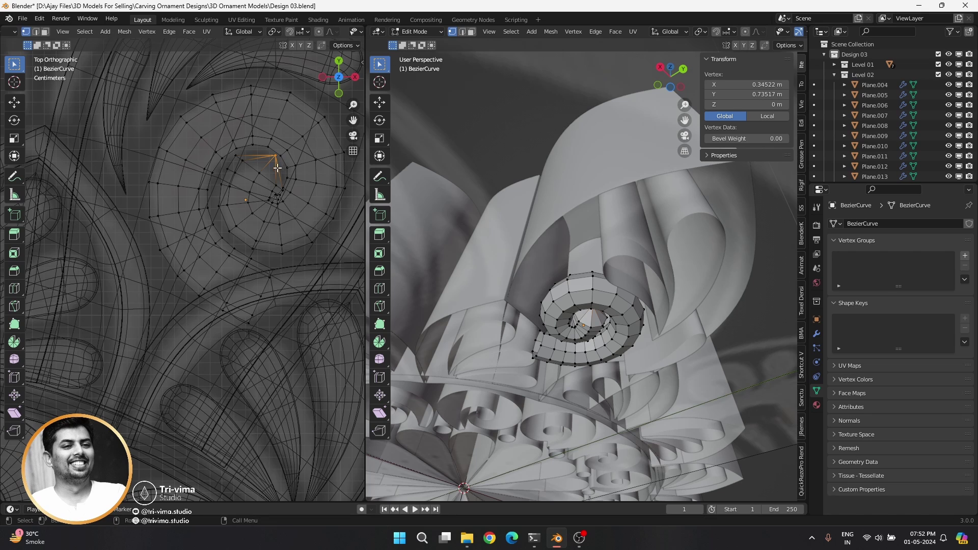
Step: Add neighbouring inner vertices, then scale and move them toward the curl's centre
{"action": "left_click", "coordinate": [259, 173], "text": "shift"}
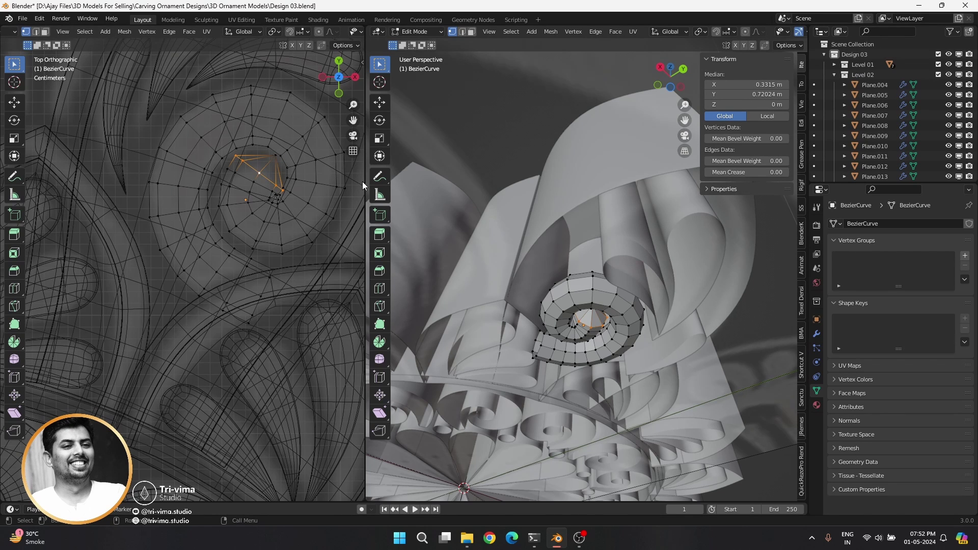
{"action": "key", "text": "g"}
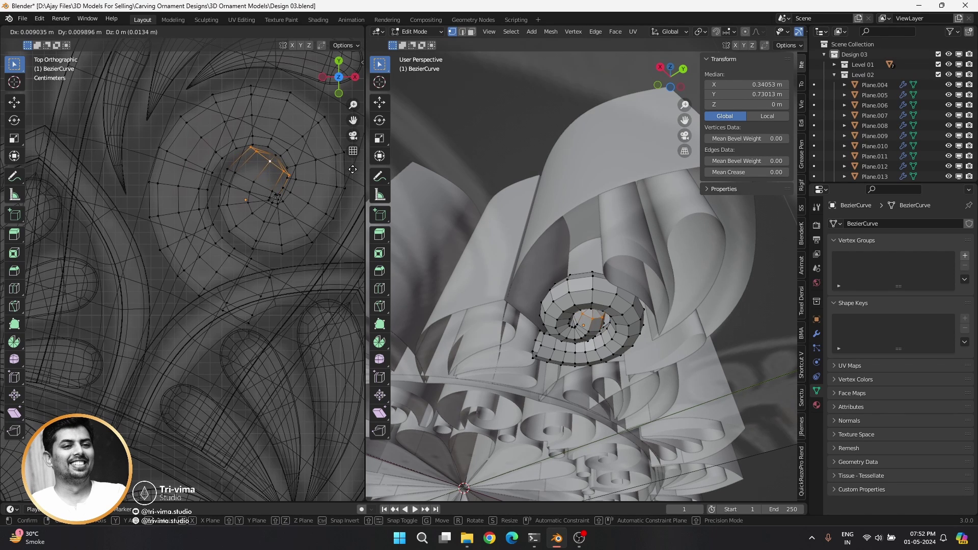
{"action": "key", "text": "Escape"}
{"action": "key", "text": "s"}
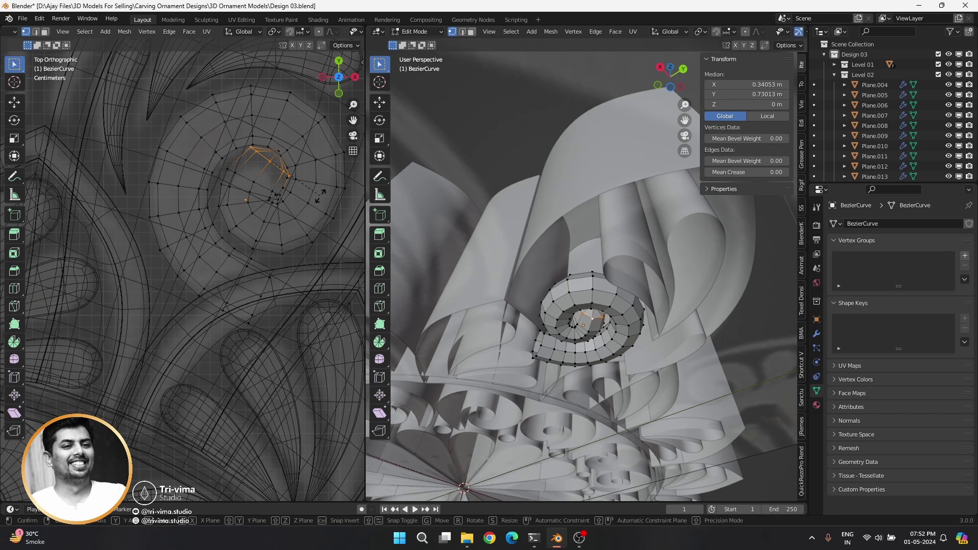
{"action": "left_click", "coordinate": [313, 219]}
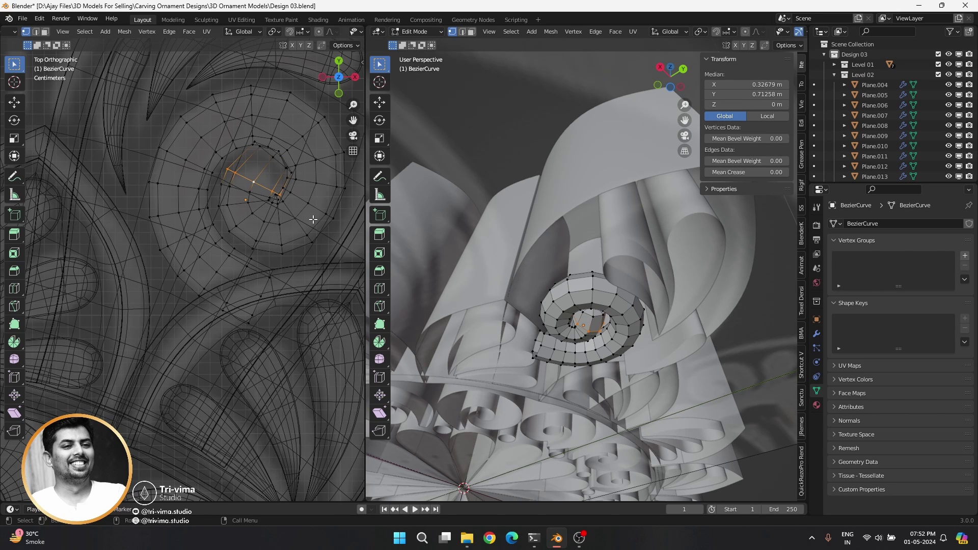
{"action": "key", "text": "g"}
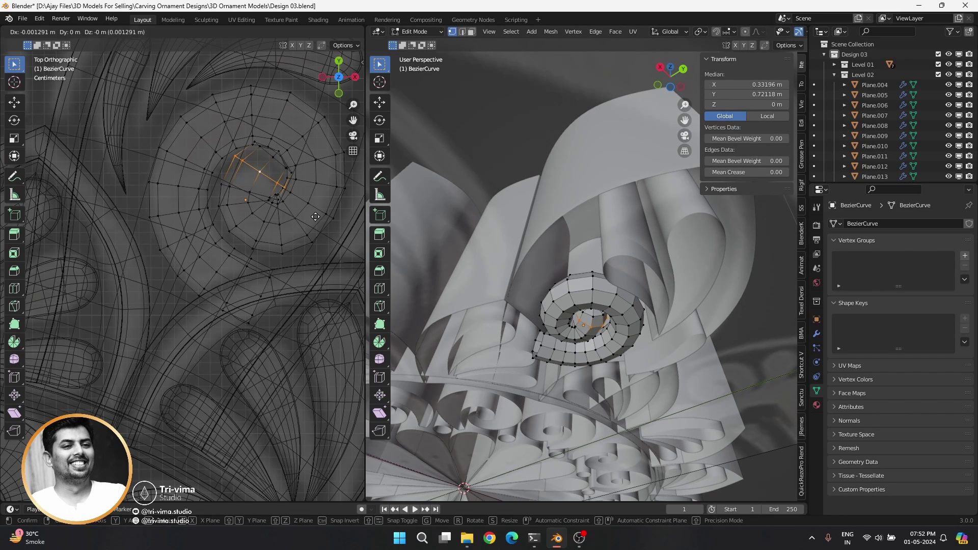
{"action": "left_click", "coordinate": [315, 217]}
Step: Move the centre vertices twice and rotate them slightly to reshape the inner curl
{"action": "key", "text": "g"}
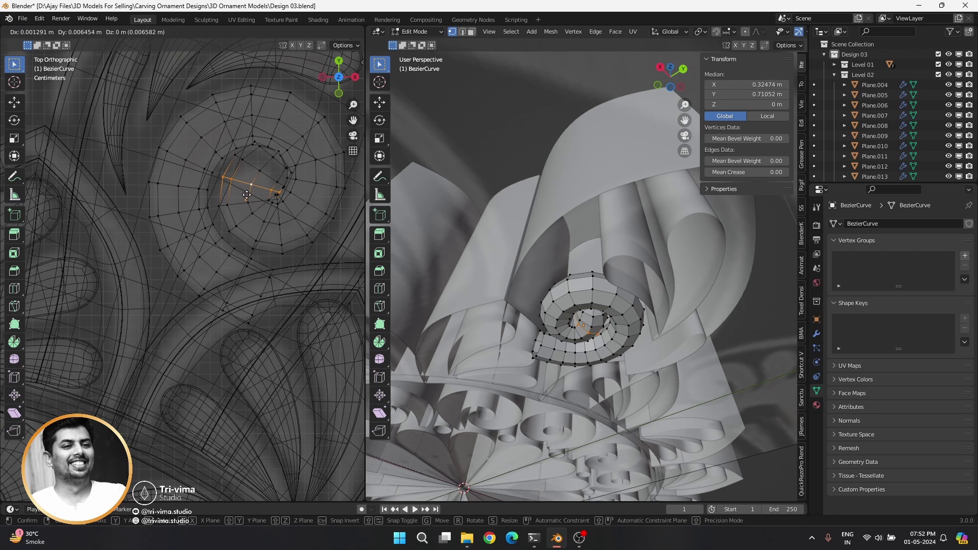
{"action": "left_click", "coordinate": [246, 195]}
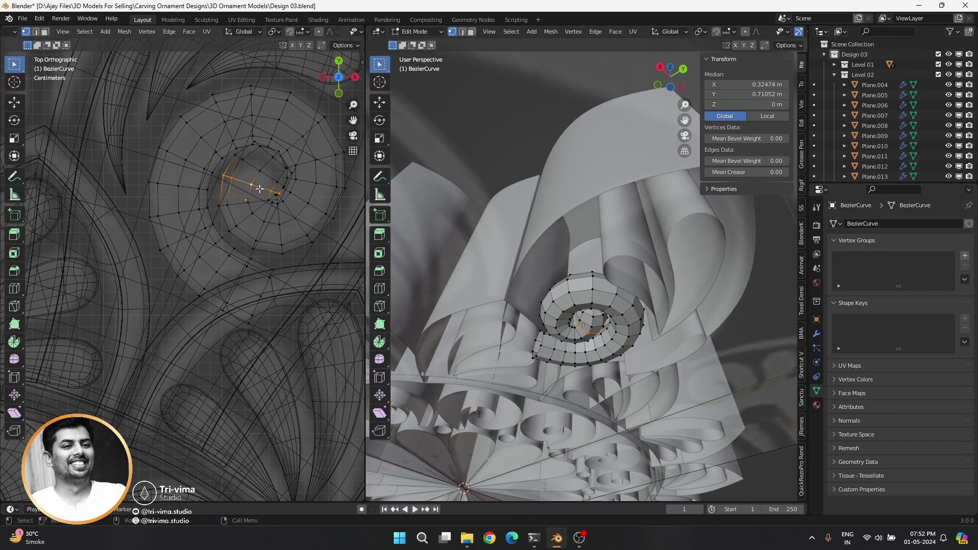
{"action": "key", "text": "g"}
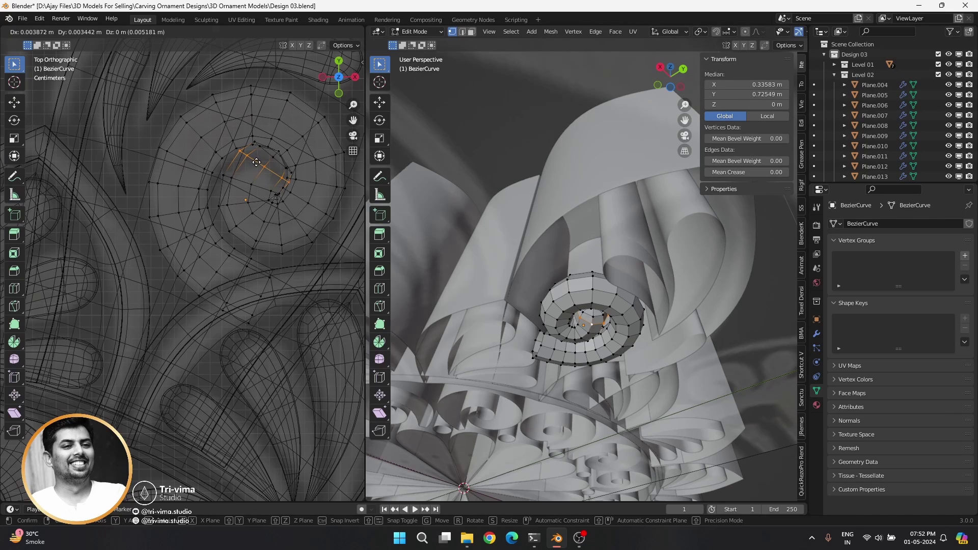
{"action": "left_click", "coordinate": [241, 239]}
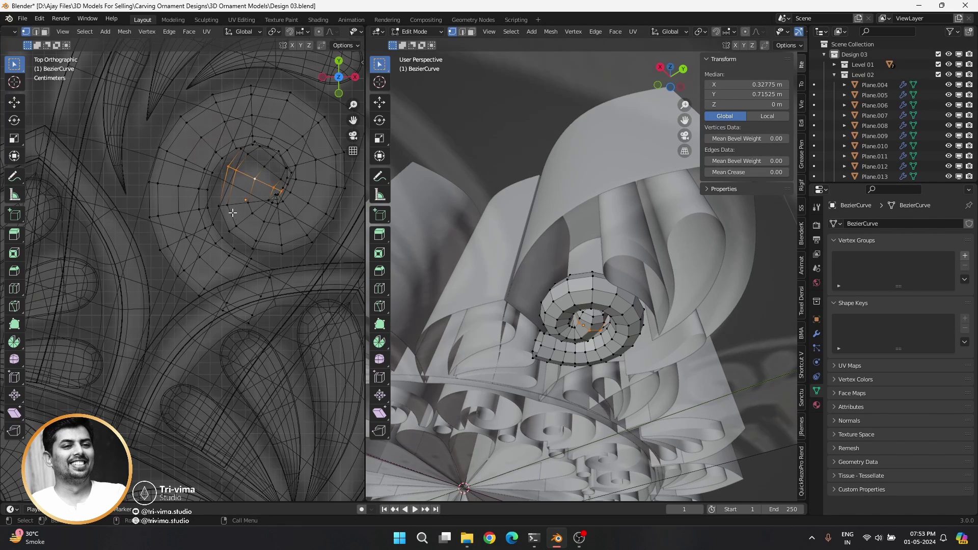
{"action": "key", "text": "r"}
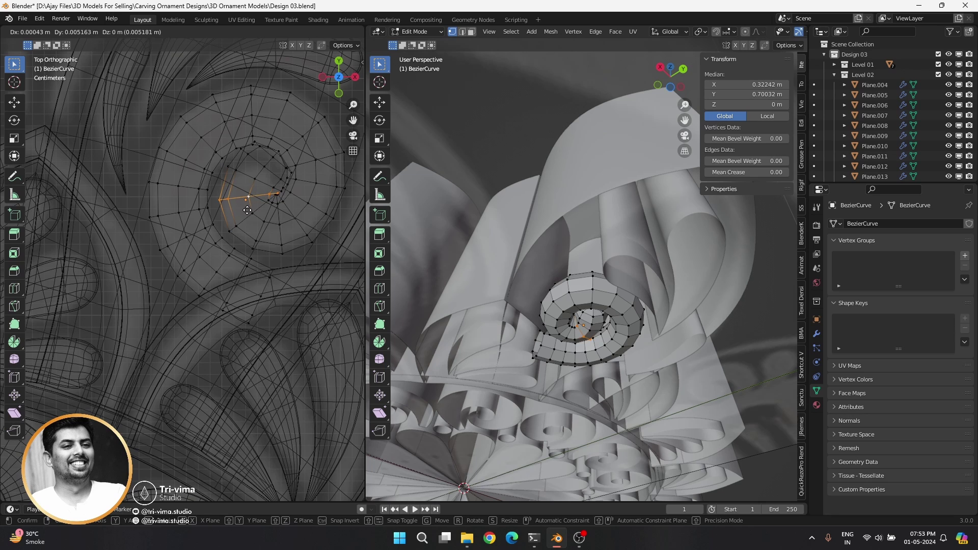
{"action": "left_click", "coordinate": [251, 244]}
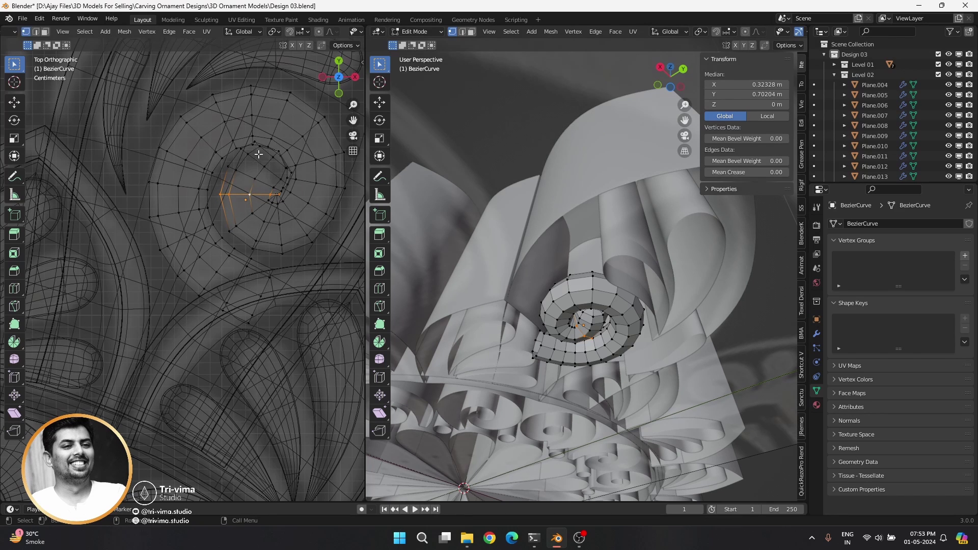
Step: Select an edge path along the spiral core; try sliding it, then undo the slide
{"action": "left_click", "coordinate": [278, 149]}
{"action": "left_click", "coordinate": [275, 153], "text": "alt"}
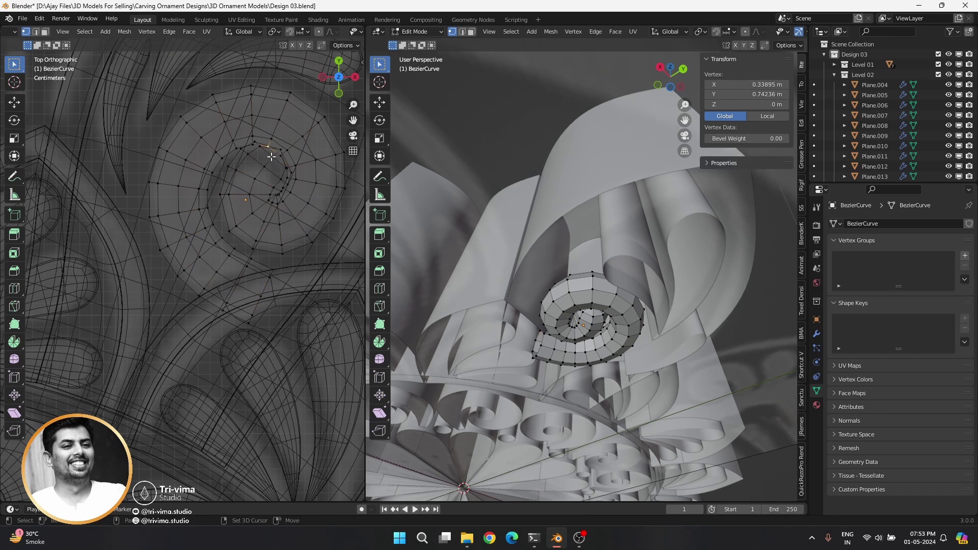
{"action": "left_click", "coordinate": [270, 154], "text": "ctrl"}
{"action": "left_click", "coordinate": [258, 168], "text": "ctrl"}
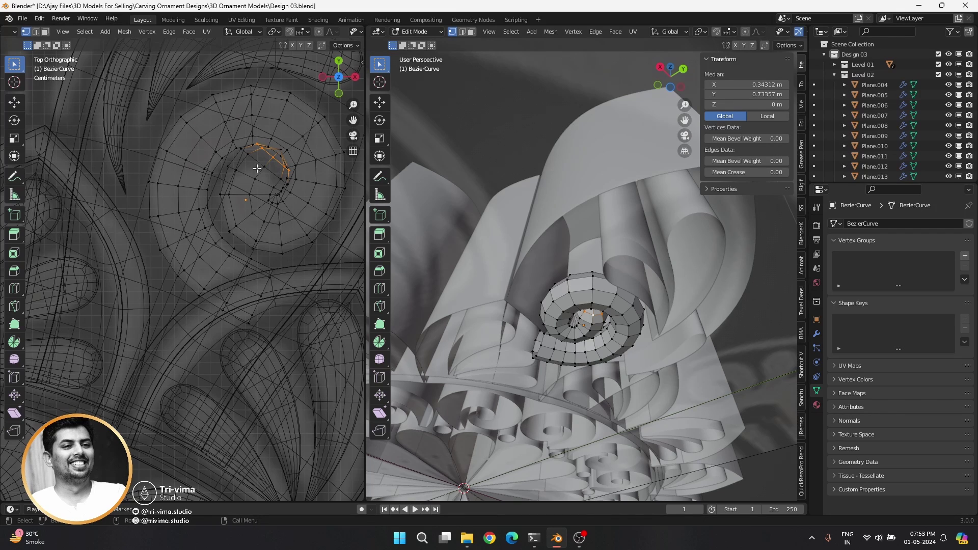
{"action": "key", "text": "f"}
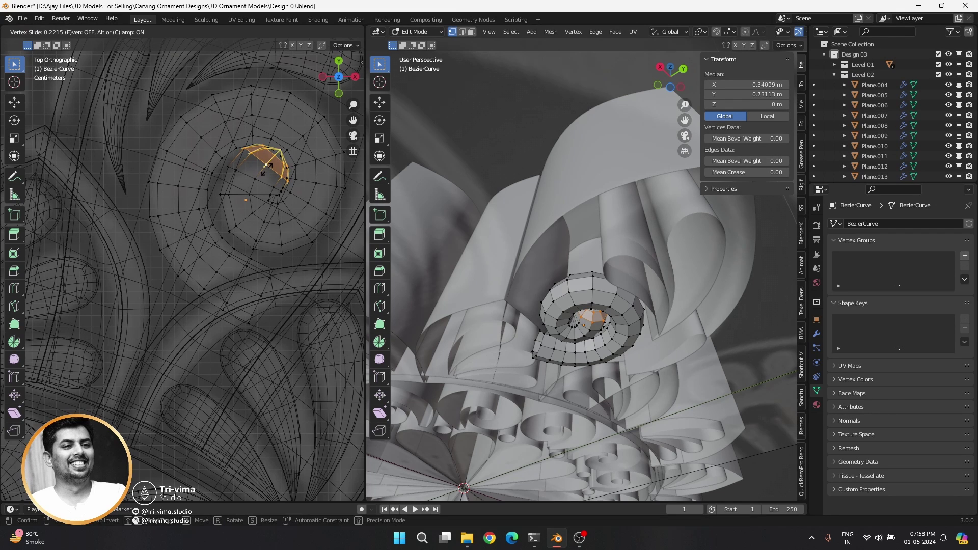
{"action": "key", "text": "ctrl+z"}
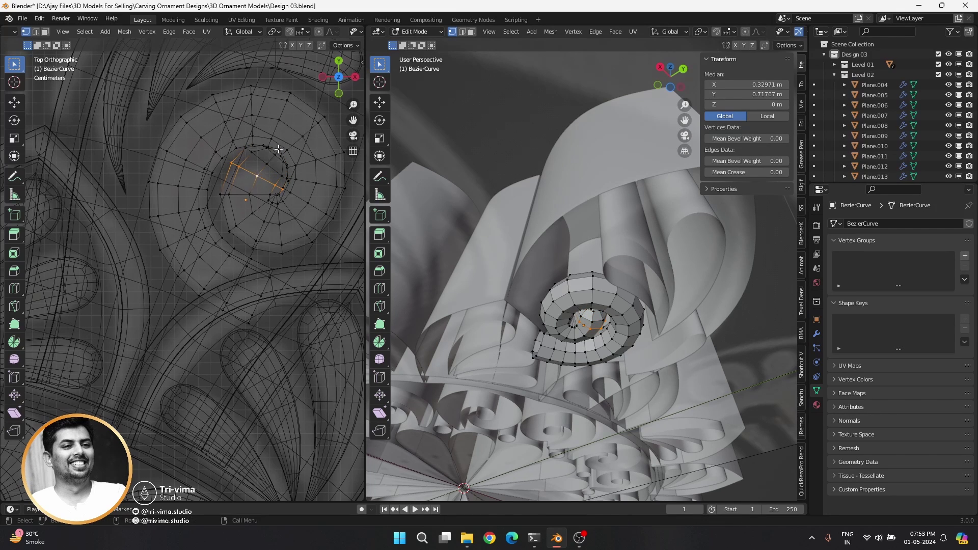
Step: Move two individual centre vertices of the spiral into place
{"action": "left_click", "coordinate": [277, 150]}
{"action": "key", "text": "g"}
{"action": "left_click", "coordinate": [255, 194]}
{"action": "key", "text": "g"}
{"action": "left_click", "coordinate": [257, 206]}
Step: Move, reposition and scale the edge loop at the spiral's centre
{"action": "left_click", "coordinate": [244, 219], "text": "alt"}
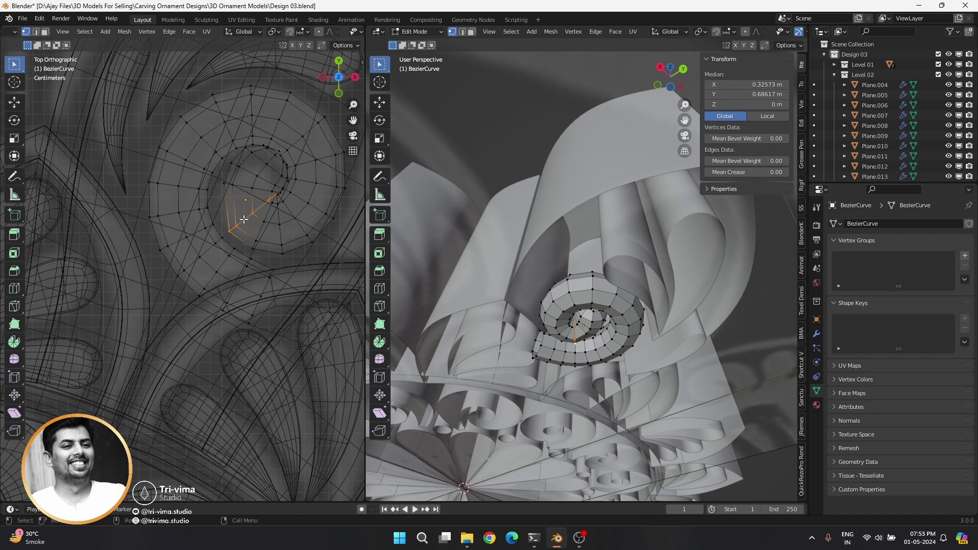
{"action": "key", "text": "g"}
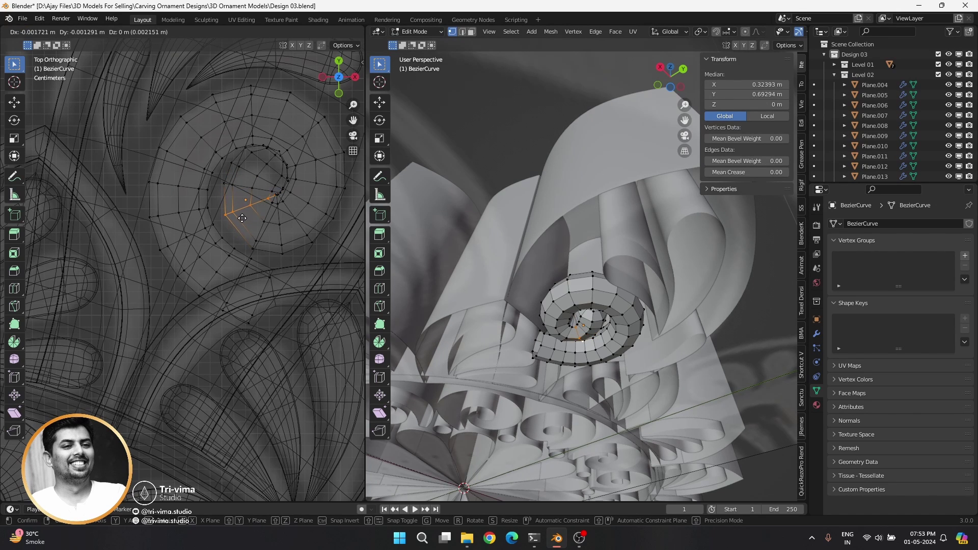
{"action": "left_click", "coordinate": [243, 221]}
{"action": "key", "text": "g"}
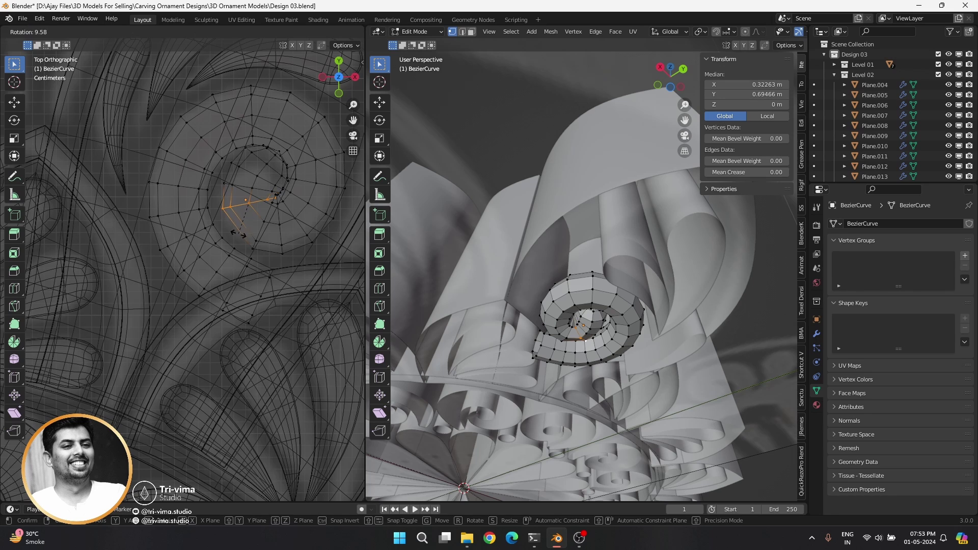
{"action": "left_click", "coordinate": [254, 232]}
{"action": "key", "text": "s"}
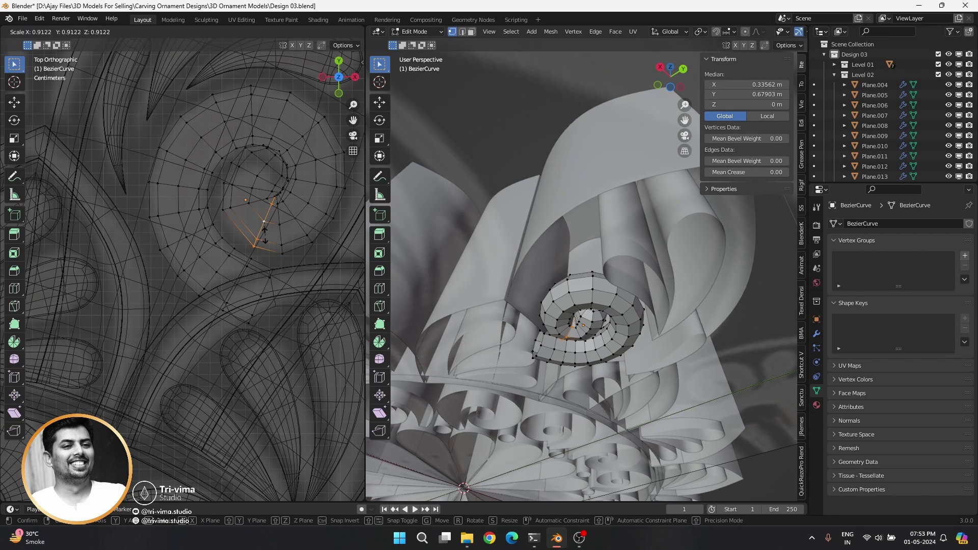
{"action": "left_click", "coordinate": [267, 227]}
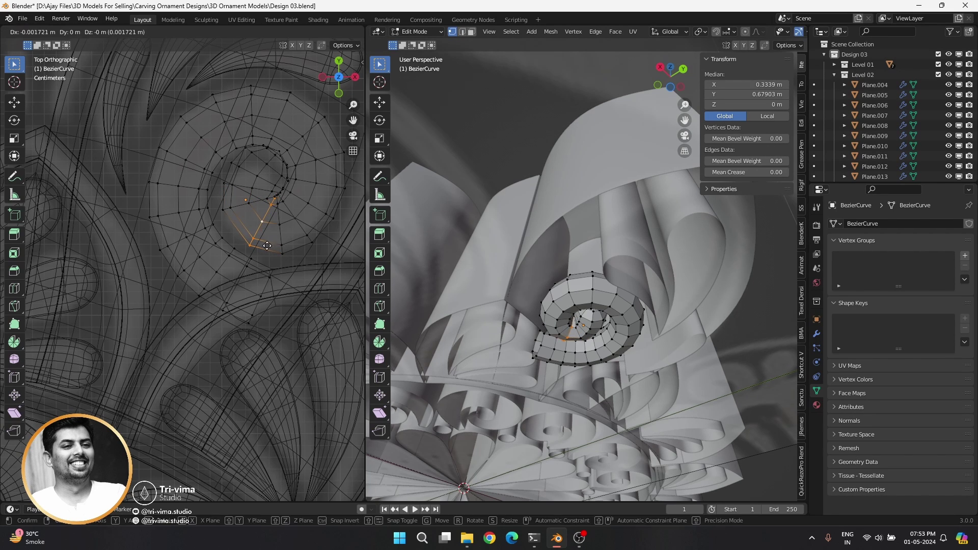
Step: Rotate the curl's inner loop into place, then check the scroll in Object Mode and return
{"action": "left_click", "coordinate": [264, 223], "text": "alt"}
{"action": "left_click", "coordinate": [242, 210], "text": "alt"}
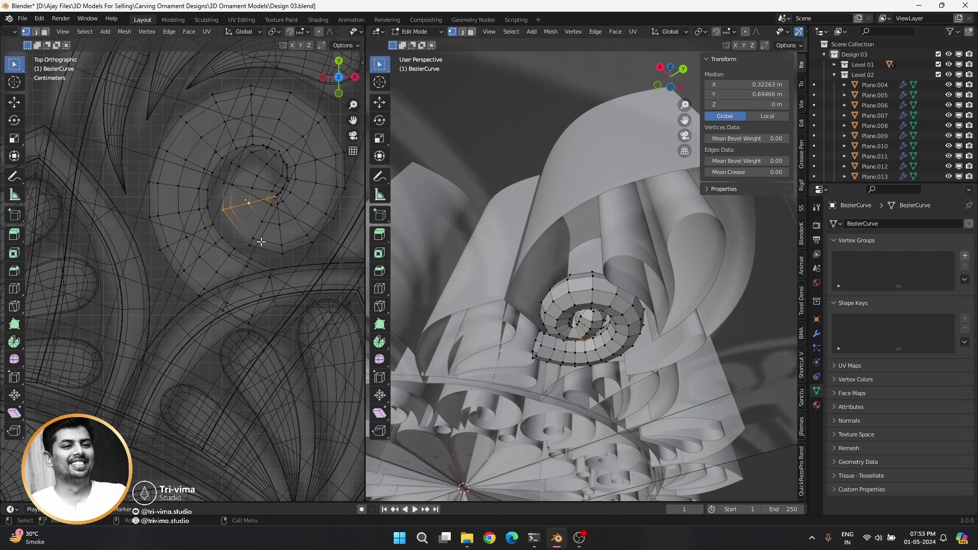
{"action": "key", "text": "r"}
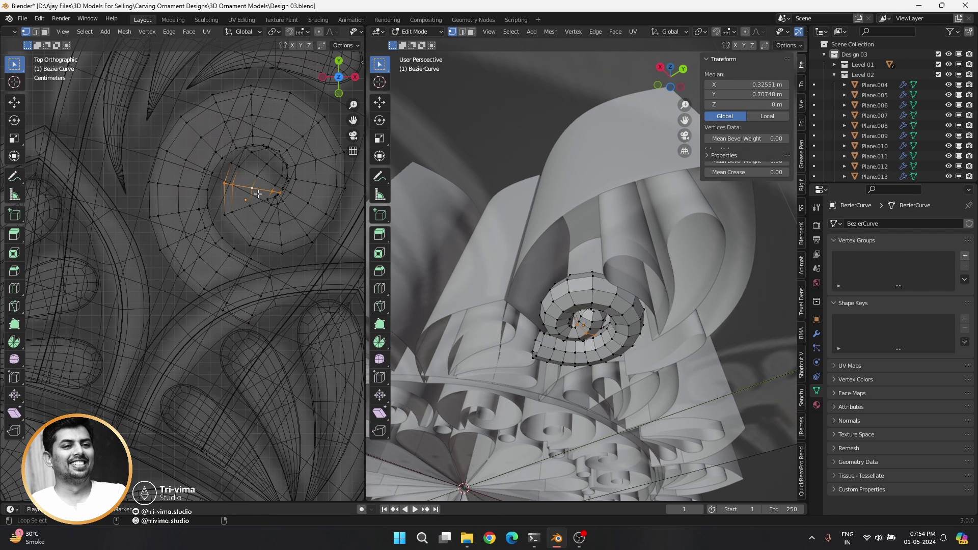
{"action": "left_click", "coordinate": [300, 246]}
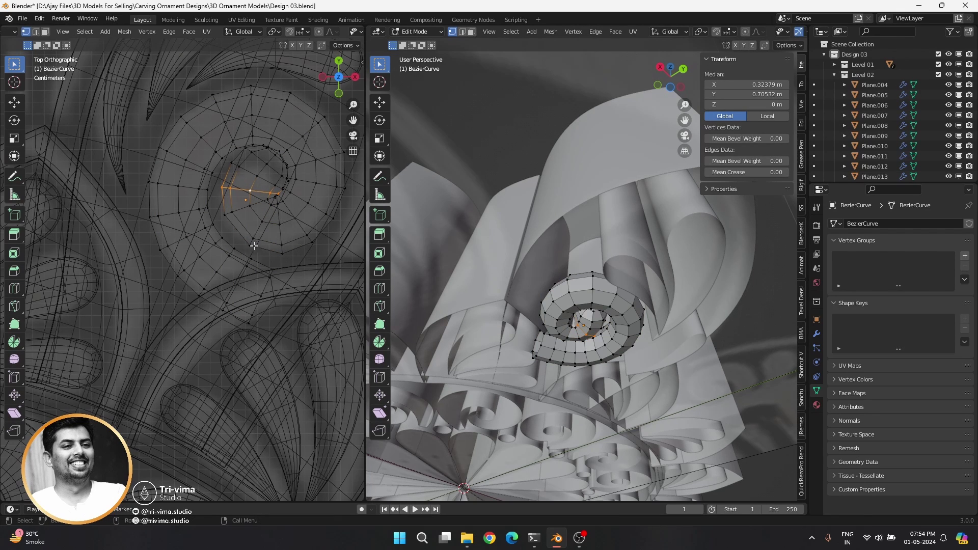
{"action": "key", "text": "Tab"}
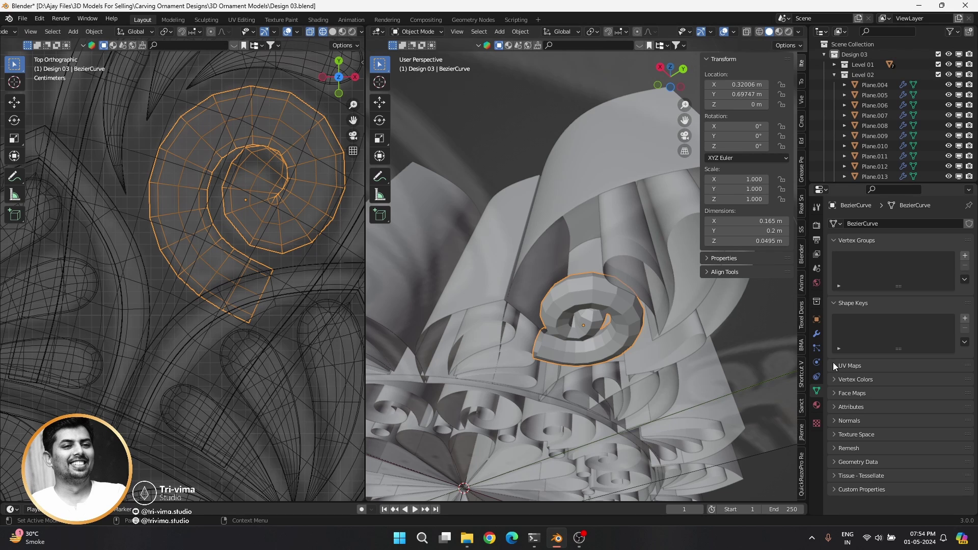
{"action": "key", "text": "Tab"}
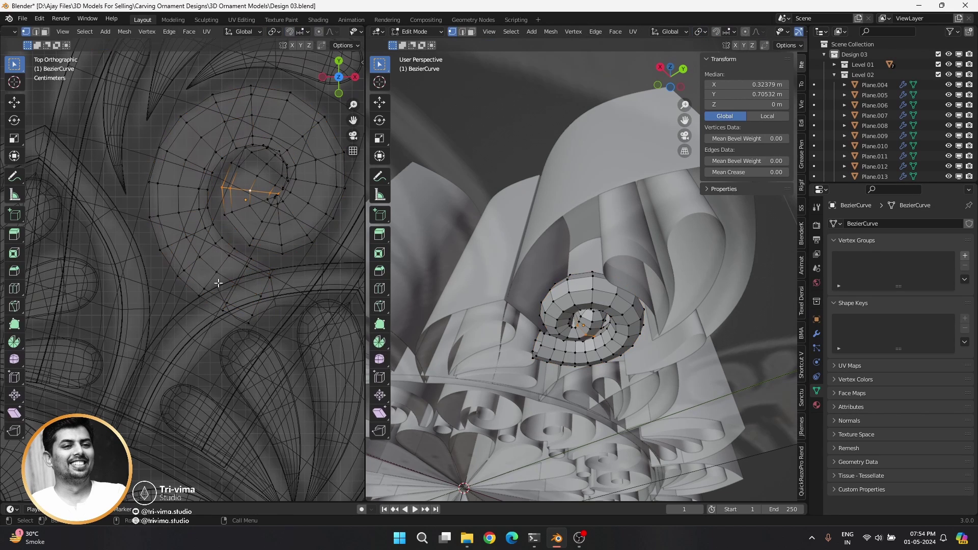
Step: Box-select the edges at the scroll's tail end and stretch them outward
{"action": "left_click_drag", "start_coordinate": [236, 352], "coordinate": [277, 265]}
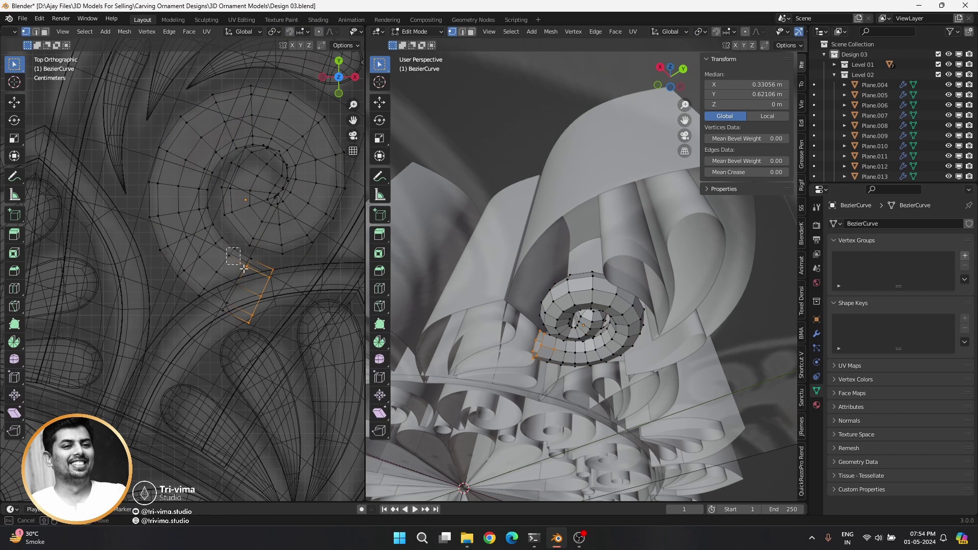
{"action": "key", "text": "g"}
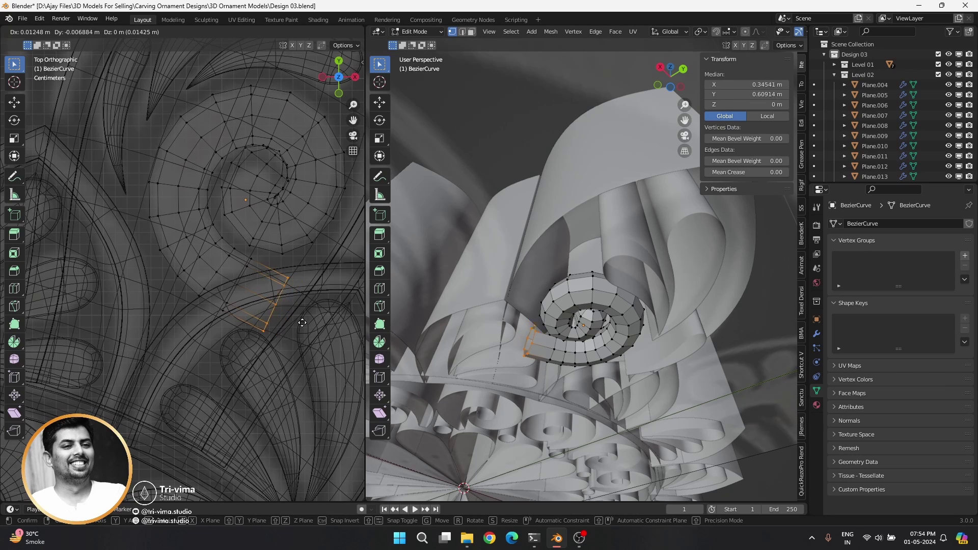
{"action": "left_click", "coordinate": [337, 337]}
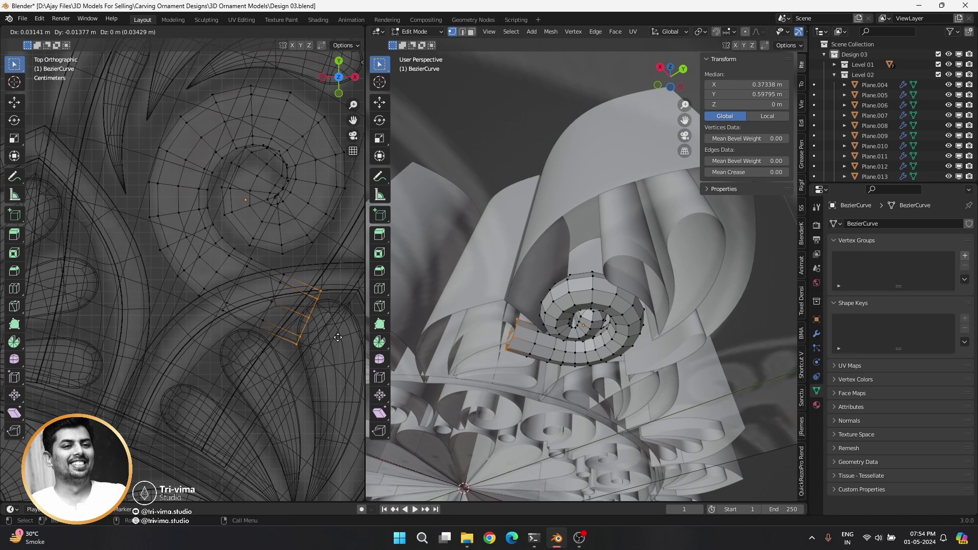
{"action": "left_click", "coordinate": [340, 338]}
{"action": "key", "text": "a"}
{"action": "key", "text": "ctrl+z"}
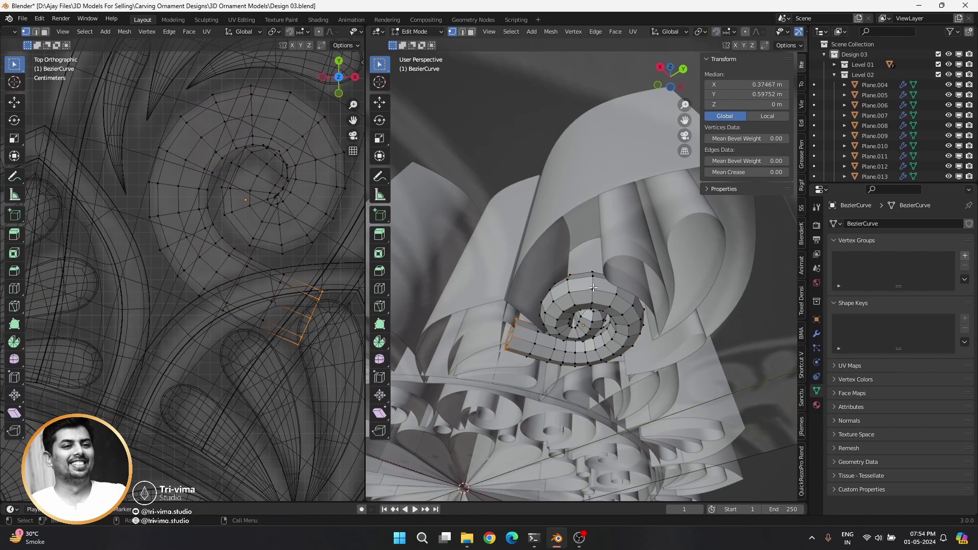
Step: From the front view, delete the scroll's bottom faces
{"action": "key", "text": "KP_1"}
{"action": "left_click_drag", "start_coordinate": [549, 453], "coordinate": [764, 387]}
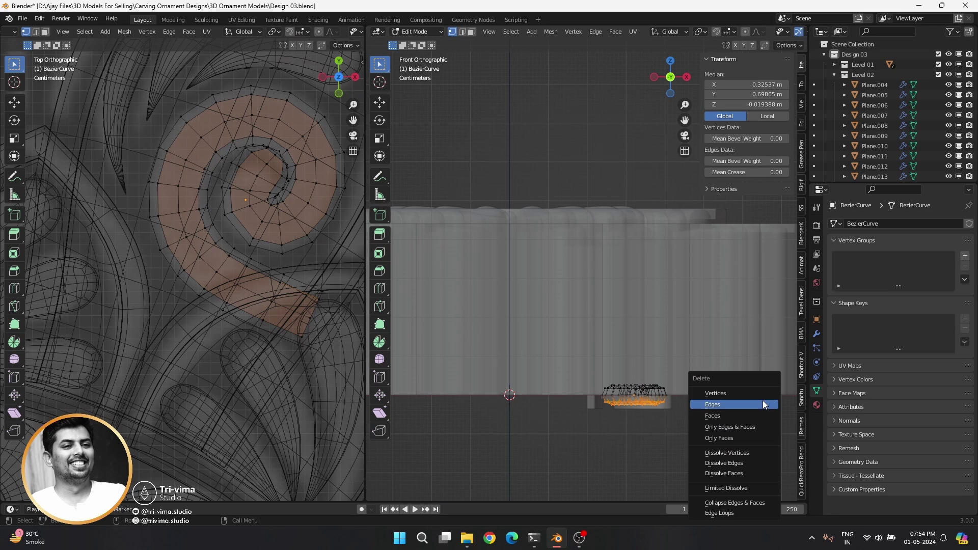
{"action": "key", "text": "x"}
{"action": "left_click", "coordinate": [747, 395]}
Step: Raise the whole scroll along Z to sit on the relief, about 0.395 m
{"action": "key", "text": "a"}
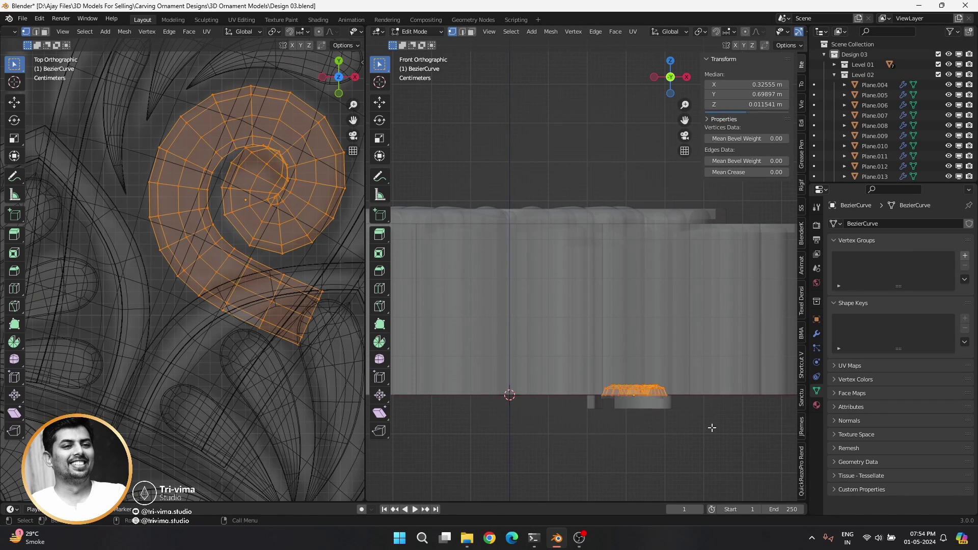
{"action": "key", "text": "g"}
{"action": "key", "text": "z"}
{"action": "left_click", "coordinate": [592, 193]}
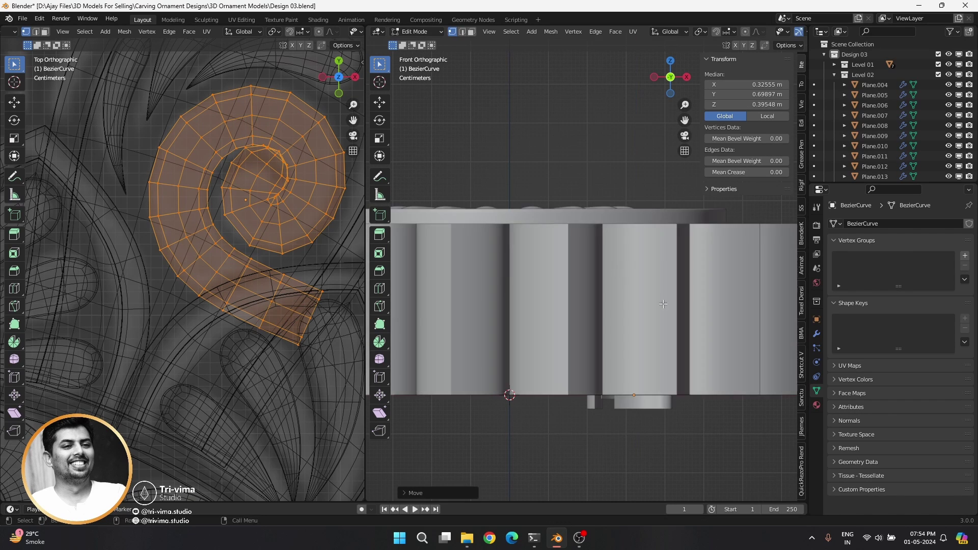
{"action": "middle_click_drag", "start_coordinate": [592, 192], "coordinate": [533, 332]}
{"action": "key", "text": "g"}
{"action": "key", "text": "z"}
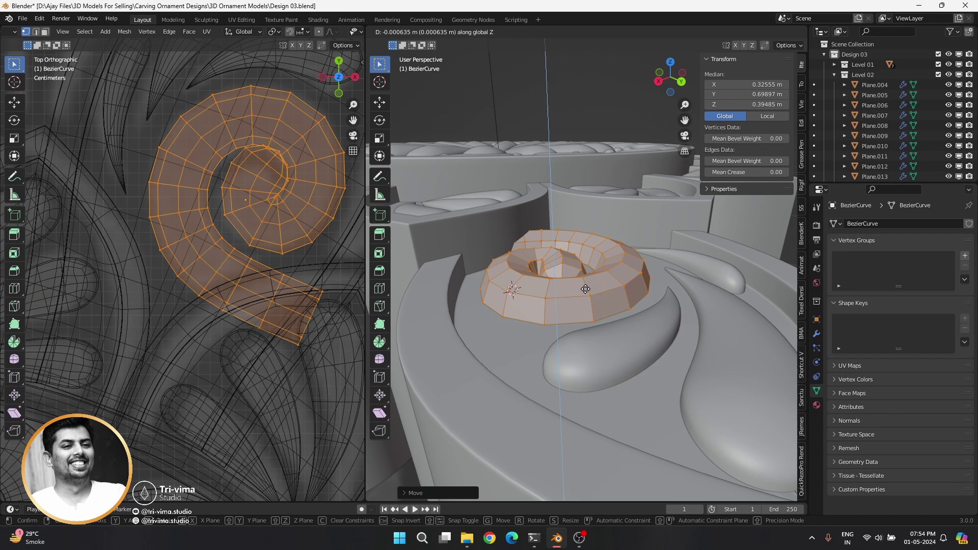
Step: Confirm the scroll's height, enable X-ray, and select the connected mesh and tail tip
{"action": "left_click", "coordinate": [584, 291]}
{"action": "key", "text": "alt+z"}
{"action": "left_click", "coordinate": [538, 328], "text": "alt"}
{"action": "key", "text": "ctrl+l"}
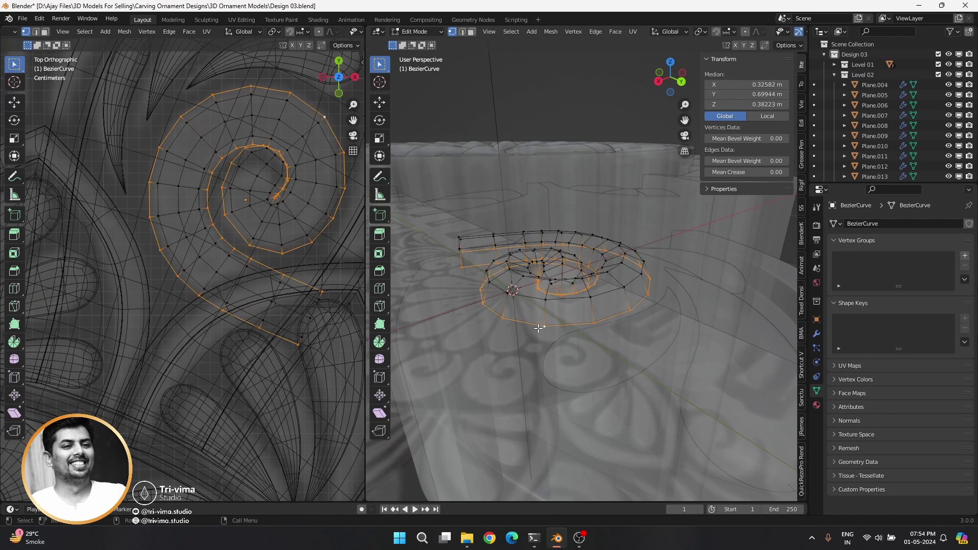
{"action": "middle_click_drag", "start_coordinate": [465, 330], "coordinate": [529, 332]}
{"action": "left_click", "coordinate": [561, 284]}
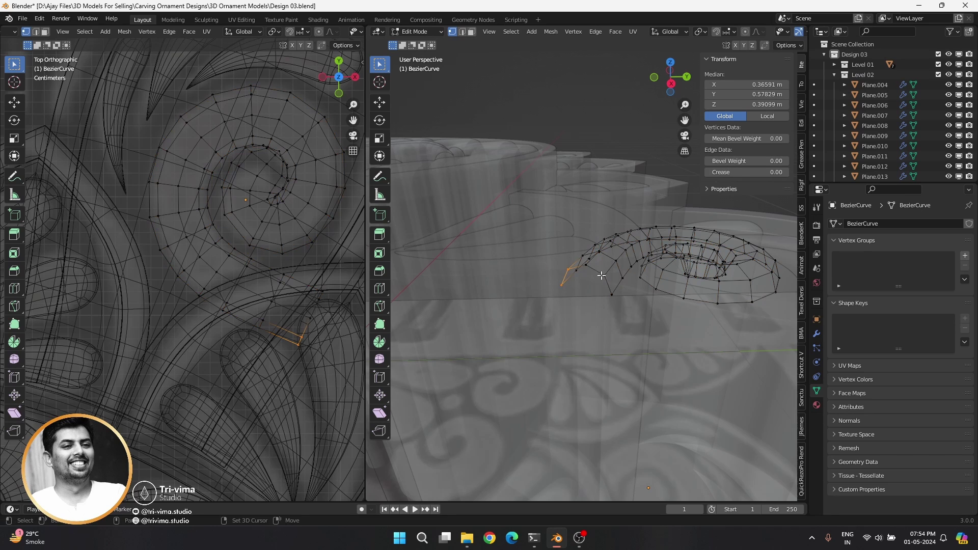
{"action": "left_click", "coordinate": [612, 293], "text": "shift"}
Step: Add a loop cut across the scroll's tail end
{"action": "key", "text": "ctrl+r"}
{"action": "left_click", "coordinate": [585, 301]}
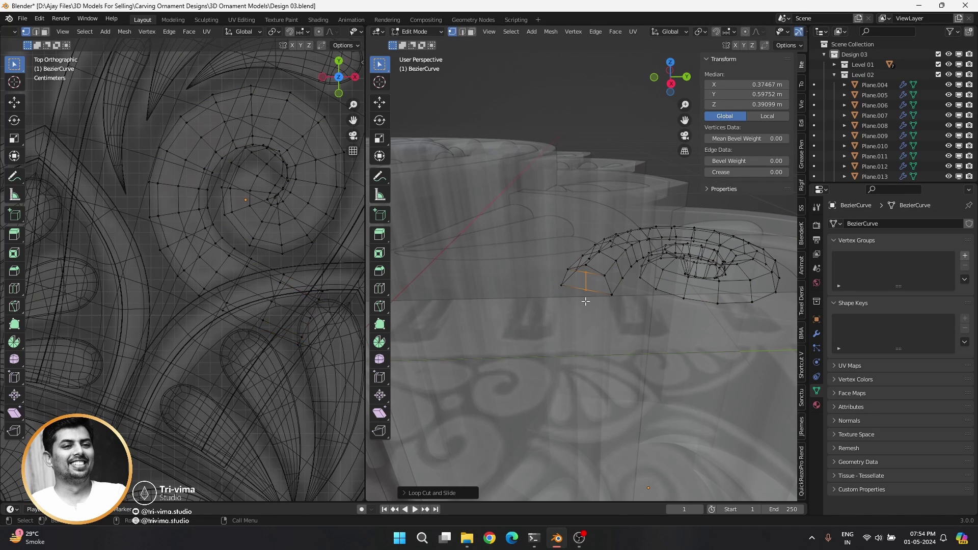
{"action": "key", "text": "g"}
{"action": "key", "text": "g"}
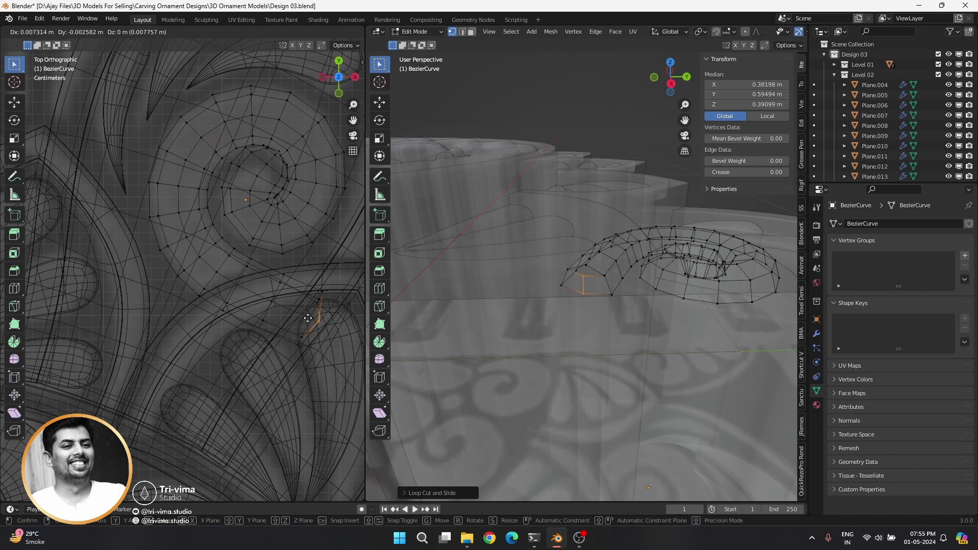
{"action": "left_click", "coordinate": [313, 319]}
Step: Select the tail-end vertices and move one of them to a new spot
{"action": "left_click", "coordinate": [303, 331], "text": "shift"}
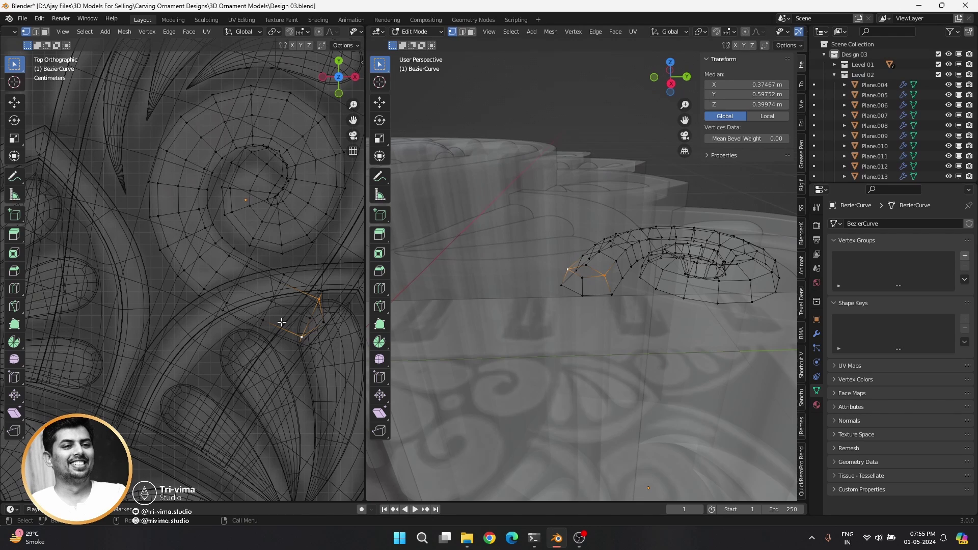
{"action": "left_click", "coordinate": [289, 313]}
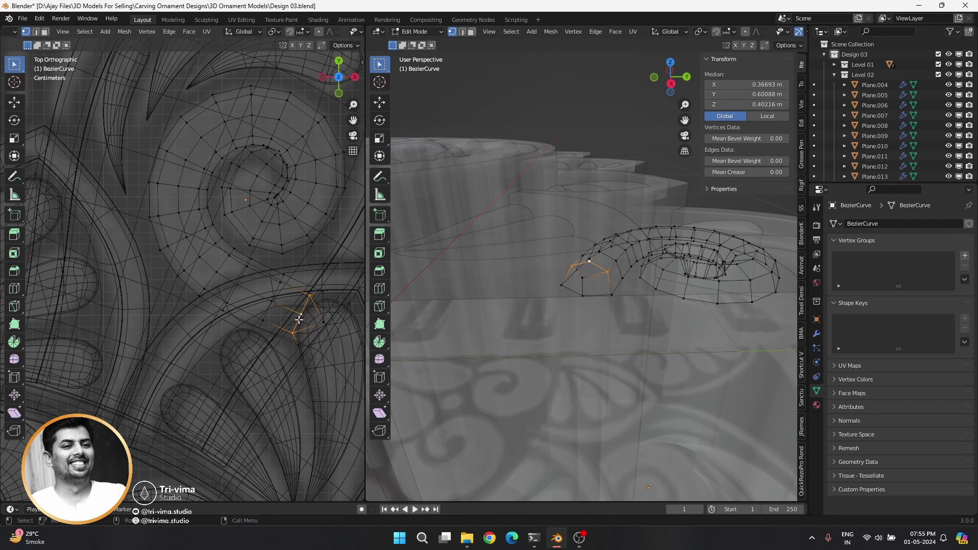
{"action": "left_click", "coordinate": [309, 297], "text": "shift"}
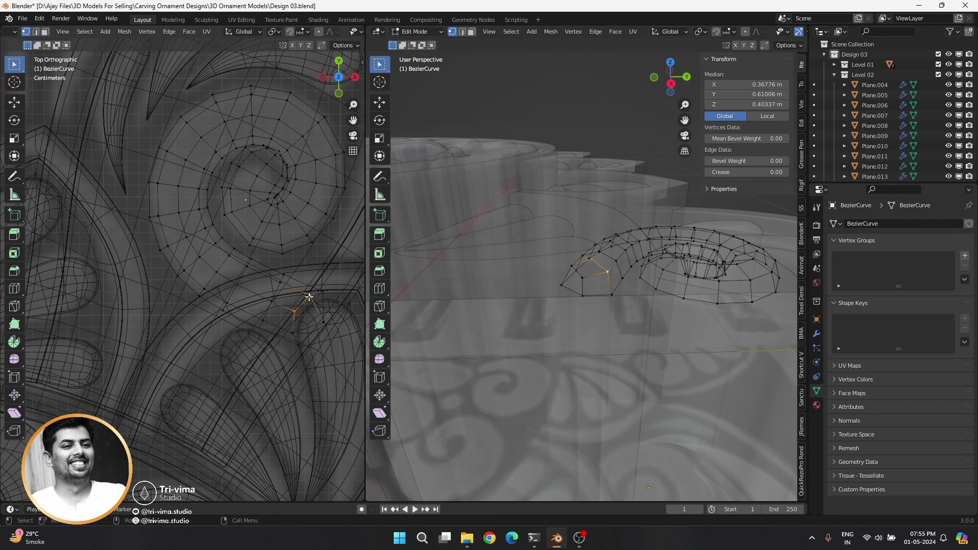
{"action": "middle_click_drag", "start_coordinate": [593, 299], "coordinate": [582, 324]}
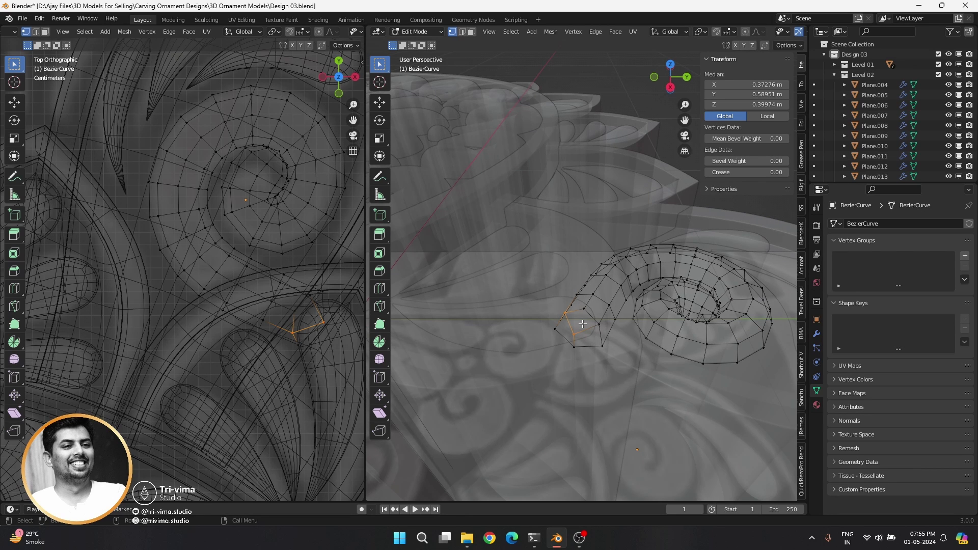
{"action": "middle_click_drag", "start_coordinate": [599, 375], "coordinate": [560, 331]}
{"action": "left_click", "coordinate": [336, 342]}
{"action": "key", "text": "g"}
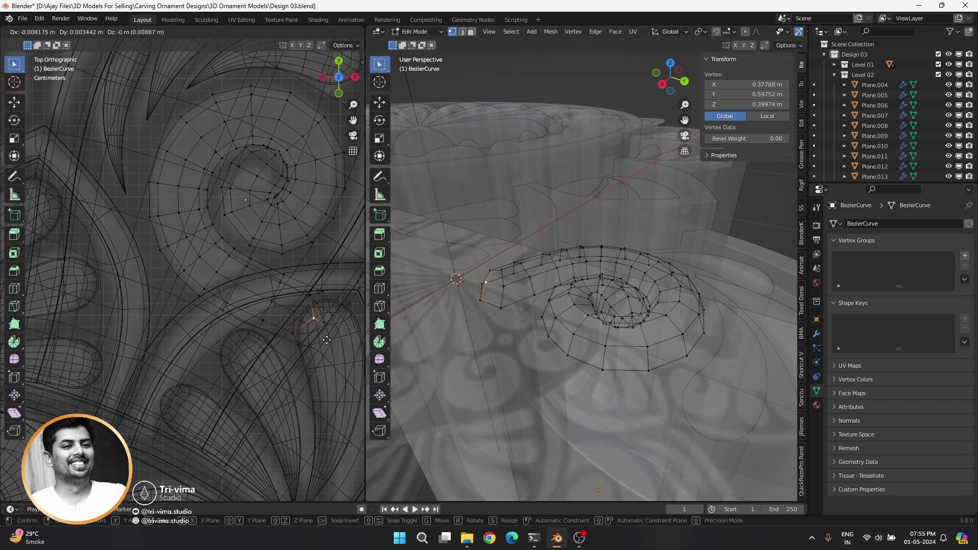
{"action": "left_click", "coordinate": [321, 338]}
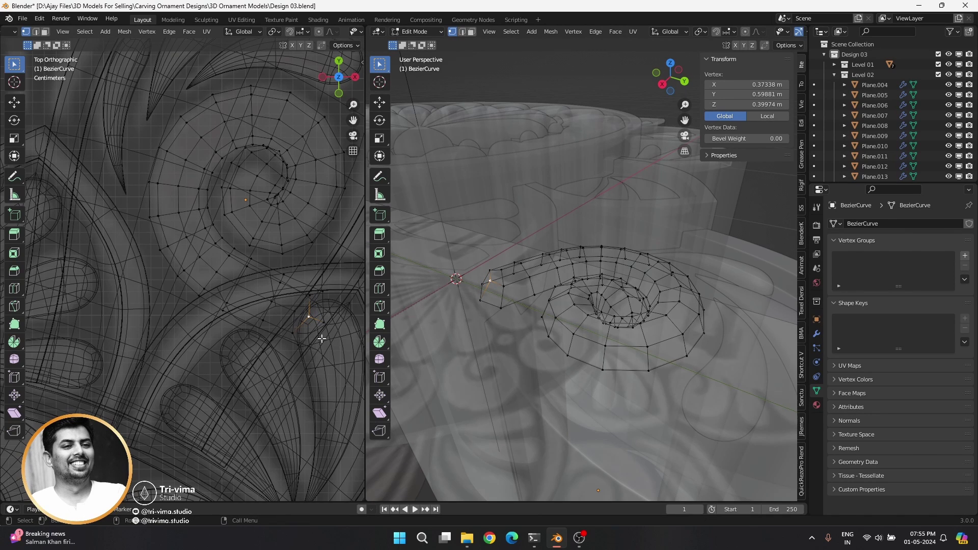
Step: Merge the tail vertices at their centre and fine-tune the merged vertex's position
{"action": "key", "text": "m"}
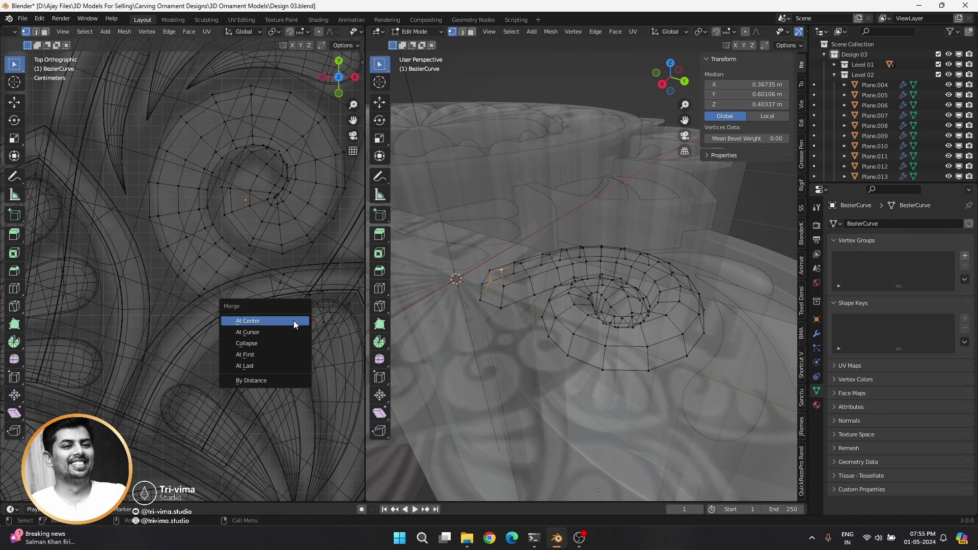
{"action": "left_click", "coordinate": [293, 321]}
{"action": "key", "text": "g"}
{"action": "left_click", "coordinate": [294, 313]}
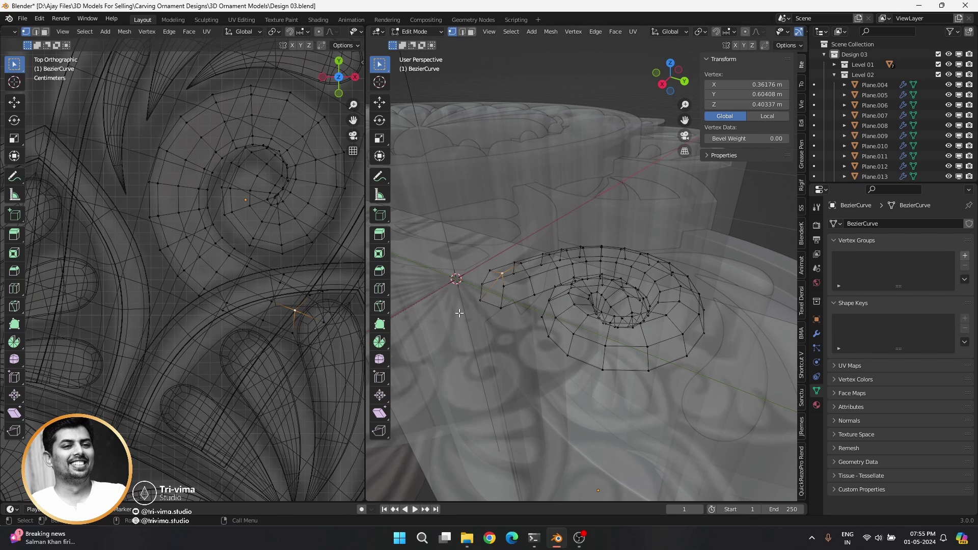
{"action": "key", "text": "g"}
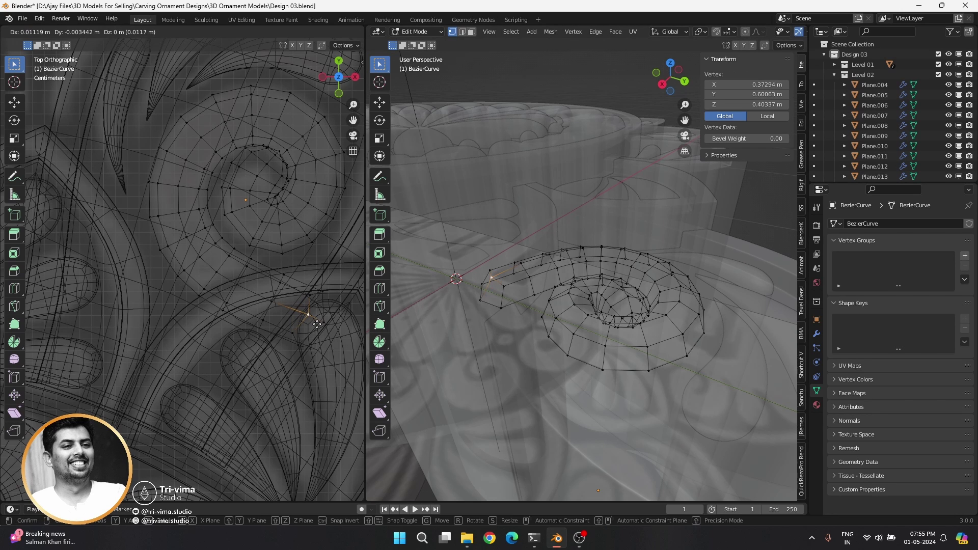
{"action": "left_click", "coordinate": [318, 325]}
{"action": "key", "text": "g"}
{"action": "left_click", "coordinate": [331, 331]}
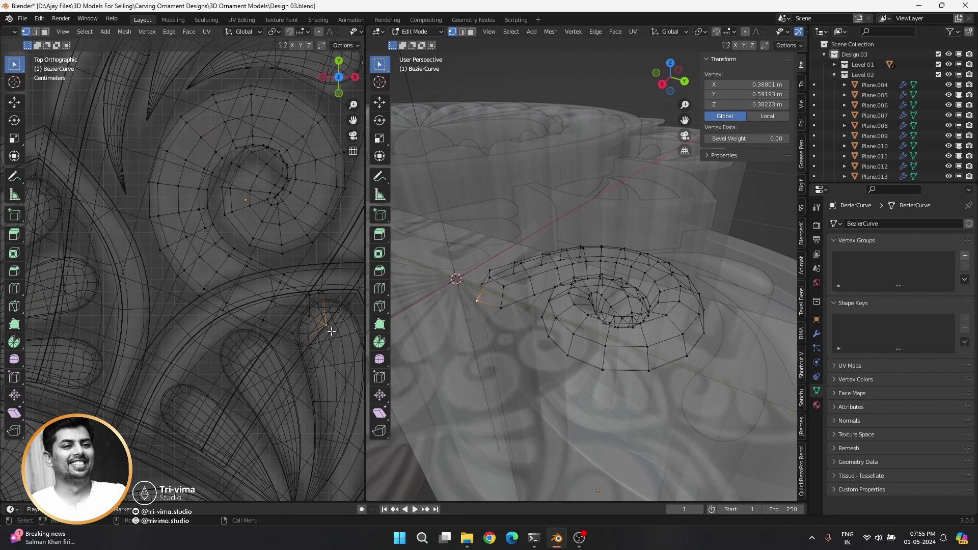
{"action": "mouse_move", "coordinate": [433, 316]}
{"action": "middle_mouse_down"}
{"action": "mouse_move", "coordinate": [487, 307]}
{"action": "mouse_move", "coordinate": [478, 361]}
{"action": "middle_mouse_up"}
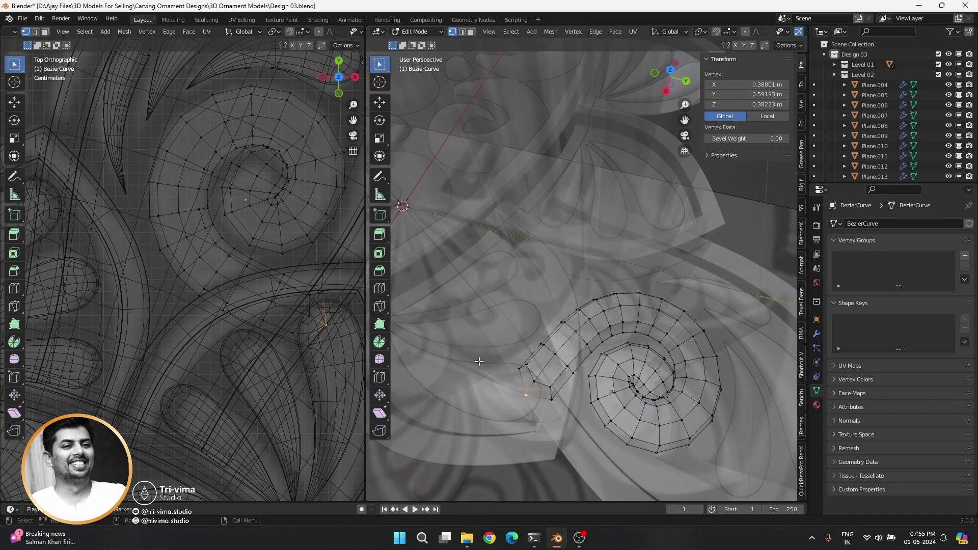
{"action": "middle_click_drag", "start_coordinate": [586, 394], "coordinate": [486, 333]}
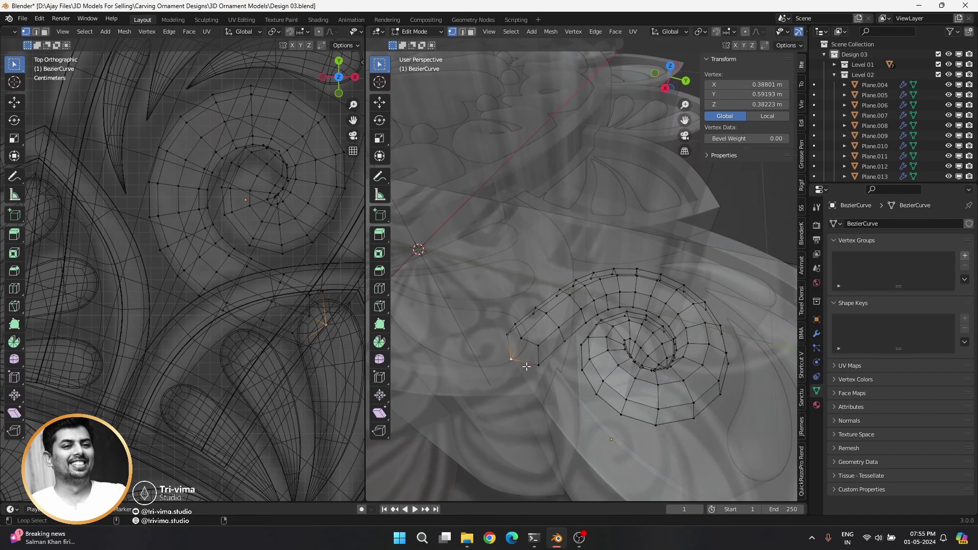
Step: Extrude the whole spiral and set the extruded base to Z 0
{"action": "key", "text": "a"}
{"action": "key", "text": "e"}
{"action": "left_click", "coordinate": [486, 333]}
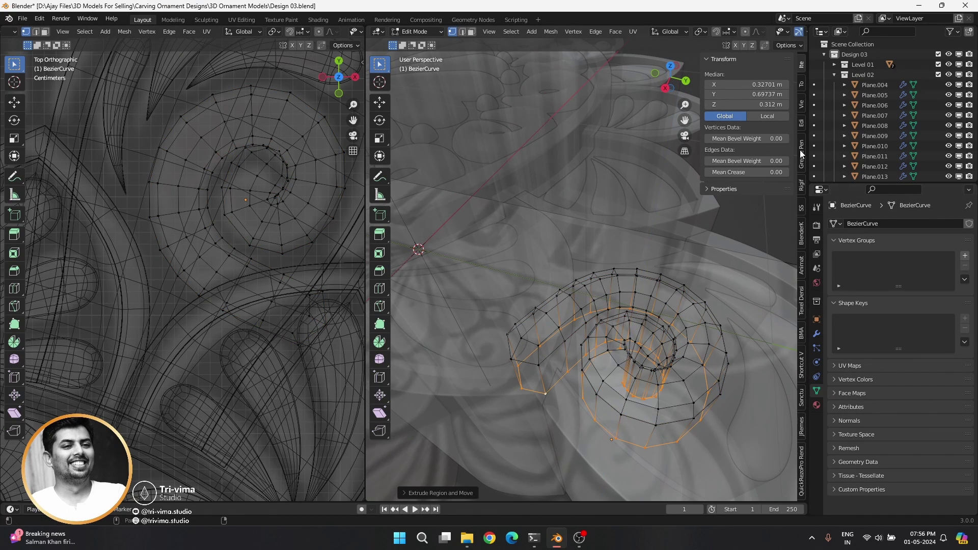
{"action": "left_click", "coordinate": [747, 104]}
{"action": "type", "text": "0"}
{"action": "key", "text": "Return"}
Step: Slide the bottom loop up toward the top and return to Object Mode
{"action": "middle_click_drag", "start_coordinate": [560, 357], "coordinate": [569, 346]}
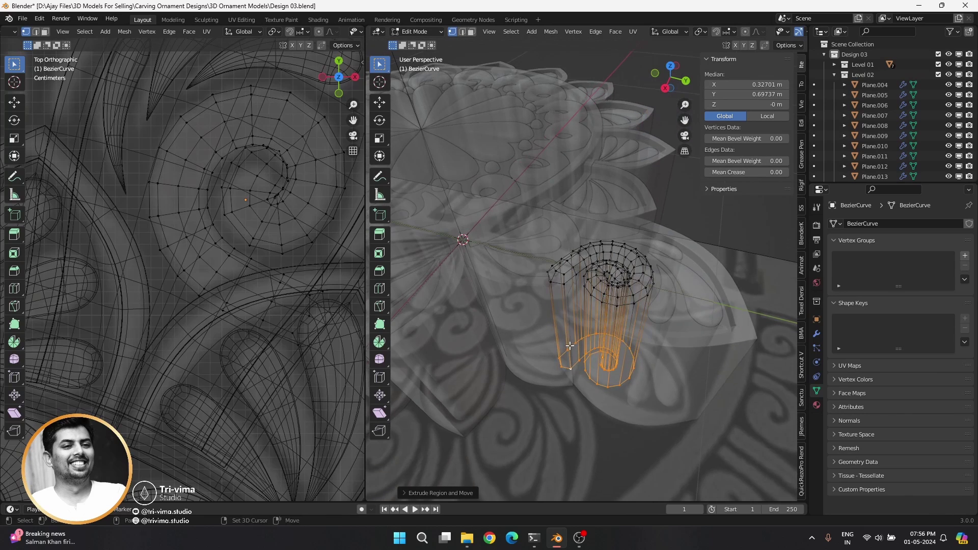
{"action": "key", "text": "g"}
{"action": "key", "text": "g"}
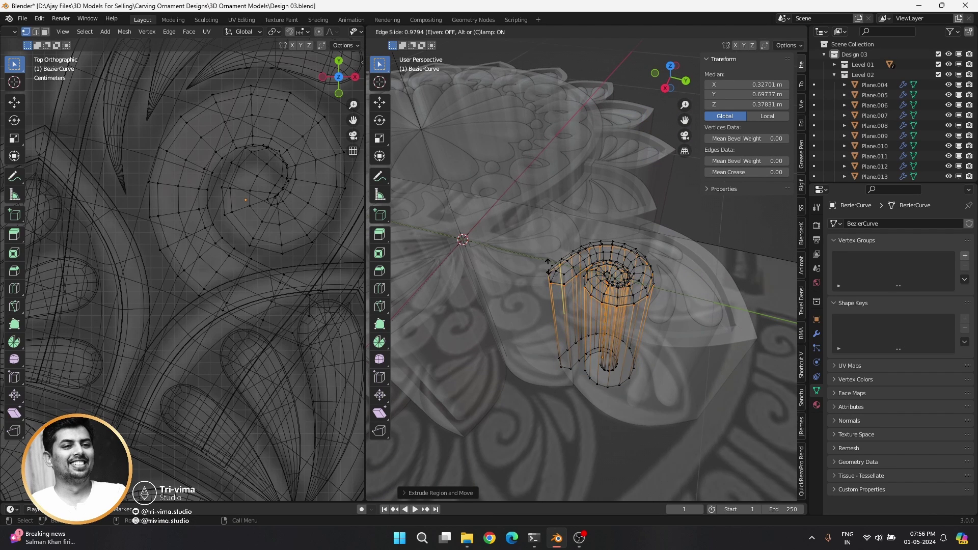
{"action": "left_click", "coordinate": [548, 262]}
{"action": "key", "text": "Tab"}
Step: Add a level-2 Subdivision Surface modifier to the scroll
{"action": "left_click", "coordinate": [816, 333]}
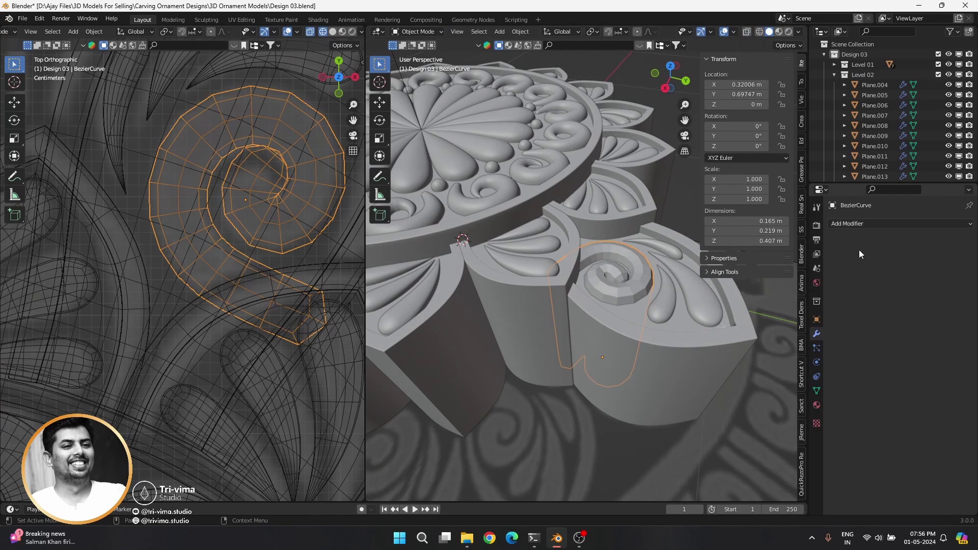
{"action": "left_click", "coordinate": [865, 223]}
{"action": "left_click", "coordinate": [778, 411]}
{"action": "right_click", "coordinate": [631, 290]}
{"action": "key", "text": "Escape"}
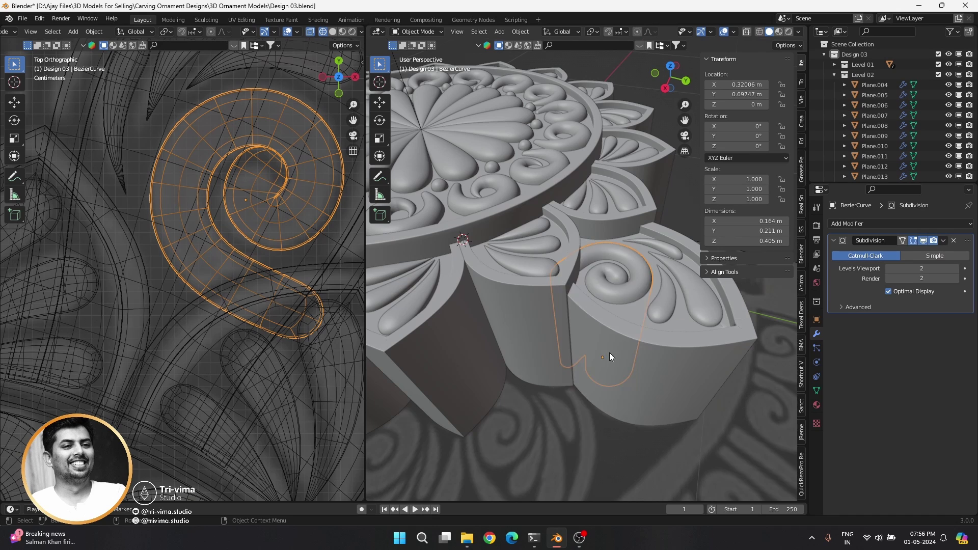
{"action": "middle_click_drag", "start_coordinate": [609, 353], "coordinate": [595, 337]}
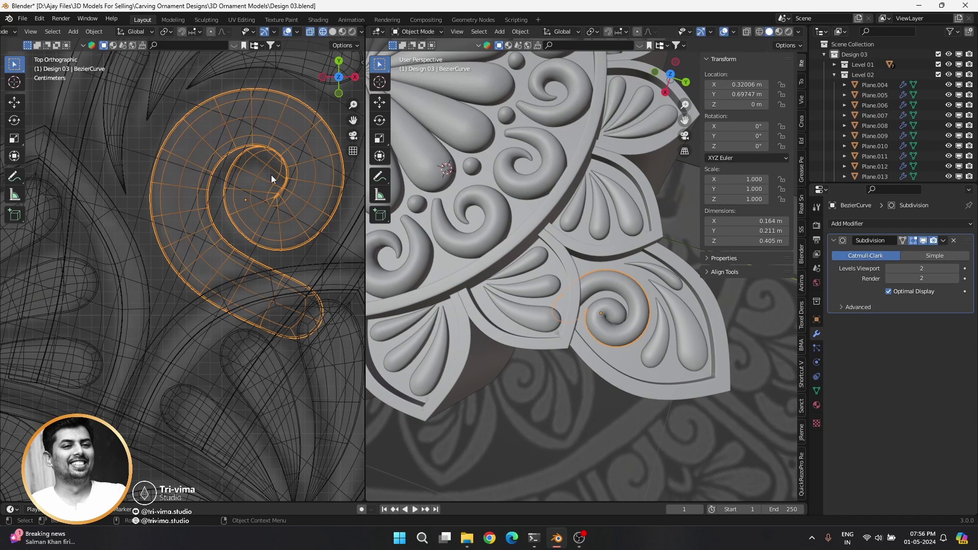
Step: Rotate an inner edge loop near the spiral centre around Y and scale it in XY only
{"action": "key", "text": "Tab"}
{"action": "scroll", "coordinate": [265, 183], "scroll_direction": "up", "scroll_amount": 2}
{"action": "scroll", "coordinate": [255, 192], "scroll_direction": "up", "scroll_amount": 2}
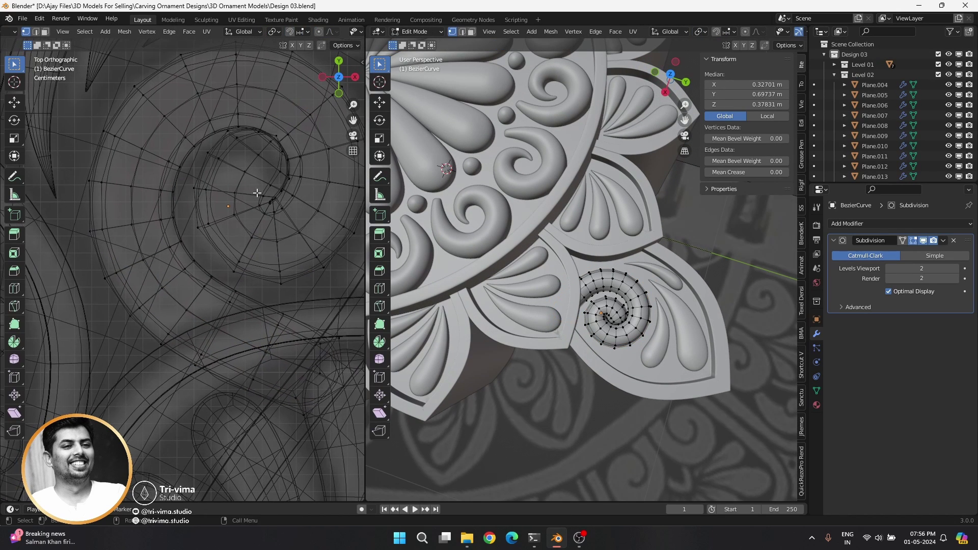
{"action": "left_click", "coordinate": [251, 195], "text": "alt"}
{"action": "key", "text": "r"}
{"action": "key", "text": "y"}
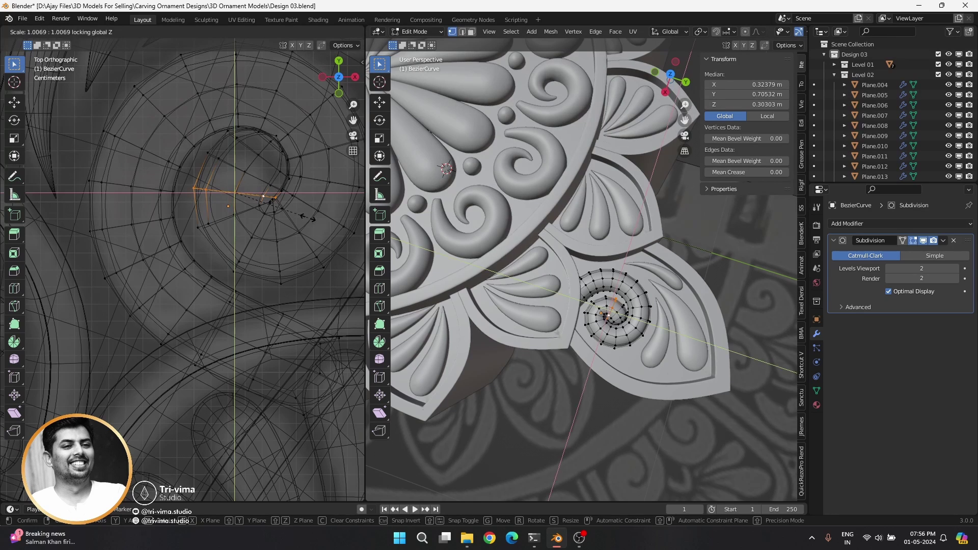
{"action": "key", "text": "Return"}
{"action": "key", "text": "s"}
{"action": "key", "text": "shift+z"}
Step: Shift the loop up-right, rescale it in XY, select the inner arc, and exit Edit Mode
{"action": "key", "text": "g"}
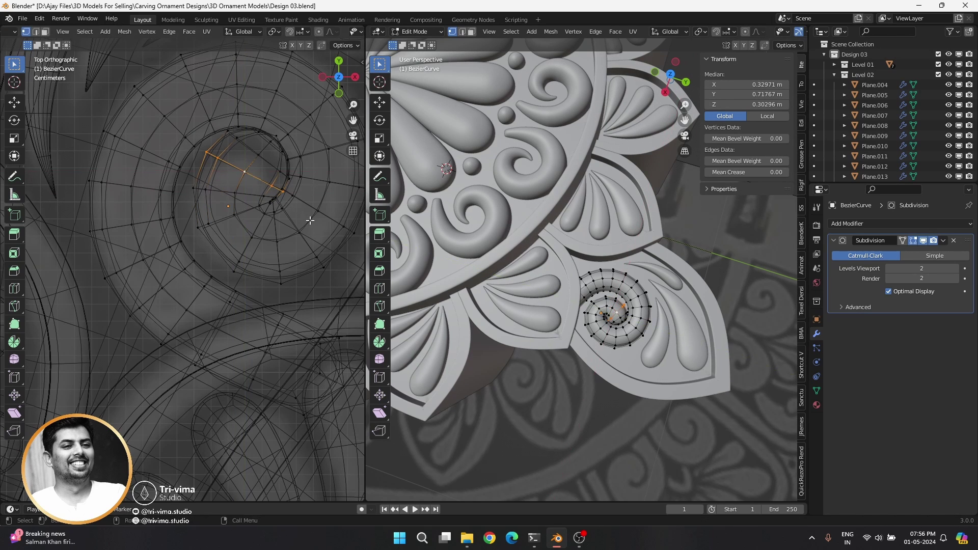
{"action": "key", "text": "s"}
{"action": "key", "text": "shift+z"}
{"action": "left_click", "coordinate": [309, 218]}
{"action": "left_click", "coordinate": [275, 146]}
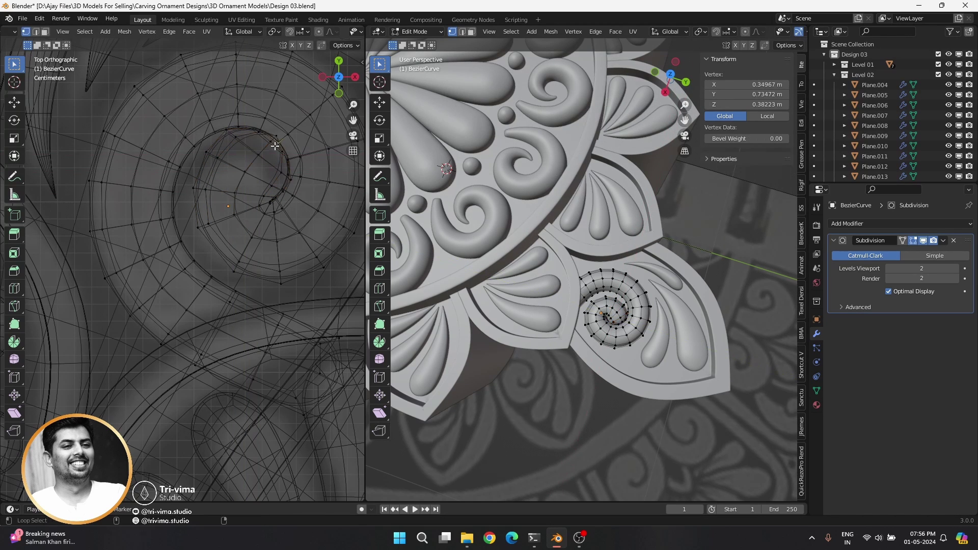
{"action": "left_click", "coordinate": [289, 158], "text": "shift"}
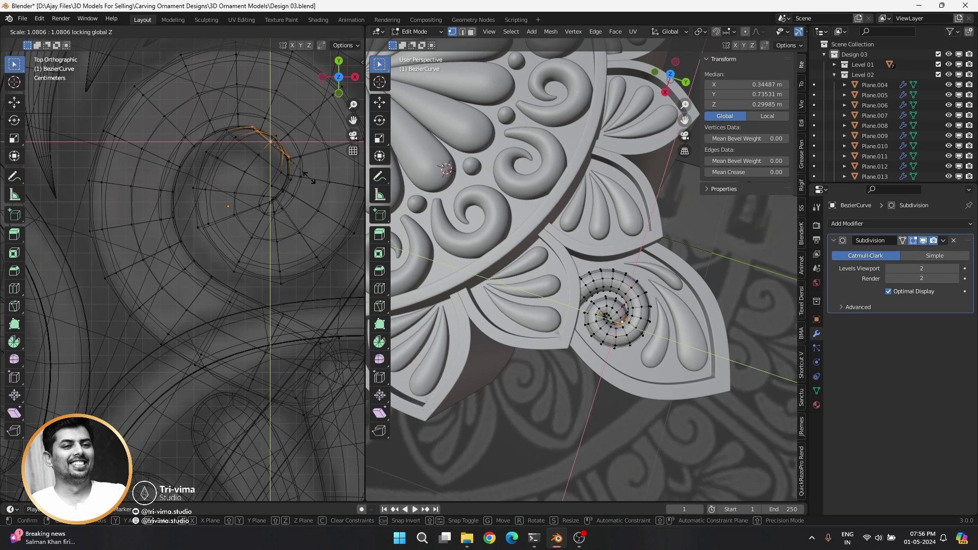
{"action": "key", "text": "Tab"}
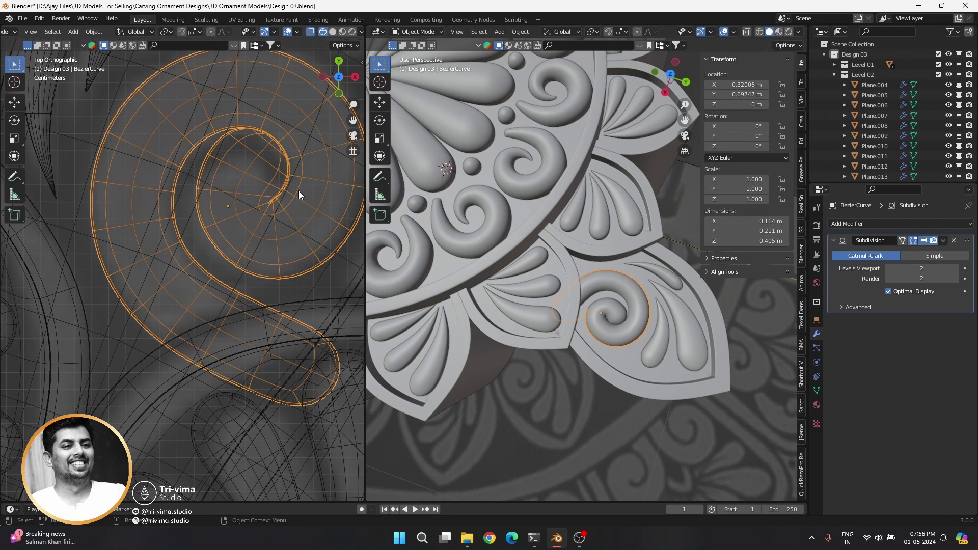
Step: Select an inner-curl edge loop of the spiral scroll and scale it slightly outward
{"action": "key", "text": "Tab"}
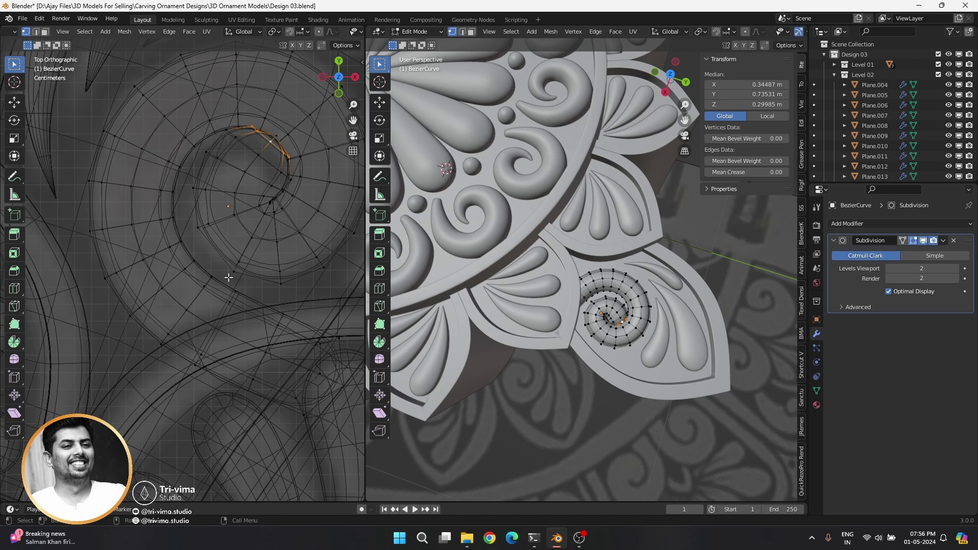
{"action": "left_click", "coordinate": [245, 245], "text": "alt"}
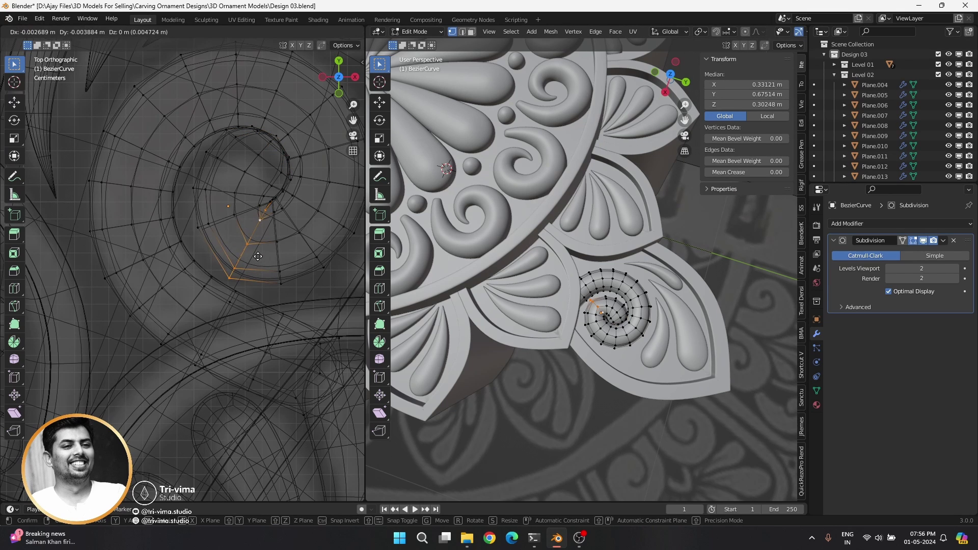
{"action": "left_click", "coordinate": [258, 257], "text": "alt+shift"}
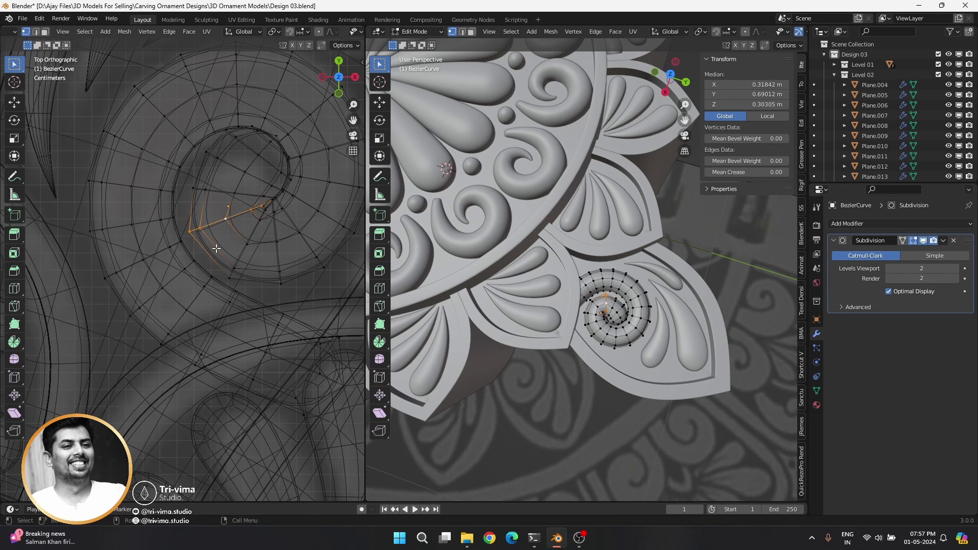
{"action": "left_click", "coordinate": [204, 189]}
{"action": "left_click", "coordinate": [234, 195], "text": "alt"}
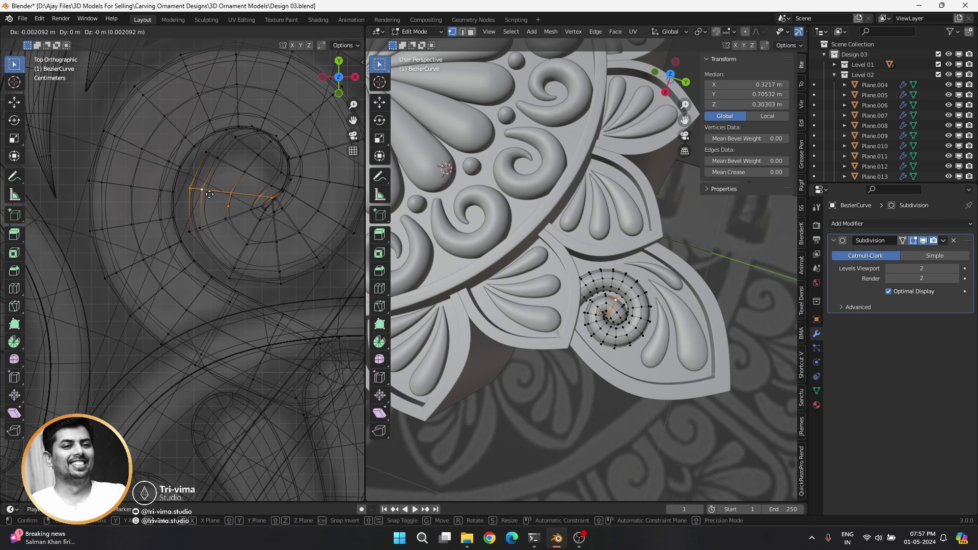
{"action": "key", "text": "s"}
{"action": "left_click", "coordinate": [269, 217]}
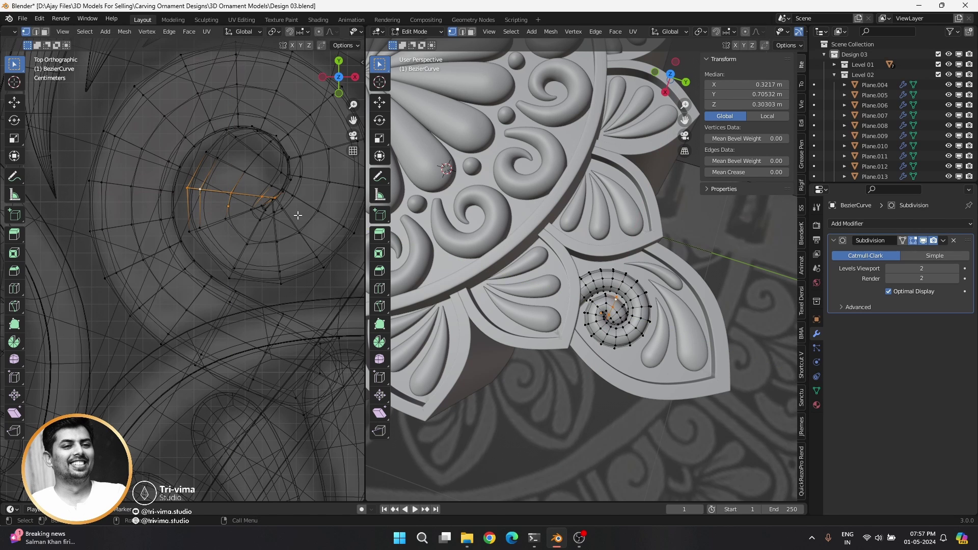
Step: Enlarge another spiral loop on XY only, cancelling a stray resize of the next loop
{"action": "left_click", "coordinate": [246, 175]}
{"action": "key", "text": "s"}
{"action": "key", "text": "shift+z"}
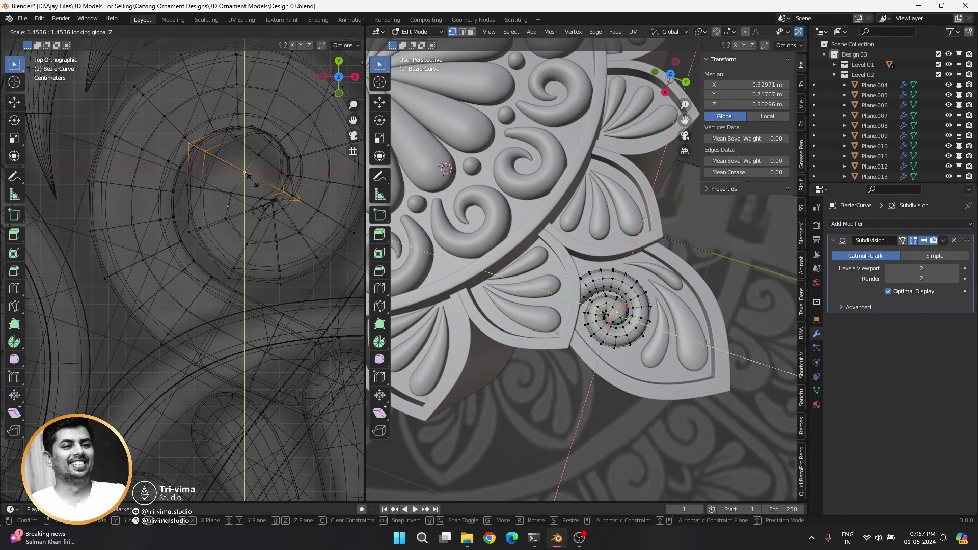
{"action": "left_click", "coordinate": [300, 219]}
{"action": "left_click", "coordinate": [264, 143], "text": "alt"}
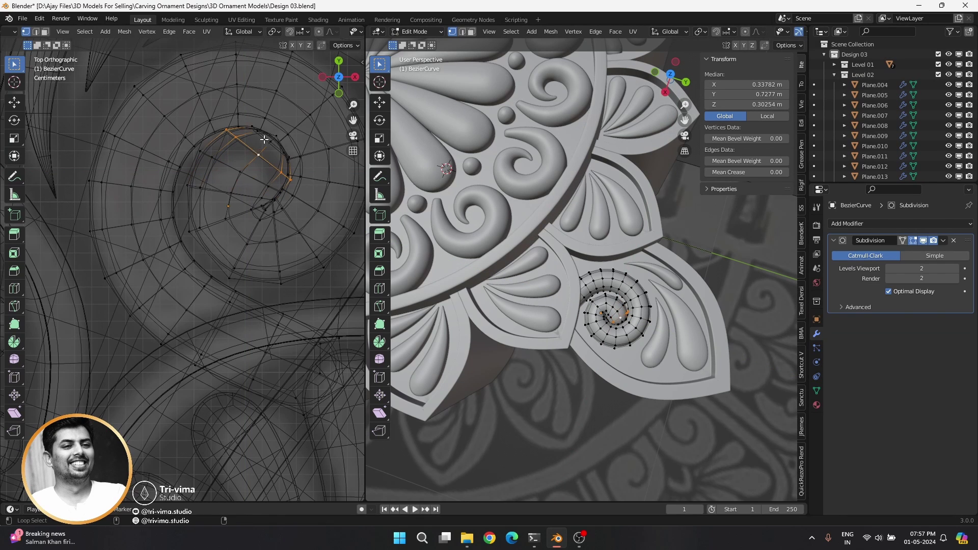
{"action": "key", "text": "g"}
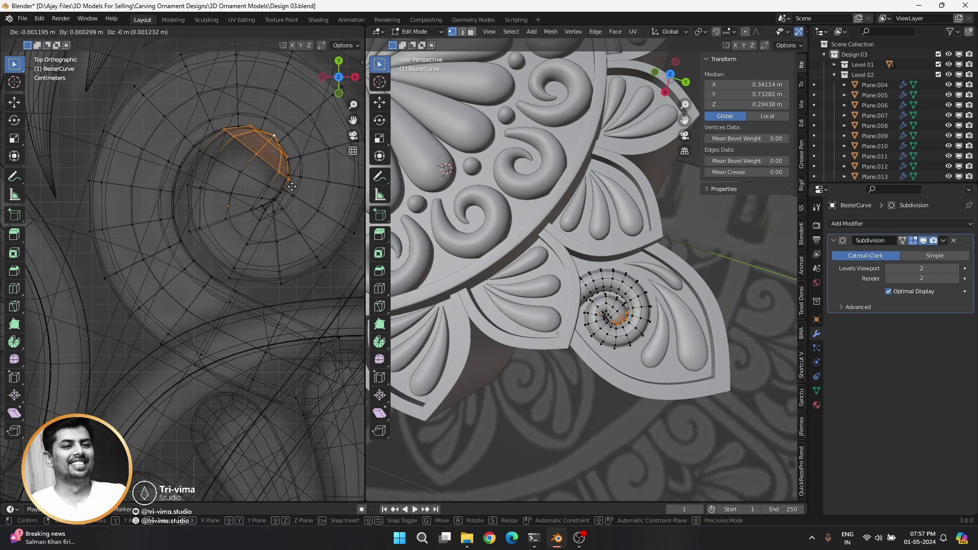
{"action": "key", "text": "s"}
{"action": "key", "text": "shift+z"}
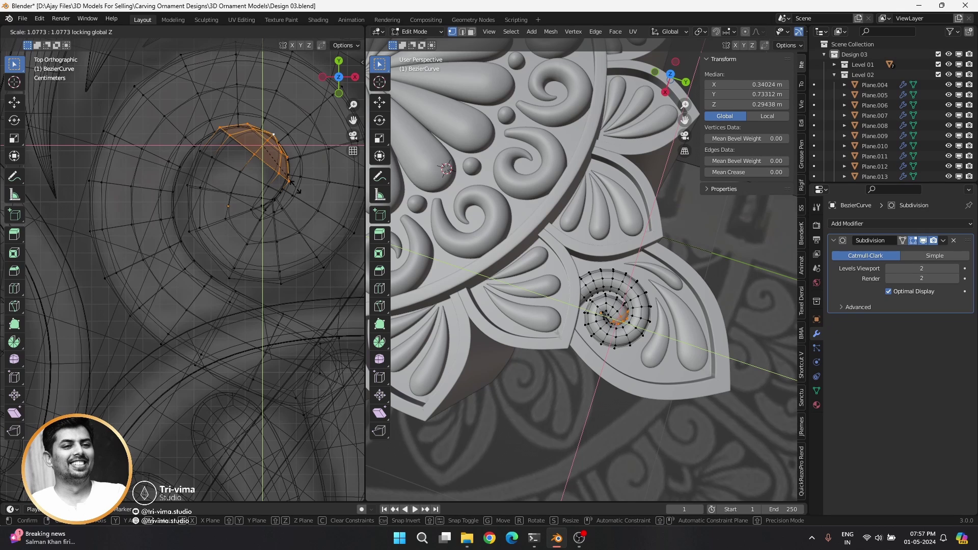
{"action": "key", "text": "Escape"}
Step: Resize a radial edge loop on XY only, select the lower ring edge, and exit Edit Mode
{"action": "left_click", "coordinate": [270, 188], "text": "alt"}
{"action": "key", "text": "s"}
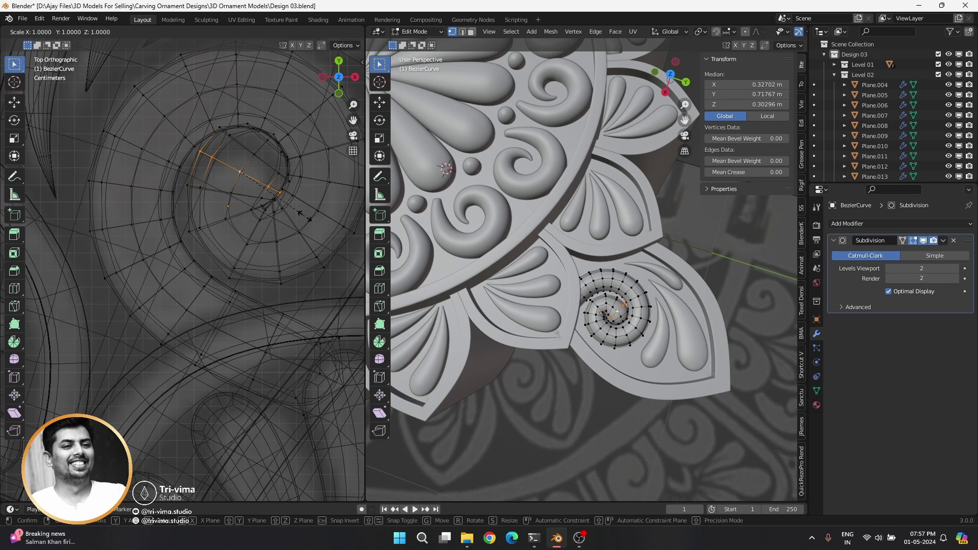
{"action": "key", "text": "shift+z"}
{"action": "left_click", "coordinate": [307, 218]}
{"action": "left_click", "coordinate": [275, 261], "text": "alt"}
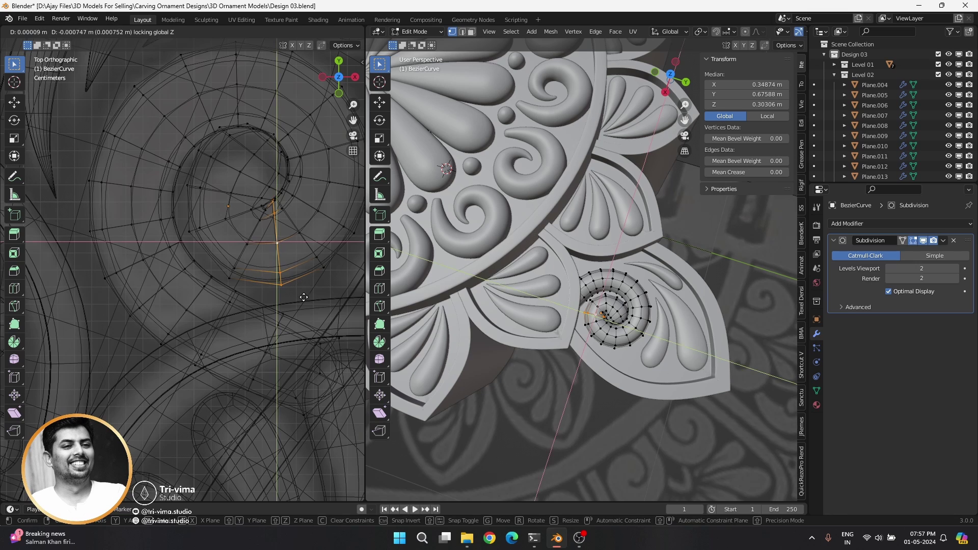
{"action": "key", "text": "Tab"}
{"action": "key", "text": "Tab"}
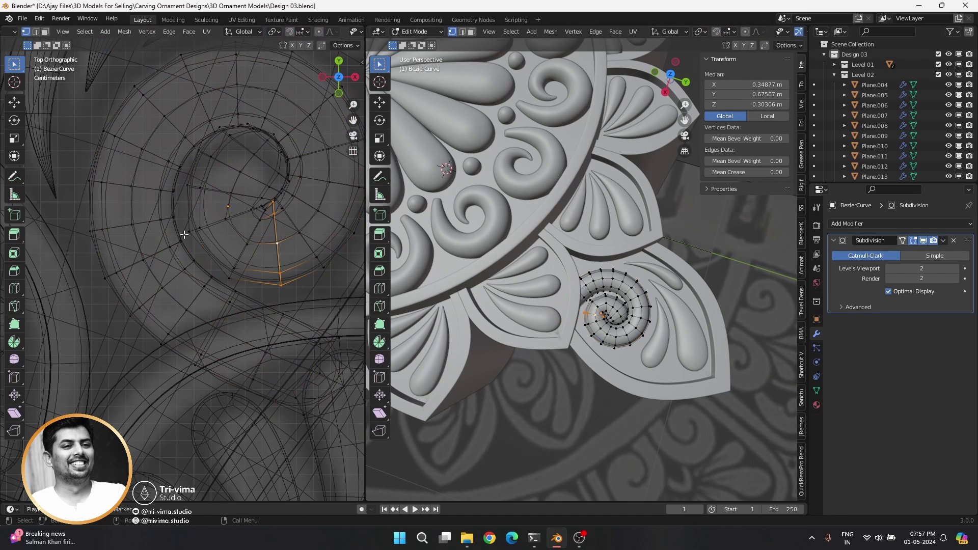
Step: Nudge the curve points on the spiral's left side up and to the left
{"action": "left_click_drag", "start_coordinate": [193, 197], "coordinate": [194, 199]}
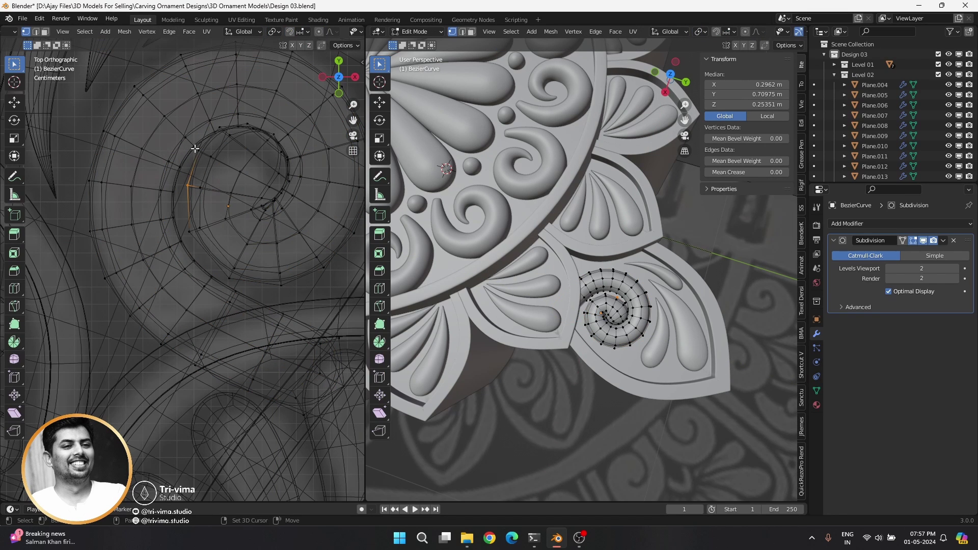
{"action": "key", "text": "g"}
{"action": "left_click", "coordinate": [196, 173]}
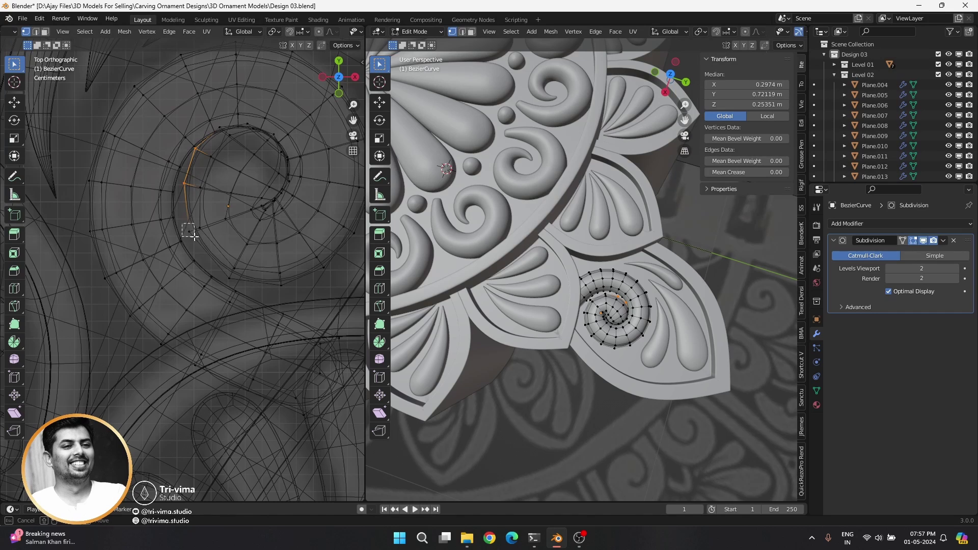
{"action": "left_click_drag", "start_coordinate": [195, 237], "coordinate": [195, 238]}
{"action": "key", "text": "g"}
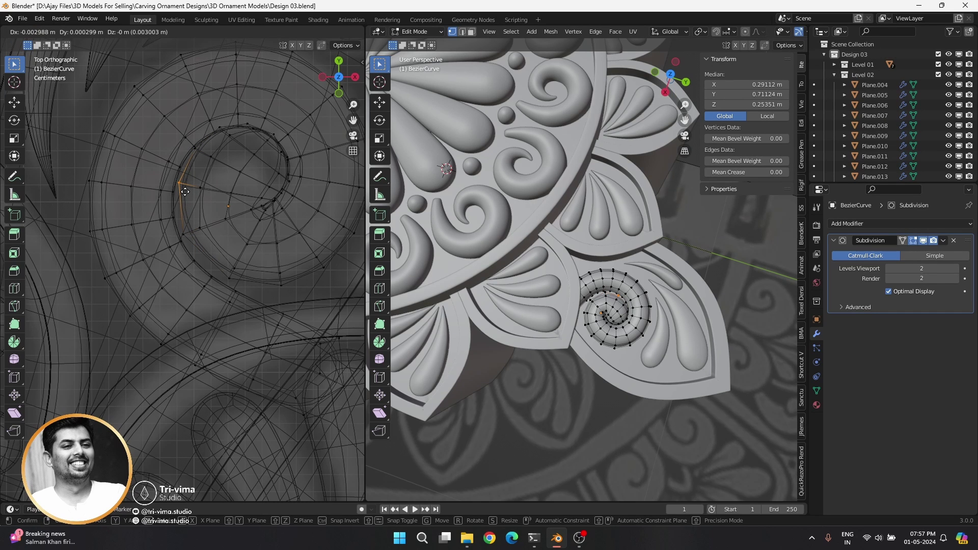
{"action": "left_click", "coordinate": [185, 192]}
{"action": "key", "text": "g"}
{"action": "left_click", "coordinate": [196, 160]}
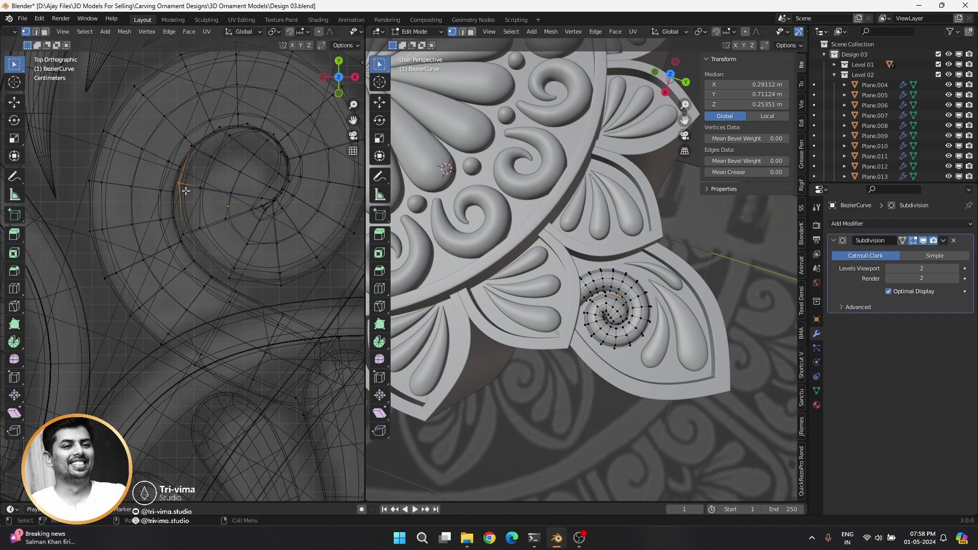
{"action": "key", "text": "g"}
{"action": "left_click", "coordinate": [184, 220]}
{"action": "key", "text": "g"}
Step: Move the lower curve points and their handles down, then right and up
{"action": "left_click", "coordinate": [189, 242]}
{"action": "left_click", "coordinate": [232, 278]}
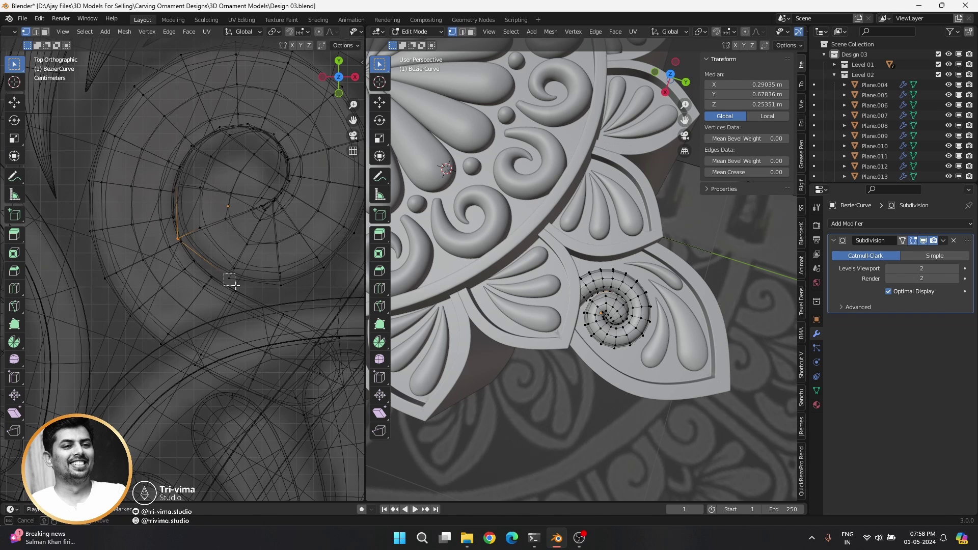
{"action": "key", "text": "g"}
{"action": "left_click", "coordinate": [229, 302]}
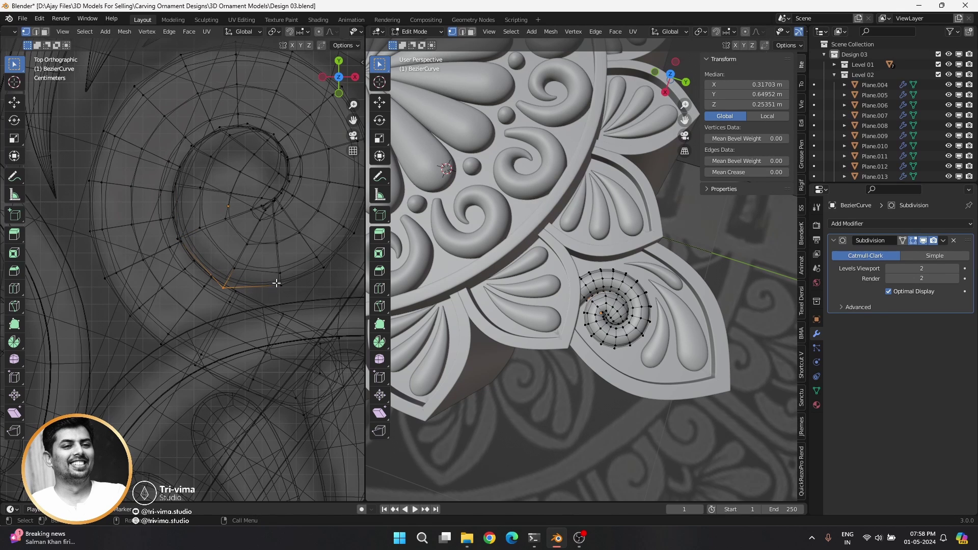
{"action": "key", "text": "g"}
{"action": "left_click", "coordinate": [315, 286]}
{"action": "key", "text": "g"}
{"action": "left_click", "coordinate": [337, 287]}
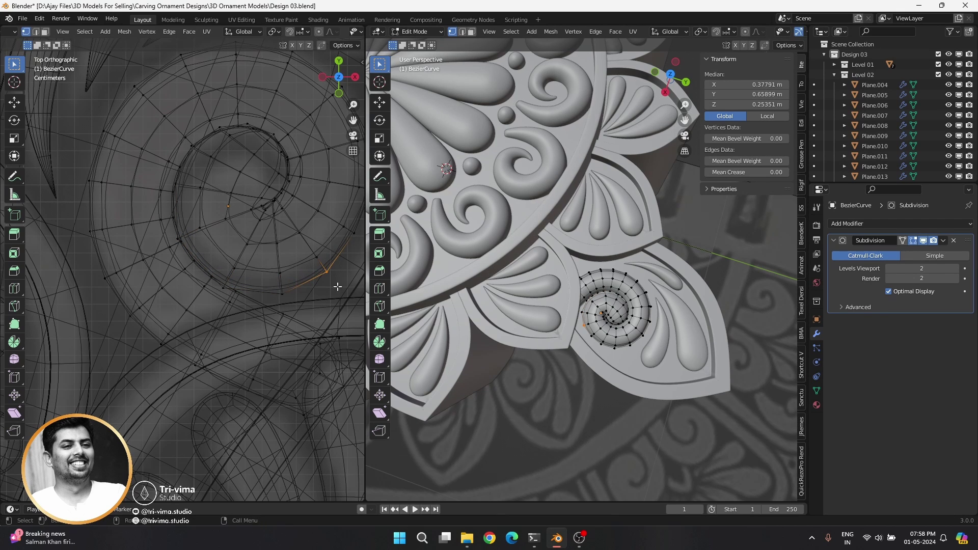
Step: Box-select the lower tail and scale it flat on XY around a chosen pivot
{"action": "key", "text": "a"}
{"action": "key", "text": "alt+a"}
{"action": "left_click", "coordinate": [282, 315]}
{"action": "left_click_drag", "start_coordinate": [290, 437], "coordinate": [347, 326]}
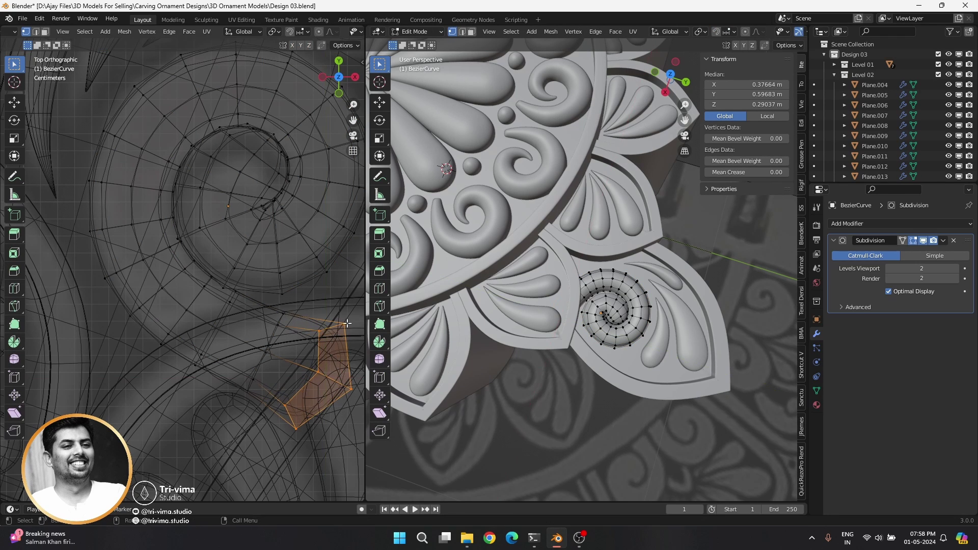
{"action": "left_click_drag", "start_coordinate": [239, 404], "coordinate": [277, 321]}
{"action": "key", "text": "period"}
{"action": "left_click", "coordinate": [289, 374]}
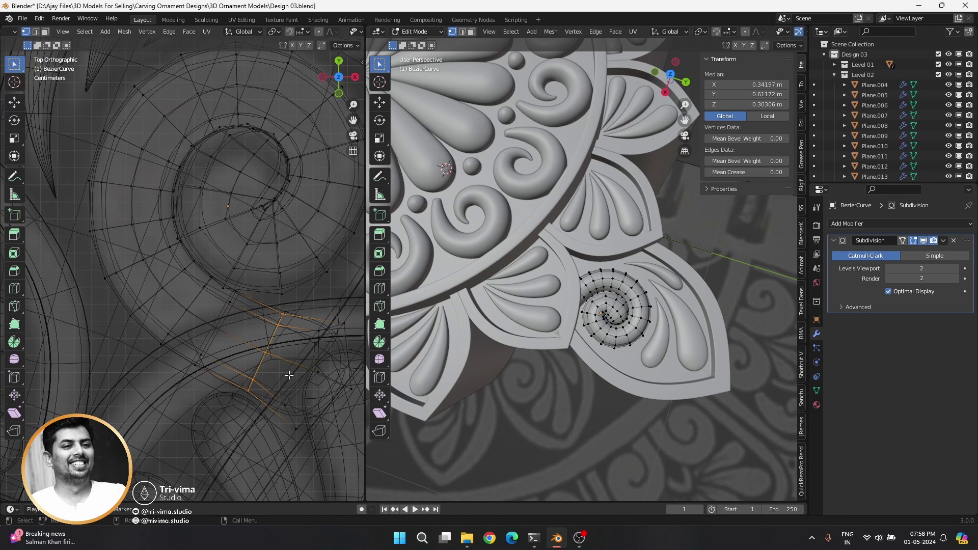
{"action": "key", "text": "s"}
{"action": "key", "text": "shift+z"}
{"action": "left_click", "coordinate": [288, 359]}
Step: Leave the curve, switch to X-ray front view, and open petals Plane.070 and Plane.069 in Edit Mode
{"action": "key", "text": "Tab"}
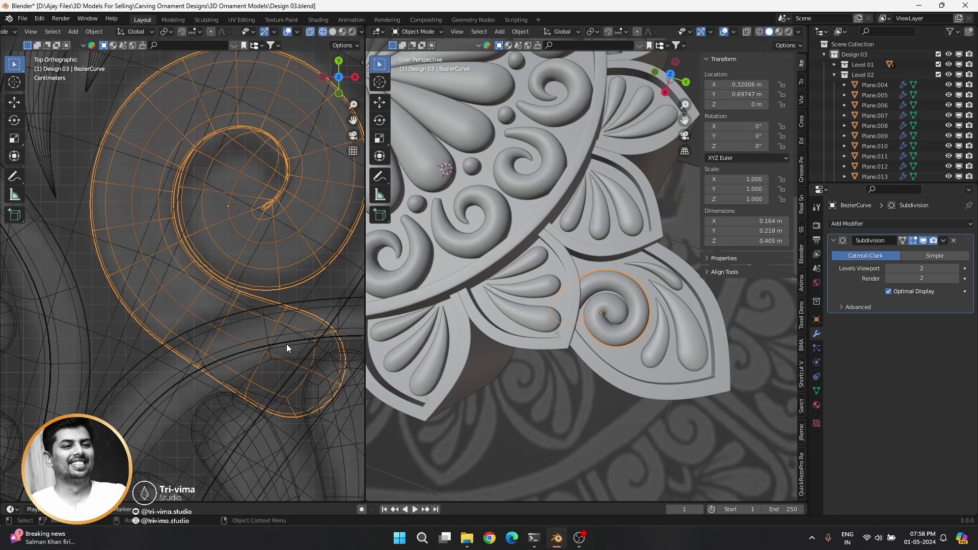
{"action": "scroll", "coordinate": [222, 277], "scroll_direction": "down", "scroll_amount": 4}
{"action": "scroll", "coordinate": [221, 277], "scroll_direction": "down", "scroll_amount": 2}
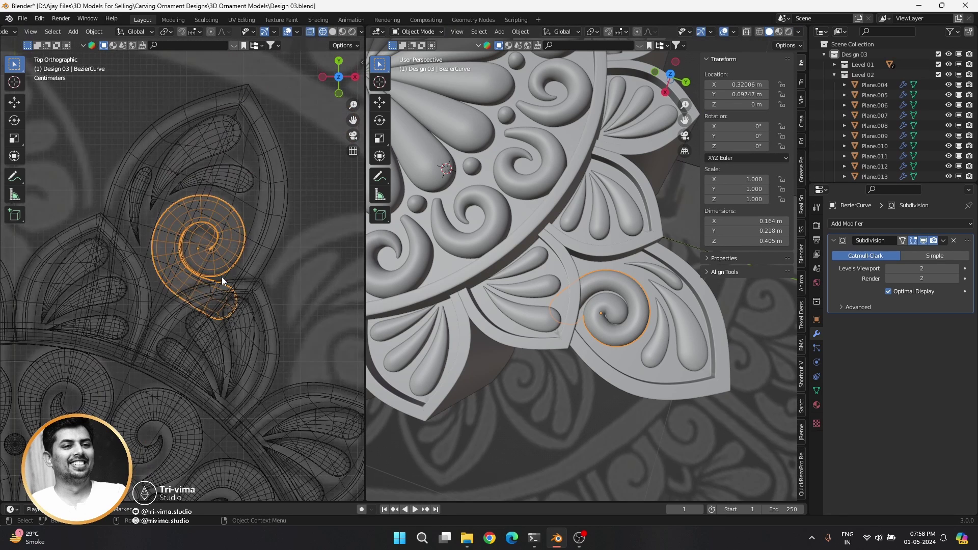
{"action": "middle_click_drag", "start_coordinate": [637, 286], "coordinate": [603, 273]}
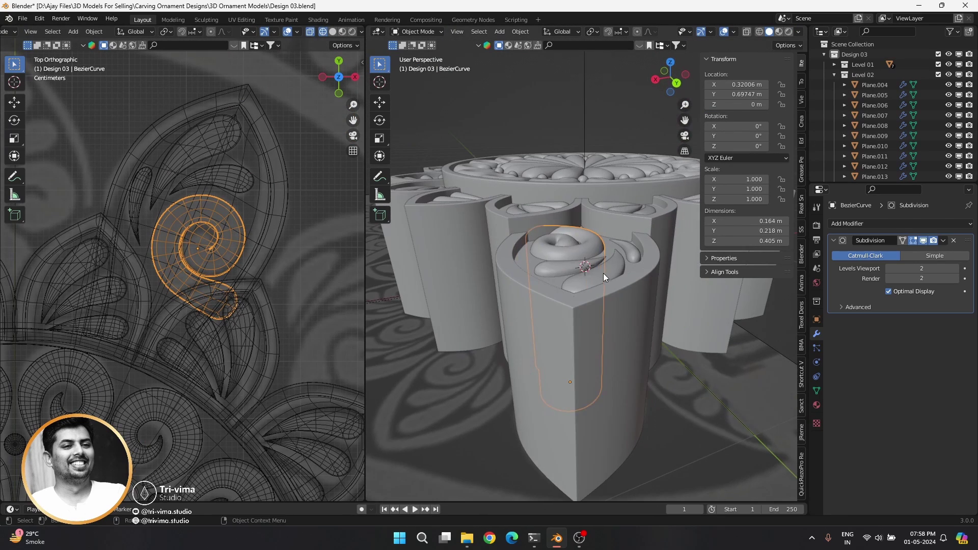
{"action": "left_click", "coordinate": [600, 306]}
{"action": "key", "text": "alt+z"}
{"action": "middle_click_drag", "start_coordinate": [595, 362], "coordinate": [637, 306]}
{"action": "key", "text": "KP_1"}
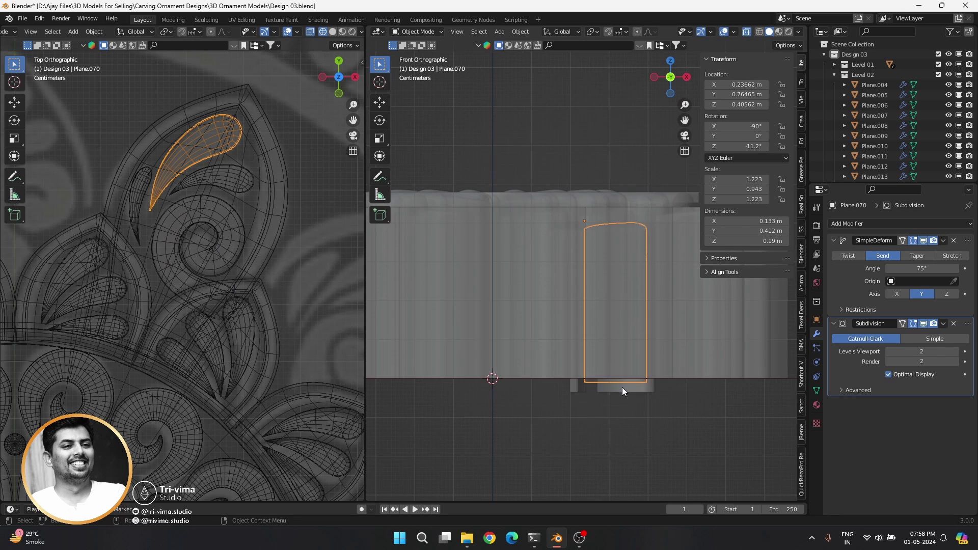
{"action": "left_click", "coordinate": [598, 390], "text": "shift"}
{"action": "key", "text": "Tab"}
Step: Resize the selected petal vertices and set their Median Z to 0
{"action": "key", "text": "s"}
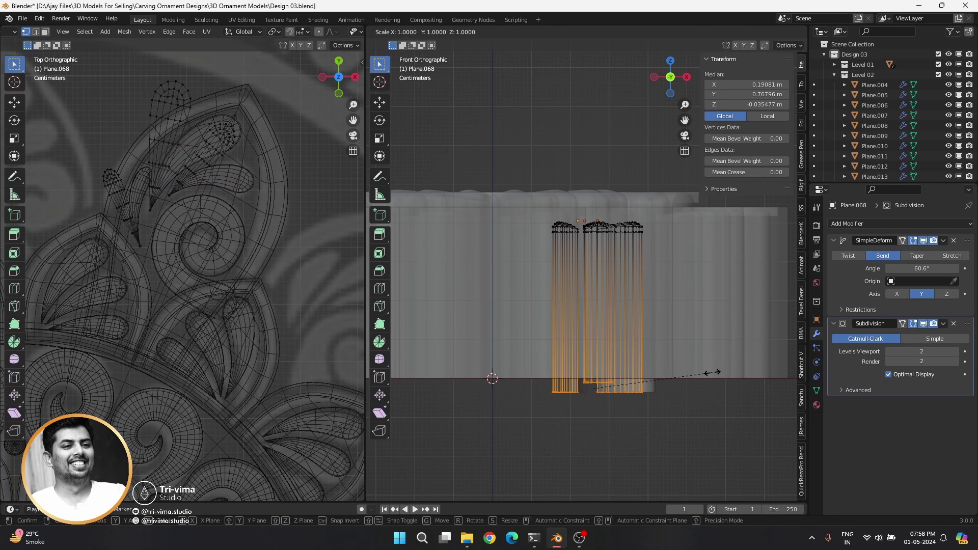
{"action": "left_click", "coordinate": [712, 373]}
{"action": "left_click", "coordinate": [757, 105]}
{"action": "type", "text": "0"}
{"action": "key", "text": "Return"}
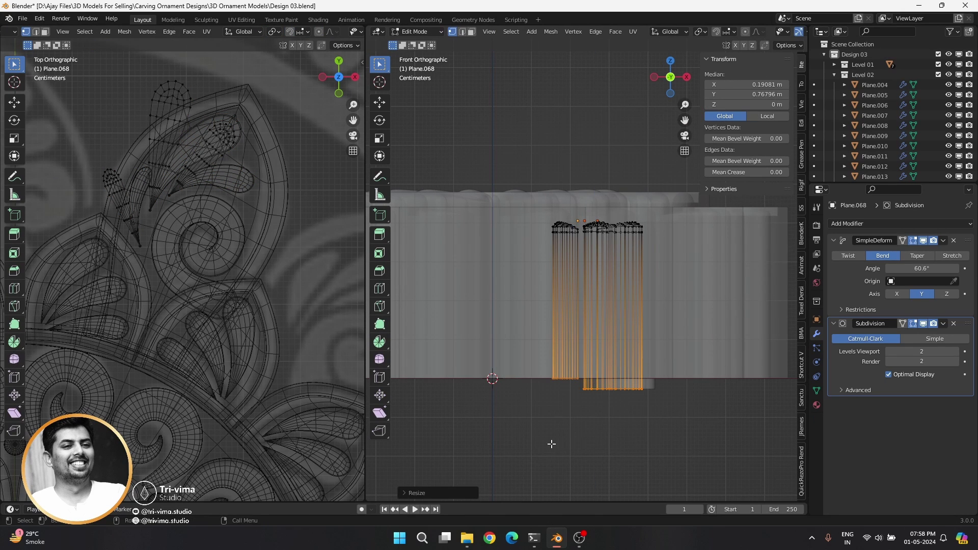
Step: Select the bottom vertices of Plane.069 and Plane.068 to check their heights
{"action": "left_click_drag", "start_coordinate": [552, 444], "coordinate": [693, 380]}
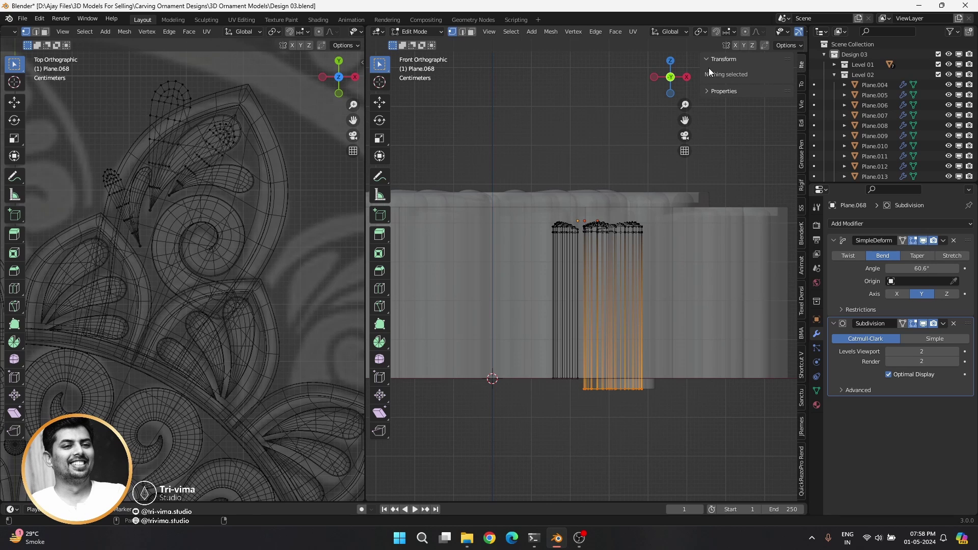
{"action": "left_click_drag", "start_coordinate": [577, 385], "coordinate": [655, 405]}
{"action": "left_click", "coordinate": [607, 389]}
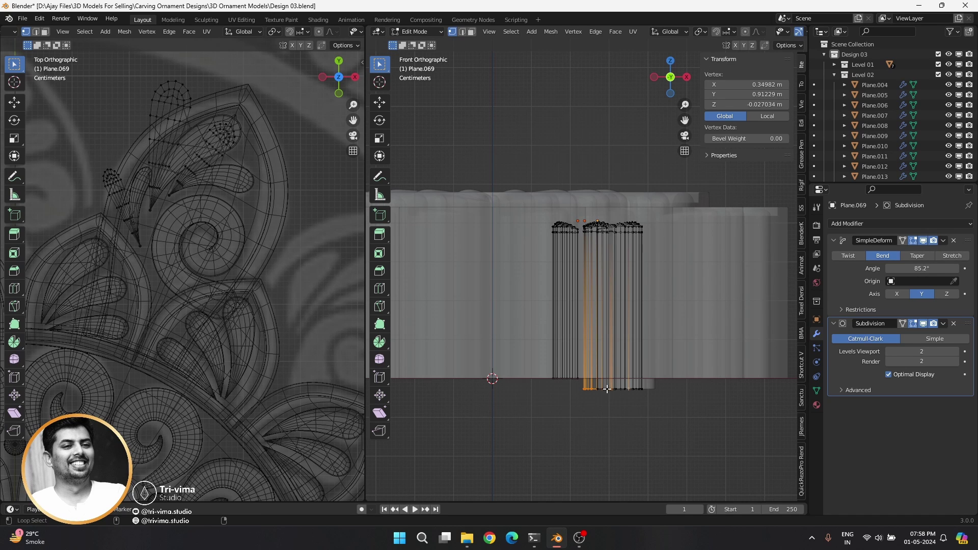
{"action": "left_click", "coordinate": [771, 105]}
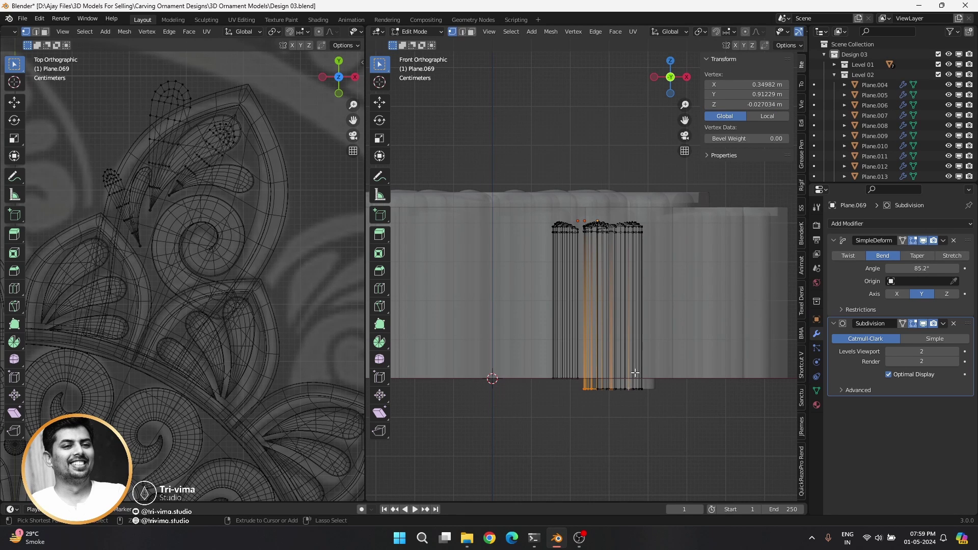
{"action": "left_click", "coordinate": [570, 410]}
{"action": "left_click", "coordinate": [585, 392]}
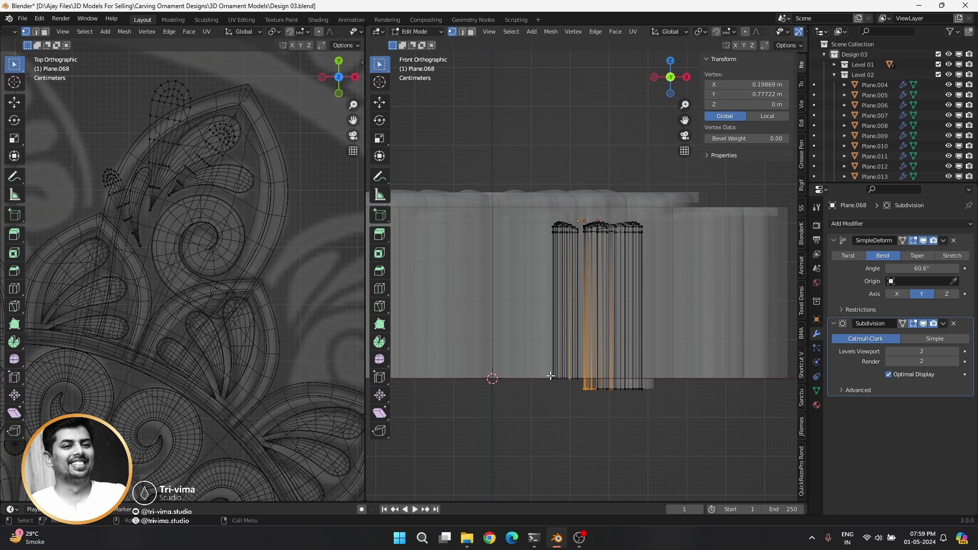
Step: Clear the selection, orbit around the petals, and return to Object Mode
{"action": "left_click", "coordinate": [574, 404]}
{"action": "middle_click_drag", "start_coordinate": [569, 423], "coordinate": [631, 372]}
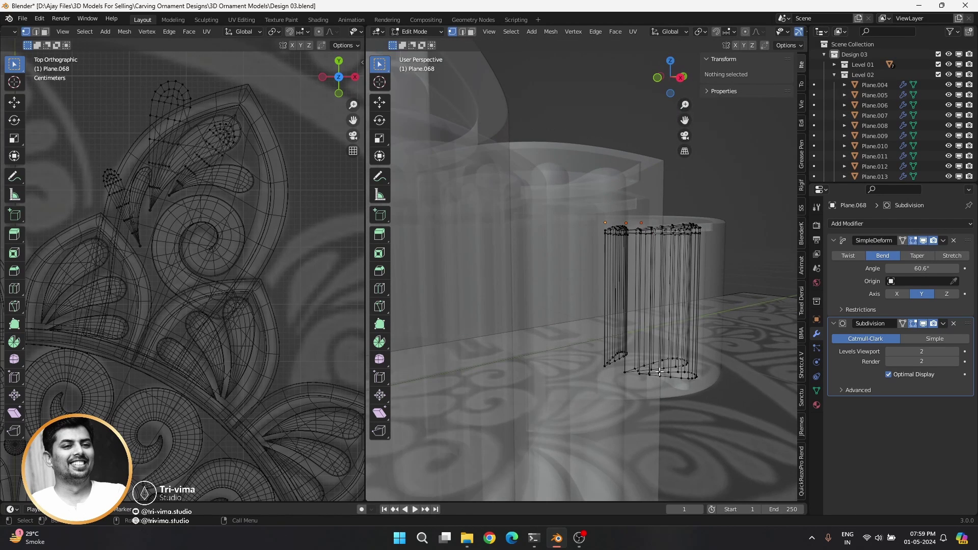
{"action": "left_click", "coordinate": [631, 372], "text": "alt"}
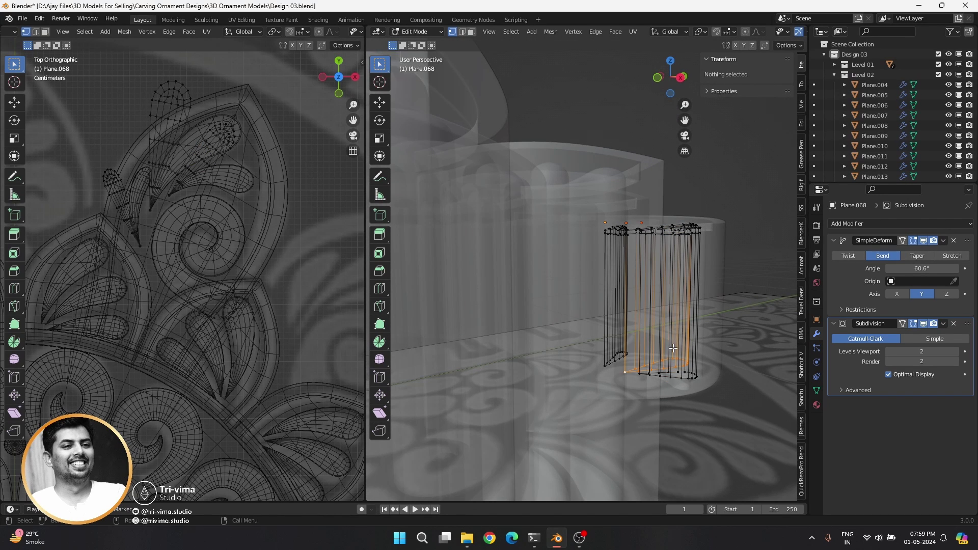
{"action": "middle_click_drag", "start_coordinate": [673, 349], "coordinate": [646, 304]}
{"action": "key", "text": "Tab"}
Step: Try converting the petal to mesh and setting its origin, undoing both
{"action": "right_click", "coordinate": [646, 303]}
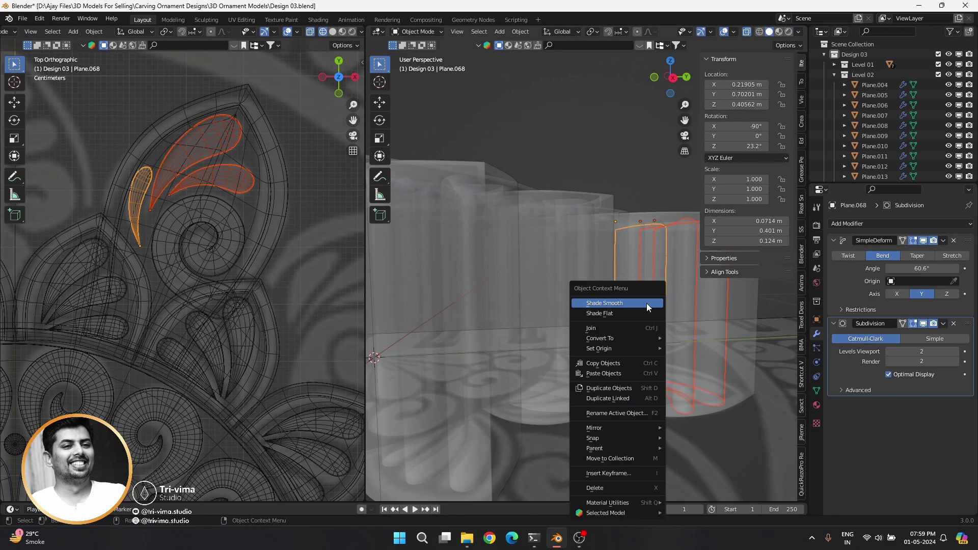
{"action": "mouse_move", "coordinate": [600, 338]}
{"action": "left_click", "coordinate": [686, 346]}
{"action": "key", "text": "ctrl+z"}
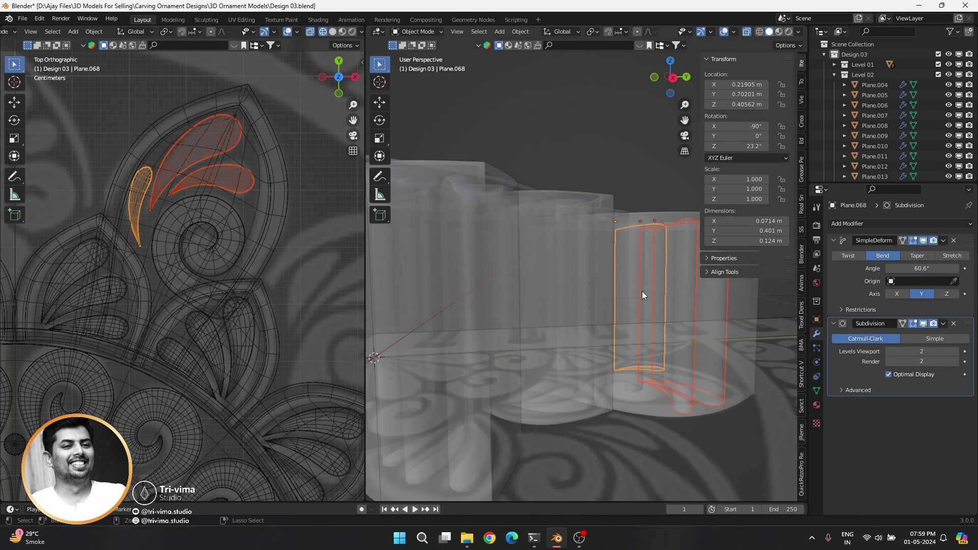
{"action": "right_click", "coordinate": [642, 291]}
{"action": "left_click", "coordinate": [685, 314]}
{"action": "key", "text": "ctrl+z"}
Step: Raise all of the petal's geometry along Z, then reset its object height to zero
{"action": "key", "text": "Tab"}
{"action": "key", "text": "a"}
{"action": "key", "text": "g"}
{"action": "key", "text": "z"}
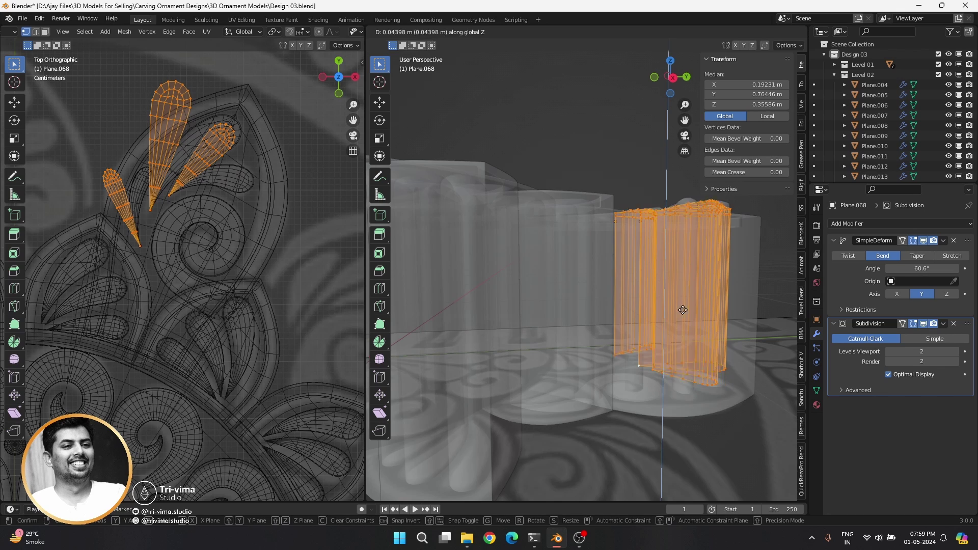
{"action": "left_click", "coordinate": [698, 198]}
{"action": "key", "text": "Tab"}
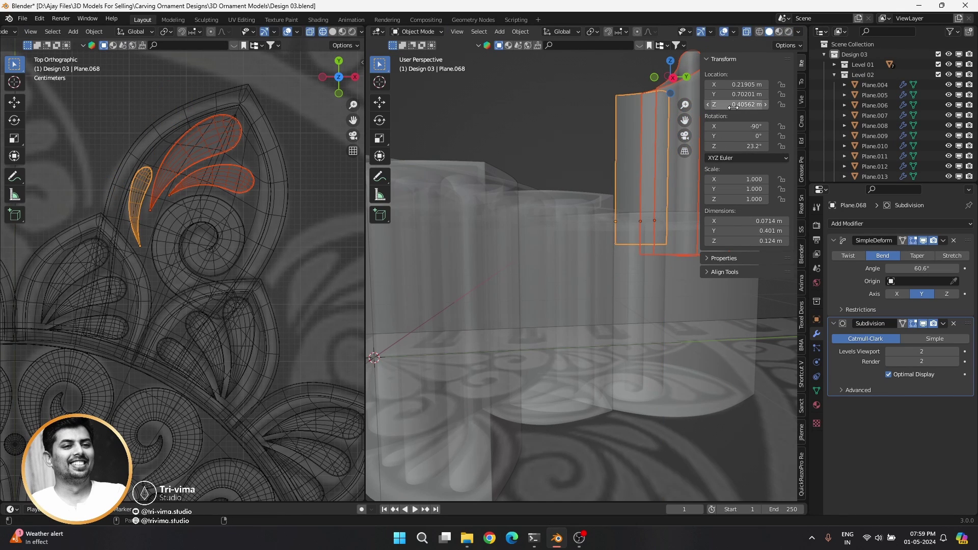
{"action": "key", "text": "BackSpace"}
Step: Set Location Z to 0 for Plane.070 and Plane.069, then edit Plane.069 in front view
{"action": "left_click", "coordinate": [650, 213]}
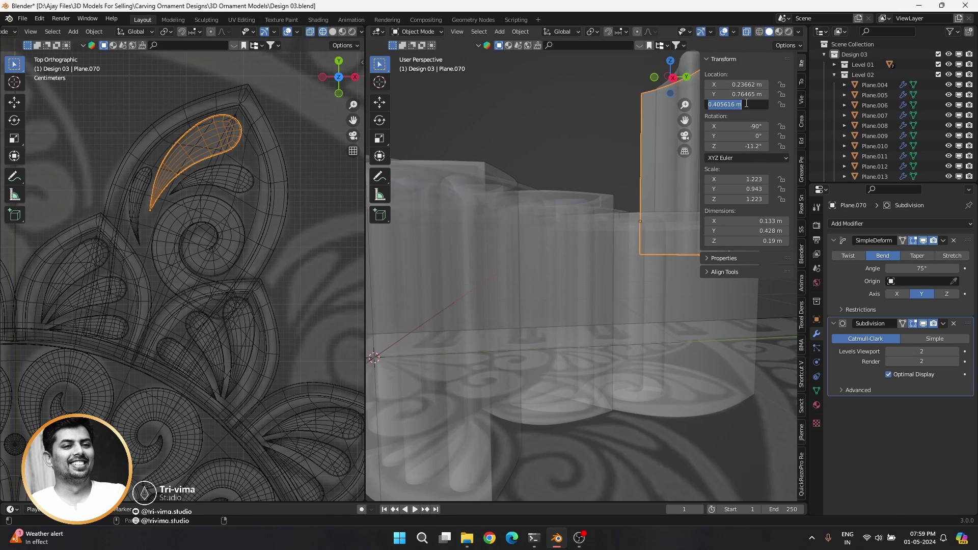
{"action": "type", "text": "0"}
{"action": "key", "text": "Return"}
{"action": "left_click", "coordinate": [663, 153]}
{"action": "key", "text": "BackSpace"}
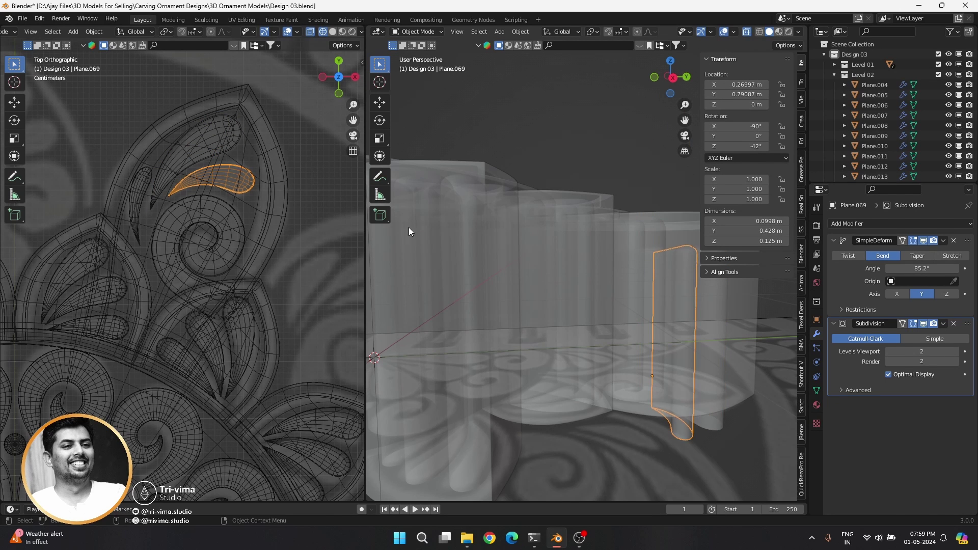
{"action": "mouse_move", "coordinate": [409, 227]}
{"action": "middle_mouse_down"}
{"action": "mouse_move", "coordinate": [578, 281]}
{"action": "mouse_move", "coordinate": [545, 293]}
{"action": "mouse_move", "coordinate": [562, 251]}
{"action": "mouse_move", "coordinate": [597, 416]}
{"action": "mouse_move", "coordinate": [621, 427]}
{"action": "middle_mouse_up"}
{"action": "key", "text": "Tab"}
{"action": "key", "text": "KP_1"}
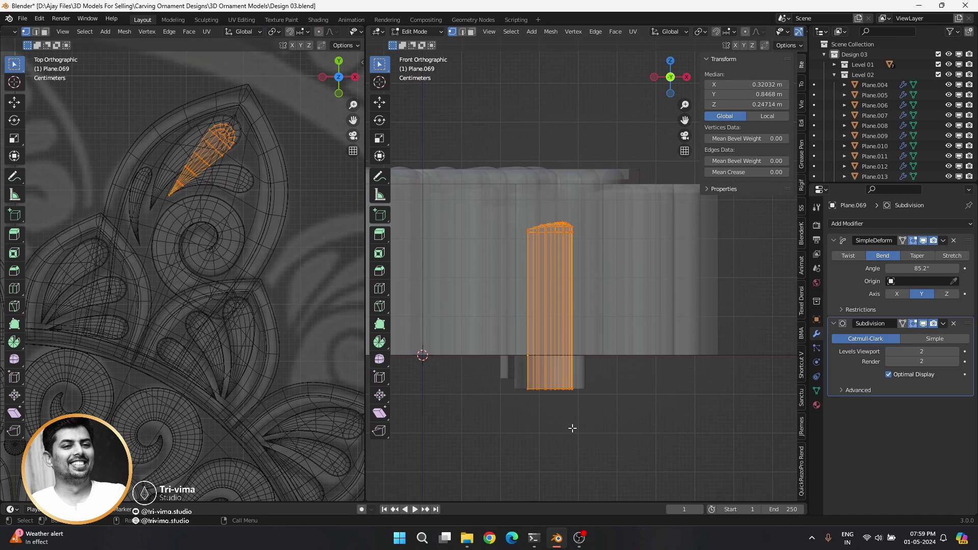
Step: Move Plane.069's mesh along Z twice to seat it on the ornament blocks
{"action": "key", "text": "g"}
{"action": "key", "text": "z"}
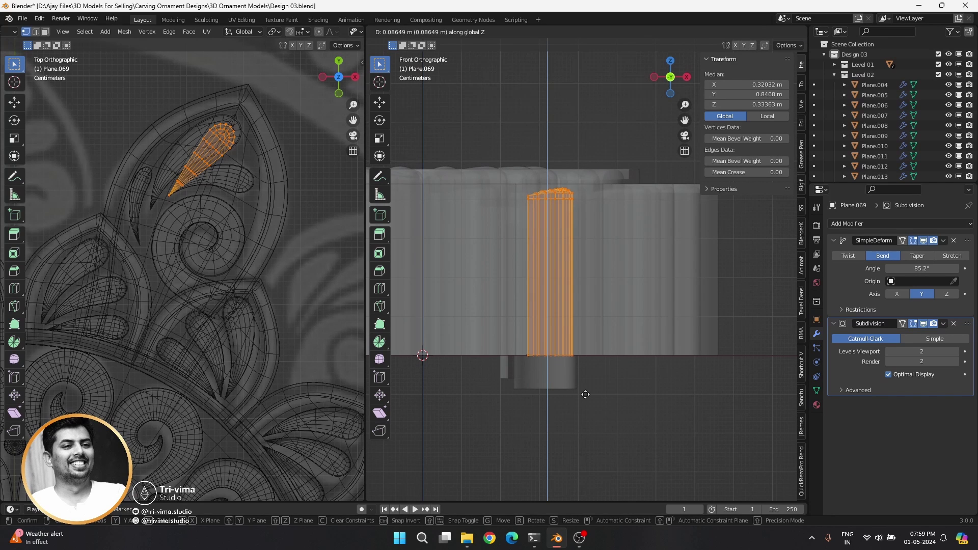
{"action": "left_click", "coordinate": [587, 390]}
{"action": "middle_click_drag", "start_coordinate": [588, 390], "coordinate": [649, 268]}
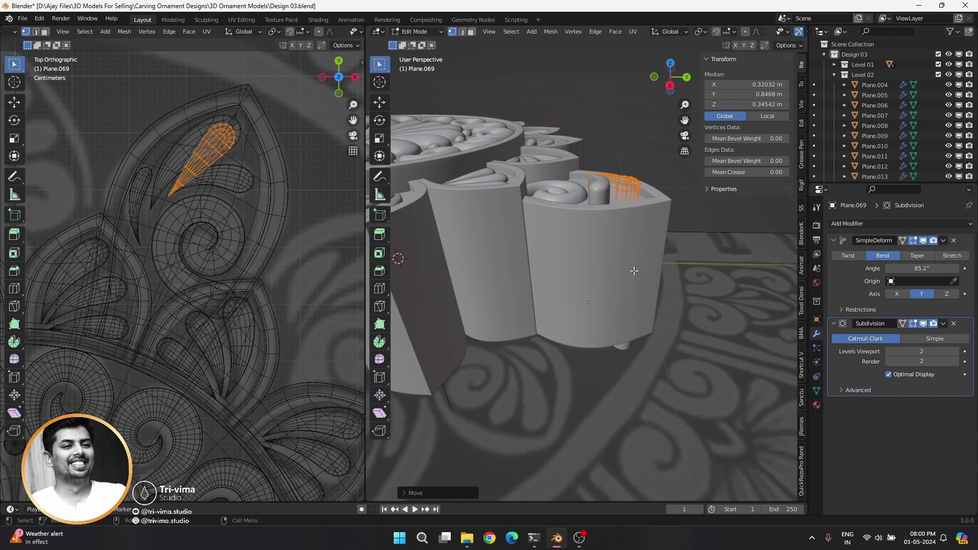
{"action": "key", "text": "g"}
{"action": "key", "text": "z"}
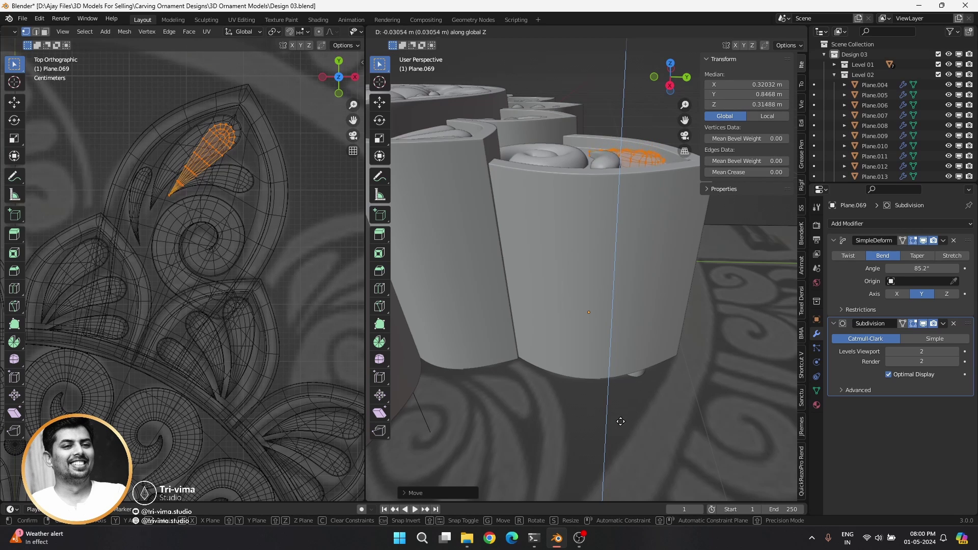
{"action": "left_click", "coordinate": [618, 432]}
{"action": "mouse_move", "coordinate": [618, 428]}
{"action": "middle_mouse_down"}
{"action": "mouse_move", "coordinate": [614, 454]}
{"action": "mouse_move", "coordinate": [621, 267]}
{"action": "mouse_move", "coordinate": [658, 229]}
{"action": "middle_mouse_up"}
{"action": "key", "text": "Tab"}
Step: Raise Plane.070's mesh along Z, then nudge it slightly back down
{"action": "left_click", "coordinate": [641, 421]}
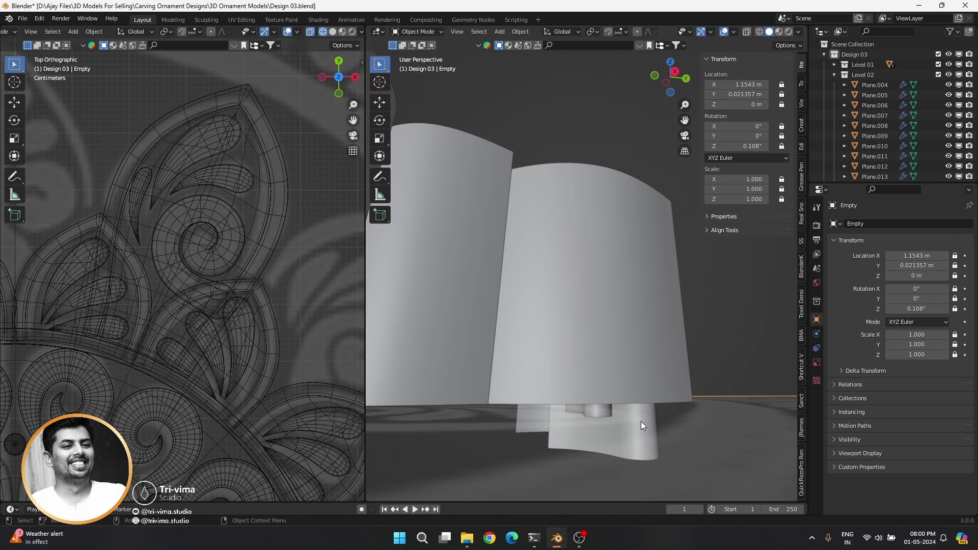
{"action": "key", "text": "Tab"}
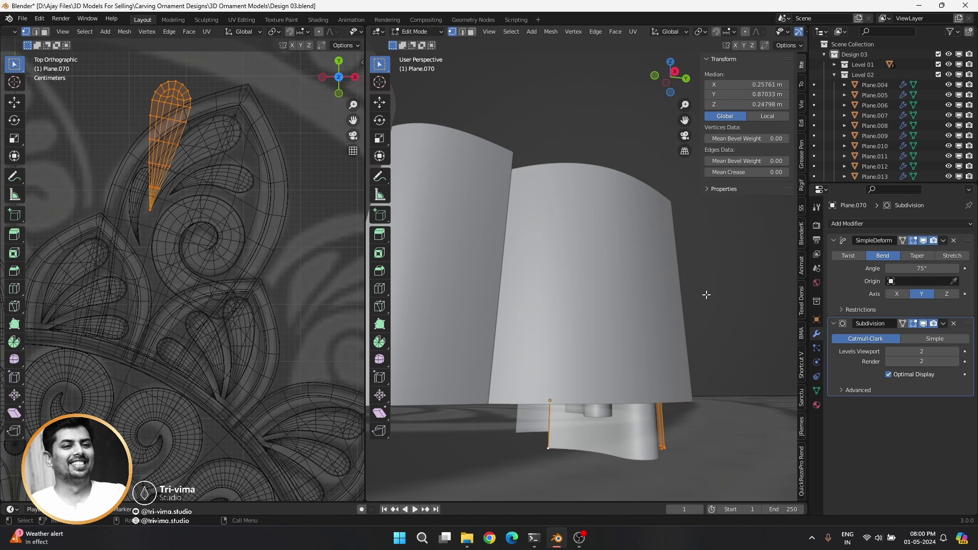
{"action": "key", "text": "g"}
{"action": "key", "text": "z"}
{"action": "left_click", "coordinate": [706, 273]}
{"action": "middle_click_drag", "start_coordinate": [706, 274], "coordinate": [578, 332]}
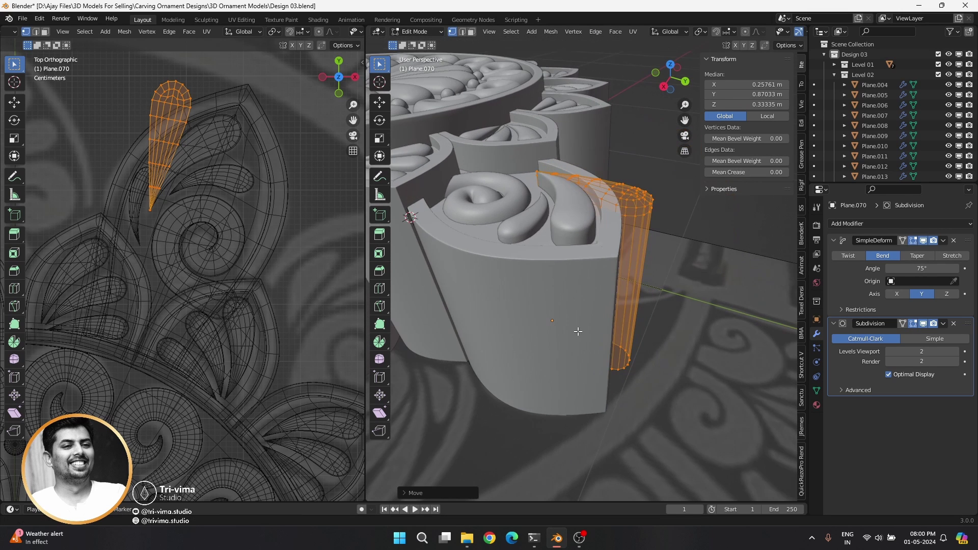
{"action": "key", "text": "g"}
{"action": "key", "text": "z"}
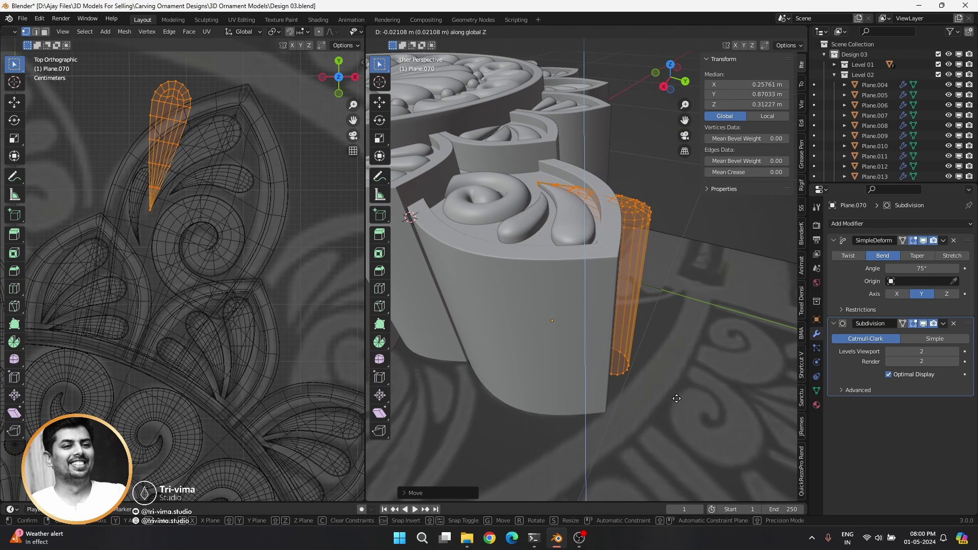
{"action": "left_click", "coordinate": [677, 398]}
{"action": "middle_click_drag", "start_coordinate": [617, 383], "coordinate": [582, 471]}
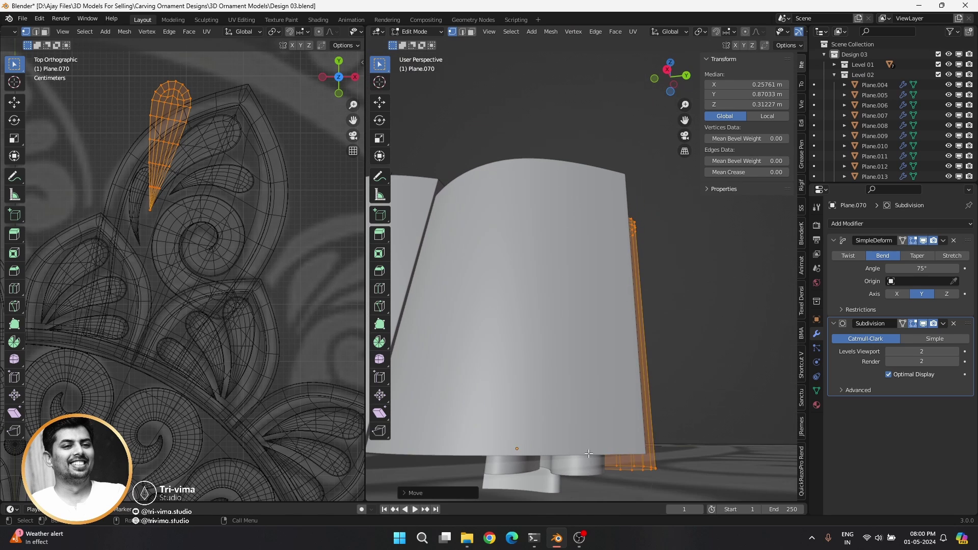
Step: Switch to Plane.068 and open its mesh in Edit Mode
{"action": "key", "text": "Tab"}
{"action": "left_click", "coordinate": [582, 472]}
{"action": "key", "text": "Tab"}
Step: Raise Plane.068's mesh along Z in two moves, then leave Edit Mode
{"action": "middle_click_drag", "start_coordinate": [670, 363], "coordinate": [651, 400]}
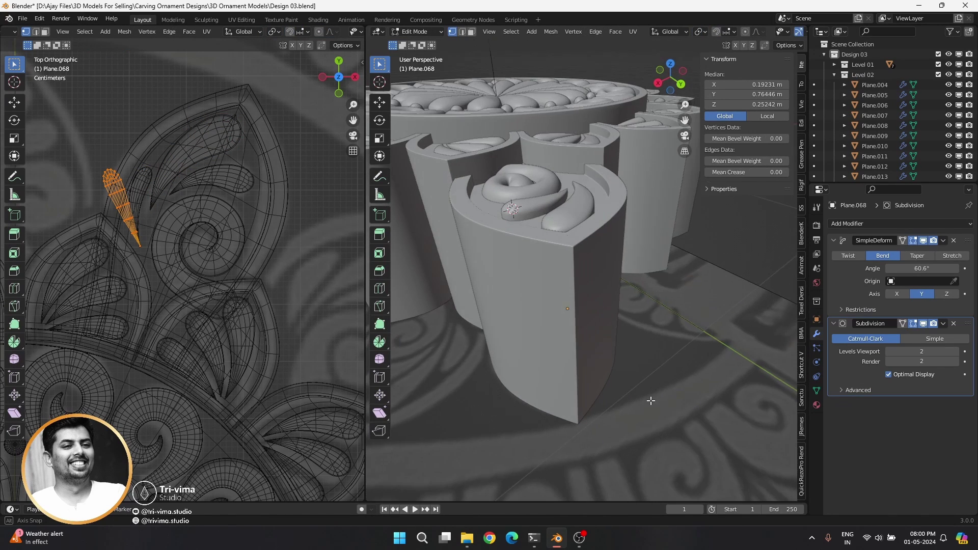
{"action": "key", "text": "g"}
{"action": "key", "text": "z"}
{"action": "left_click", "coordinate": [657, 376]}
{"action": "key", "text": "KP_Decimal"}
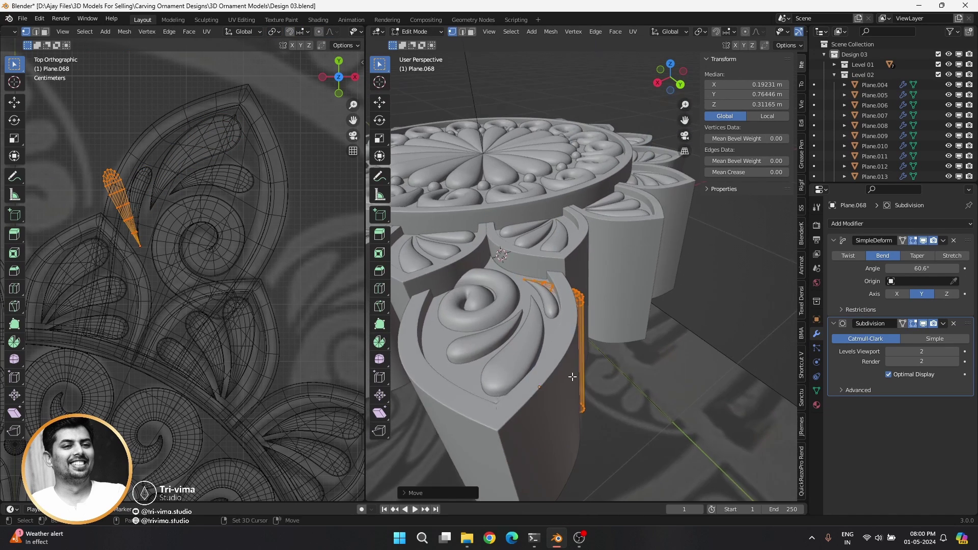
{"action": "key", "text": "g"}
{"action": "key", "text": "z"}
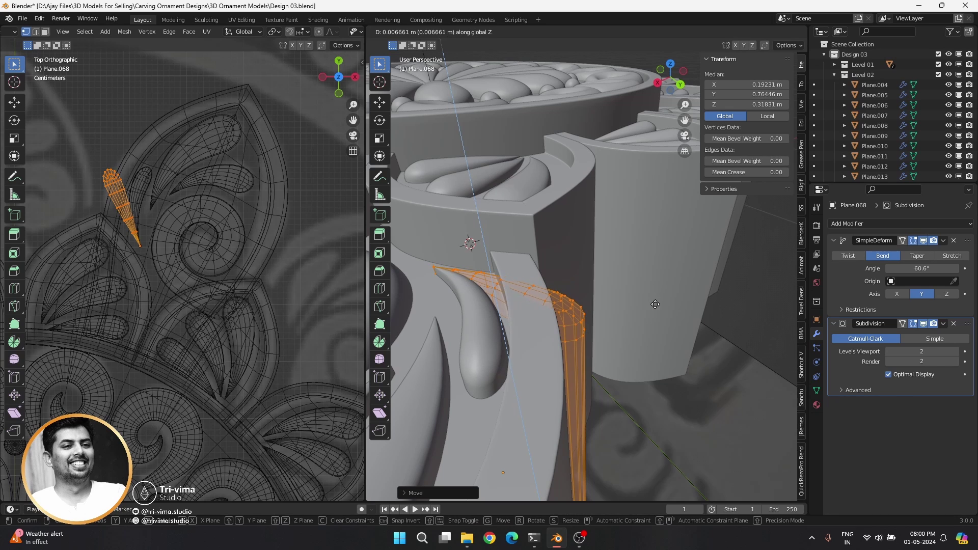
{"action": "left_click", "coordinate": [656, 304]}
{"action": "key", "text": "Tab"}
Step: Shorten Plane.068 along Z in Edit Mode and lift it slightly
{"action": "scroll", "coordinate": [655, 304], "scroll_direction": "down", "scroll_amount": 3}
{"action": "mouse_move", "coordinate": [655, 305]}
{"action": "middle_mouse_down"}
{"action": "mouse_move", "coordinate": [625, 327]}
{"action": "mouse_move", "coordinate": [654, 356]}
{"action": "middle_mouse_up"}
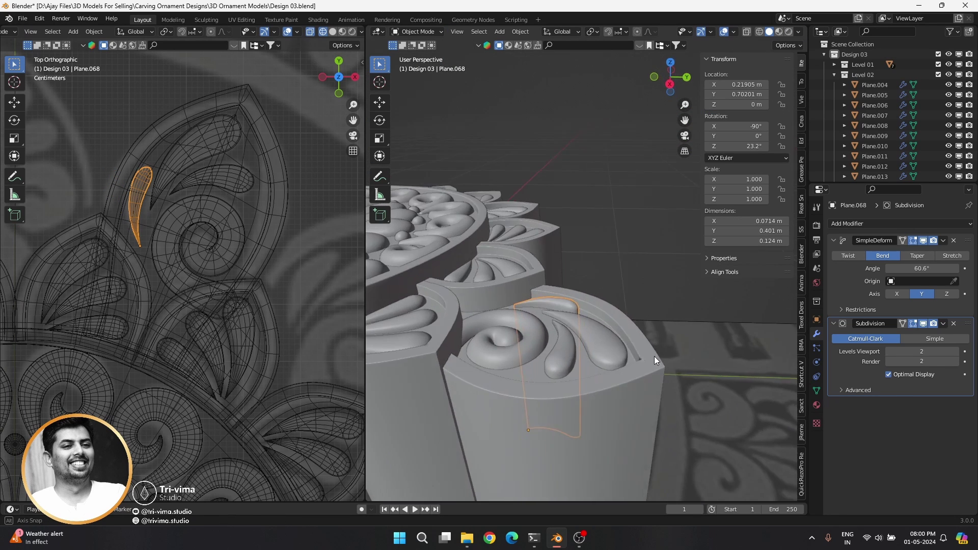
{"action": "scroll", "coordinate": [655, 357], "scroll_direction": "up", "scroll_amount": 3}
{"action": "key", "text": "Tab"}
{"action": "key", "text": "s"}
{"action": "key", "text": "z"}
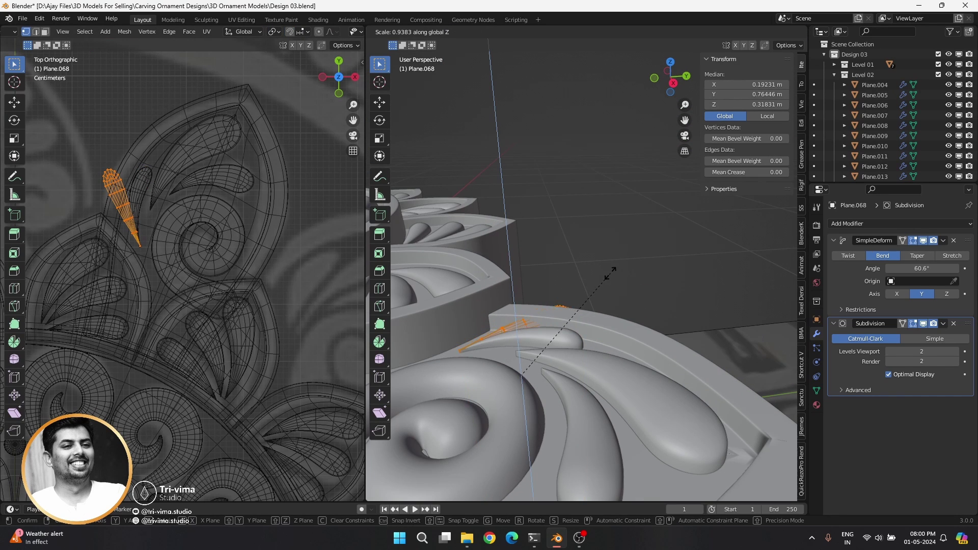
{"action": "left_click", "coordinate": [602, 277]}
{"action": "mouse_move", "coordinate": [606, 277]}
{"action": "middle_mouse_down"}
{"action": "mouse_move", "coordinate": [500, 303]}
{"action": "mouse_move", "coordinate": [582, 276]}
{"action": "middle_mouse_up"}
{"action": "key", "text": "g"}
{"action": "key", "text": "z"}
{"action": "left_click", "coordinate": [502, 301]}
Step: Shrink Plane.068's height further and nudge it along Z into its final seat
{"action": "key", "text": "s"}
{"action": "key", "text": "z"}
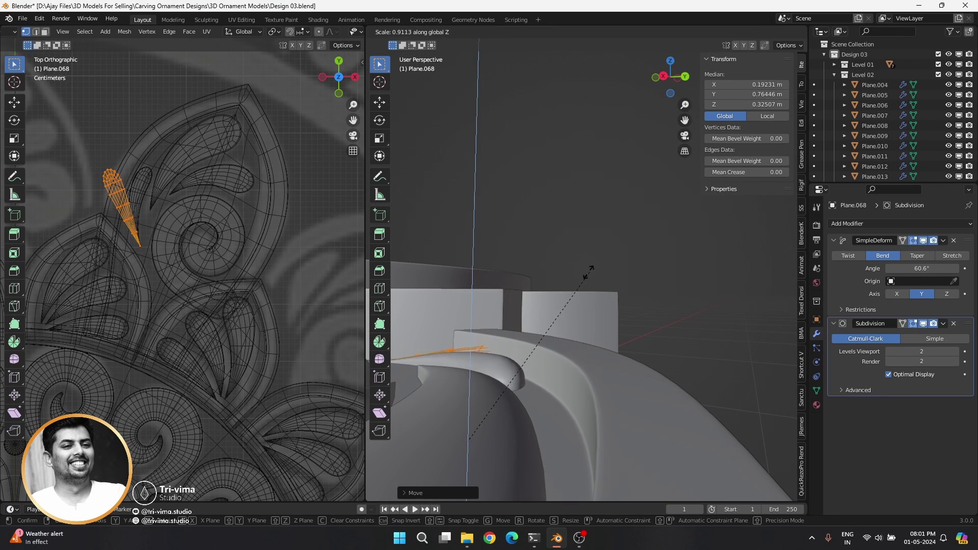
{"action": "left_click", "coordinate": [549, 289]}
{"action": "key", "text": "g"}
{"action": "key", "text": "z"}
{"action": "left_click", "coordinate": [553, 280]}
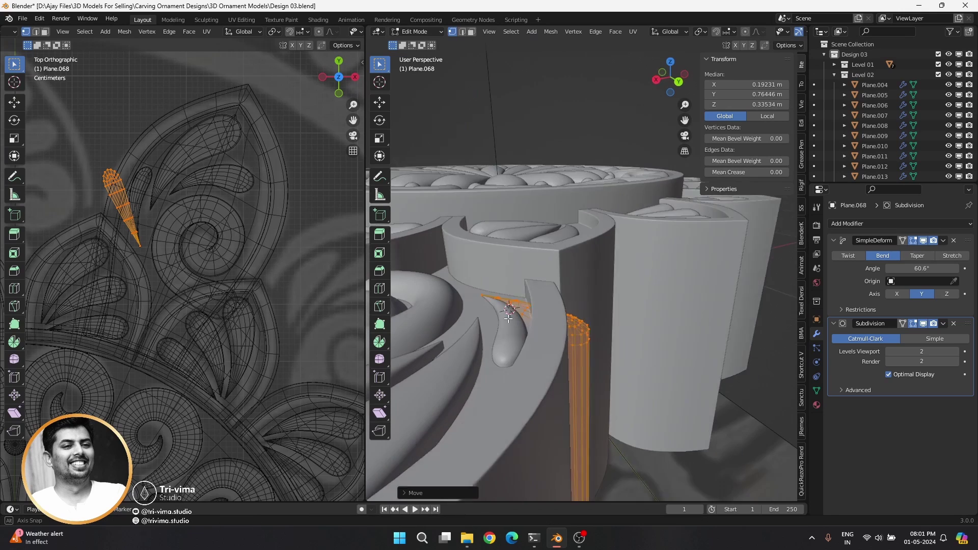
{"action": "mouse_move", "coordinate": [553, 280]}
{"action": "middle_mouse_down"}
{"action": "mouse_move", "coordinate": [506, 314]}
{"action": "mouse_move", "coordinate": [538, 377]}
{"action": "middle_mouse_up"}
{"action": "key", "text": "g"}
{"action": "key", "text": "z"}
{"action": "left_click", "coordinate": [504, 315]}
{"action": "key", "text": "Tab"}
Step: Shorten Plane.069 vertically and raise it slightly along Z
{"action": "left_click", "coordinate": [537, 377]}
{"action": "key", "text": "Tab"}
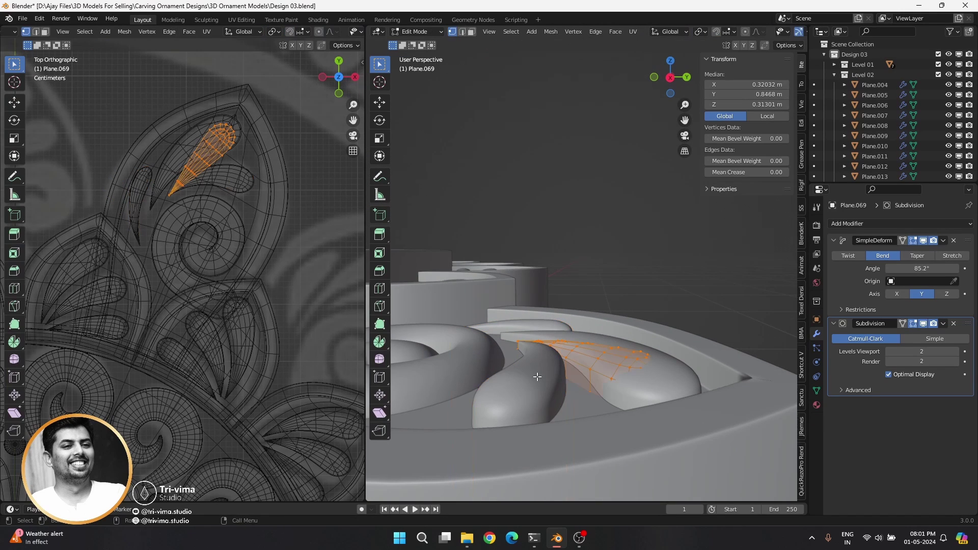
{"action": "key", "text": "s"}
{"action": "key", "text": "z"}
{"action": "left_click", "coordinate": [606, 292]}
{"action": "key", "text": "g"}
{"action": "key", "text": "z"}
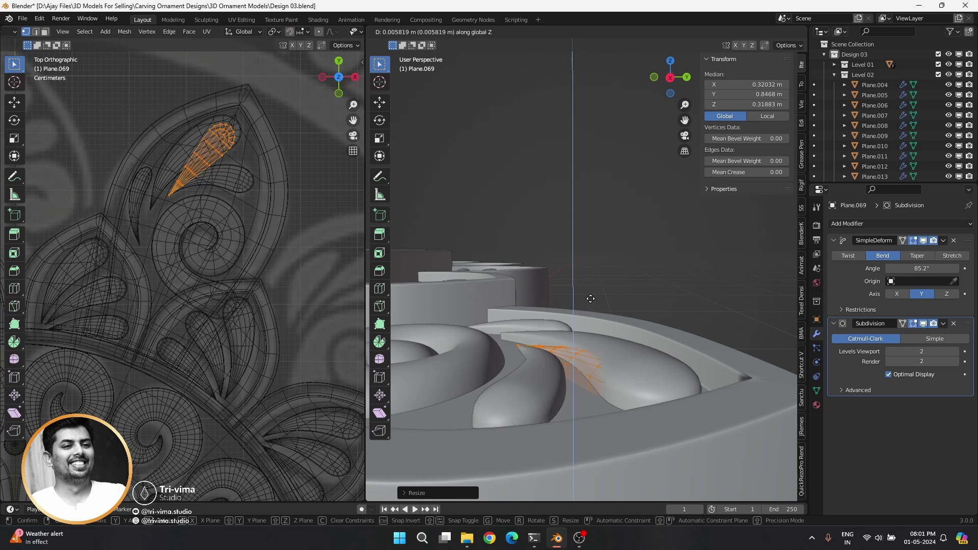
{"action": "left_click", "coordinate": [594, 294]}
{"action": "key", "text": "Tab"}
Step: Lower Plane.070's mesh slightly along Z
{"action": "left_click", "coordinate": [643, 357]}
{"action": "middle_click_drag", "start_coordinate": [643, 357], "coordinate": [617, 356]}
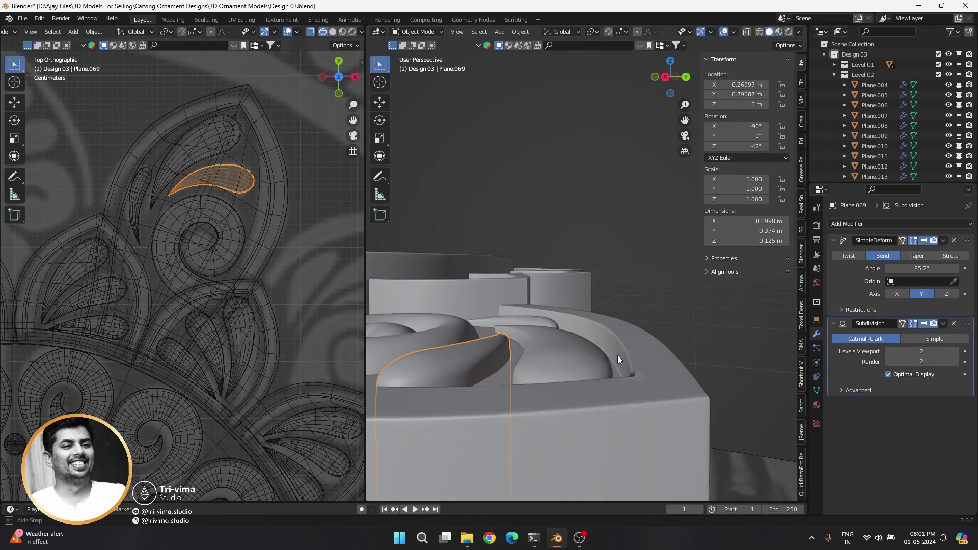
{"action": "key", "text": "Tab"}
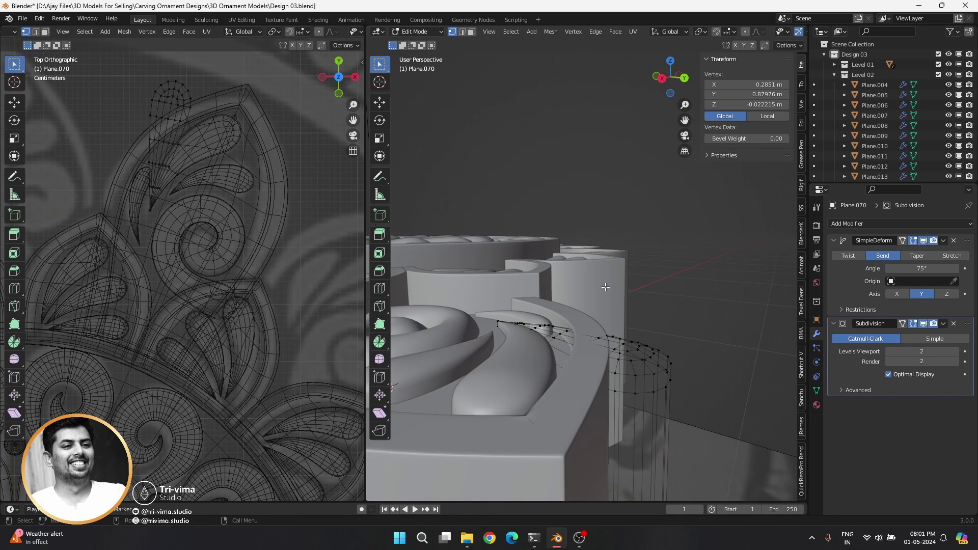
{"action": "key", "text": "Tab"}
{"action": "key", "text": "g"}
{"action": "key", "text": "z"}
{"action": "left_click", "coordinate": [618, 278]}
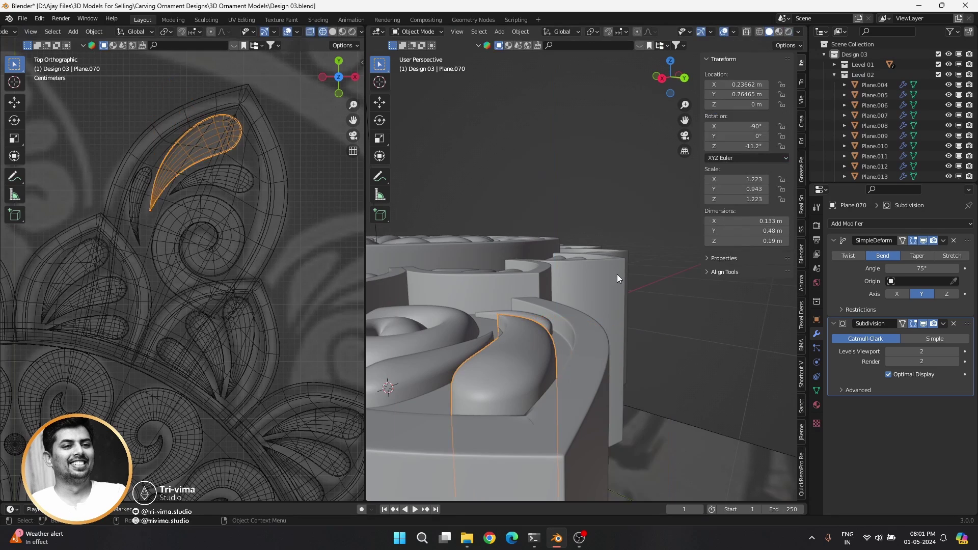
{"action": "key", "text": "Tab"}
{"action": "key", "text": "g"}
{"action": "key", "text": "z"}
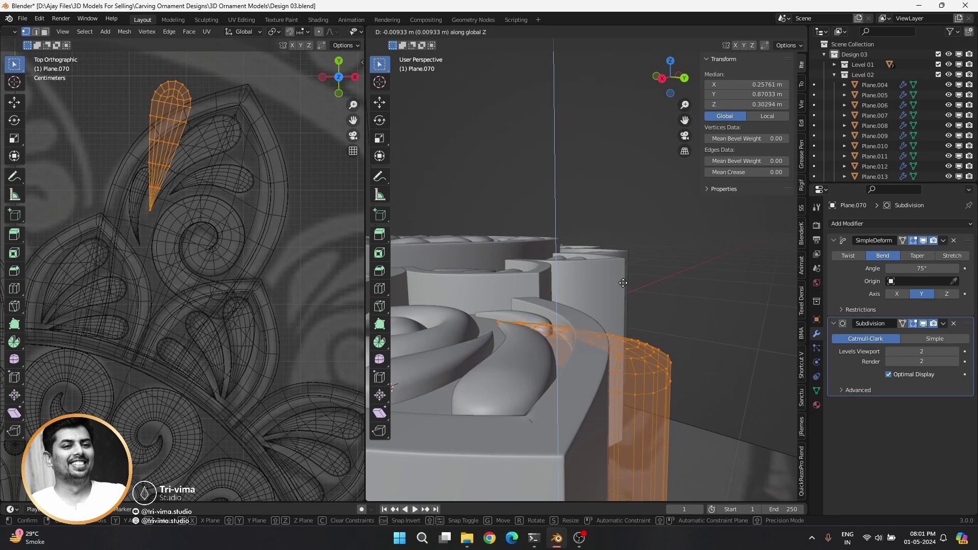
{"action": "left_click", "coordinate": [575, 307]}
{"action": "key", "text": "Tab"}
Step: Put the mirrored border Plane.071 into Edit Mode, viewed from above
{"action": "left_click", "coordinate": [586, 353]}
{"action": "key", "text": "Tab"}
{"action": "mouse_move", "coordinate": [587, 354]}
{"action": "middle_mouse_down"}
{"action": "mouse_move", "coordinate": [674, 322]}
{"action": "mouse_move", "coordinate": [662, 336]}
{"action": "middle_mouse_up"}
{"action": "scroll", "coordinate": [713, 296], "scroll_direction": "up", "scroll_amount": 3}
Step: Select the tip's left edge loop and slide a single tip edge to a new position
{"action": "scroll", "coordinate": [722, 285], "scroll_direction": "up", "scroll_amount": 3}
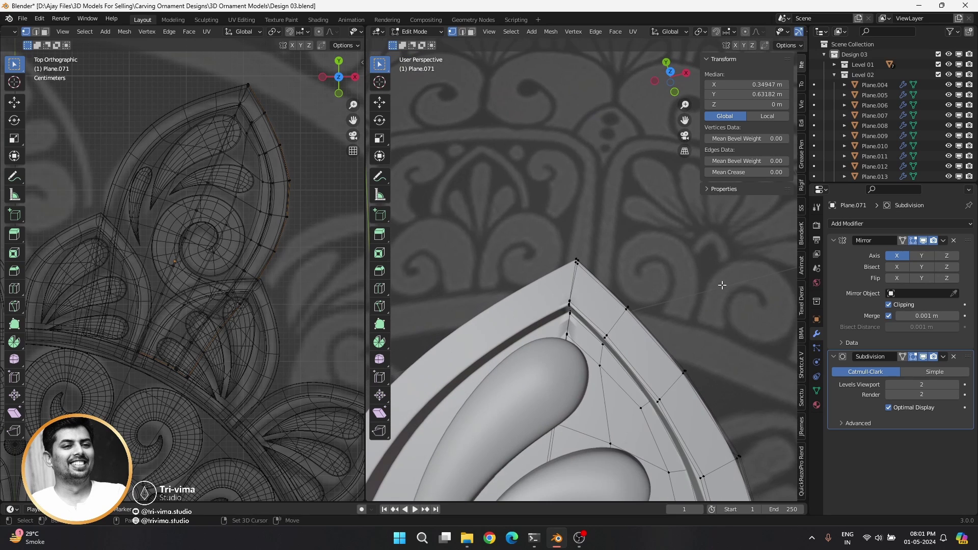
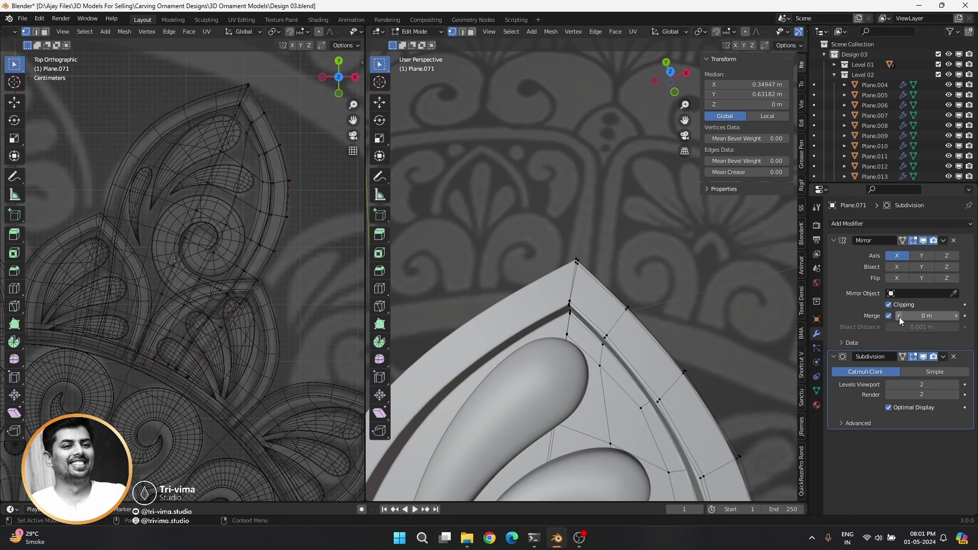
Step: Select the tip's left edge loop and slide a single tip edge to a new position
{"action": "scroll", "coordinate": [572, 346], "scroll_direction": "up", "scroll_amount": 2}
{"action": "scroll", "coordinate": [572, 346], "scroll_direction": "up", "scroll_amount": 2}
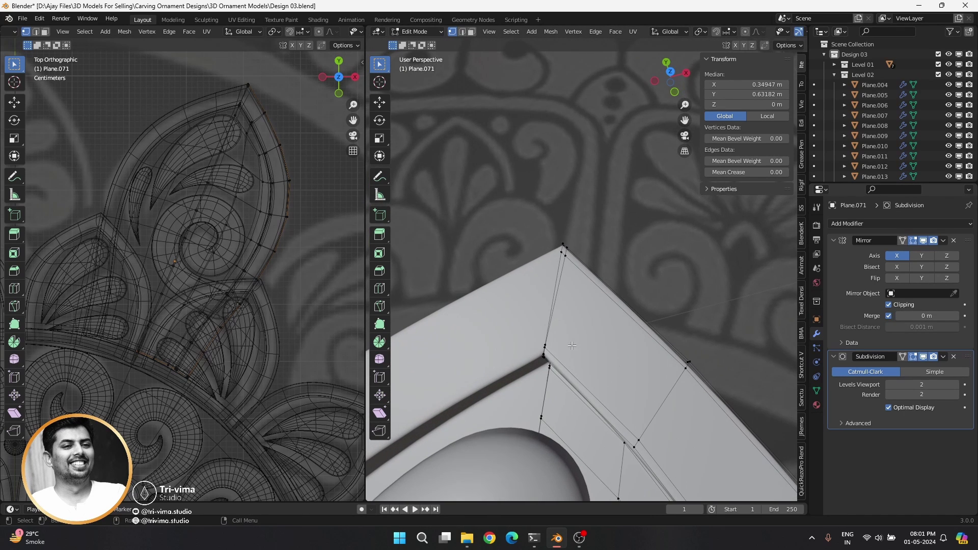
{"action": "left_click", "coordinate": [560, 284], "text": "alt"}
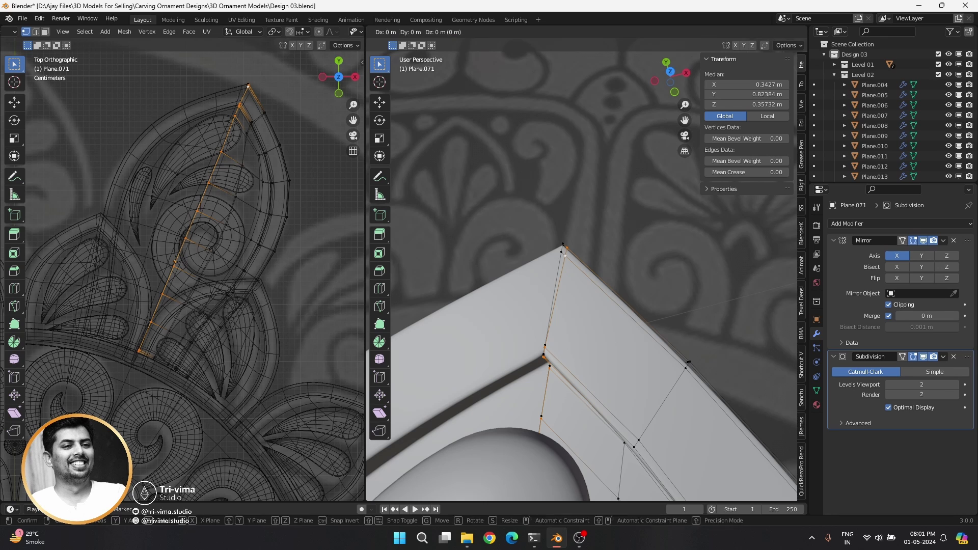
{"action": "scroll", "coordinate": [621, 337], "scroll_direction": "down", "scroll_amount": 5}
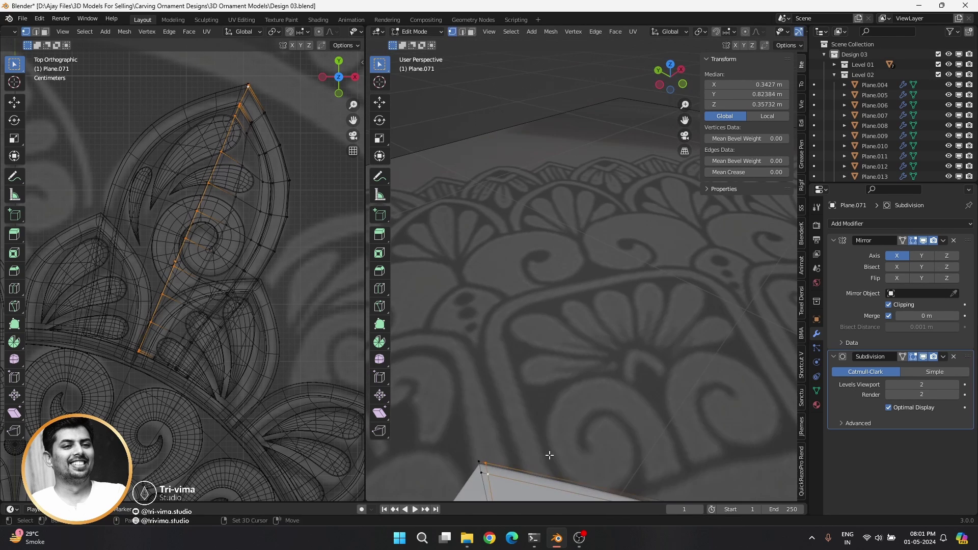
{"action": "middle_click_drag", "start_coordinate": [621, 337], "coordinate": [544, 408]}
{"action": "scroll", "coordinate": [544, 409], "scroll_direction": "up", "scroll_amount": 5}
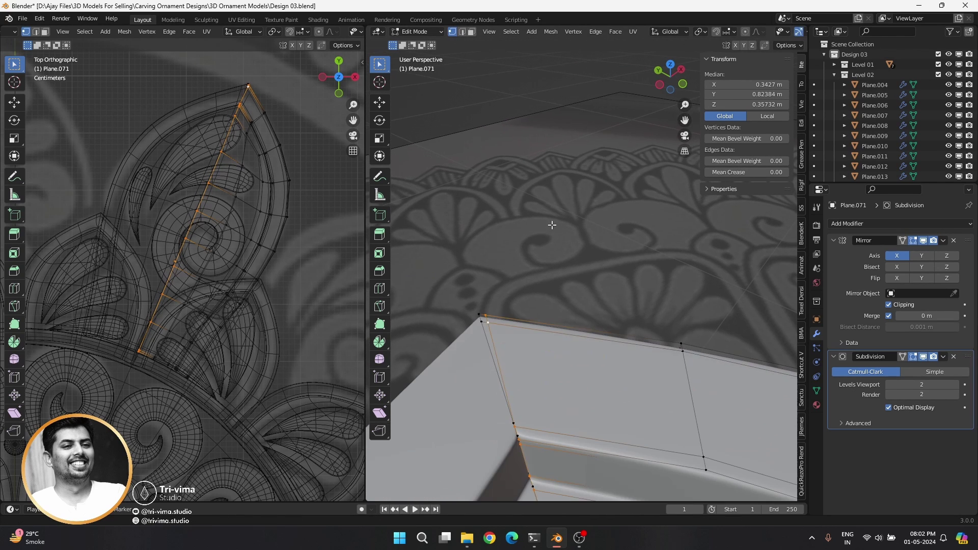
{"action": "left_click", "coordinate": [519, 423]}
{"action": "key", "text": "g"}
{"action": "key", "text": "g"}
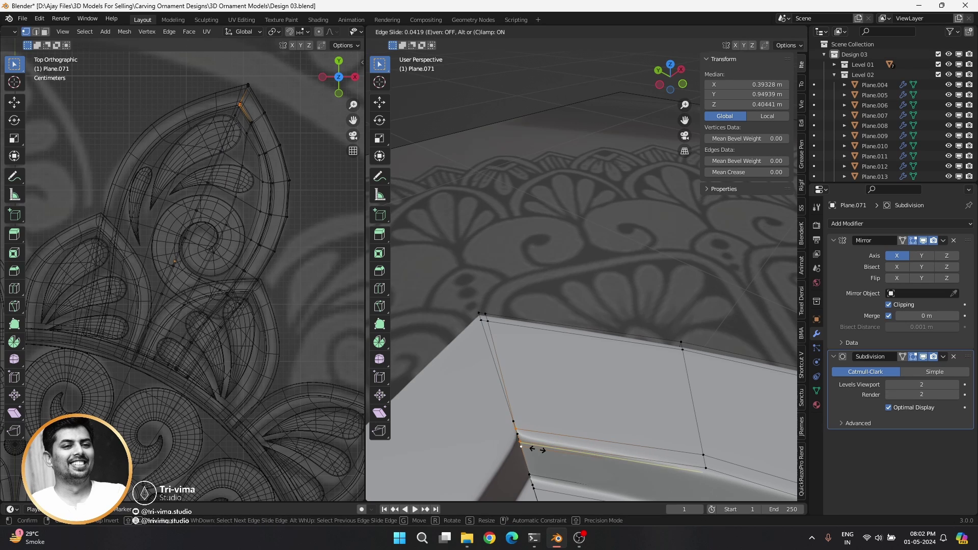
{"action": "left_click", "coordinate": [537, 447]}
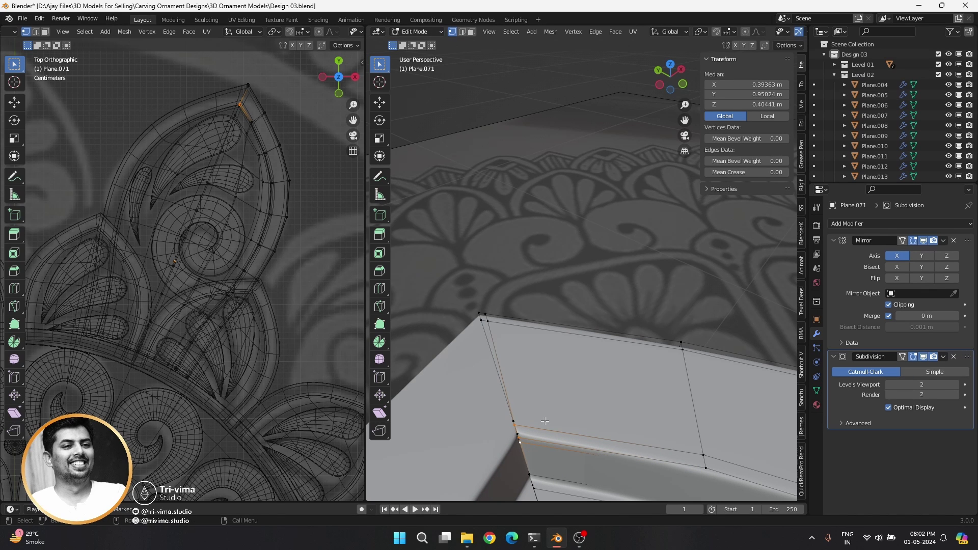
Step: Dissolve the tip's edge chain and place a new edge loop across the tip
{"action": "key", "text": "2"}
{"action": "key", "text": "x"}
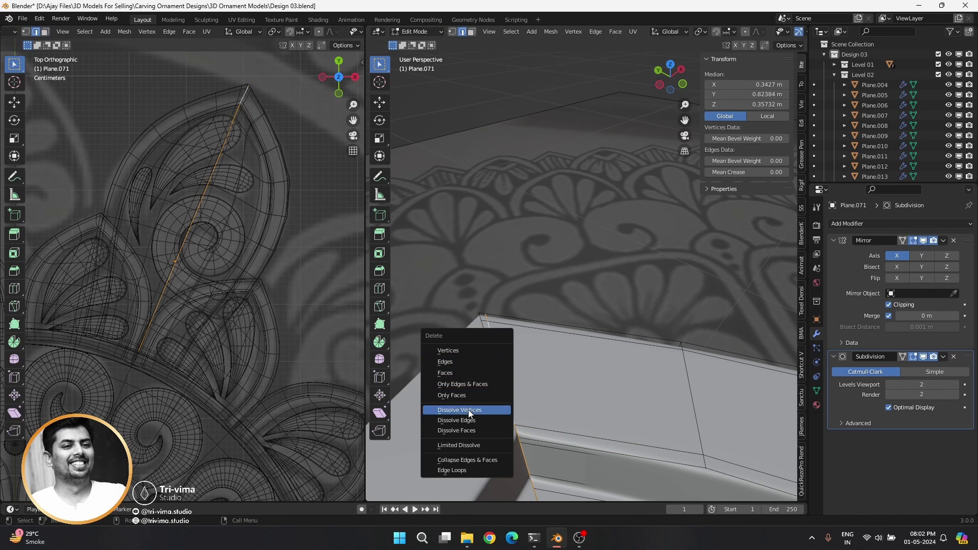
{"action": "left_click", "coordinate": [470, 421]}
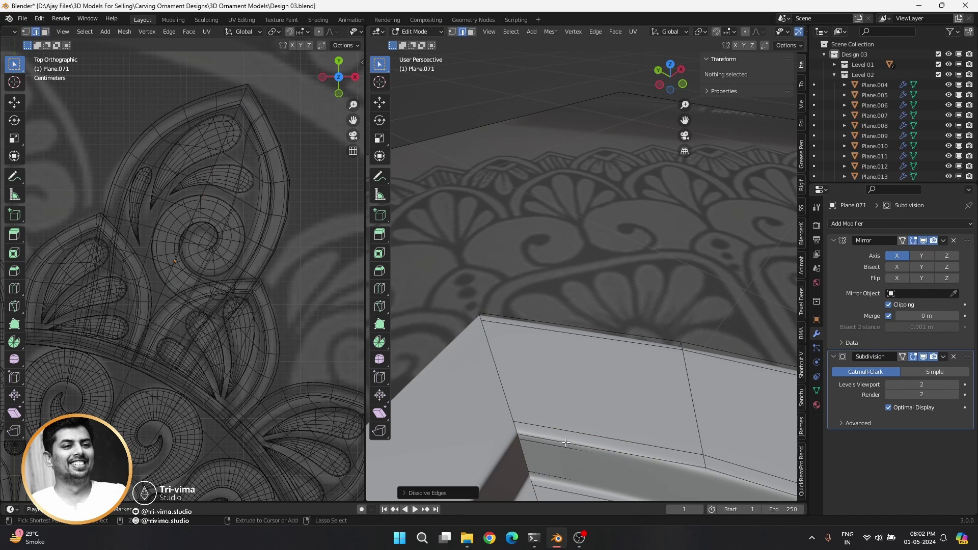
{"action": "left_click", "coordinate": [565, 443], "text": "alt"}
{"action": "key", "text": "g"}
{"action": "key", "text": "g"}
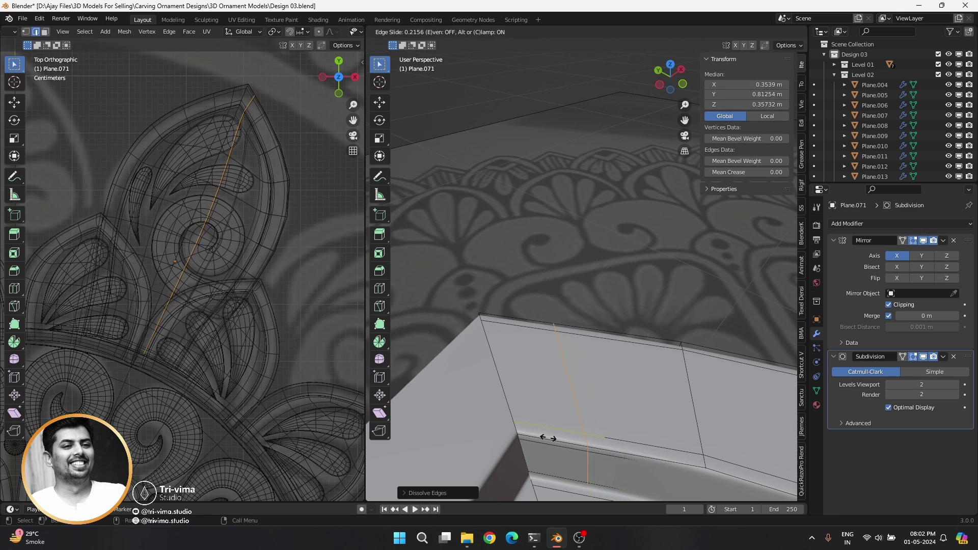
{"action": "left_click", "coordinate": [478, 423]}
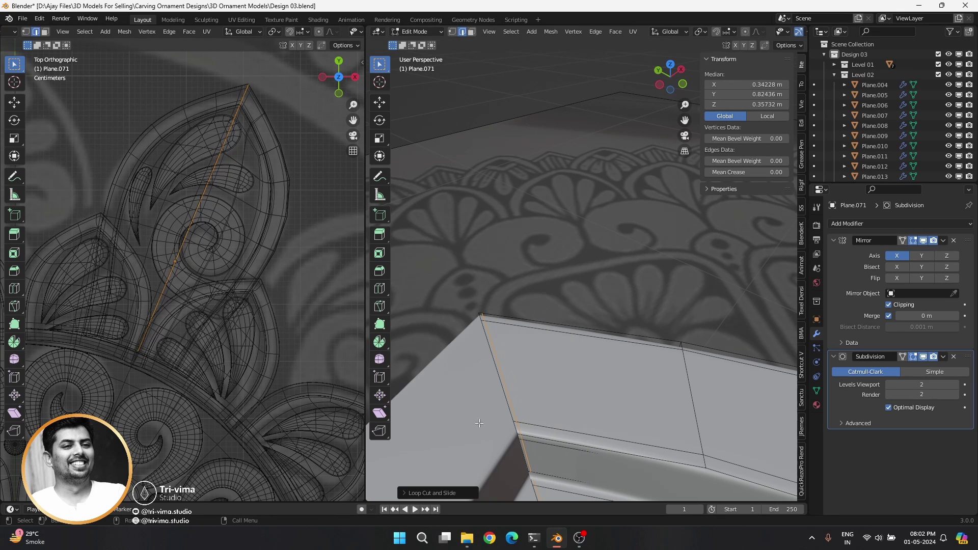
Step: Enable mirror merging at 0.001 m and add loop cuts near the groove
{"action": "left_click", "coordinate": [890, 315]}
{"action": "left_click", "coordinate": [955, 317]}
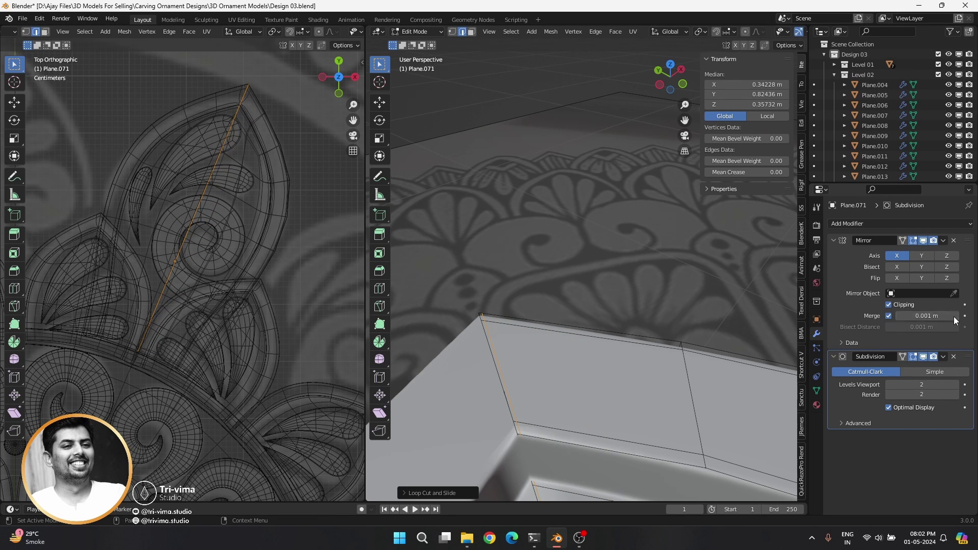
{"action": "middle_click_drag", "start_coordinate": [571, 346], "coordinate": [590, 320]}
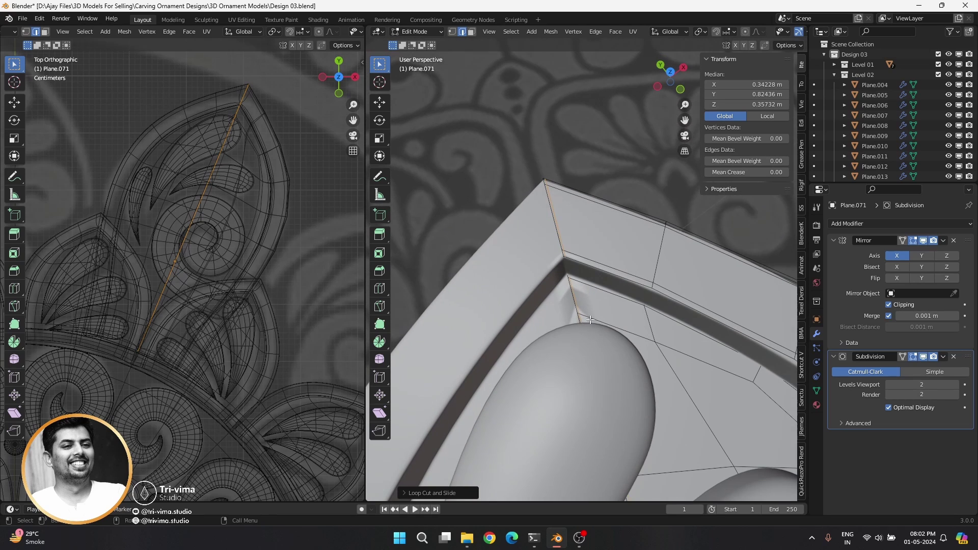
{"action": "key", "text": "ctrl+r"}
{"action": "left_click", "coordinate": [591, 248]}
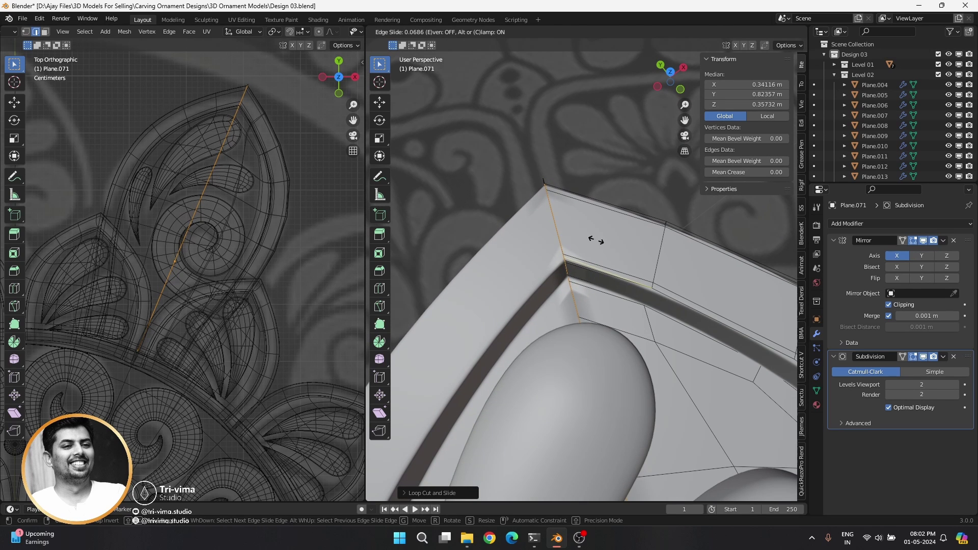
{"action": "right_click", "coordinate": [595, 241]}
{"action": "key", "text": "ctrl+z"}
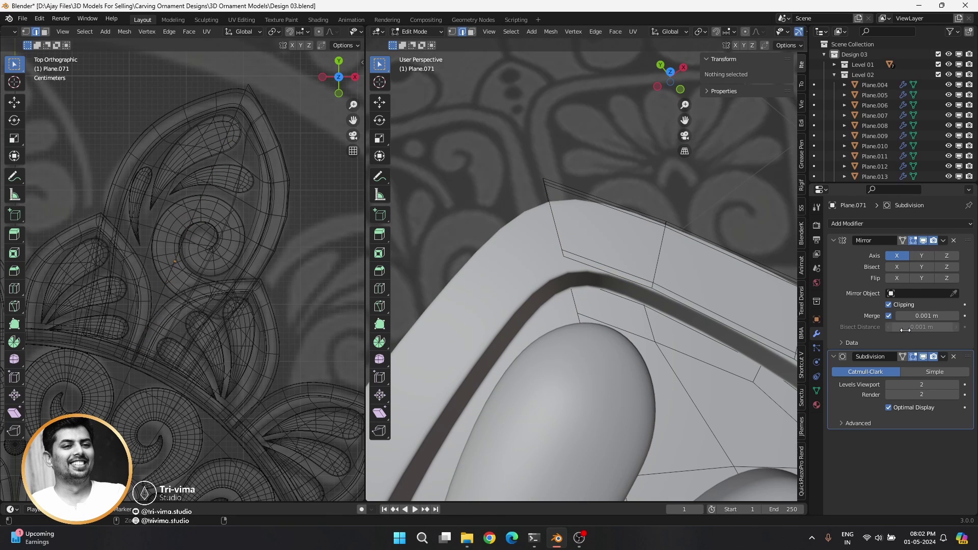
{"action": "key", "text": "ctrl+r"}
{"action": "left_click", "coordinate": [573, 263]}
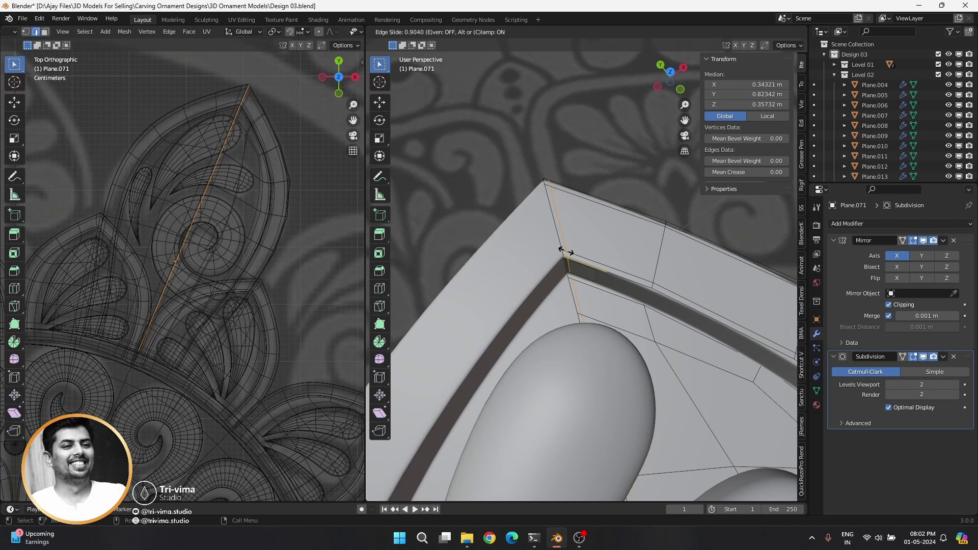
{"action": "left_click", "coordinate": [566, 251]}
{"action": "key", "text": "Tab"}
{"action": "scroll", "coordinate": [577, 231], "scroll_direction": "down", "scroll_amount": 3}
Step: Select the spiral curve and leaf pieces and set the pivot to Individual Origins
{"action": "scroll", "coordinate": [518, 261], "scroll_direction": "down", "scroll_amount": 2}
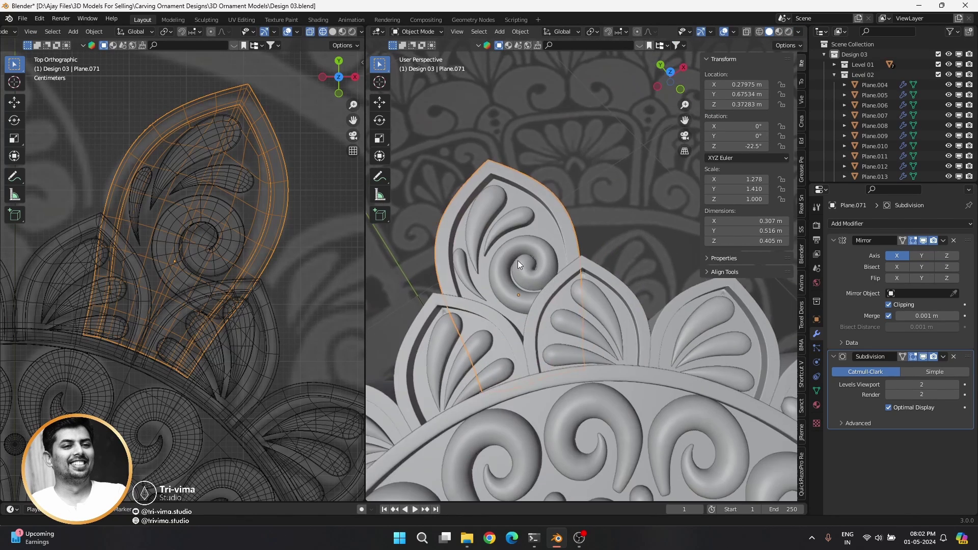
{"action": "mouse_move", "coordinate": [517, 261]}
{"action": "middle_mouse_down"}
{"action": "mouse_move", "coordinate": [524, 329]}
{"action": "mouse_move", "coordinate": [527, 301]}
{"action": "middle_mouse_up"}
{"action": "left_click", "coordinate": [577, 329]}
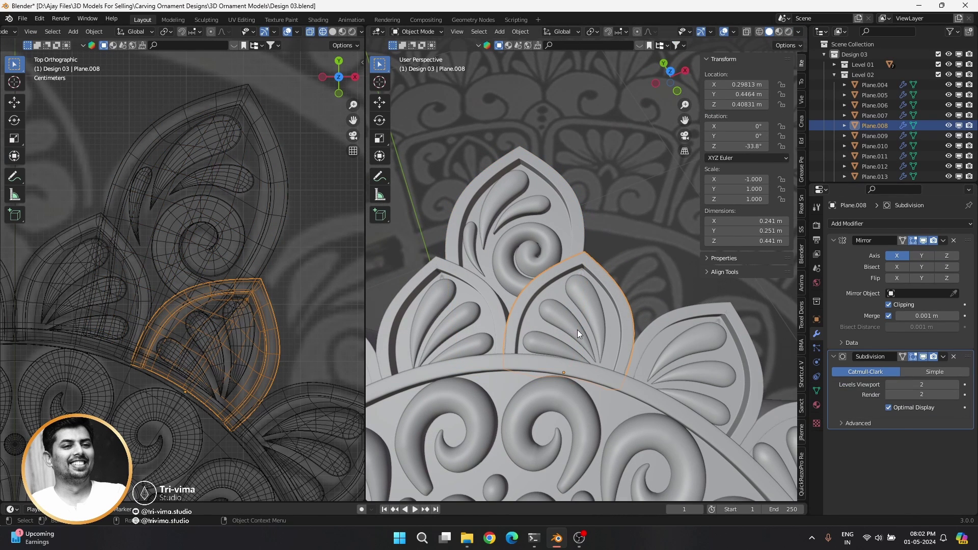
{"action": "scroll", "coordinate": [542, 305], "scroll_direction": "down", "scroll_amount": 2}
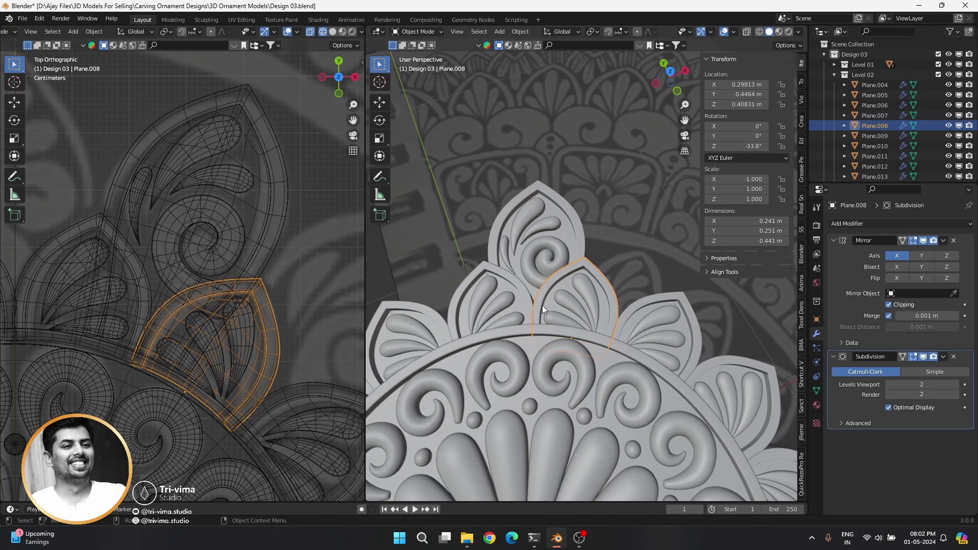
{"action": "scroll", "coordinate": [295, 273], "scroll_direction": "down", "scroll_amount": 5}
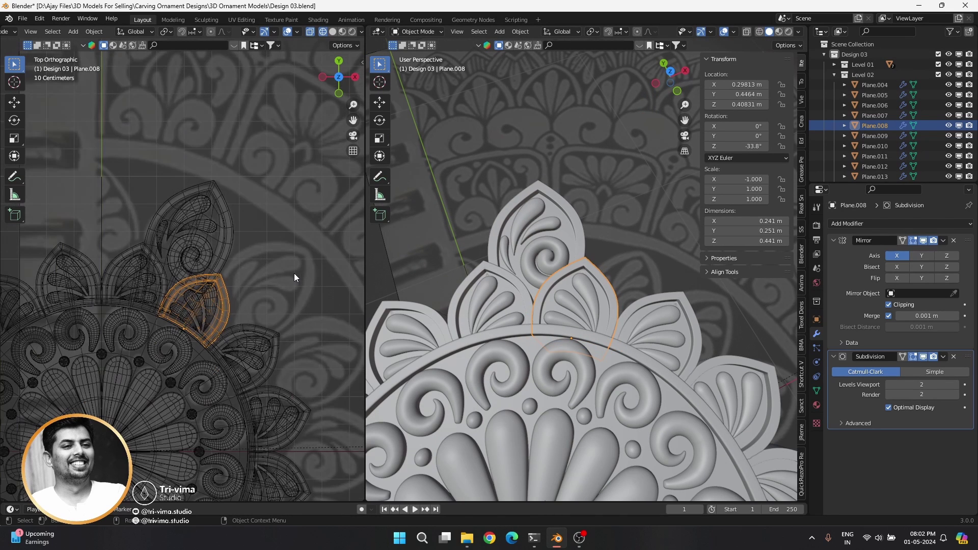
{"action": "left_click", "coordinate": [186, 244]}
{"action": "left_click_drag", "start_coordinate": [146, 191], "coordinate": [210, 244], "text": "shift"}
{"action": "scroll", "coordinate": [61, 195], "scroll_direction": "down", "scroll_amount": 1}
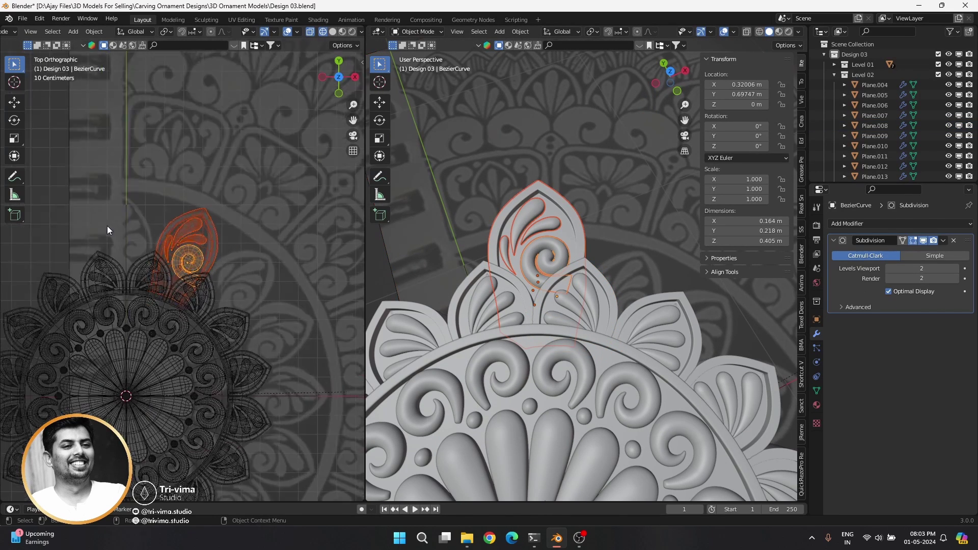
{"action": "scroll", "coordinate": [107, 226], "scroll_direction": "down", "scroll_amount": 2}
{"action": "left_click", "coordinate": [166, 32]}
{"action": "left_click", "coordinate": [176, 54]}
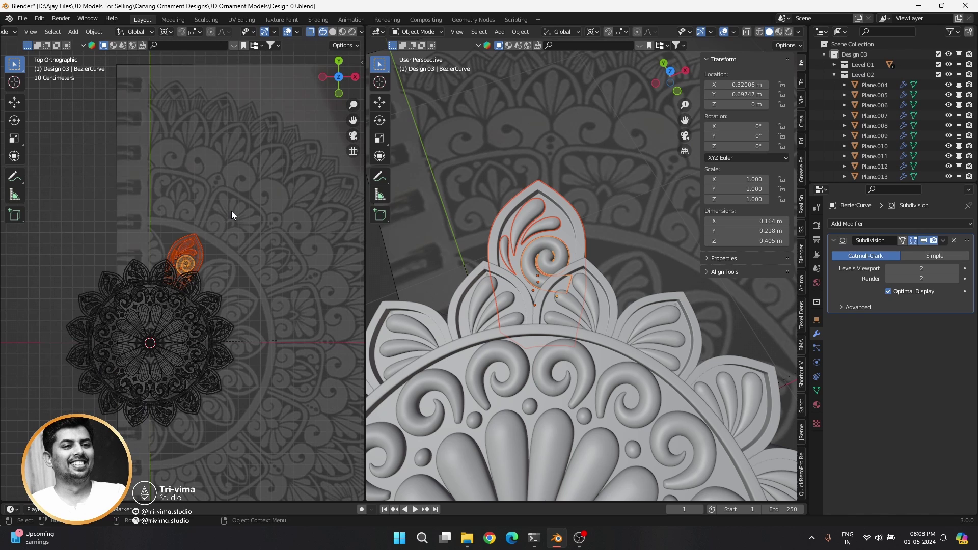
Step: Set leaf Plane.070's bottom ring of vertices to Median Z 0 in X-ray view
{"action": "left_click", "coordinate": [200, 258]}
{"action": "left_click", "coordinate": [197, 256]}
{"action": "key", "text": "KP_Decimal"}
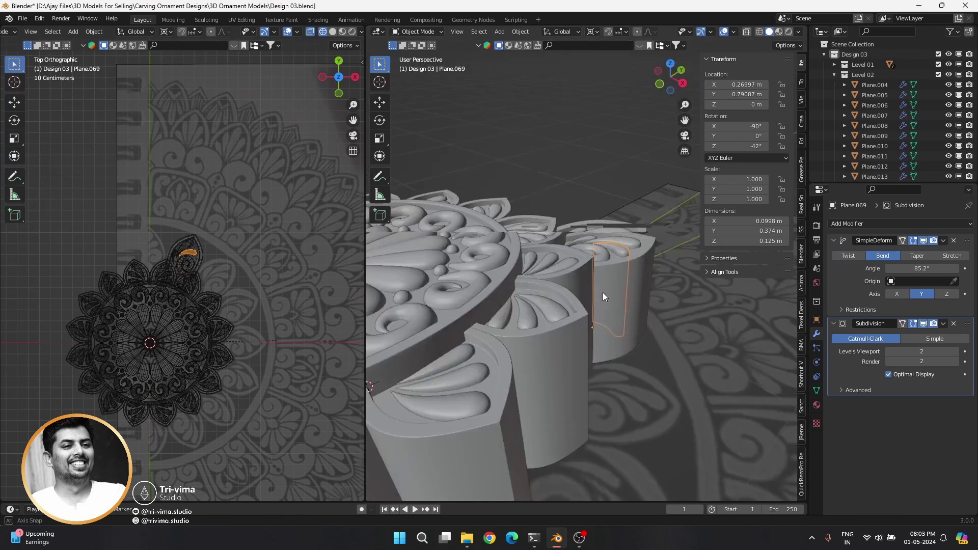
{"action": "key", "text": "Tab"}
{"action": "key", "text": "alt+z"}
{"action": "left_click_drag", "start_coordinate": [622, 388], "coordinate": [704, 435]}
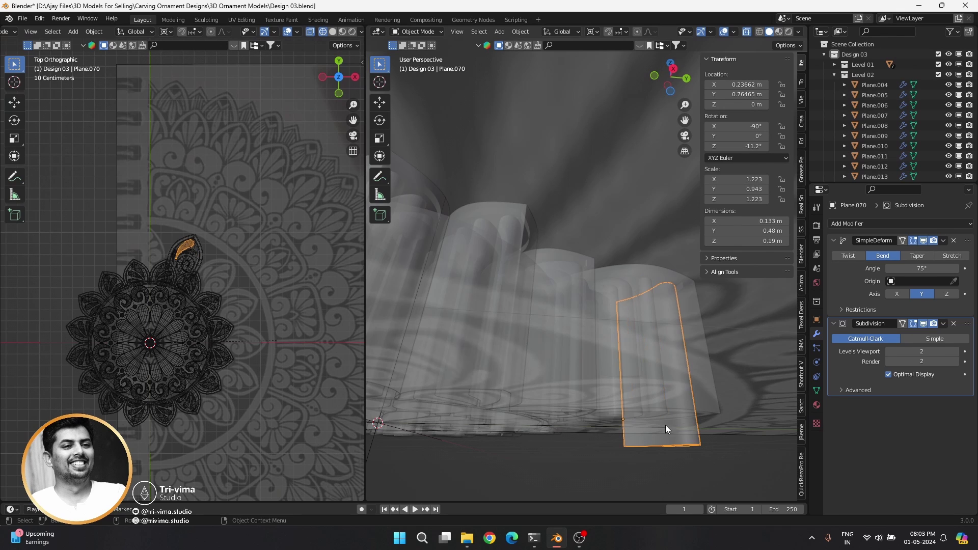
{"action": "key", "text": "alt+q"}
{"action": "left_click_drag", "start_coordinate": [603, 441], "coordinate": [730, 444]}
{"action": "left_click", "coordinate": [753, 105]}
{"action": "type", "text": "0"}
{"action": "key", "text": "Return"}
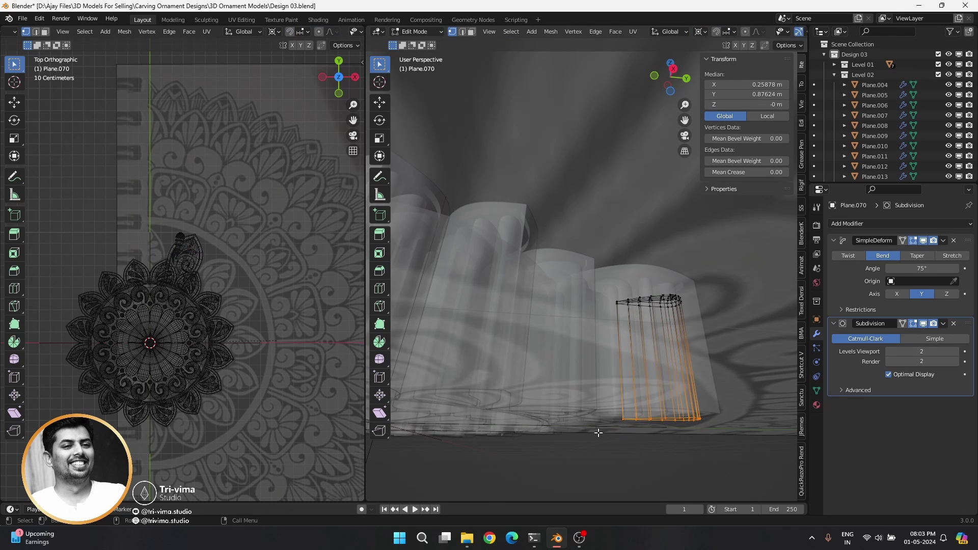
{"action": "key", "text": "Tab"}
Step: Re-edit leaf Plane.069, then switch to leaf Plane.068 and select its whole mesh
{"action": "middle_click_drag", "start_coordinate": [626, 412], "coordinate": [617, 60]}
{"action": "left_click", "coordinate": [650, 254]}
{"action": "key", "text": "Tab"}
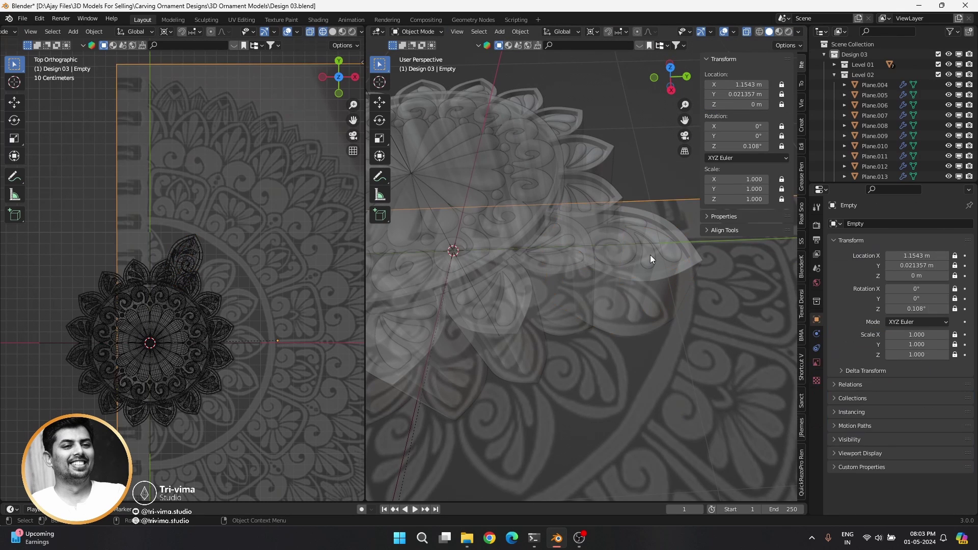
{"action": "middle_click_drag", "start_coordinate": [650, 255], "coordinate": [622, 379]}
{"action": "middle_click_drag", "start_coordinate": [692, 363], "coordinate": [625, 219]}
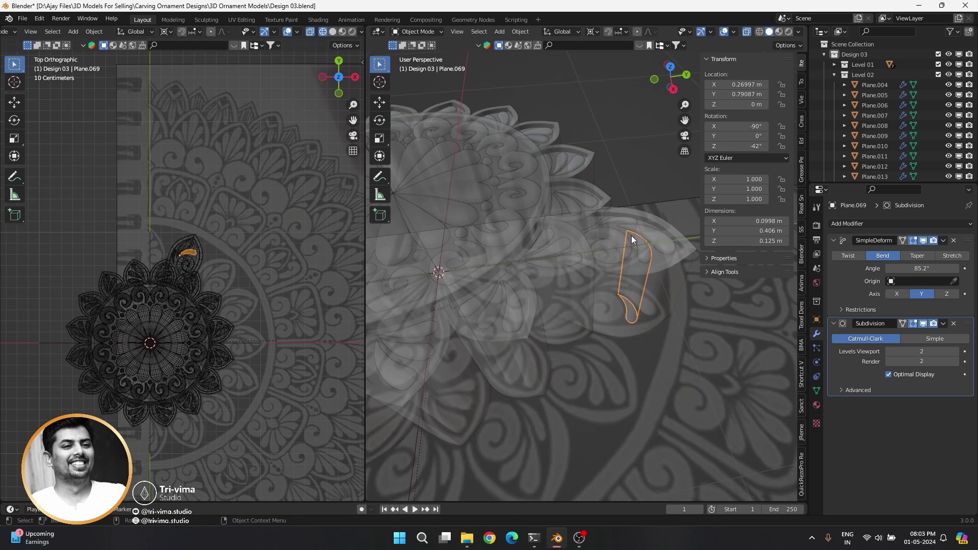
{"action": "key", "text": "alt+q"}
{"action": "left_click_drag", "start_coordinate": [579, 240], "coordinate": [637, 300]}
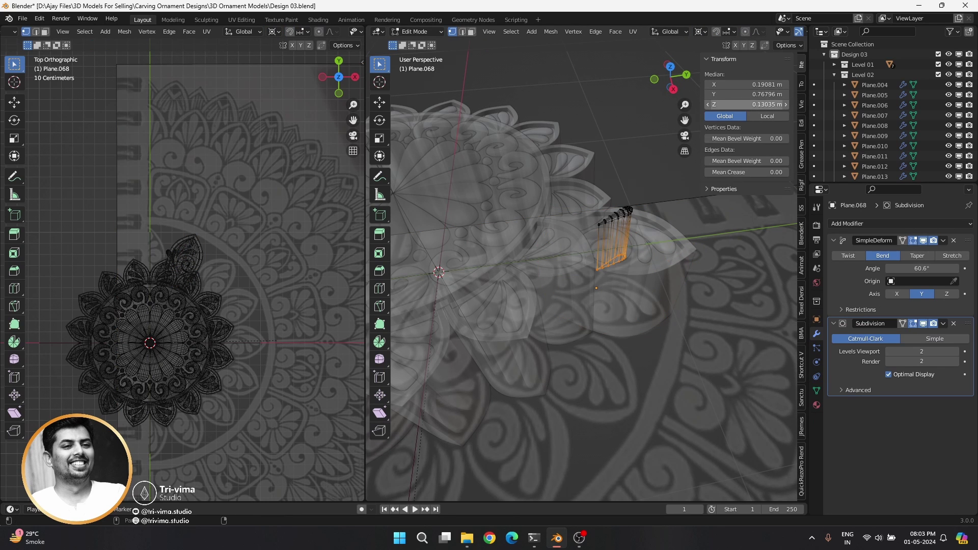
{"action": "key", "text": "a"}
{"action": "key", "text": "Tab"}
Step: Select scroll petal Plane.071 and view it from the side
{"action": "left_click", "coordinate": [662, 287]}
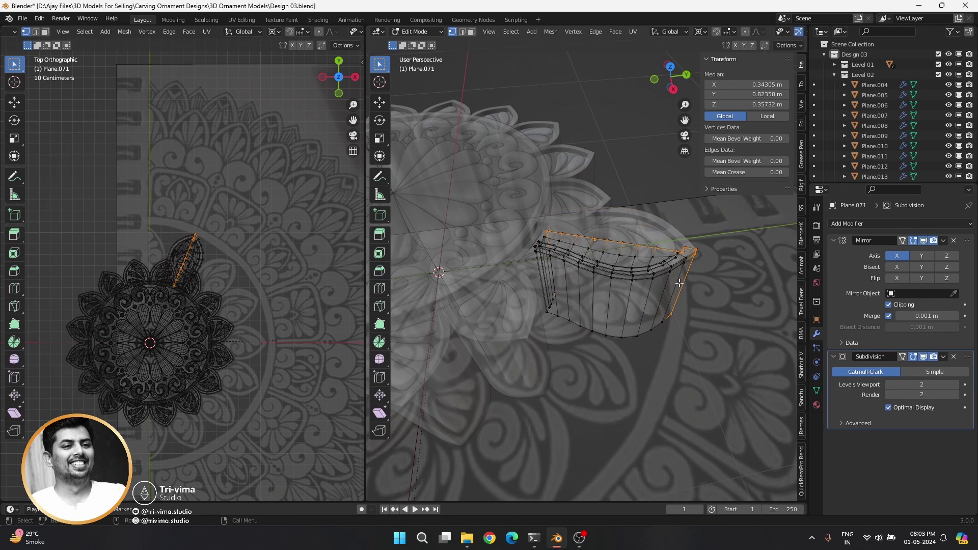
{"action": "mouse_move", "coordinate": [662, 287]}
{"action": "middle_mouse_down"}
{"action": "mouse_move", "coordinate": [629, 240]}
{"action": "mouse_move", "coordinate": [592, 374]}
{"action": "middle_mouse_up"}
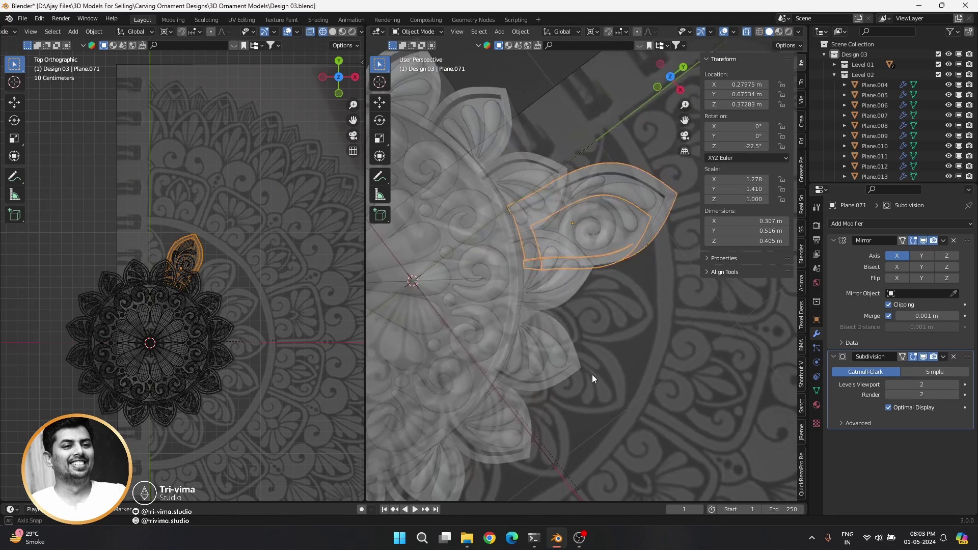
{"action": "scroll", "coordinate": [525, 188], "scroll_direction": "up", "scroll_amount": 2}
{"action": "scroll", "coordinate": [152, 293], "scroll_direction": "up", "scroll_amount": 2}
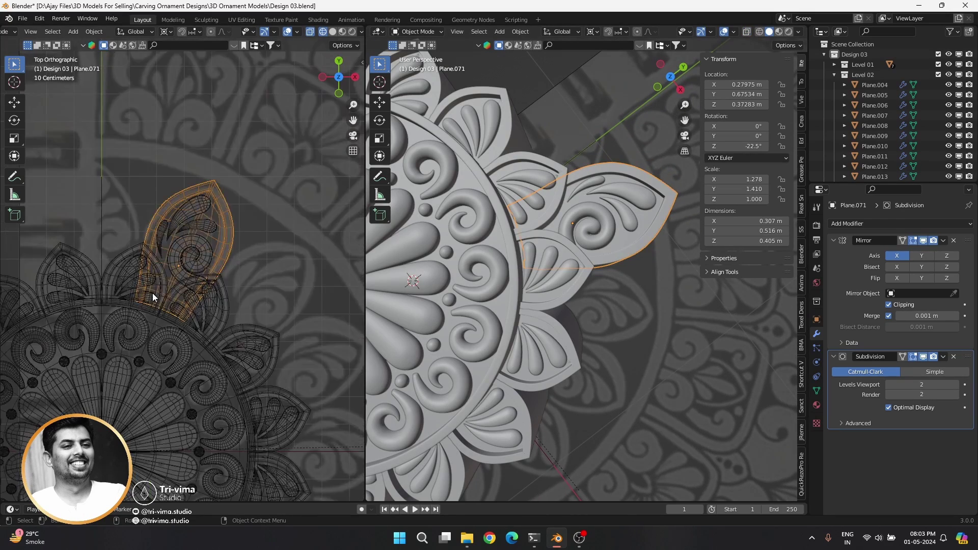
{"action": "scroll", "coordinate": [152, 292], "scroll_direction": "up", "scroll_amount": 3}
Step: On fan piece Plane.004, dissolve the stray rim edge and cut a new edge loop in its place
{"action": "left_click", "coordinate": [81, 227]}
{"action": "key", "text": "Tab"}
{"action": "scroll", "coordinate": [84, 243], "scroll_direction": "up", "scroll_amount": 3}
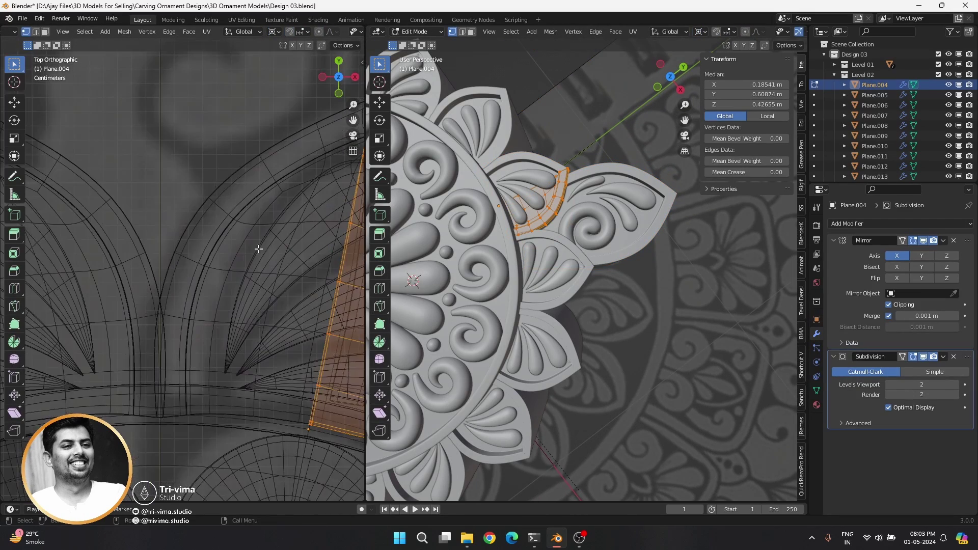
{"action": "scroll", "coordinate": [180, 289], "scroll_direction": "up", "scroll_amount": 3}
{"action": "key", "text": "2"}
{"action": "left_click", "coordinate": [230, 349]}
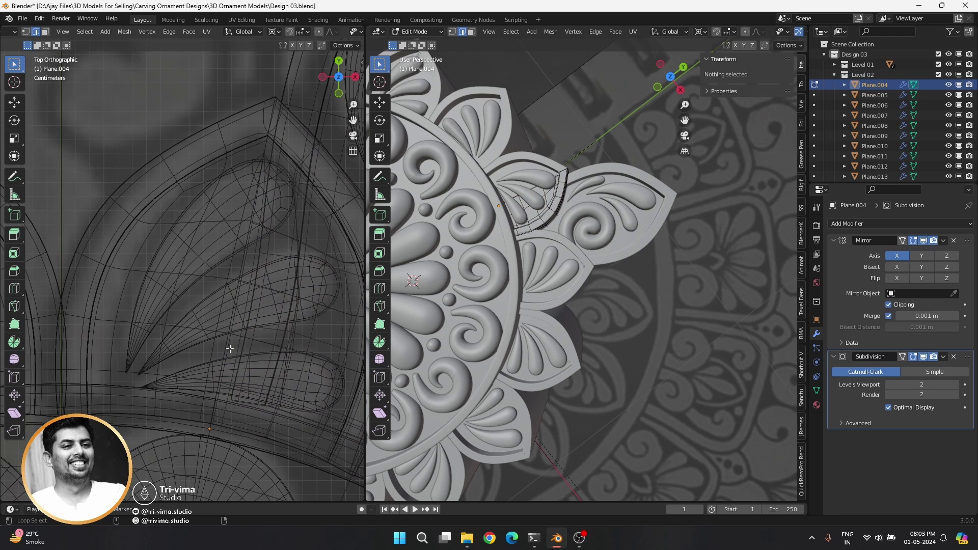
{"action": "key", "text": "x"}
{"action": "left_click", "coordinate": [230, 349]}
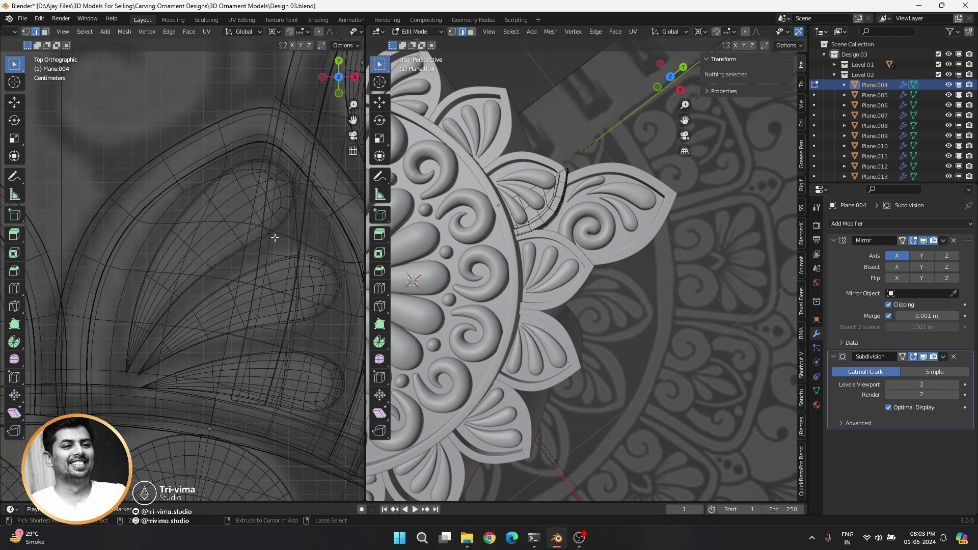
{"action": "scroll", "coordinate": [551, 176], "scroll_direction": "up", "scroll_amount": 3}
{"action": "scroll", "coordinate": [548, 184], "scroll_direction": "up", "scroll_amount": 3}
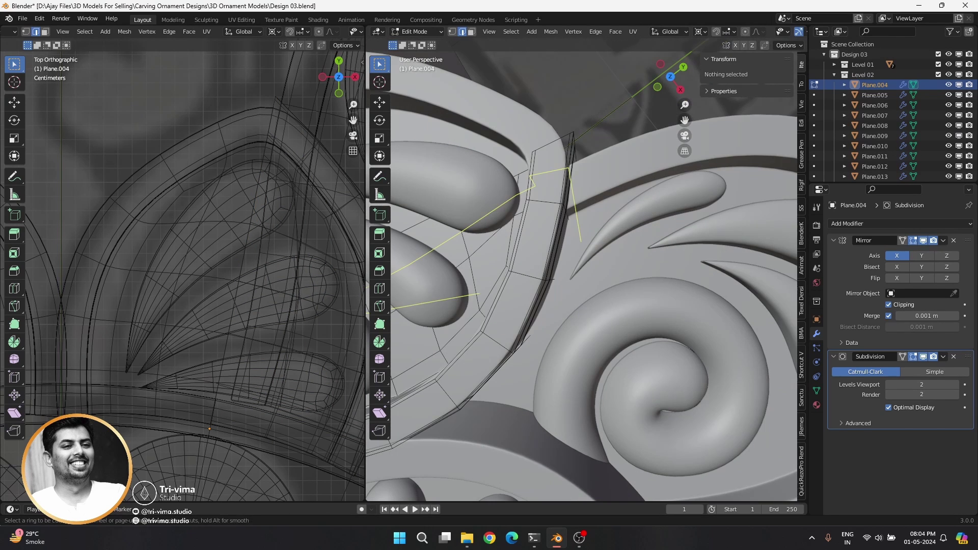
{"action": "left_click", "coordinate": [579, 163]}
{"action": "left_click", "coordinate": [583, 164]}
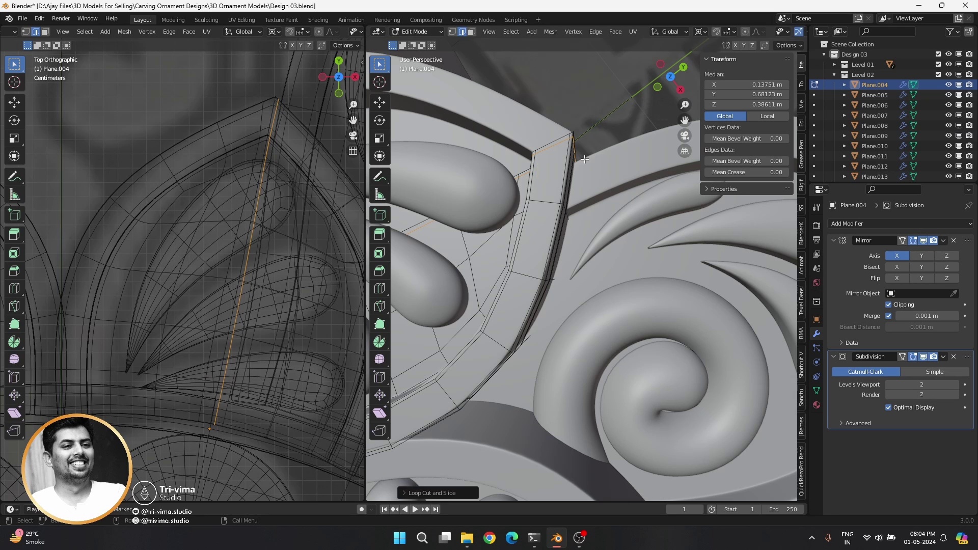
{"action": "key", "text": "Tab"}
Step: On petal Plane.008, dissolve the extra corner edge loop and slide in a replacement loop
{"action": "mouse_move", "coordinate": [584, 163]}
{"action": "middle_mouse_down"}
{"action": "mouse_move", "coordinate": [542, 386]}
{"action": "mouse_move", "coordinate": [521, 253]}
{"action": "middle_mouse_up"}
{"action": "left_click", "coordinate": [521, 253]}
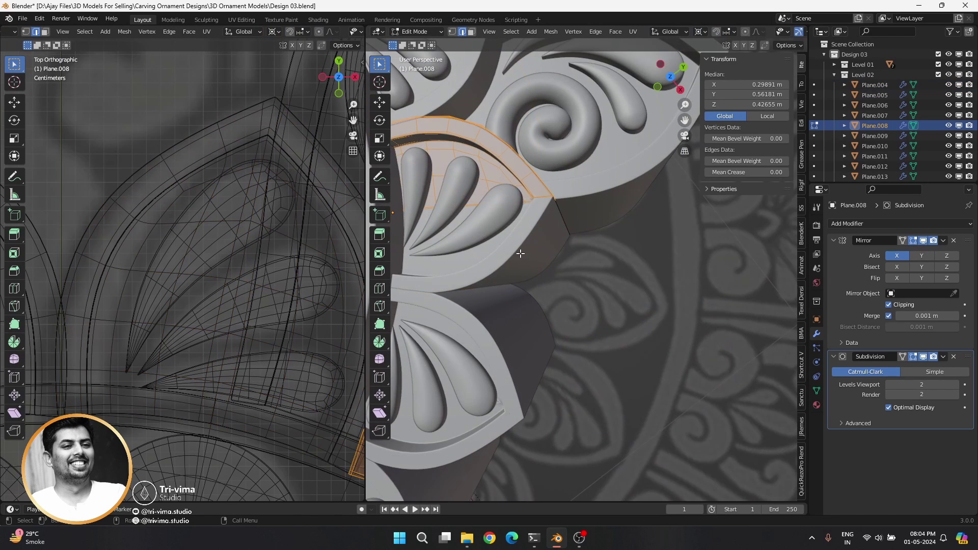
{"action": "scroll", "coordinate": [530, 184], "scroll_direction": "up", "scroll_amount": 3}
{"action": "scroll", "coordinate": [509, 245], "scroll_direction": "down", "scroll_amount": 2}
{"action": "key", "text": "Tab"}
{"action": "left_click", "coordinate": [507, 254], "text": "alt"}
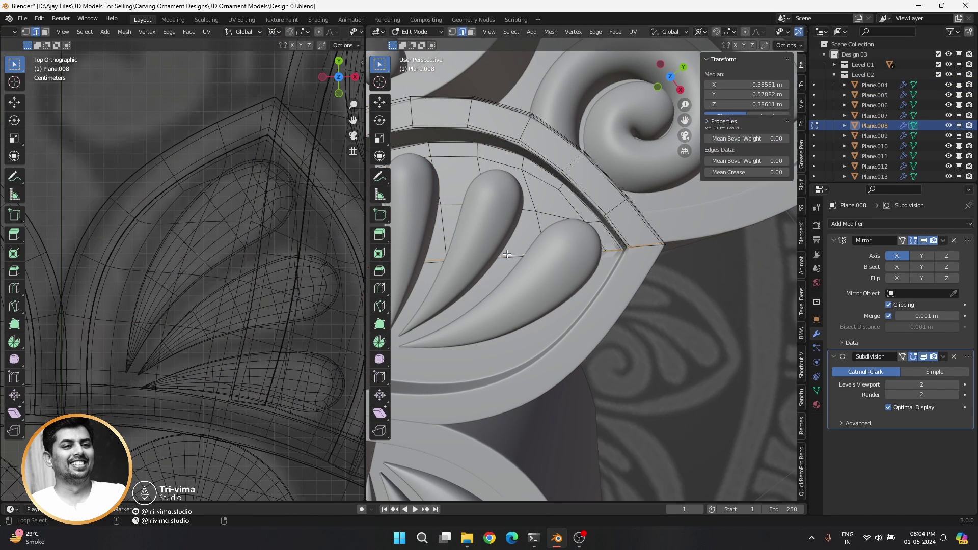
{"action": "right_click", "coordinate": [507, 255]}
{"action": "left_click", "coordinate": [506, 255]}
{"action": "key", "text": "g"}
{"action": "key", "text": "g"}
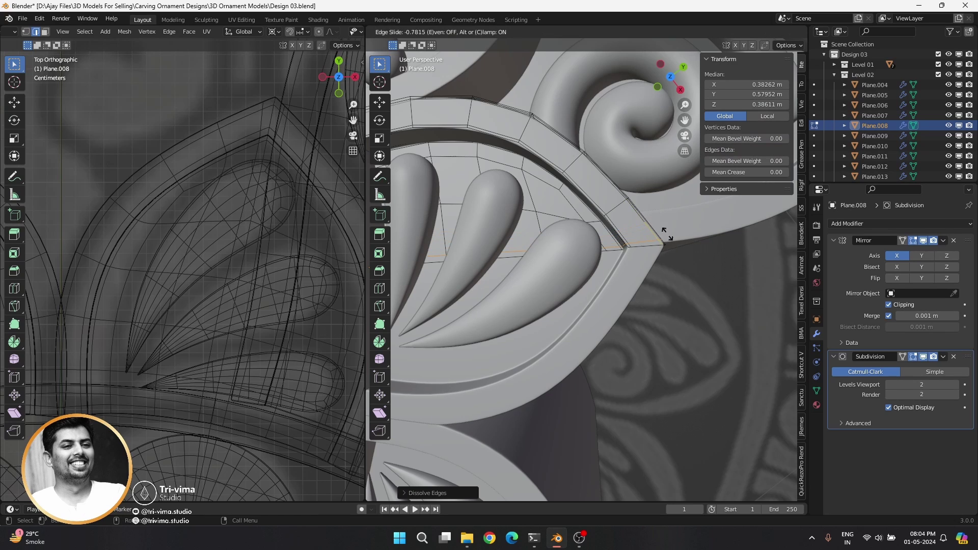
{"action": "left_click", "coordinate": [668, 235]}
{"action": "key", "text": "Tab"}
Step: On petal Plane.012, dissolve the extra corner edge and slide a new loop across the rim
{"action": "scroll", "coordinate": [595, 374], "scroll_direction": "down", "scroll_amount": 3}
{"action": "scroll", "coordinate": [575, 237], "scroll_direction": "up", "scroll_amount": 2}
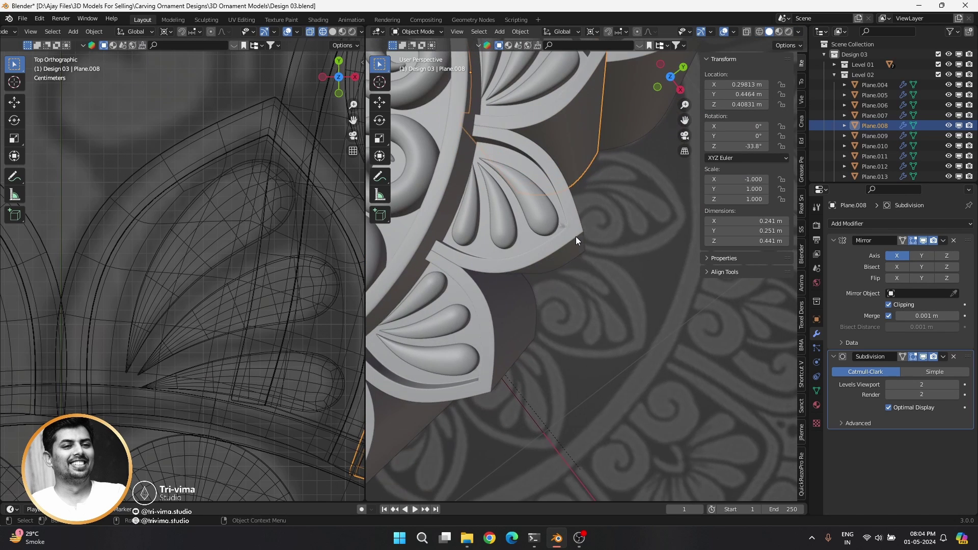
{"action": "left_click", "coordinate": [576, 236]}
{"action": "key", "text": "Tab"}
{"action": "left_click", "coordinate": [577, 189], "text": "alt"}
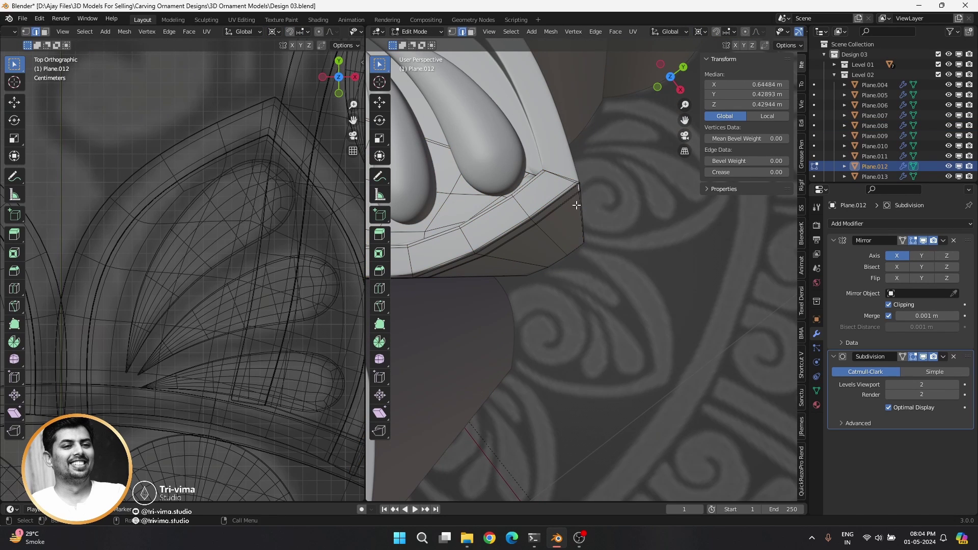
{"action": "key", "text": "x"}
{"action": "left_click", "coordinate": [605, 213]}
{"action": "scroll", "coordinate": [558, 250], "scroll_direction": "up", "scroll_amount": 2}
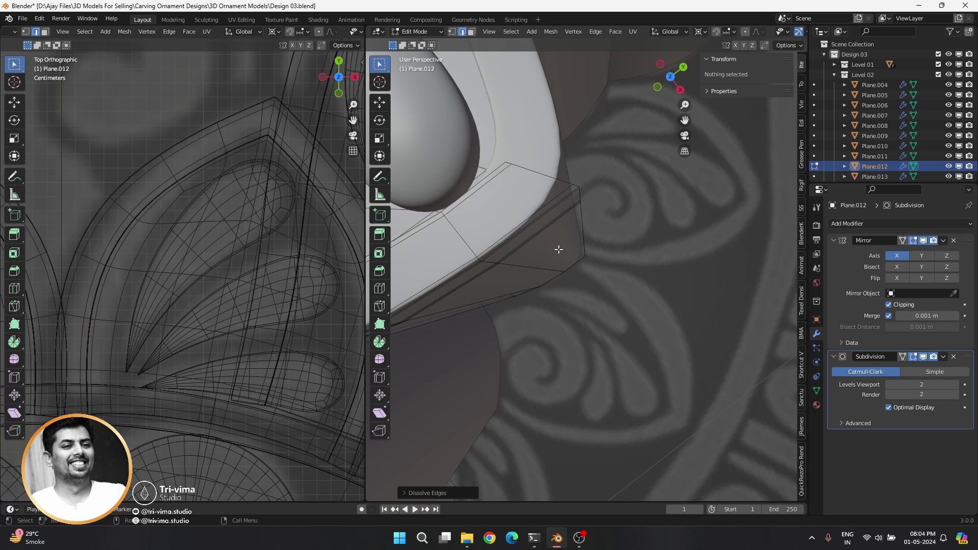
{"action": "left_click", "coordinate": [535, 228], "text": "alt"}
{"action": "key", "text": "g"}
{"action": "key", "text": "g"}
{"action": "left_click", "coordinate": [585, 210]}
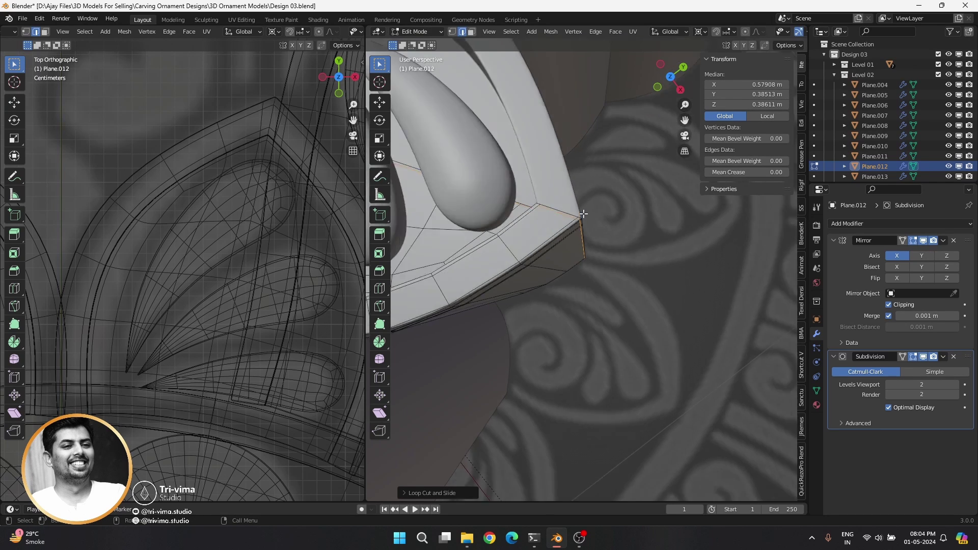
{"action": "scroll", "coordinate": [561, 254], "scroll_direction": "down", "scroll_amount": 4}
Step: On petal Plane.016, dissolve the extra corner edge and slide a new rim loop into place
{"action": "middle_click_drag", "start_coordinate": [515, 297], "coordinate": [592, 236], "text": "shift"}
{"action": "left_click", "coordinate": [599, 224], "text": "alt"}
{"action": "scroll", "coordinate": [599, 225], "scroll_direction": "up", "scroll_amount": 4}
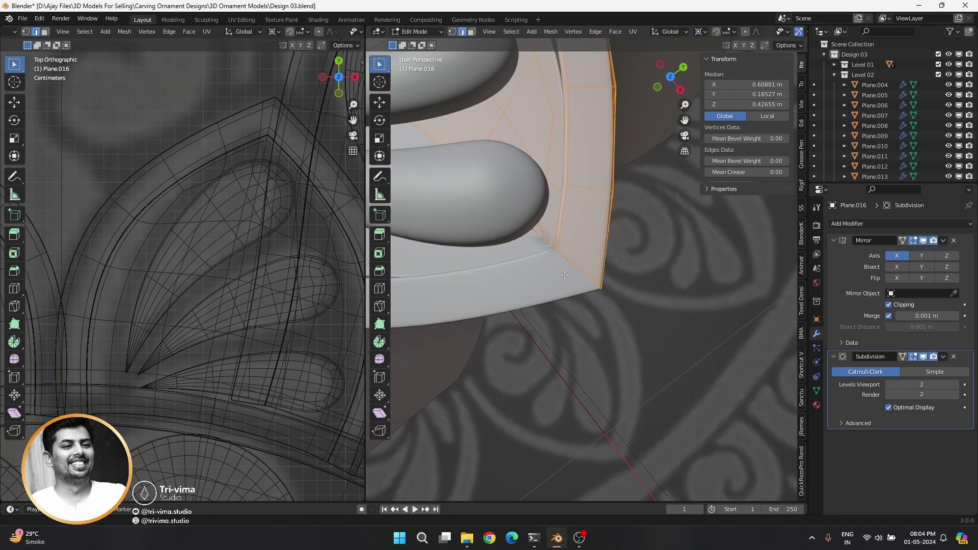
{"action": "left_click", "coordinate": [588, 245], "text": "alt"}
{"action": "key", "text": "x"}
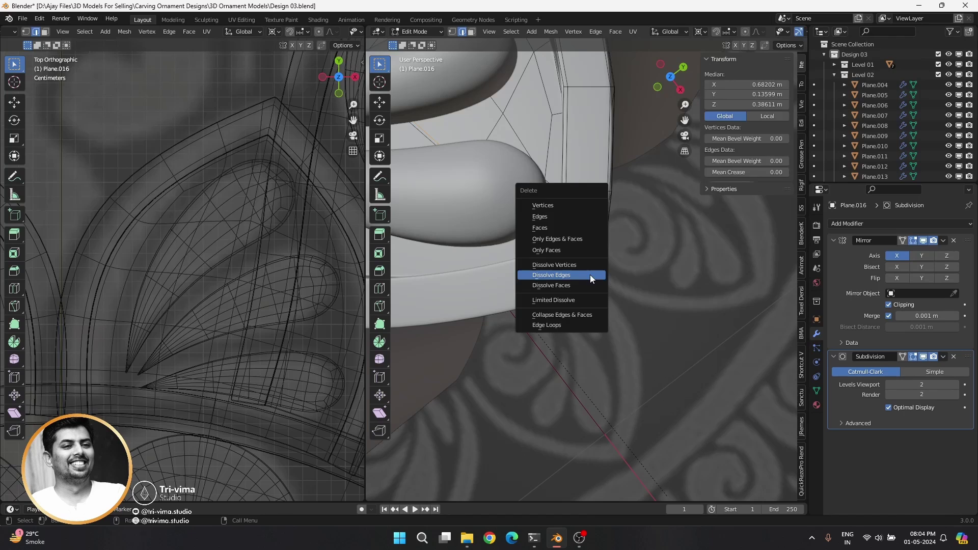
{"action": "left_click", "coordinate": [590, 275]}
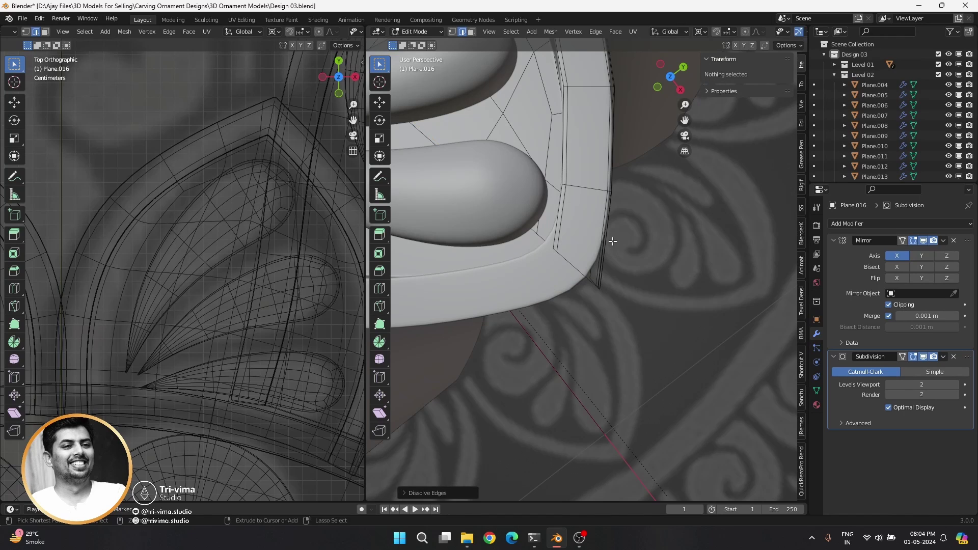
{"action": "left_click", "coordinate": [604, 252], "text": "alt"}
{"action": "key", "text": "g"}
{"action": "key", "text": "g"}
{"action": "left_click", "coordinate": [612, 285]}
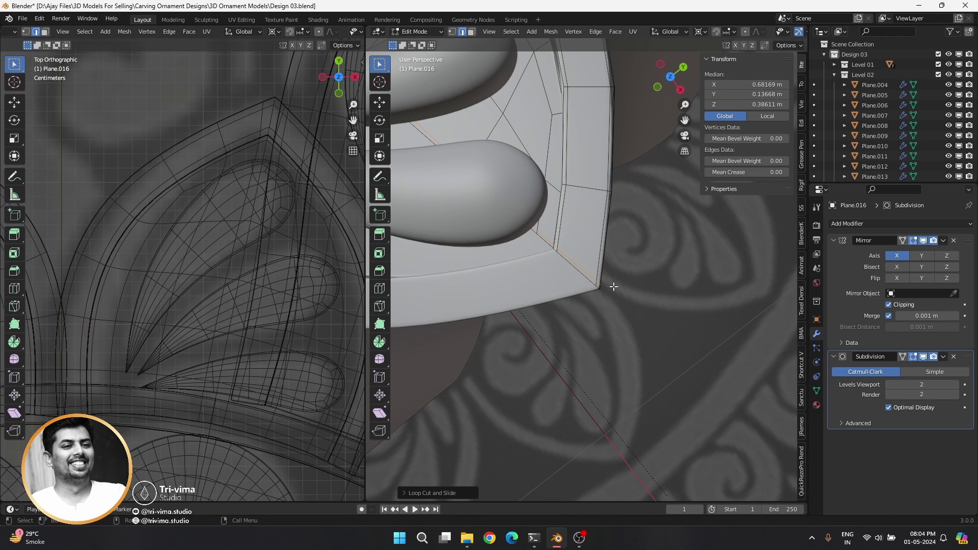
{"action": "key", "text": "Tab"}
Step: On petal Plane.020, dissolve the corner edge and place a new sliding edge loop
{"action": "scroll", "coordinate": [613, 286], "scroll_direction": "down", "scroll_amount": 3}
{"action": "scroll", "coordinate": [604, 270], "scroll_direction": "down", "scroll_amount": 3}
{"action": "scroll", "coordinate": [591, 234], "scroll_direction": "up", "scroll_amount": 6}
{"action": "left_click", "coordinate": [588, 221]}
{"action": "key", "text": "Tab"}
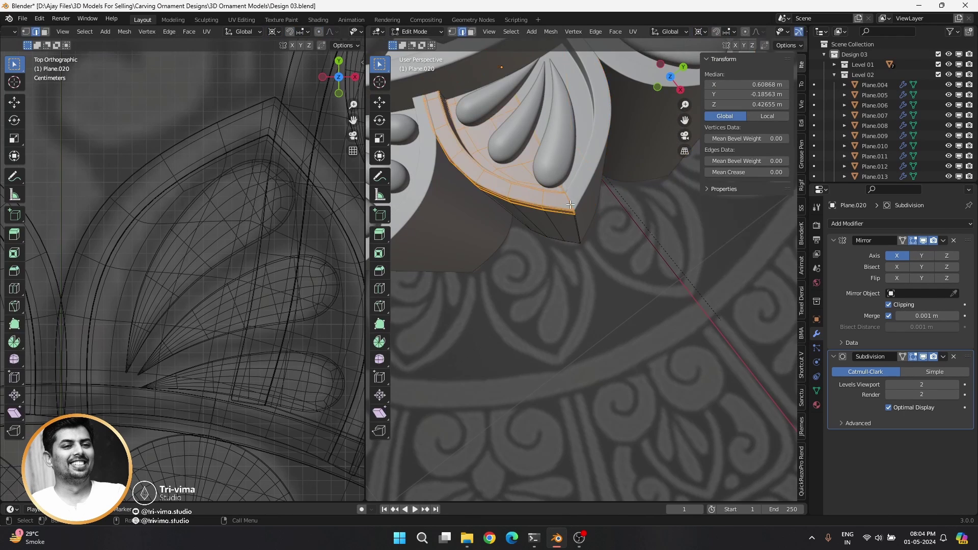
{"action": "scroll", "coordinate": [588, 221], "scroll_direction": "up", "scroll_amount": 4}
{"action": "left_click", "coordinate": [554, 147]}
{"action": "left_click", "coordinate": [555, 137], "text": "alt"}
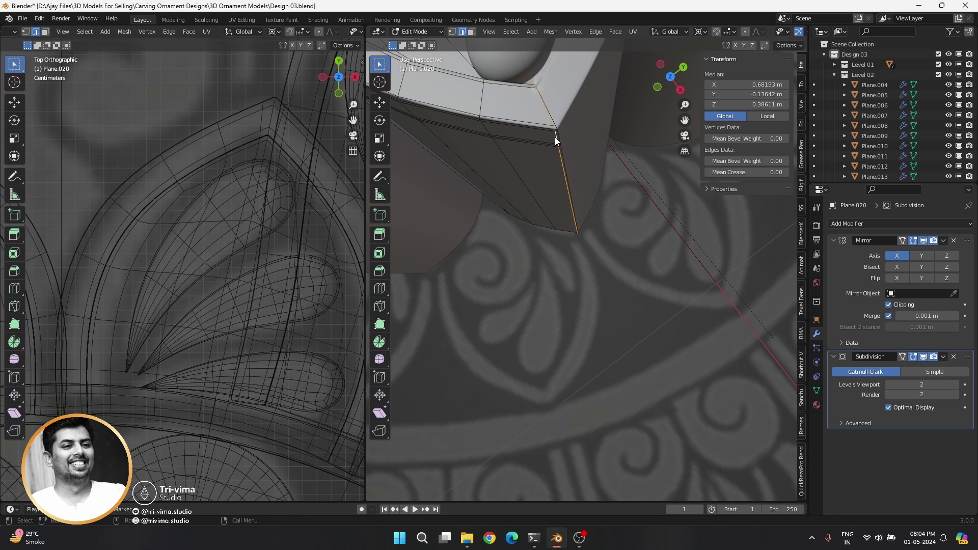
{"action": "key", "text": "x"}
{"action": "left_click", "coordinate": [563, 149], "text": "alt"}
{"action": "key", "text": "g"}
{"action": "key", "text": "g"}
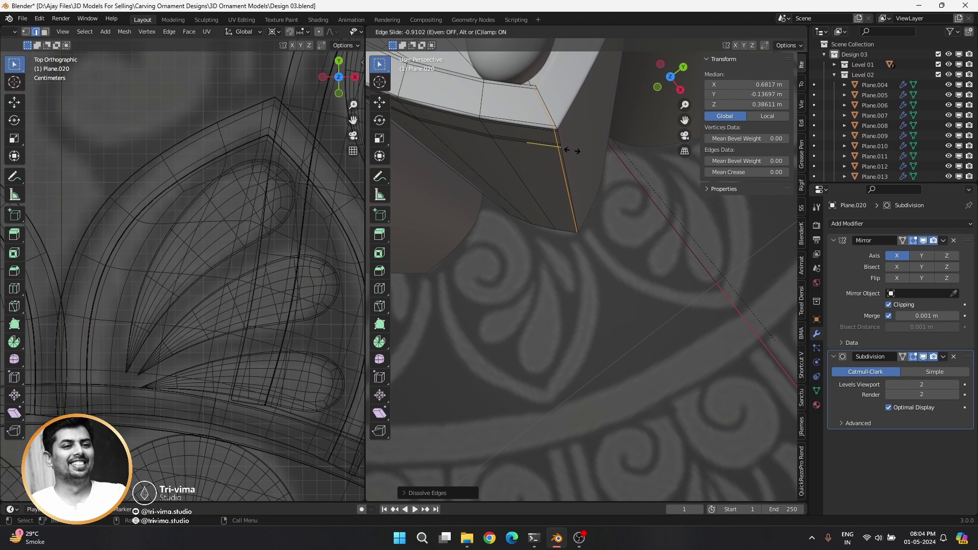
{"action": "left_click", "coordinate": [571, 151]}
{"action": "key", "text": "Tab"}
Step: On petal Plane.024, dissolve the extra corner edge and slide a new loop toward the corner
{"action": "scroll", "coordinate": [558, 222], "scroll_direction": "down", "scroll_amount": 3}
{"action": "left_click", "coordinate": [560, 259]}
{"action": "key", "text": "Tab"}
{"action": "scroll", "coordinate": [509, 272], "scroll_direction": "up", "scroll_amount": 4}
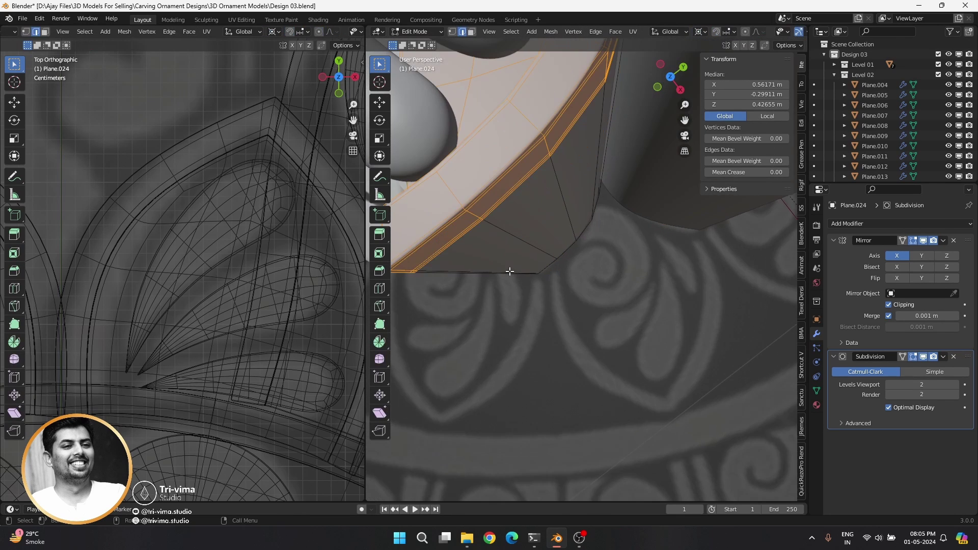
{"action": "middle_click_drag", "start_coordinate": [510, 271], "coordinate": [472, 262]}
{"action": "left_click", "coordinate": [471, 262], "text": "alt"}
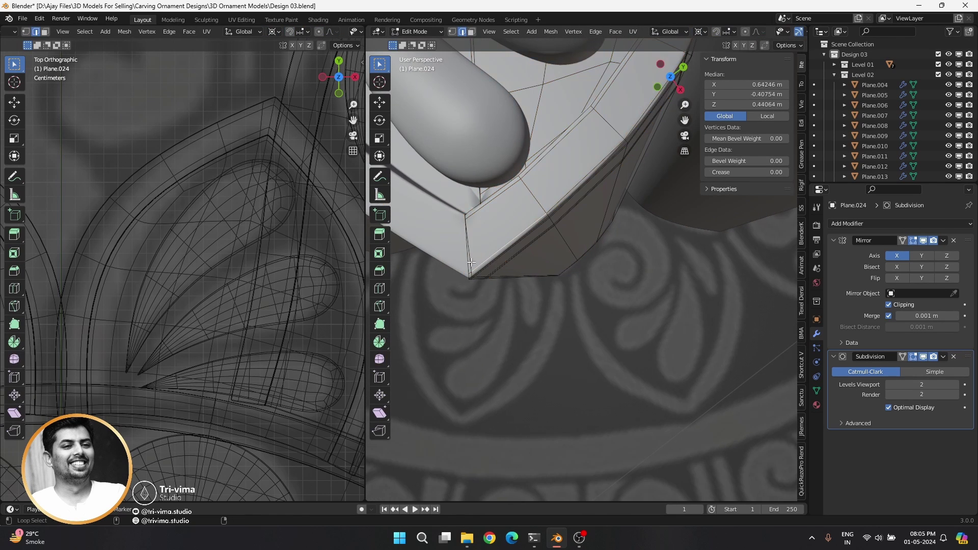
{"action": "key", "text": "x"}
{"action": "left_click", "coordinate": [484, 292]}
{"action": "left_click", "coordinate": [499, 258], "text": "alt"}
{"action": "key", "text": "g"}
{"action": "key", "text": "g"}
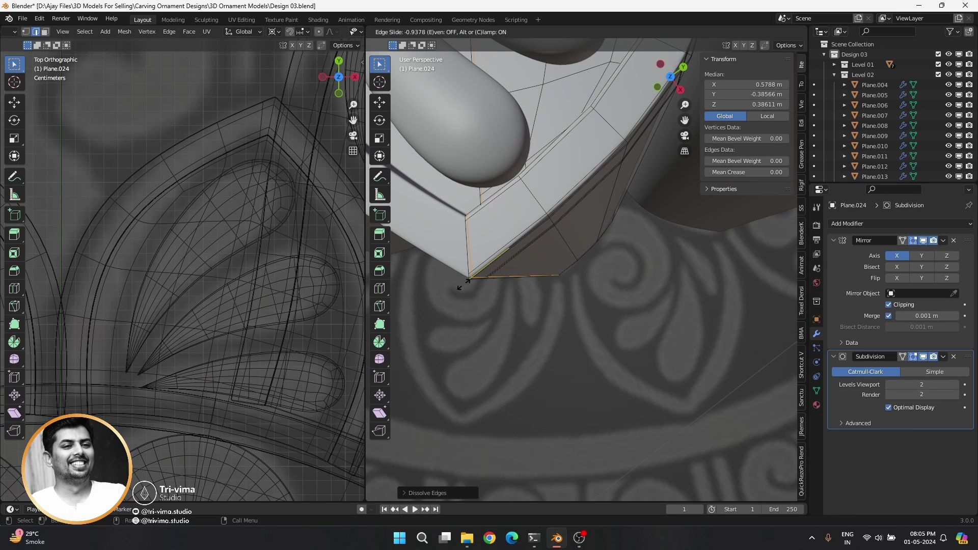
{"action": "left_click", "coordinate": [469, 280]}
{"action": "key", "text": "Tab"}
Step: On petal Plane.028, dissolve the corner edge and slide a new edge loop into position
{"action": "scroll", "coordinate": [525, 278], "scroll_direction": "down", "scroll_amount": 4}
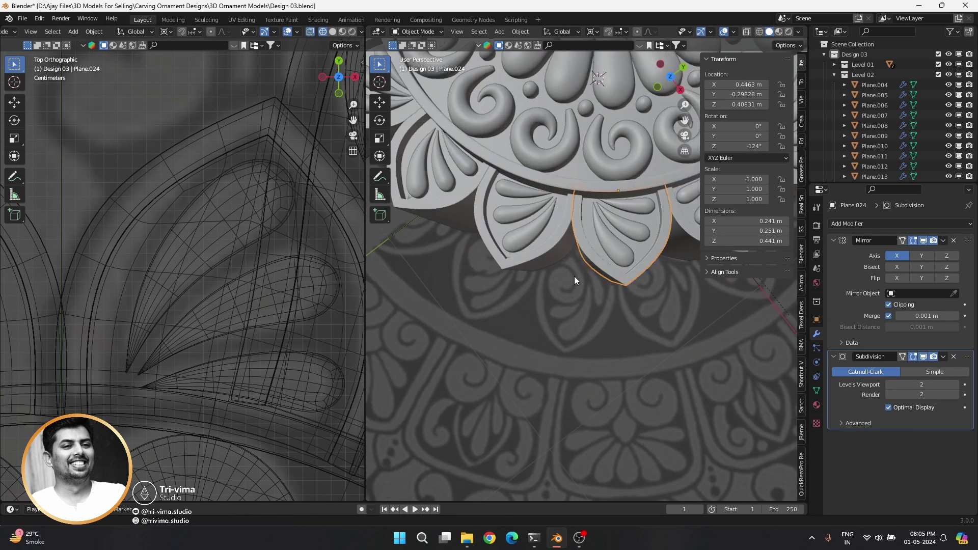
{"action": "middle_click_drag", "start_coordinate": [574, 276], "coordinate": [570, 267]}
{"action": "scroll", "coordinate": [602, 274], "scroll_direction": "up", "scroll_amount": 4}
{"action": "left_click", "coordinate": [603, 276]}
{"action": "scroll", "coordinate": [603, 276], "scroll_direction": "up", "scroll_amount": 3}
{"action": "key", "text": "Tab"}
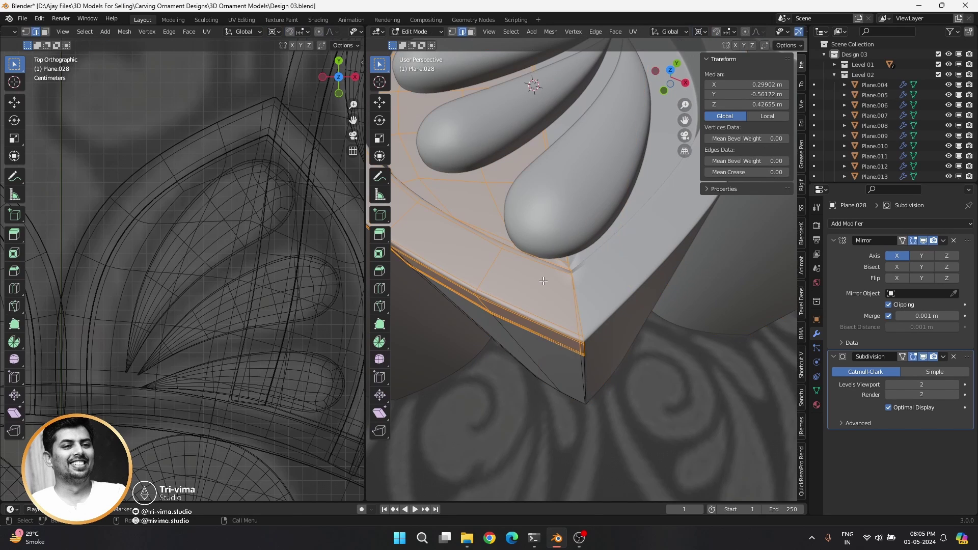
{"action": "key", "text": "x"}
{"action": "left_click", "coordinate": [574, 321]}
{"action": "key", "text": "g"}
{"action": "key", "text": "g"}
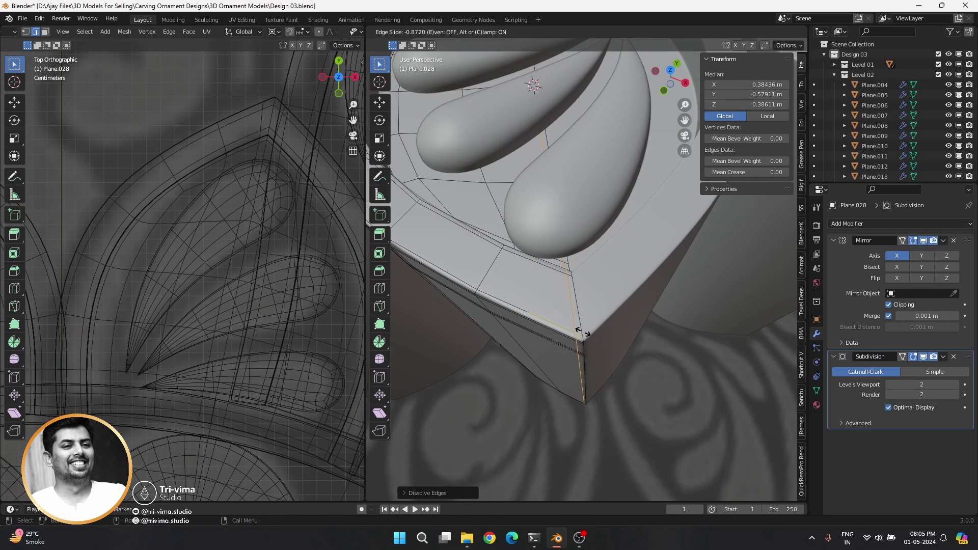
{"action": "left_click", "coordinate": [585, 332]}
{"action": "key", "text": "Tab"}
Step: On petal Plane.032, slide an edge loop toward the petal's outer corner
{"action": "scroll", "coordinate": [618, 320], "scroll_direction": "down", "scroll_amount": 3}
{"action": "left_click", "coordinate": [619, 320]}
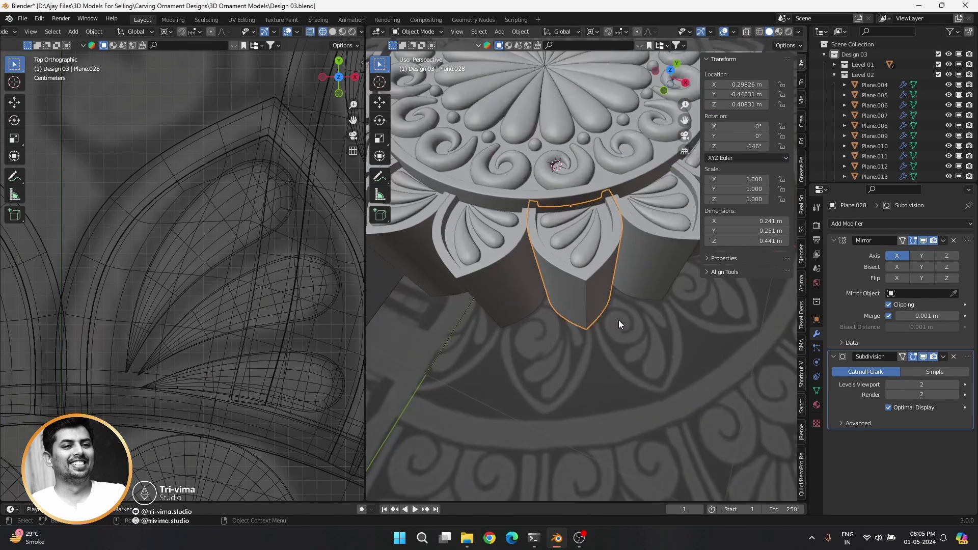
{"action": "scroll", "coordinate": [576, 293], "scroll_direction": "up", "scroll_amount": 3}
{"action": "key", "text": "Tab"}
{"action": "middle_click_drag", "start_coordinate": [551, 323], "coordinate": [535, 353]}
{"action": "left_click", "coordinate": [535, 353]}
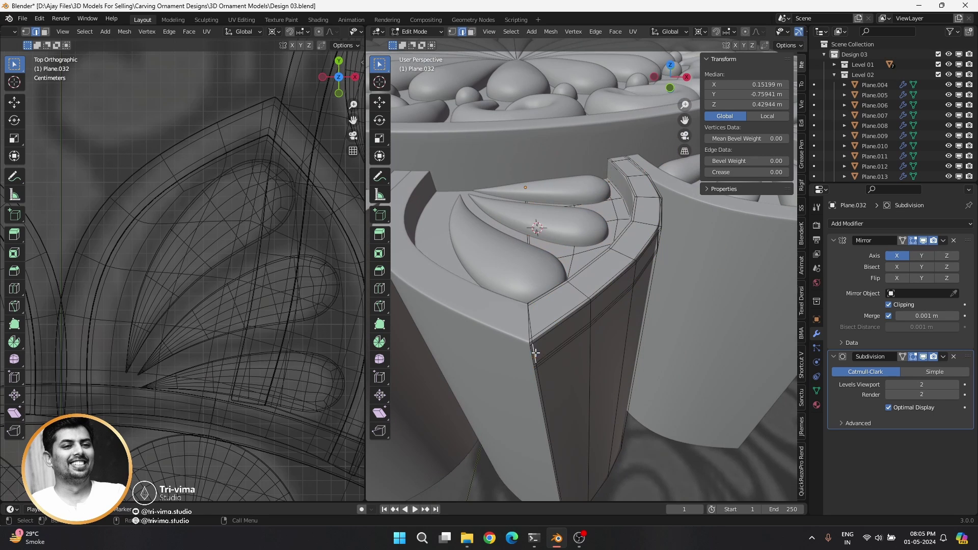
{"action": "key", "text": "g"}
{"action": "key", "text": "g"}
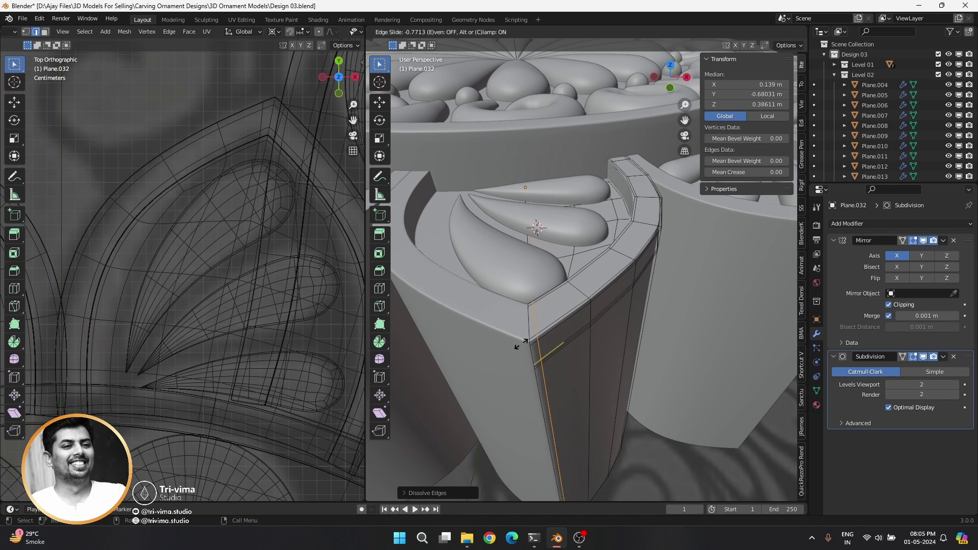
{"action": "left_click", "coordinate": [518, 345]}
{"action": "key", "text": "Tab"}
Step: On petal Plane.036, dissolve the extra rim loop and Ctrl+R a new loop across the rim
{"action": "scroll", "coordinate": [552, 343], "scroll_direction": "down", "scroll_amount": 3}
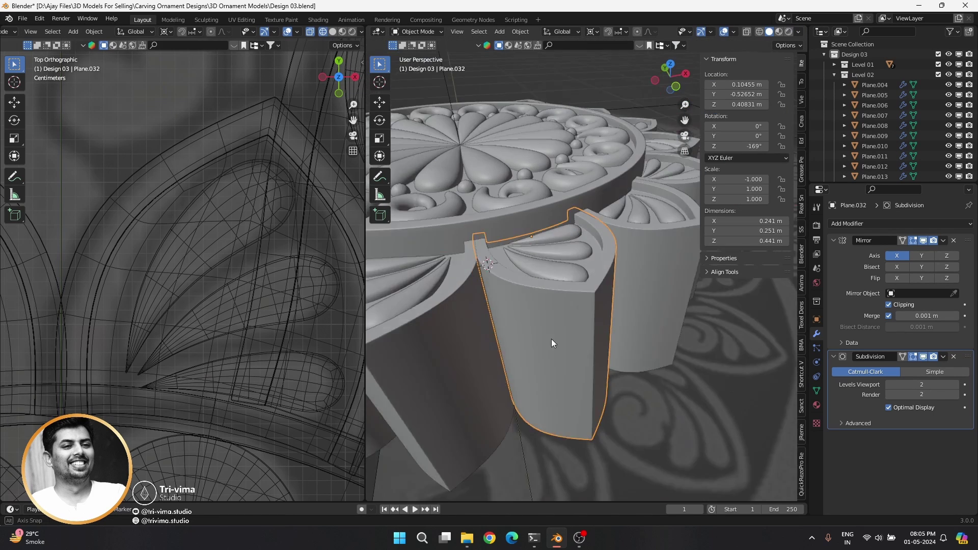
{"action": "left_click", "coordinate": [541, 342]}
{"action": "key", "text": "Tab"}
{"action": "scroll", "coordinate": [482, 389], "scroll_direction": "up", "scroll_amount": 3}
{"action": "middle_click_drag", "start_coordinate": [481, 388], "coordinate": [545, 214]}
{"action": "left_click", "coordinate": [546, 207], "text": "alt"}
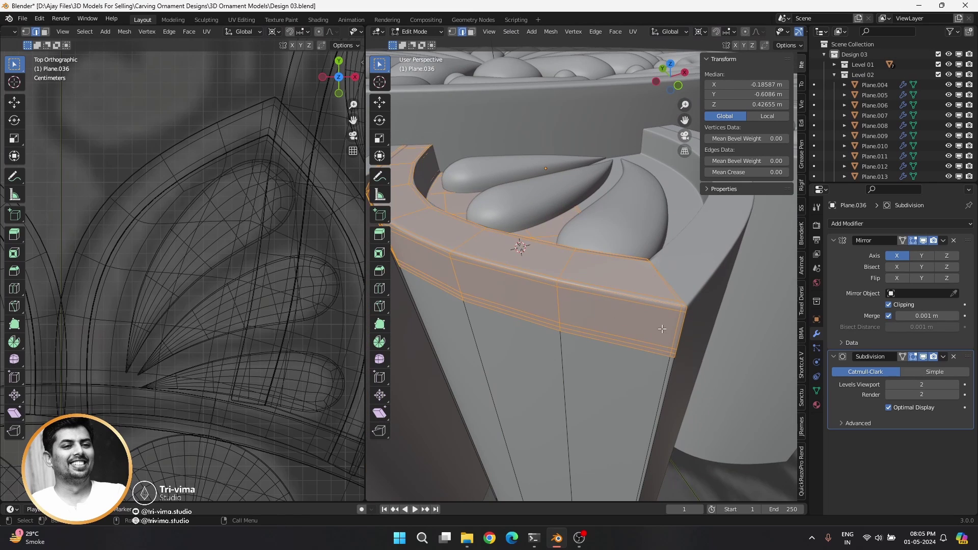
{"action": "key", "text": "x"}
{"action": "left_click", "coordinate": [659, 376]}
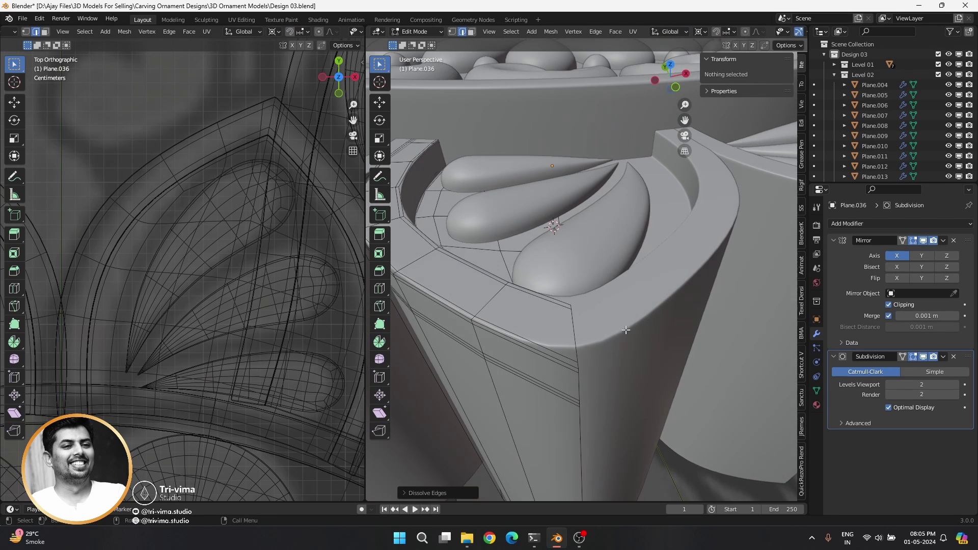
{"action": "key", "text": "ctrl+r"}
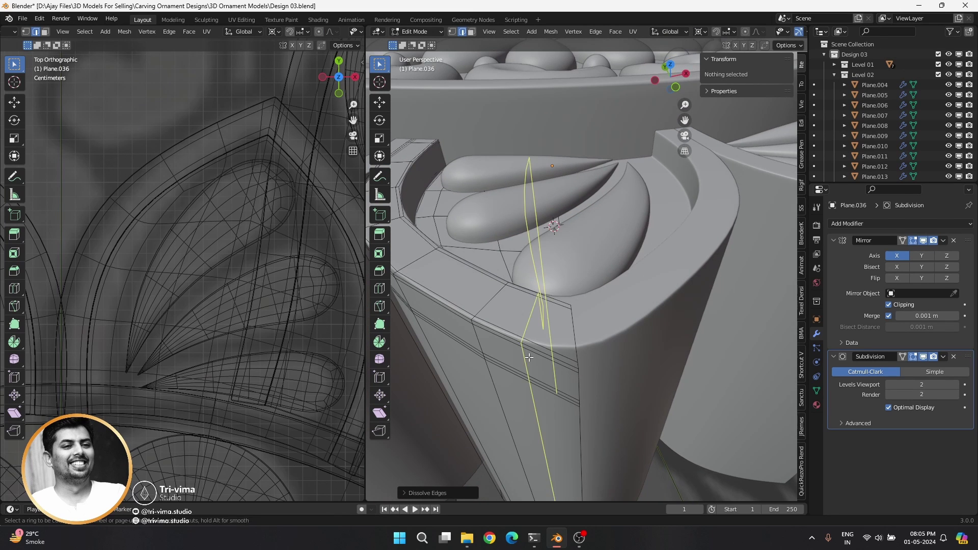
{"action": "left_click", "coordinate": [532, 346]}
{"action": "left_click", "coordinate": [575, 371]}
{"action": "key", "text": "Tab"}
Step: On petal Plane.040, dissolve the extra corner edge and slide a new loop toward the tip
{"action": "scroll", "coordinate": [575, 371], "scroll_direction": "down", "scroll_amount": 4}
{"action": "left_click", "coordinate": [583, 352]}
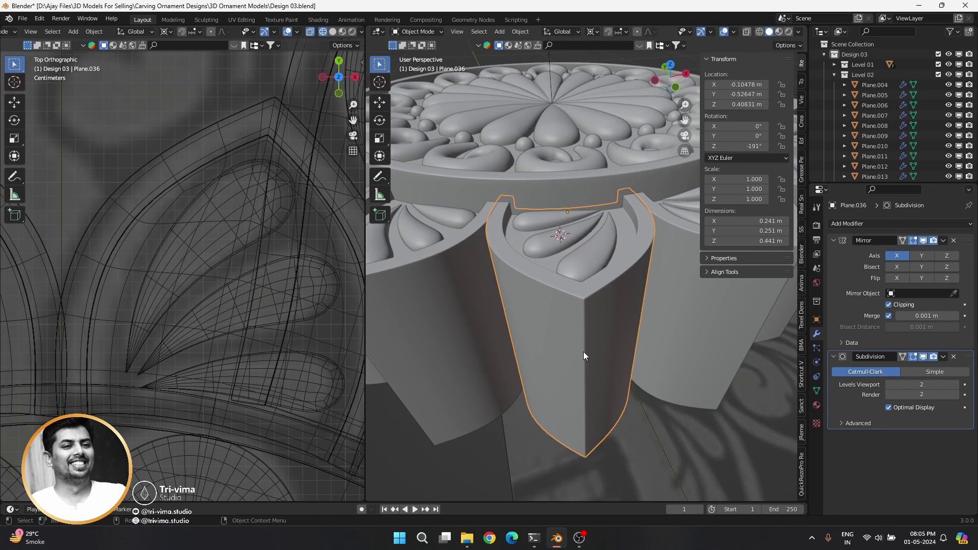
{"action": "middle_click_drag", "start_coordinate": [583, 351], "coordinate": [597, 322]}
{"action": "key", "text": "Tab"}
{"action": "scroll", "coordinate": [518, 397], "scroll_direction": "down", "scroll_amount": 3}
{"action": "left_click", "coordinate": [510, 410]}
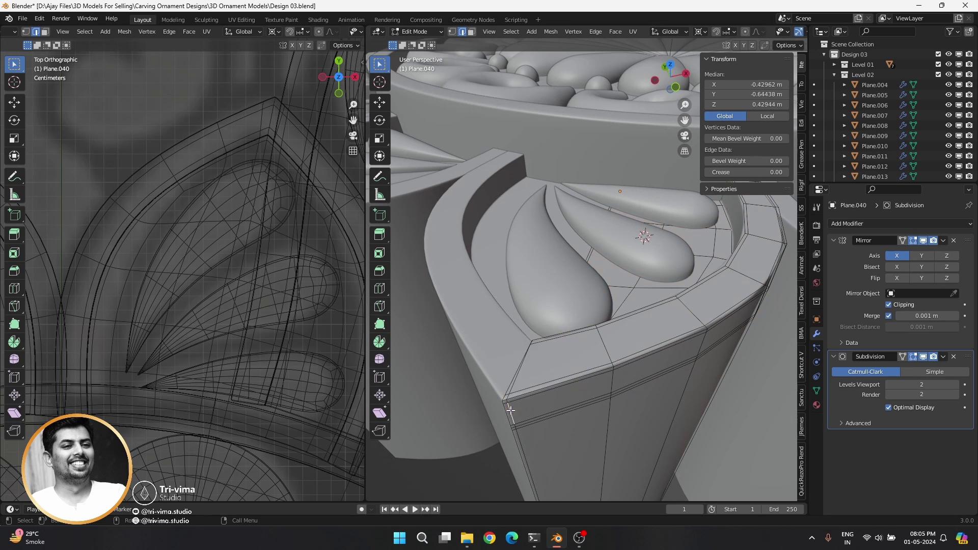
{"action": "key", "text": "ctrl+x"}
{"action": "left_click", "coordinate": [510, 405], "text": "alt"}
{"action": "key", "text": "g"}
{"action": "key", "text": "g"}
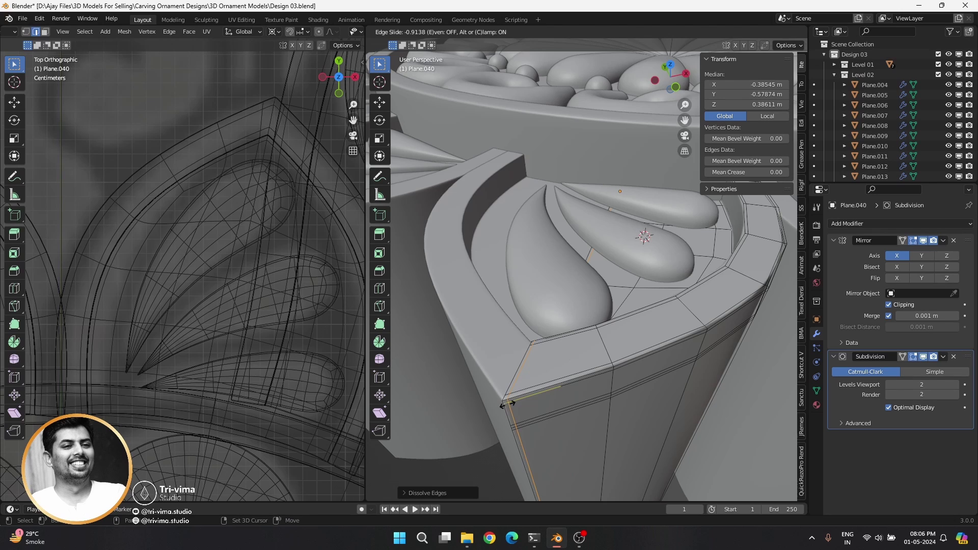
{"action": "left_click", "coordinate": [507, 404]}
{"action": "scroll", "coordinate": [507, 404], "scroll_direction": "down", "scroll_amount": 4}
{"action": "key", "text": "Tab"}
Step: On petal Plane.044, dissolve the vertical wall loop and slide a new loop toward the corner
{"action": "left_click", "coordinate": [561, 351]}
{"action": "key", "text": "Tab"}
{"action": "scroll", "coordinate": [602, 334], "scroll_direction": "up", "scroll_amount": 3}
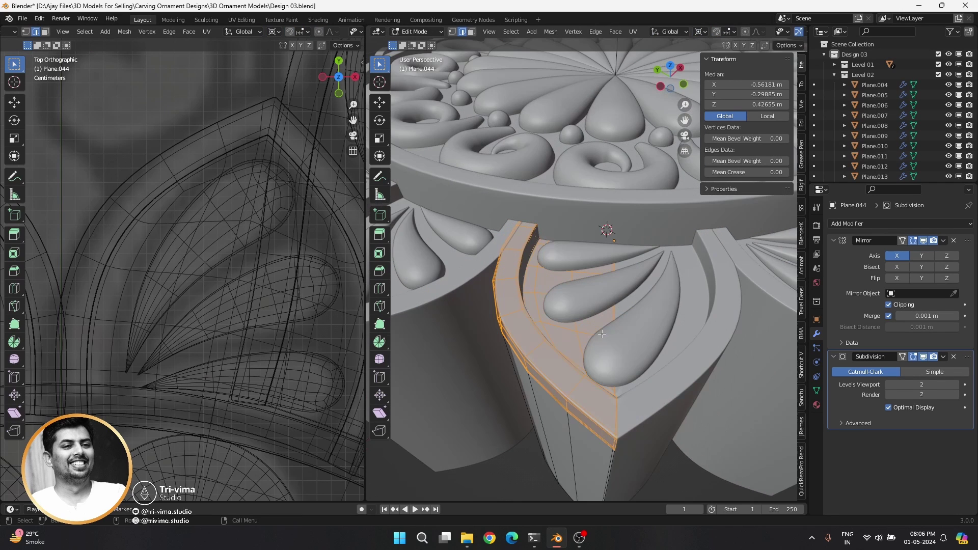
{"action": "left_click", "coordinate": [612, 441], "text": "alt"}
{"action": "key", "text": "ctrl+x"}
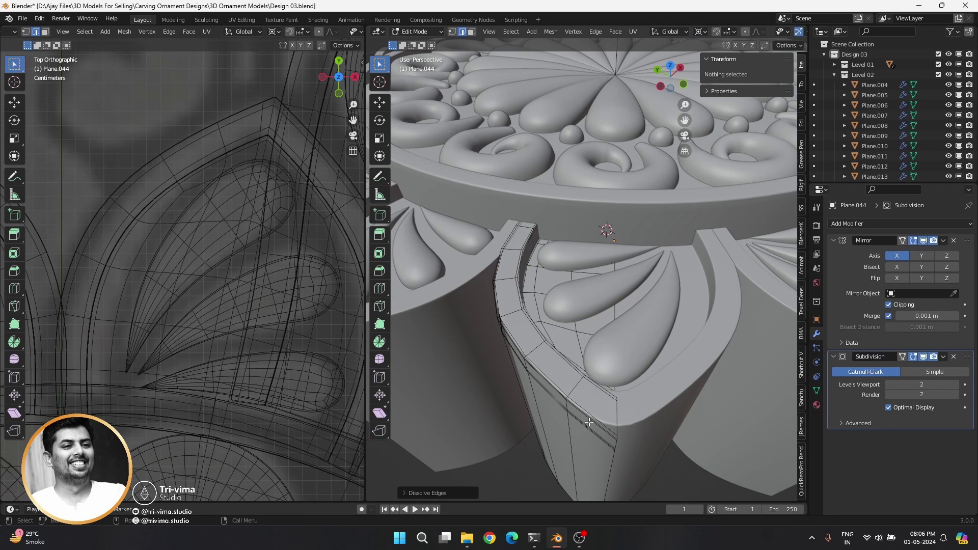
{"action": "left_click", "coordinate": [589, 421], "text": "alt"}
{"action": "key", "text": "g"}
{"action": "key", "text": "g"}
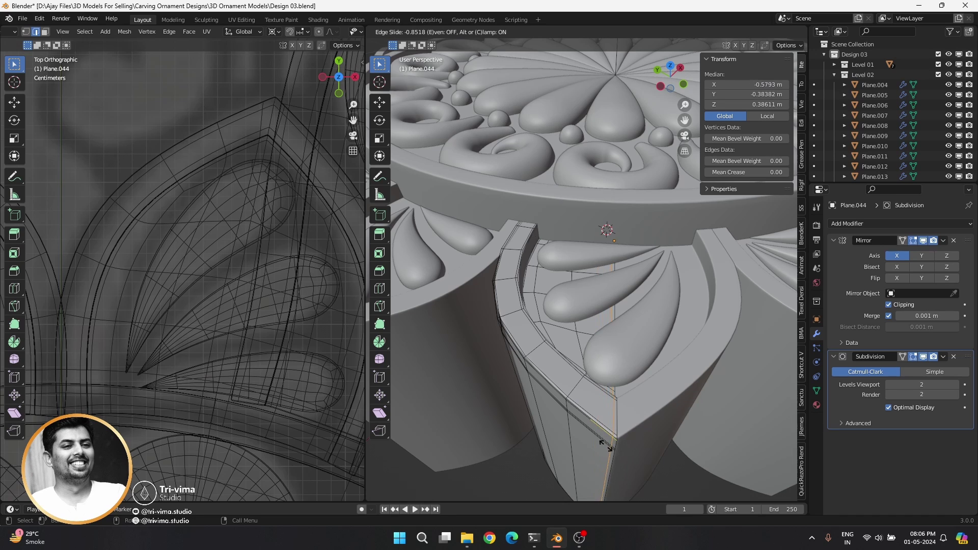
{"action": "left_click", "coordinate": [607, 446]}
{"action": "key", "text": "Tab"}
{"action": "mouse_move", "coordinate": [606, 446]}
{"action": "middle_mouse_down"}
{"action": "mouse_move", "coordinate": [568, 407]}
{"action": "mouse_move", "coordinate": [587, 421]}
{"action": "mouse_move", "coordinate": [580, 304]}
{"action": "middle_mouse_up"}
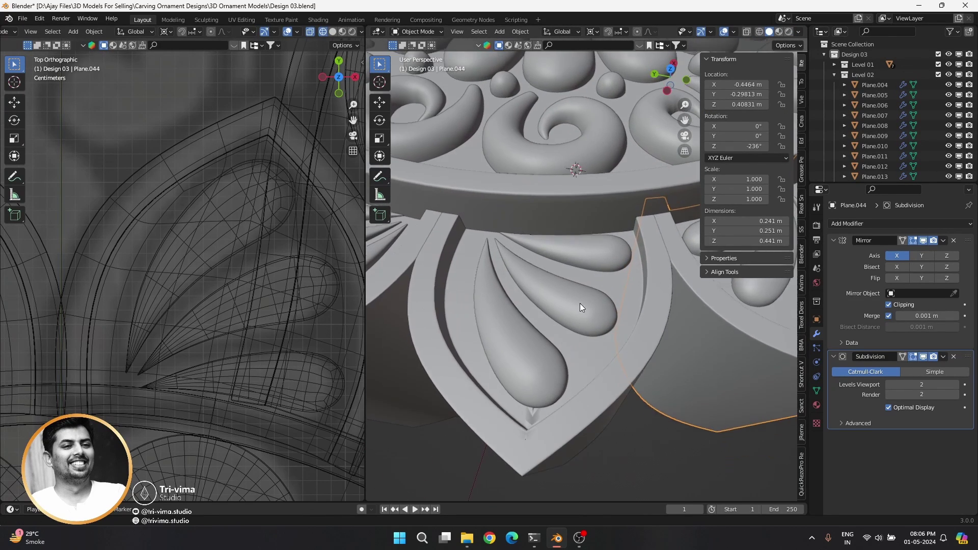
Step: On column Plane.048, dissolve the stray vertical loop and slide a new loop cut toward the corner
{"action": "left_click", "coordinate": [573, 424]}
{"action": "key", "text": "Tab"}
{"action": "middle_click_drag", "start_coordinate": [542, 456], "coordinate": [564, 407]}
{"action": "key", "text": "x"}
{"action": "left_click", "coordinate": [563, 408]}
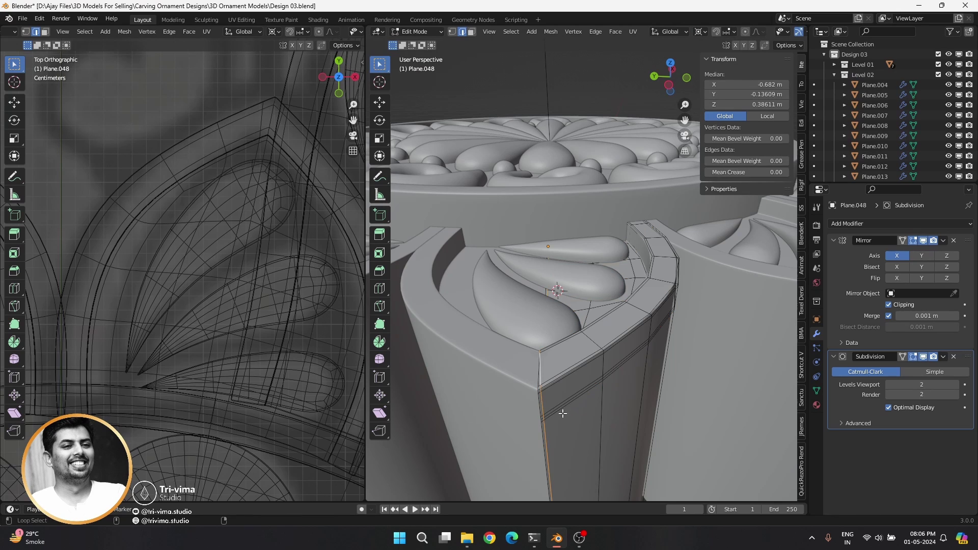
{"action": "key", "text": "ctrl+r"}
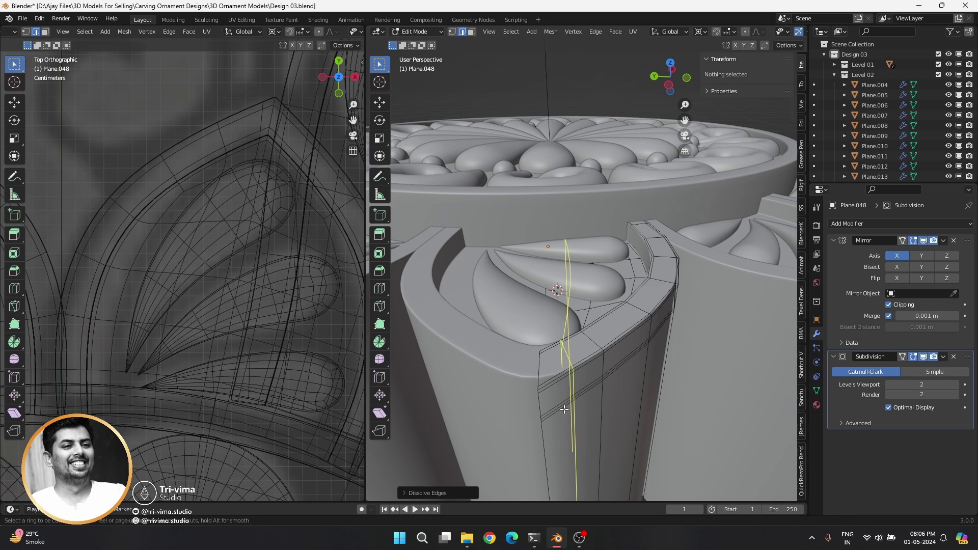
{"action": "left_click", "coordinate": [564, 409]}
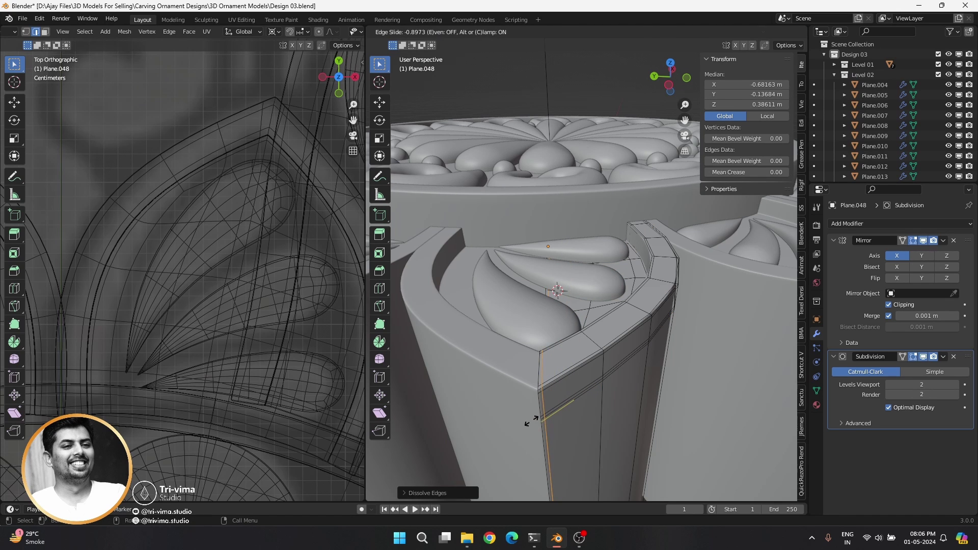
{"action": "left_click", "coordinate": [531, 420]}
{"action": "key", "text": "Tab"}
Step: On Plane.052, dissolve the stray vertical loop and slide a new loop cut toward the corner
{"action": "mouse_move", "coordinate": [552, 396]}
{"action": "middle_mouse_down"}
{"action": "mouse_move", "coordinate": [659, 399]}
{"action": "mouse_move", "coordinate": [596, 372]}
{"action": "mouse_move", "coordinate": [566, 418]}
{"action": "middle_mouse_up"}
{"action": "left_click", "coordinate": [576, 388]}
{"action": "key", "text": "Tab"}
{"action": "scroll", "coordinate": [566, 418], "scroll_direction": "up", "scroll_amount": 3}
{"action": "left_click", "coordinate": [570, 449], "text": "alt"}
{"action": "key", "text": "x"}
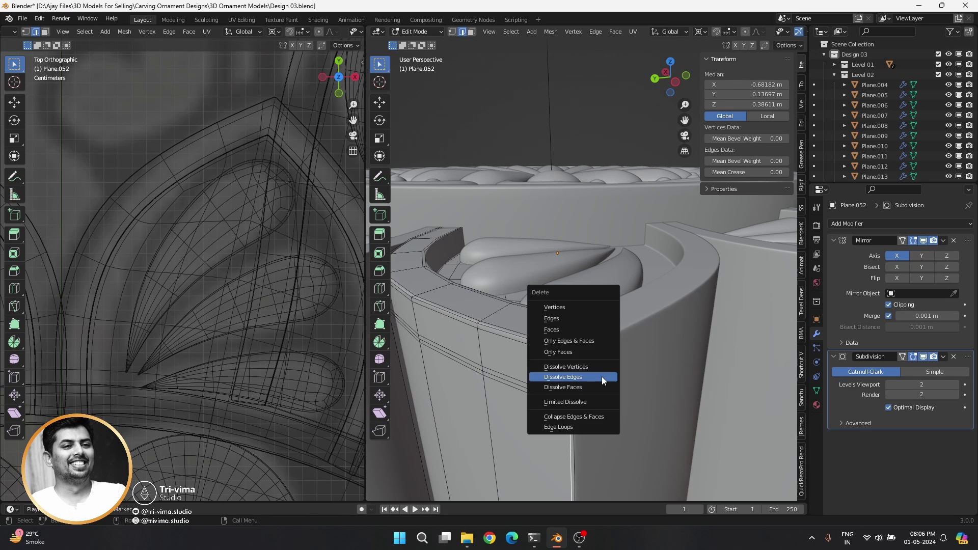
{"action": "left_click", "coordinate": [601, 377]}
{"action": "middle_click_drag", "start_coordinate": [601, 377], "coordinate": [576, 423]}
{"action": "key", "text": "ctrl+r"}
{"action": "left_click", "coordinate": [576, 431]}
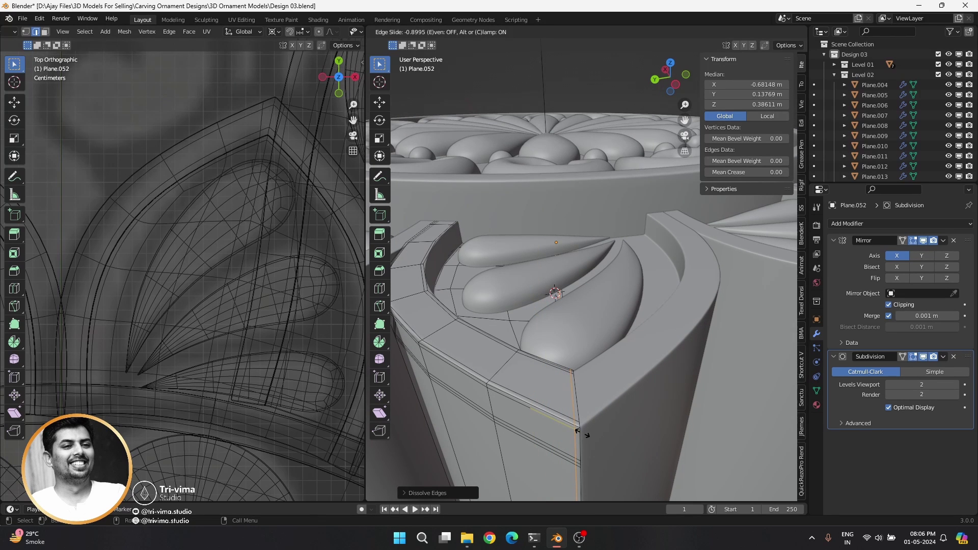
{"action": "left_click", "coordinate": [577, 432]}
Step: Dissolve the stray vertical loop on column Plane.056 and adjust its wall edges
{"action": "key", "text": "Tab"}
{"action": "left_click", "coordinate": [543, 403]}
{"action": "mouse_move", "coordinate": [543, 402]}
{"action": "middle_mouse_down"}
{"action": "mouse_move", "coordinate": [675, 402]}
{"action": "mouse_move", "coordinate": [545, 354]}
{"action": "mouse_move", "coordinate": [574, 416]}
{"action": "middle_mouse_up"}
{"action": "key", "text": "Tab"}
{"action": "left_click", "coordinate": [575, 416], "text": "alt"}
{"action": "key", "text": "x"}
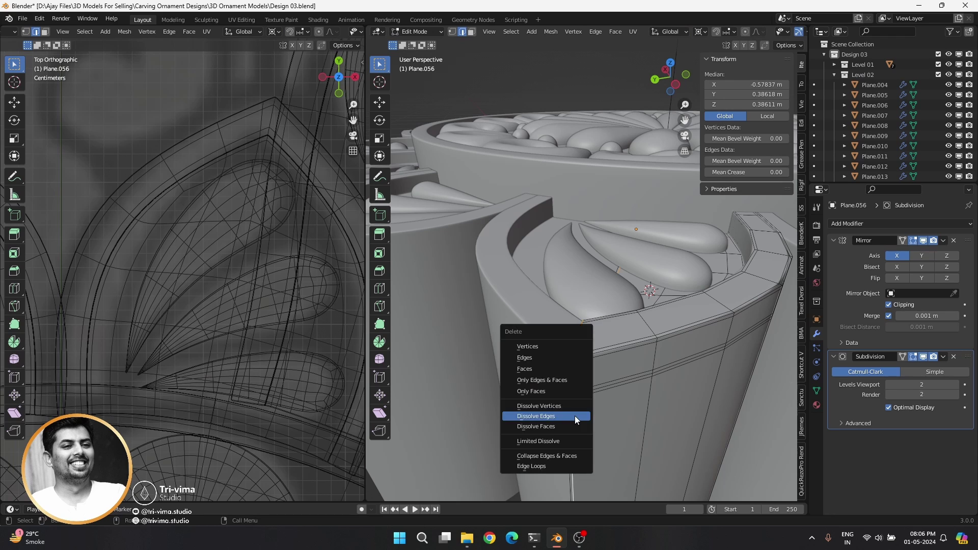
{"action": "left_click", "coordinate": [574, 415]}
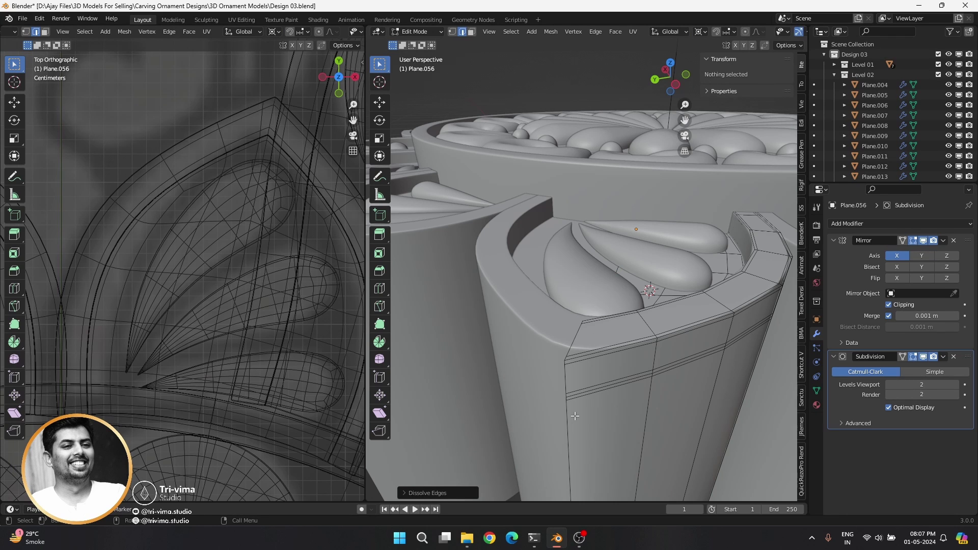
{"action": "left_click", "coordinate": [589, 401], "text": "alt"}
{"action": "key", "text": "Tab"}
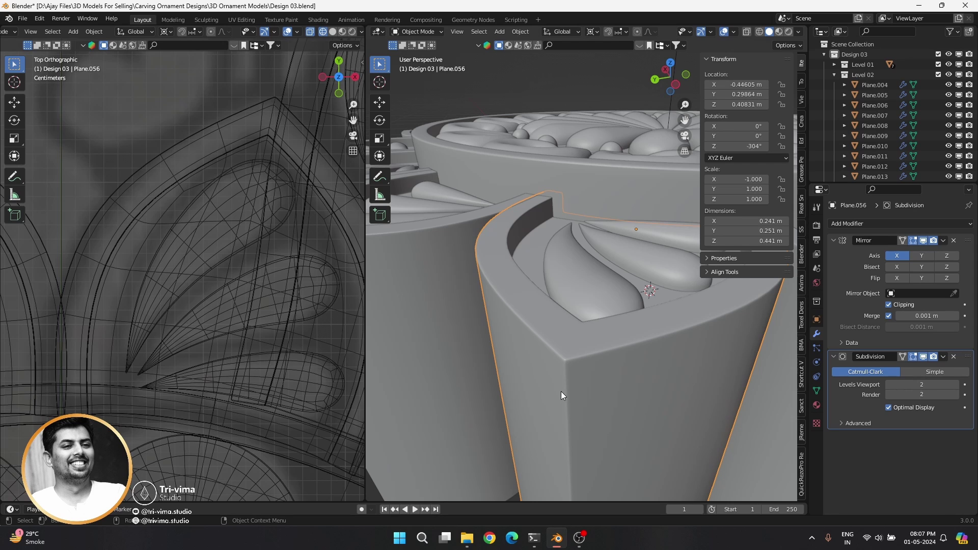
Step: Frame column Plane.060 and slide one of its vertical loops toward the corner
{"action": "mouse_move", "coordinate": [561, 392]}
{"action": "middle_mouse_down"}
{"action": "mouse_move", "coordinate": [579, 371]}
{"action": "mouse_move", "coordinate": [561, 356]}
{"action": "middle_mouse_up"}
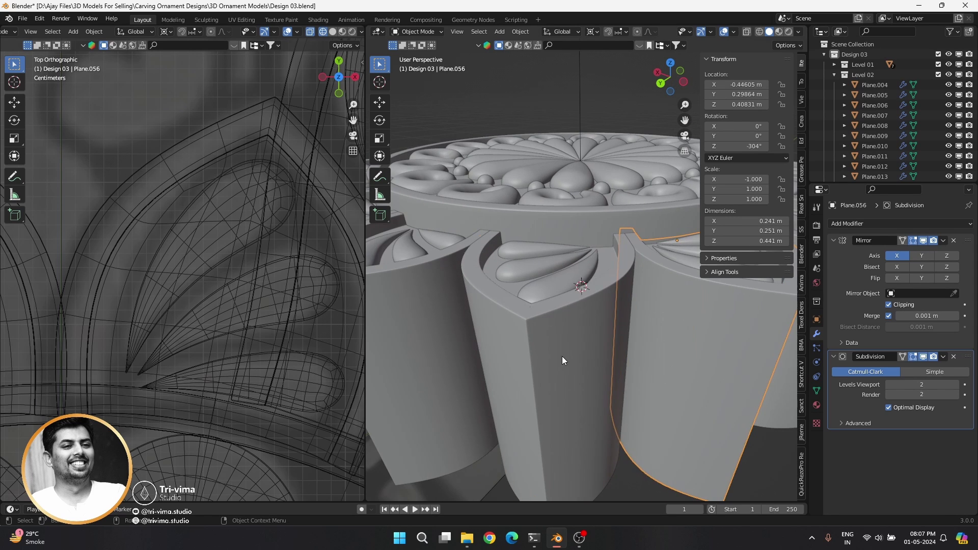
{"action": "left_click", "coordinate": [562, 356]}
{"action": "key", "text": "KP_Decimal"}
{"action": "key", "text": "Tab"}
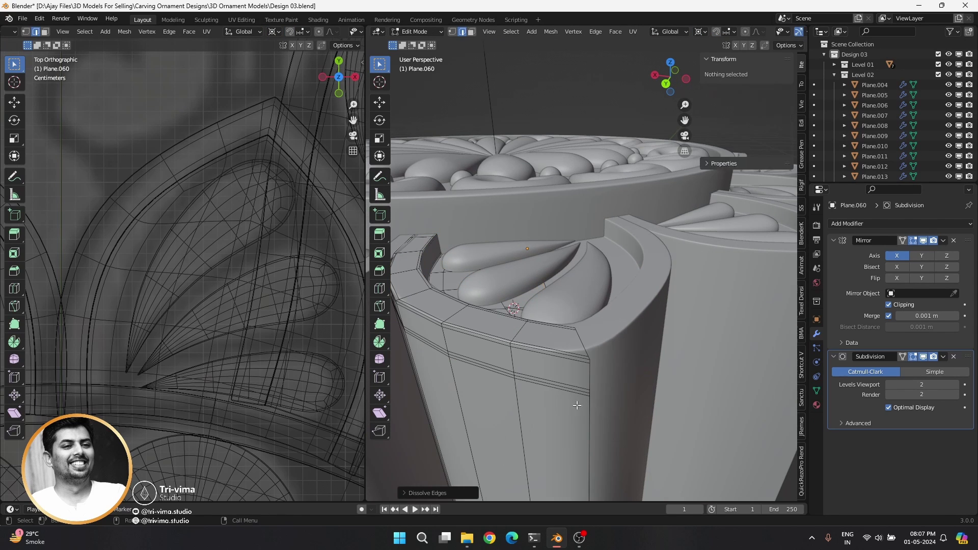
{"action": "left_click", "coordinate": [519, 407], "text": "alt"}
{"action": "key", "text": "g"}
{"action": "key", "text": "g"}
{"action": "left_click", "coordinate": [603, 385]}
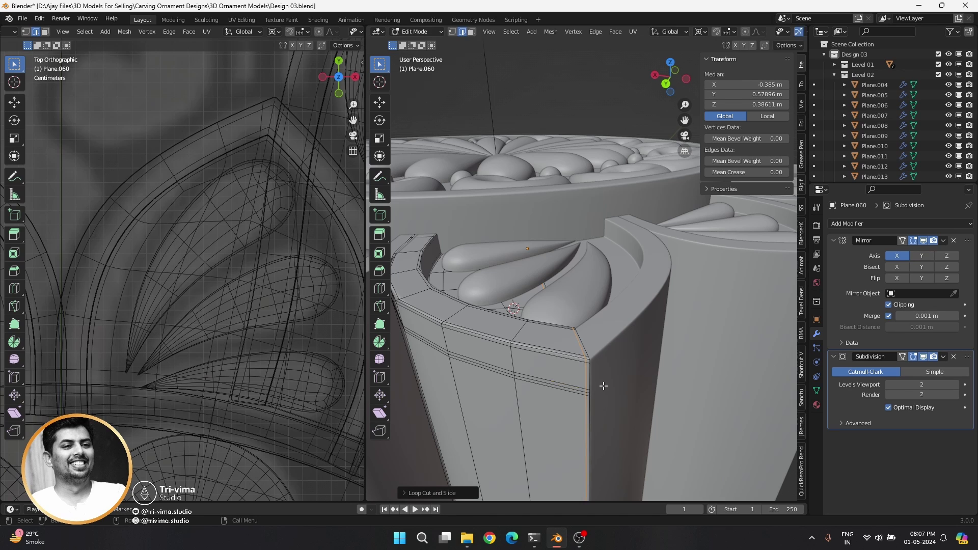
{"action": "key", "text": "Tab"}
Step: On Plane.064, dissolve the stray vertical loop and slide a vertical loop toward the corner
{"action": "scroll", "coordinate": [511, 375], "scroll_direction": "down", "scroll_amount": 3}
{"action": "left_click", "coordinate": [589, 389]}
{"action": "key", "text": "KP_Decimal"}
{"action": "key", "text": "Tab"}
{"action": "left_click", "coordinate": [538, 468], "text": "alt"}
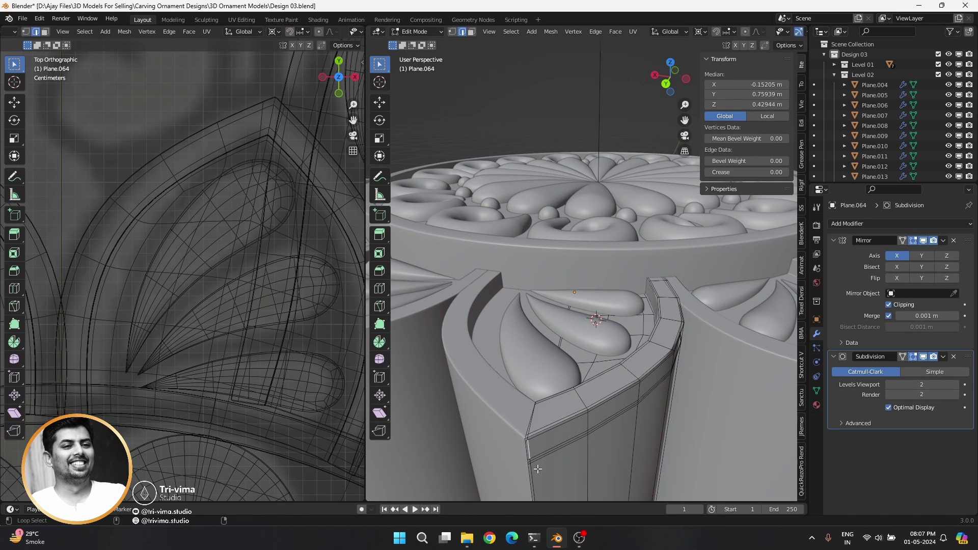
{"action": "right_click", "coordinate": [536, 475]}
{"action": "left_click", "coordinate": [530, 465]}
{"action": "key", "text": "g"}
{"action": "key", "text": "g"}
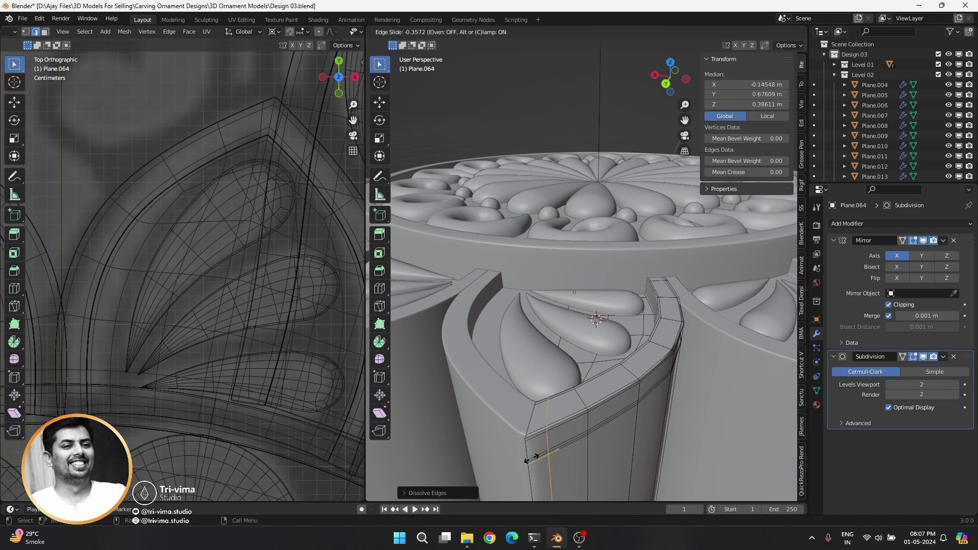
{"action": "left_click", "coordinate": [518, 464]}
{"action": "key", "text": "Tab"}
Step: Inspect column Plane.004's mesh in edit mode, then leave it unchanged
{"action": "left_click", "coordinate": [545, 431]}
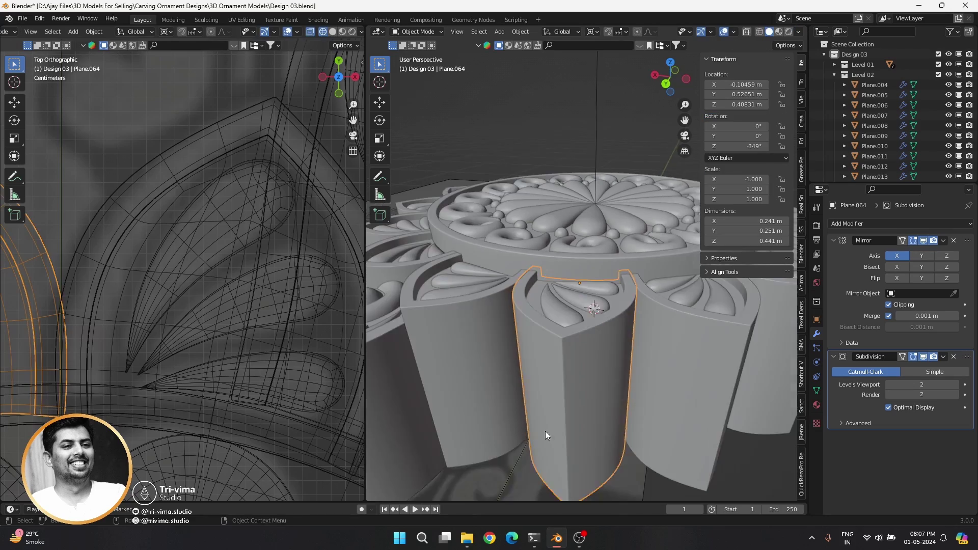
{"action": "middle_click_drag", "start_coordinate": [545, 431], "coordinate": [576, 422]}
{"action": "key", "text": "Tab"}
{"action": "key", "text": "Tab"}
Step: Apply the Mirror modifier on column Plane.071
{"action": "scroll", "coordinate": [565, 387], "scroll_direction": "down", "scroll_amount": 3}
{"action": "left_click", "coordinate": [512, 400]}
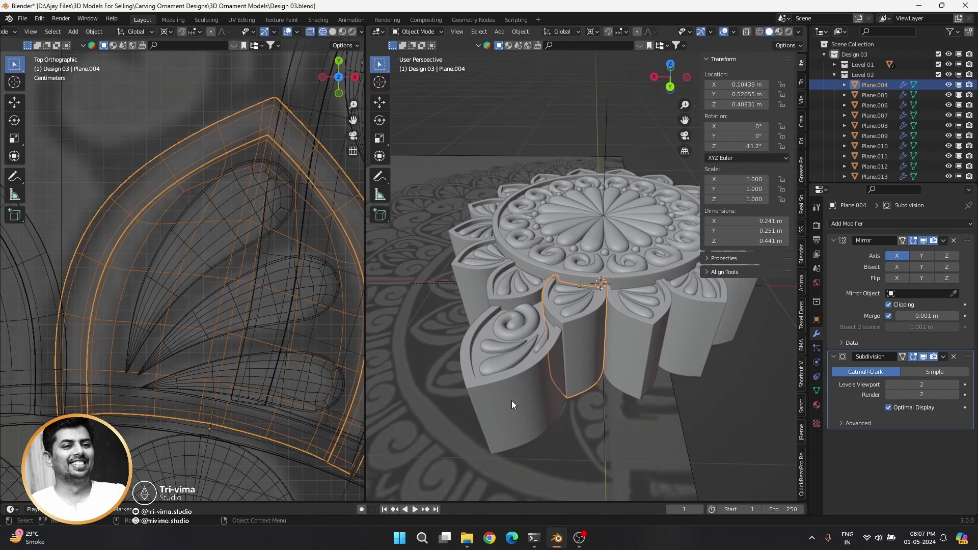
{"action": "key", "text": "Tab"}
{"action": "scroll", "coordinate": [555, 411], "scroll_direction": "up", "scroll_amount": 3}
{"action": "mouse_move", "coordinate": [511, 400]}
{"action": "middle_mouse_down"}
{"action": "mouse_move", "coordinate": [554, 412]}
{"action": "mouse_move", "coordinate": [602, 334]}
{"action": "middle_mouse_up"}
{"action": "key", "text": "Tab"}
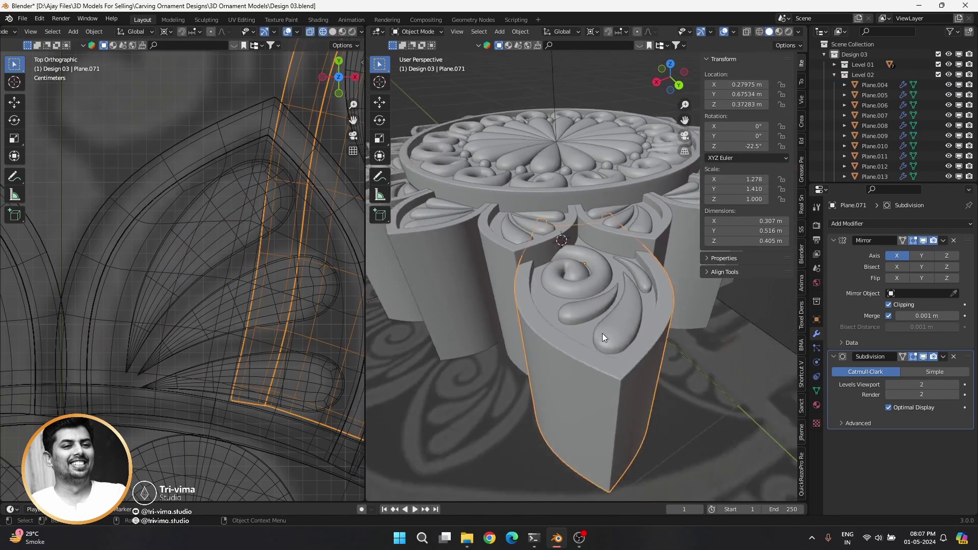
{"action": "scroll", "coordinate": [602, 334], "scroll_direction": "down", "scroll_amount": 2}
{"action": "left_click", "coordinate": [943, 240]}
{"action": "left_click", "coordinate": [919, 252]}
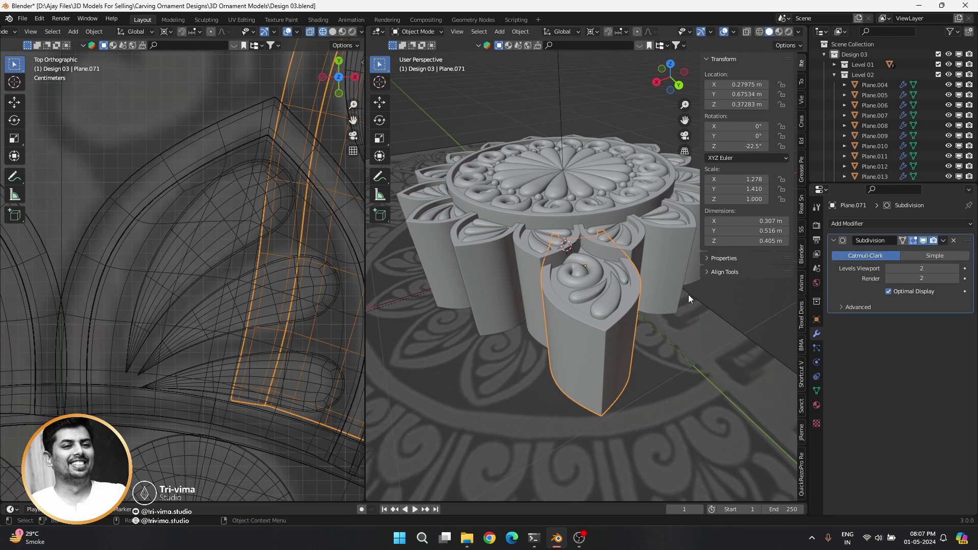
Step: Apply the Mirror modifier on columns Plane.064, Plane.008 and Plane.012
{"action": "left_click", "coordinate": [641, 255]}
{"action": "left_click", "coordinate": [943, 241]}
{"action": "left_click", "coordinate": [915, 254]}
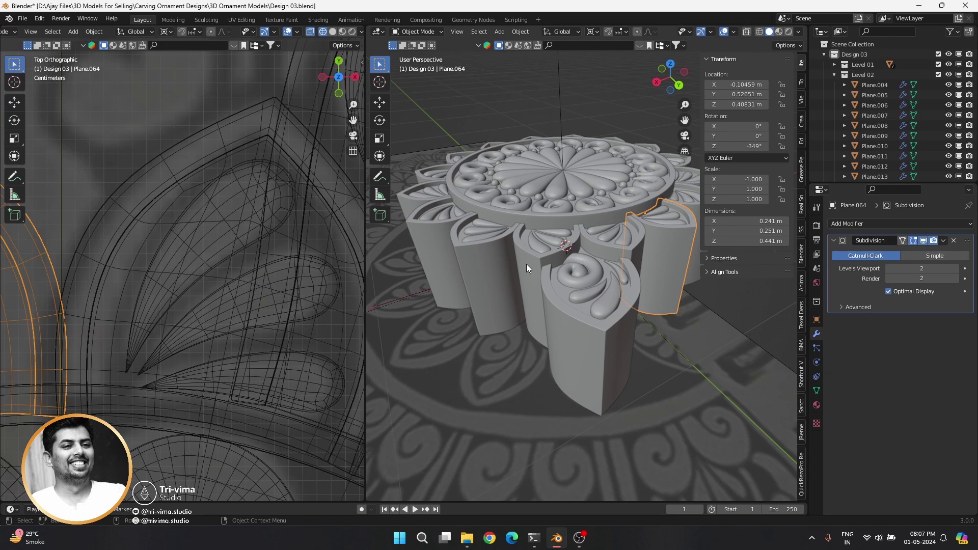
{"action": "left_click", "coordinate": [527, 264]}
{"action": "left_click", "coordinate": [943, 241]}
{"action": "left_click", "coordinate": [917, 252]}
{"action": "left_click", "coordinate": [505, 270]}
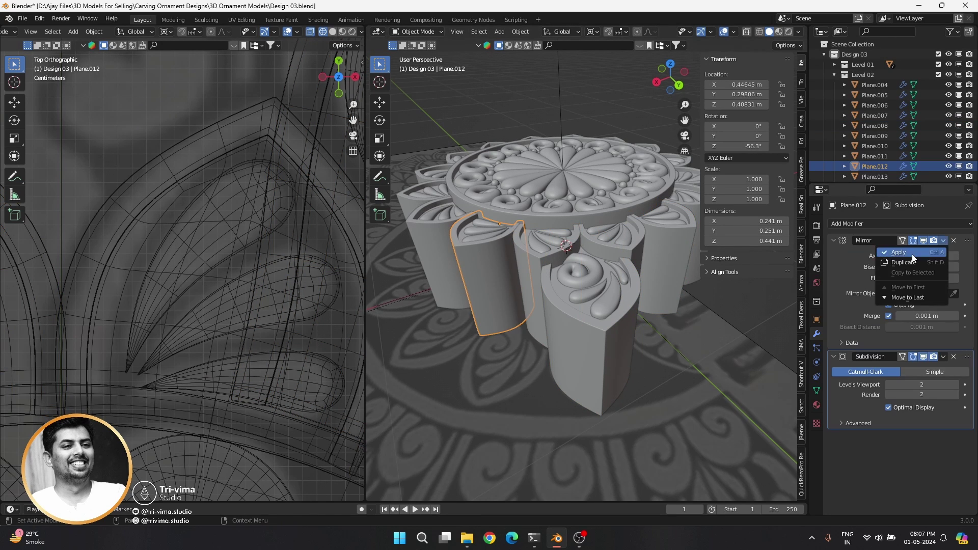
{"action": "left_click", "coordinate": [943, 240]}
{"action": "left_click", "coordinate": [912, 252]}
Step: Apply the Mirror modifier on petals Plane.020, Plane.024 and Plane.028
{"action": "scroll", "coordinate": [546, 329], "scroll_direction": "down", "scroll_amount": 2}
{"action": "left_click", "coordinate": [481, 275]}
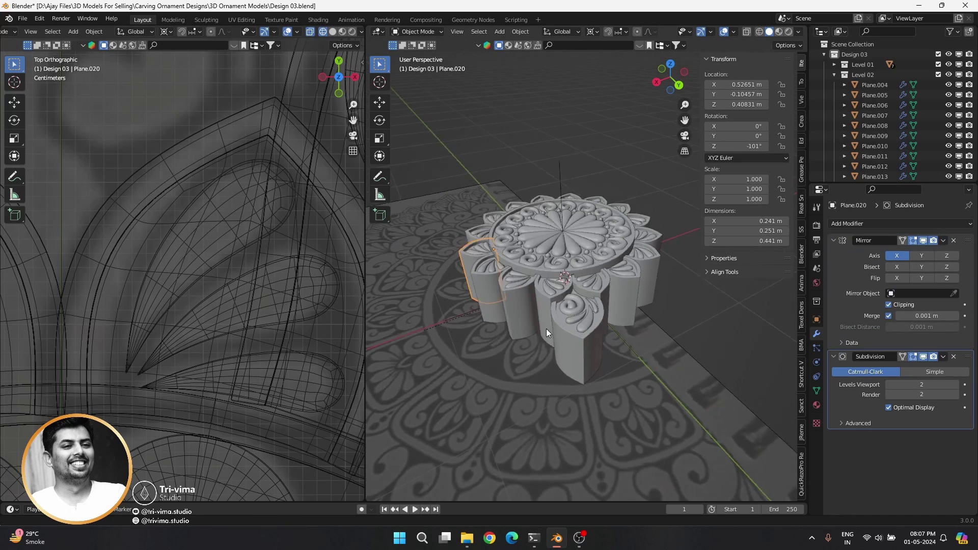
{"action": "middle_click_drag", "start_coordinate": [547, 329], "coordinate": [533, 384]}
{"action": "left_click", "coordinate": [943, 241]}
{"action": "left_click", "coordinate": [912, 252]}
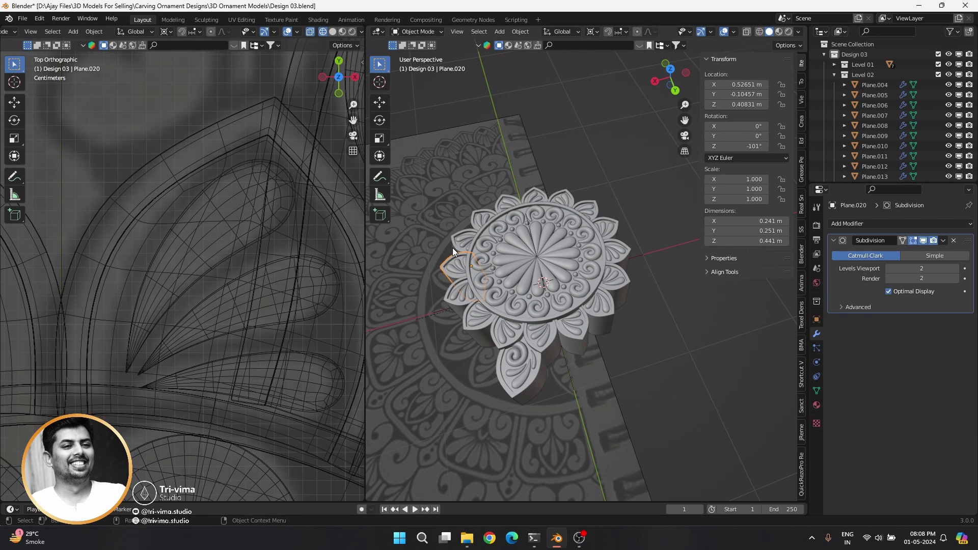
{"action": "left_click", "coordinate": [474, 239]}
{"action": "left_click", "coordinate": [943, 241]}
{"action": "left_click", "coordinate": [913, 252]}
{"action": "left_click", "coordinate": [476, 214]}
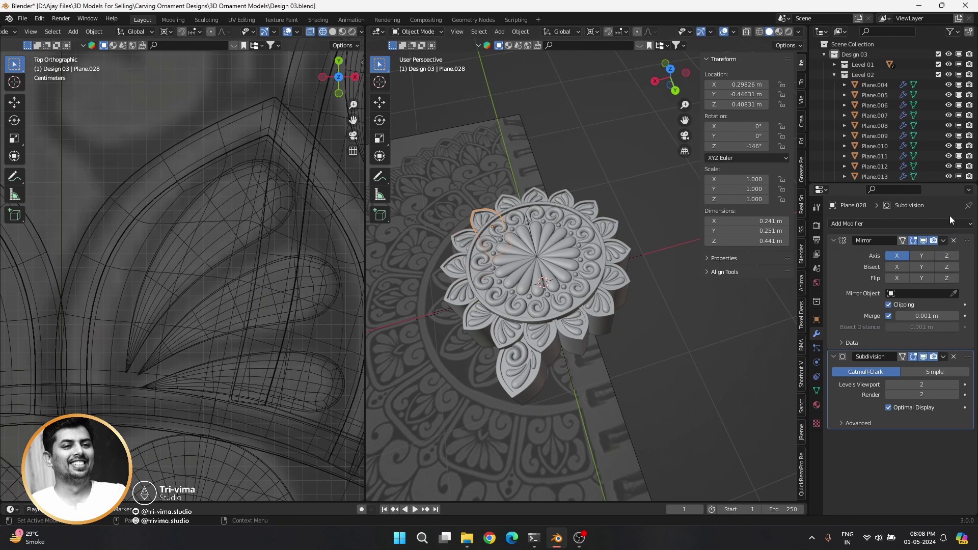
{"action": "left_click", "coordinate": [942, 240]}
{"action": "left_click", "coordinate": [912, 252]}
Step: Apply the Mirror modifier on petal Plane.036 and the petal after it
{"action": "left_click", "coordinate": [522, 205]}
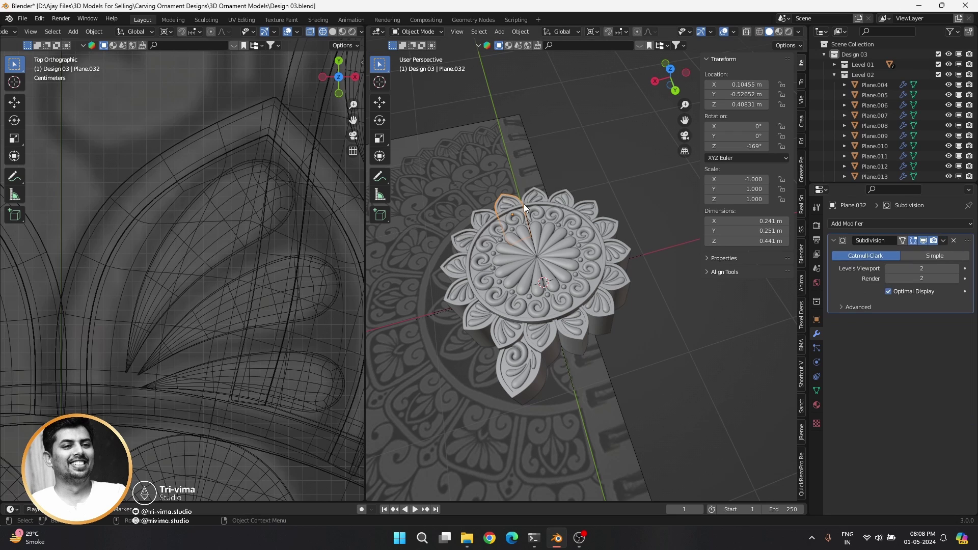
{"action": "left_click", "coordinate": [541, 198]}
{"action": "left_click", "coordinate": [943, 240]}
{"action": "left_click", "coordinate": [912, 252]}
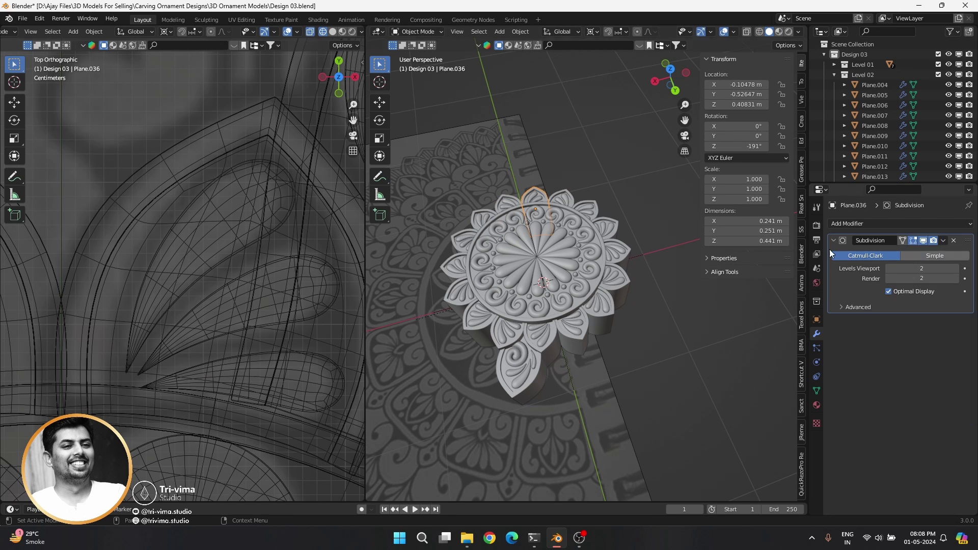
{"action": "left_click", "coordinate": [573, 203]}
{"action": "left_click", "coordinate": [942, 240]}
{"action": "left_click", "coordinate": [912, 252]}
Step: Apply the Mirror modifier on Plane.044, the following petal, and Plane.052
{"action": "left_click", "coordinate": [585, 209]}
{"action": "left_click", "coordinate": [943, 240]}
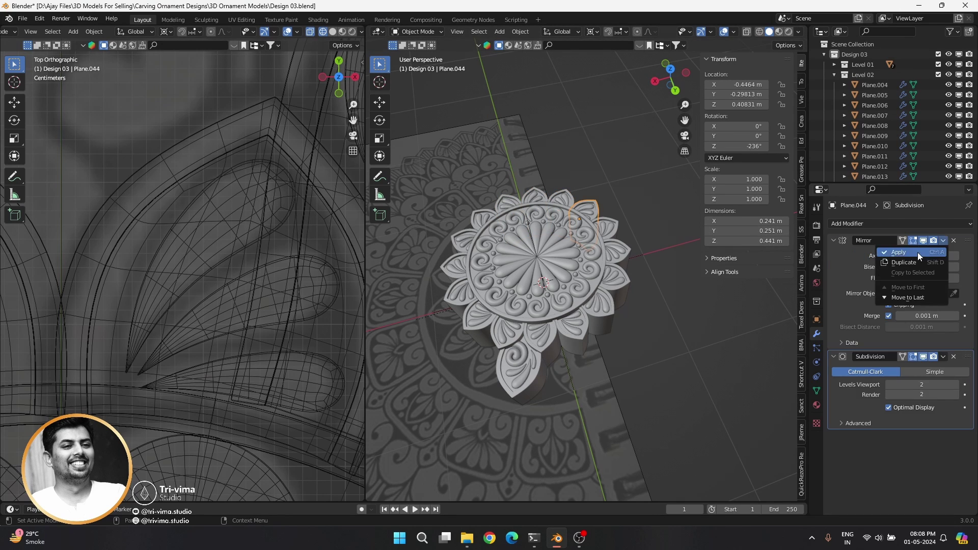
{"action": "left_click", "coordinate": [912, 252]}
{"action": "left_click", "coordinate": [616, 229]}
{"action": "left_click", "coordinate": [942, 240]}
{"action": "left_click", "coordinate": [912, 252]}
{"action": "left_click", "coordinate": [632, 258]}
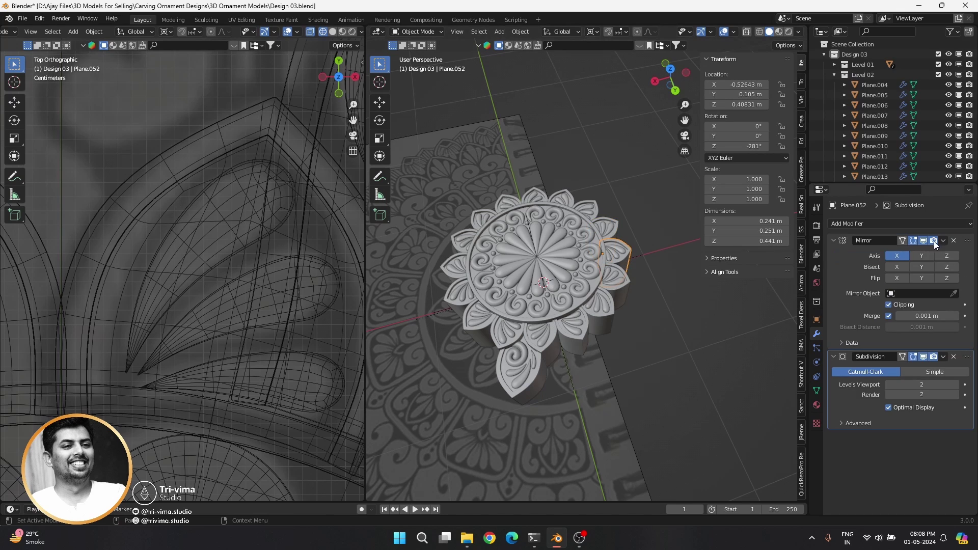
{"action": "left_click", "coordinate": [943, 241]}
{"action": "left_click", "coordinate": [912, 252]}
Step: Apply the Mirror modifier on Plane.056, the next petal, Plane.064 and Plane.004
{"action": "left_click", "coordinate": [625, 331]}
{"action": "left_click", "coordinate": [943, 240]}
{"action": "left_click", "coordinate": [912, 252]}
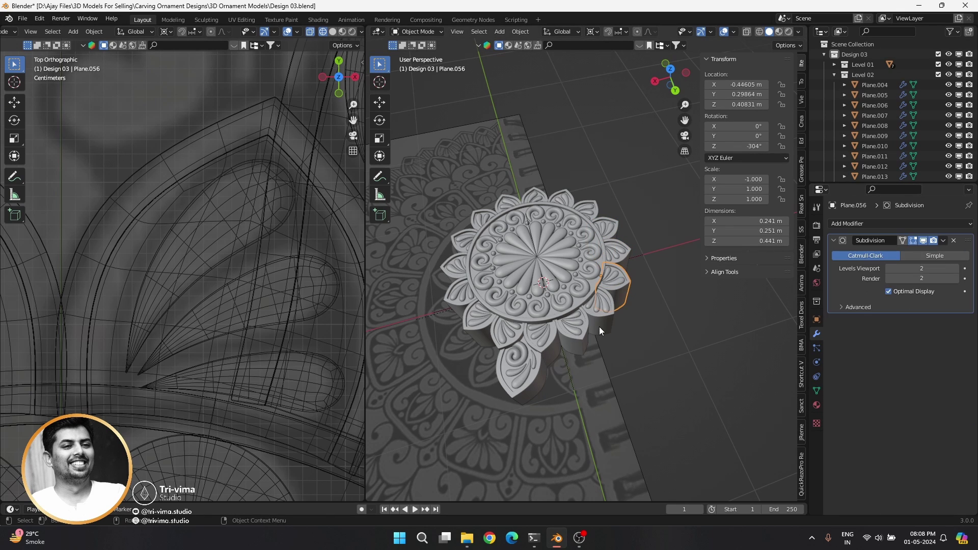
{"action": "left_click", "coordinate": [599, 326]}
{"action": "left_click", "coordinate": [943, 240]}
{"action": "left_click", "coordinate": [912, 253]}
{"action": "left_click", "coordinate": [575, 331]}
{"action": "left_click", "coordinate": [943, 241]}
{"action": "left_click", "coordinate": [912, 252]}
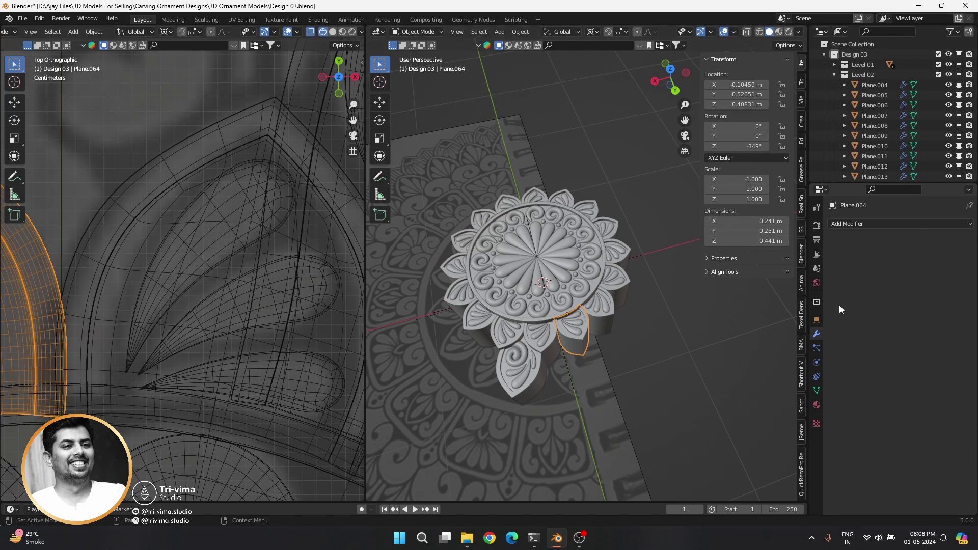
{"action": "left_click", "coordinate": [550, 353]}
{"action": "left_click", "coordinate": [942, 241]}
{"action": "left_click", "coordinate": [912, 252]}
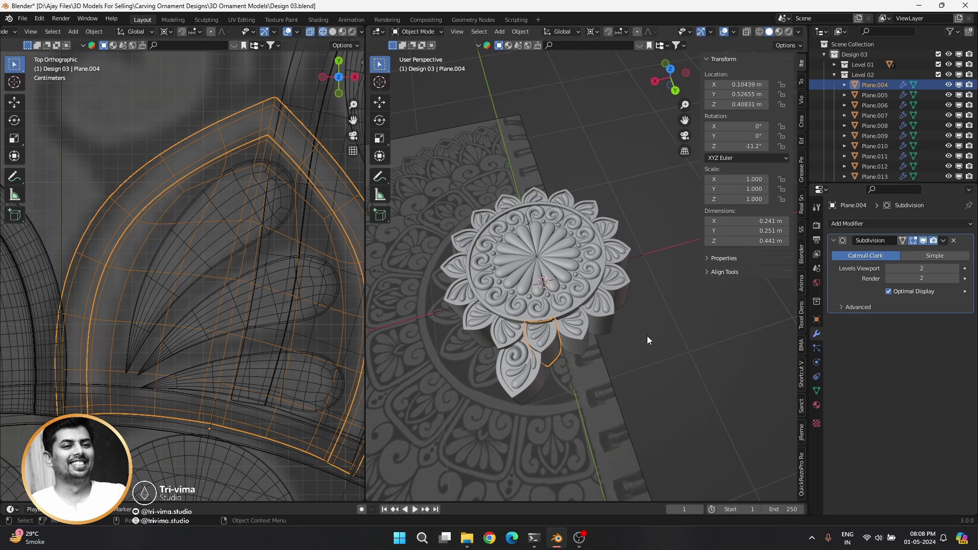
Step: Switch to top view and open the spiral BezierCurve in edit mode
{"action": "left_click", "coordinate": [493, 338]}
{"action": "left_click", "coordinate": [506, 392]}
{"action": "mouse_move", "coordinate": [507, 393]}
{"action": "middle_mouse_down"}
{"action": "mouse_move", "coordinate": [540, 389]}
{"action": "mouse_move", "coordinate": [490, 385]}
{"action": "middle_mouse_up"}
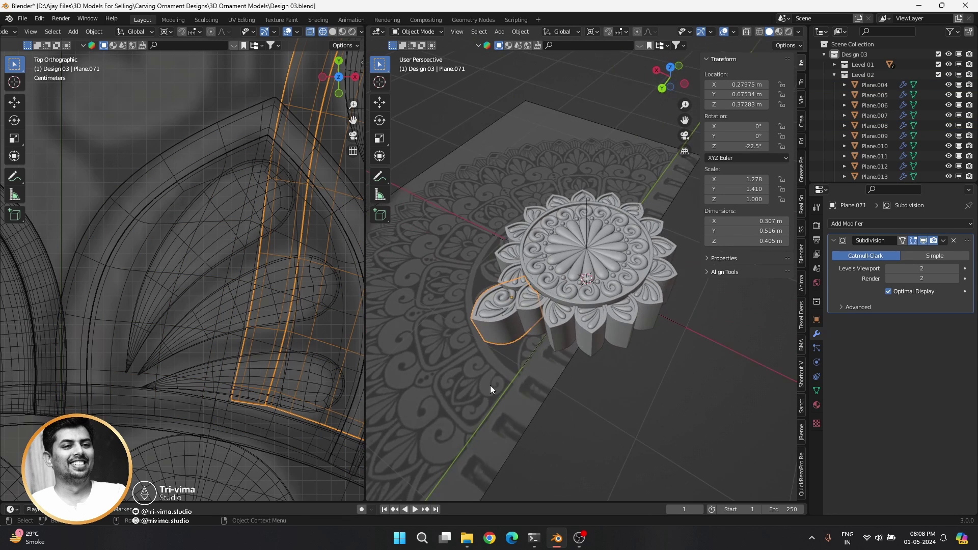
{"action": "key", "text": "KP_7"}
{"action": "scroll", "coordinate": [443, 362], "scroll_direction": "up", "scroll_amount": 3}
{"action": "scroll", "coordinate": [503, 261], "scroll_direction": "up", "scroll_amount": 3}
{"action": "left_click", "coordinate": [464, 263]}
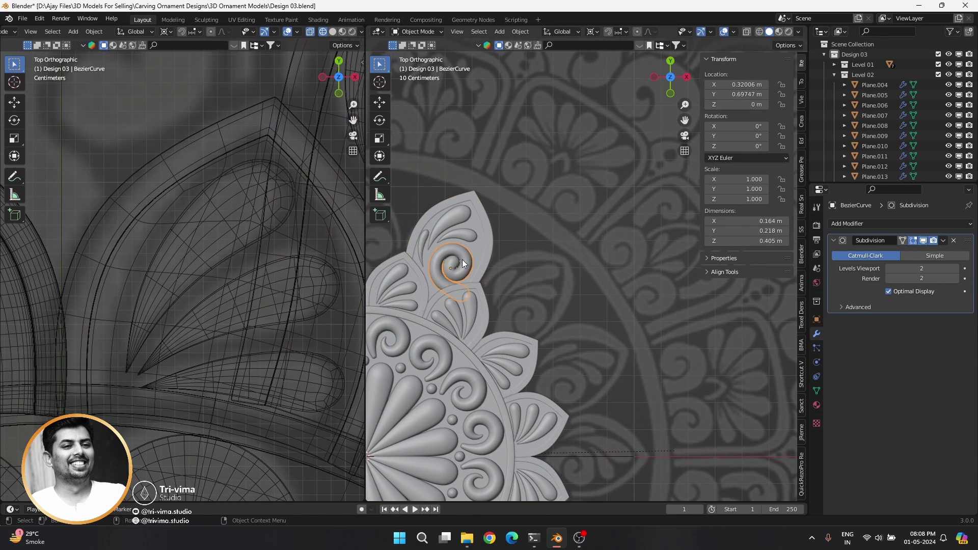
{"action": "key", "text": "Tab"}
Step: Shrink the overlay normals display size to 0.01 and leave the spiral curve's edit mode
{"action": "scroll", "coordinate": [735, 33], "scroll_direction": "down", "scroll_amount": 3}
{"action": "left_click", "coordinate": [770, 32]}
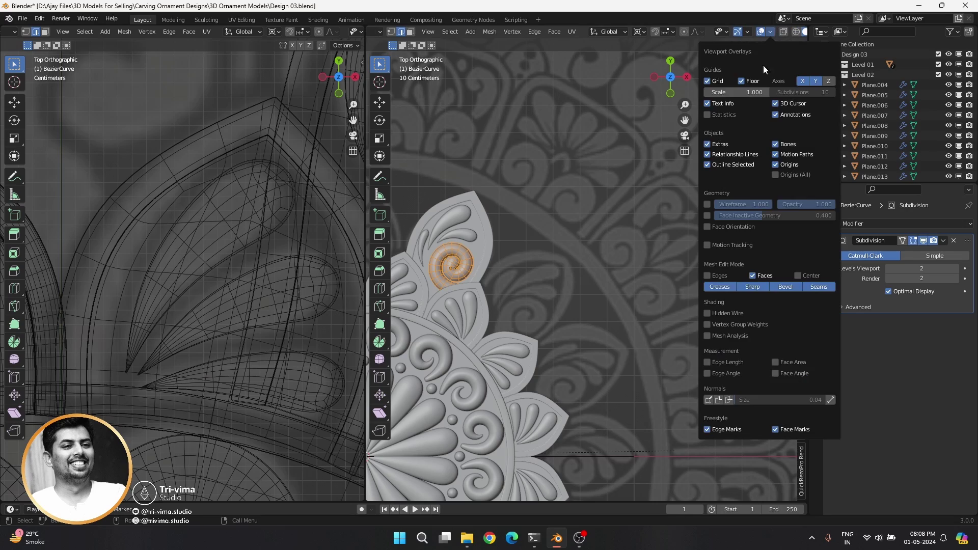
{"action": "scroll", "coordinate": [586, 214], "scroll_direction": "up", "scroll_amount": 3}
{"action": "mouse_move", "coordinate": [563, 216]}
{"action": "middle_mouse_down"}
{"action": "mouse_move", "coordinate": [604, 339]}
{"action": "mouse_move", "coordinate": [639, 393]}
{"action": "middle_mouse_up"}
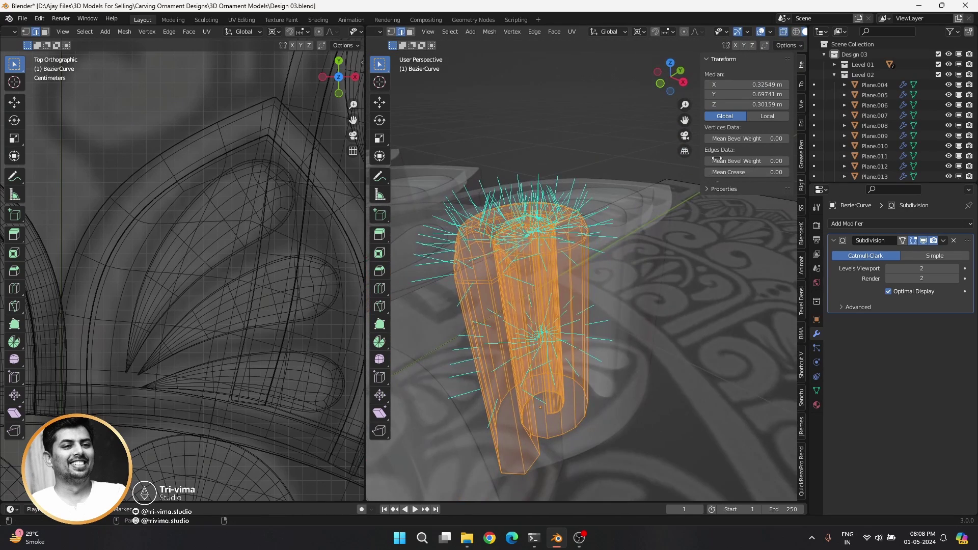
{"action": "left_click", "coordinate": [769, 31]}
{"action": "left_click_drag", "start_coordinate": [771, 399], "coordinate": [754, 400]}
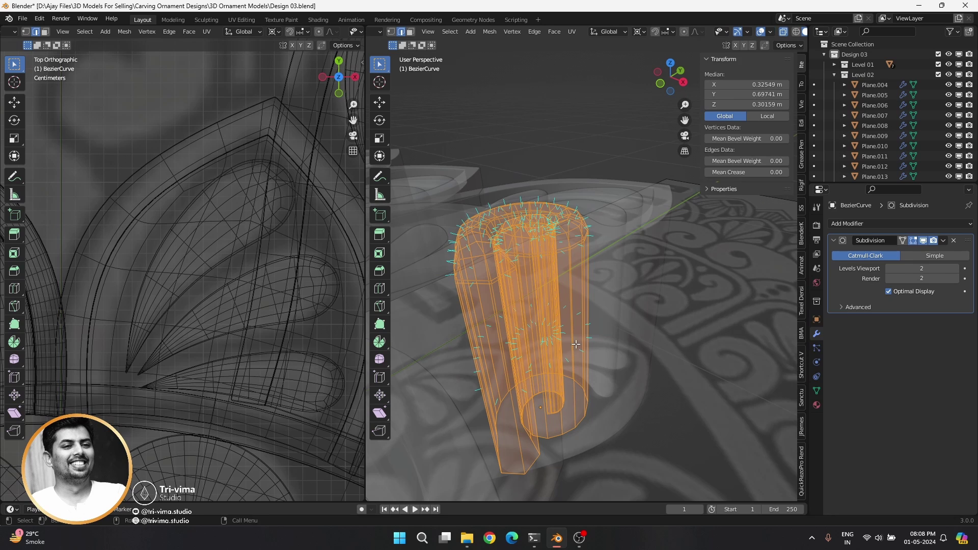
{"action": "left_click", "coordinate": [771, 32]}
{"action": "key", "text": "Tab"}
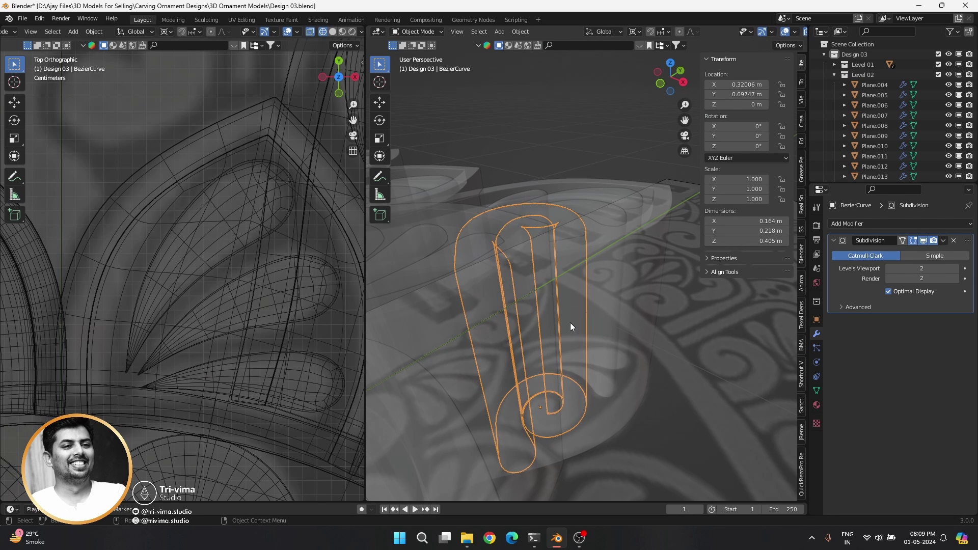
Step: Show Plane.068's subdivision on cage and lower its selected vertices about 0.004 m along Z
{"action": "mouse_move", "coordinate": [570, 322]}
{"action": "middle_mouse_down"}
{"action": "mouse_move", "coordinate": [594, 295]}
{"action": "mouse_move", "coordinate": [517, 199]}
{"action": "mouse_move", "coordinate": [488, 215]}
{"action": "mouse_move", "coordinate": [587, 185]}
{"action": "middle_mouse_up"}
{"action": "left_click", "coordinate": [587, 184]}
{"action": "left_click", "coordinate": [499, 164], "text": "shift"}
{"action": "key", "text": "Tab"}
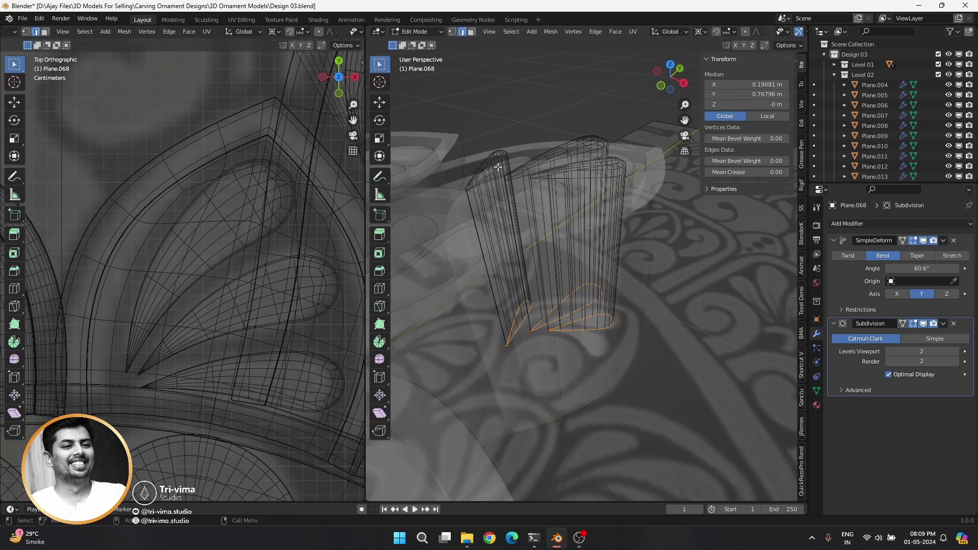
{"action": "middle_click_drag", "start_coordinate": [499, 164], "coordinate": [662, 245]}
{"action": "left_click", "coordinate": [902, 324]}
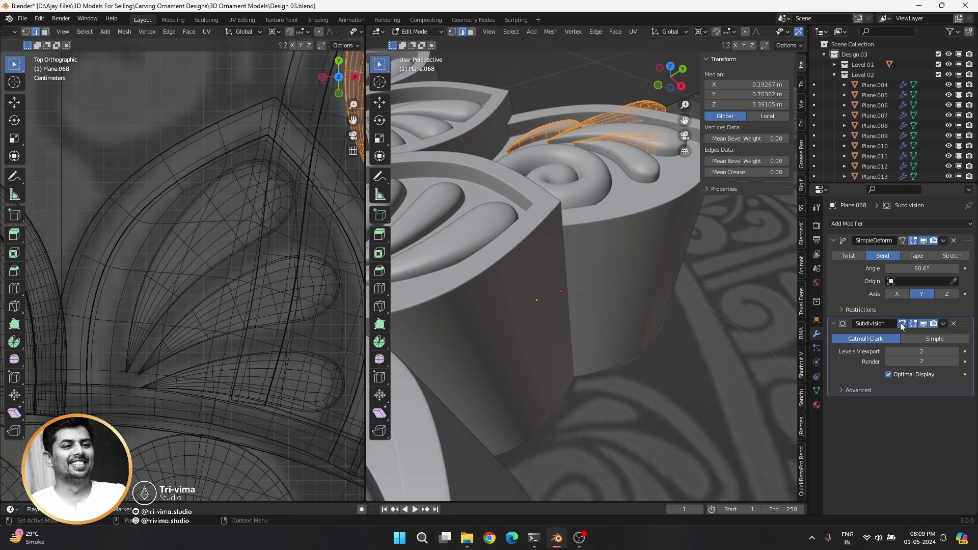
{"action": "middle_click_drag", "start_coordinate": [604, 154], "coordinate": [507, 263]}
{"action": "key", "text": "g"}
{"action": "key", "text": "z"}
{"action": "left_click", "coordinate": [497, 249]}
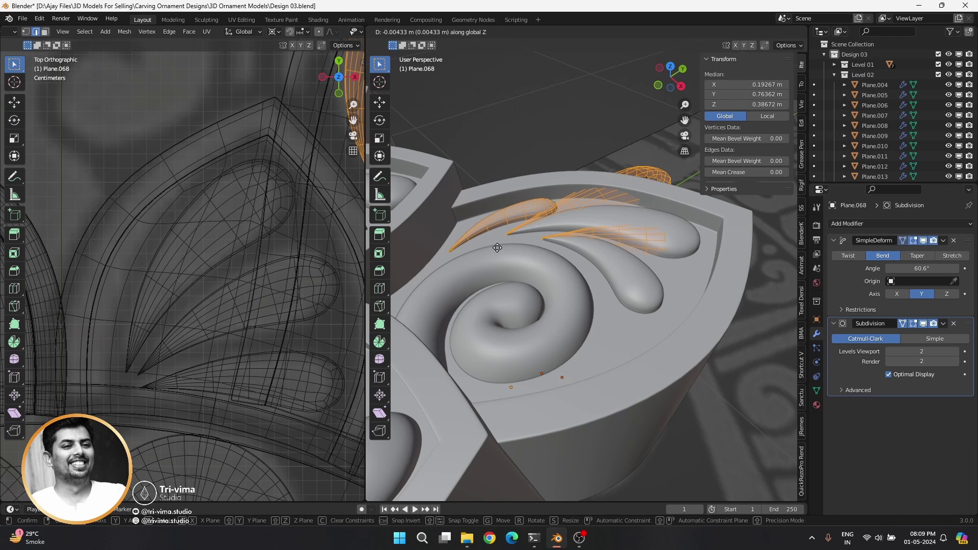
{"action": "key", "text": "Tab"}
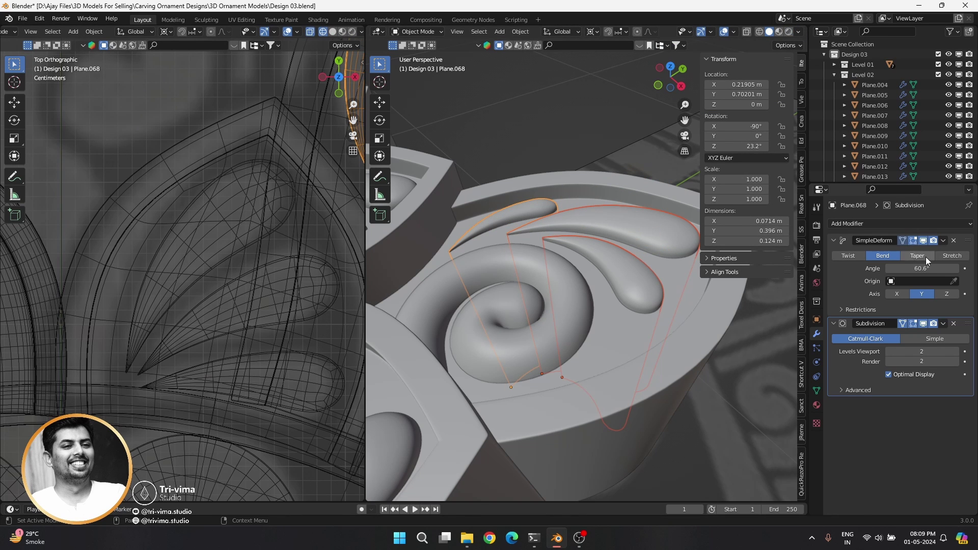
{"action": "middle_click_drag", "start_coordinate": [502, 108], "coordinate": [559, 220]}
Step: Bring the ornament into view and select the scroll-carved leaf Plane.071
{"action": "scroll", "coordinate": [558, 220], "scroll_direction": "down", "scroll_amount": 3}
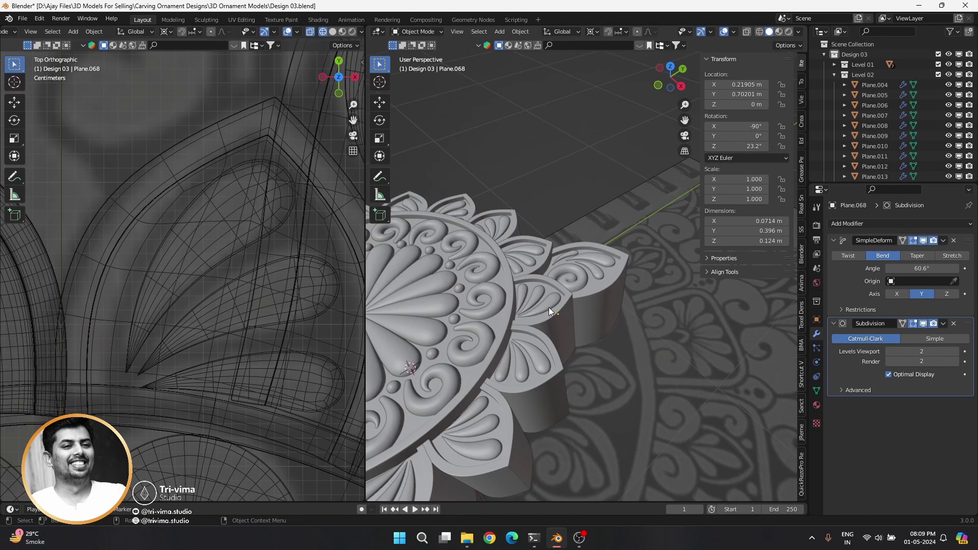
{"action": "middle_click_drag", "start_coordinate": [549, 307], "coordinate": [600, 330]}
{"action": "left_click", "coordinate": [571, 273]}
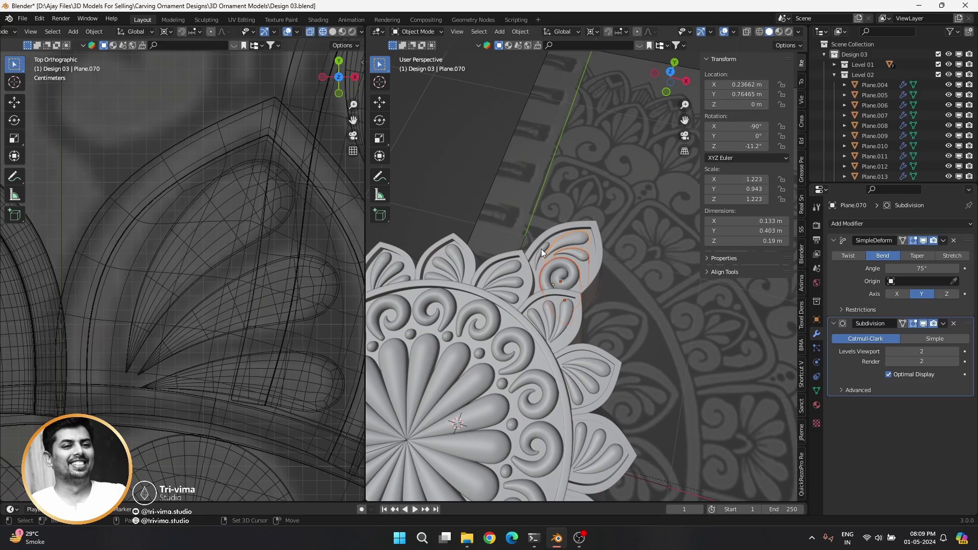
{"action": "scroll", "coordinate": [162, 267], "scroll_direction": "down", "scroll_amount": 2}
{"action": "scroll", "coordinate": [143, 265], "scroll_direction": "up", "scroll_amount": 2}
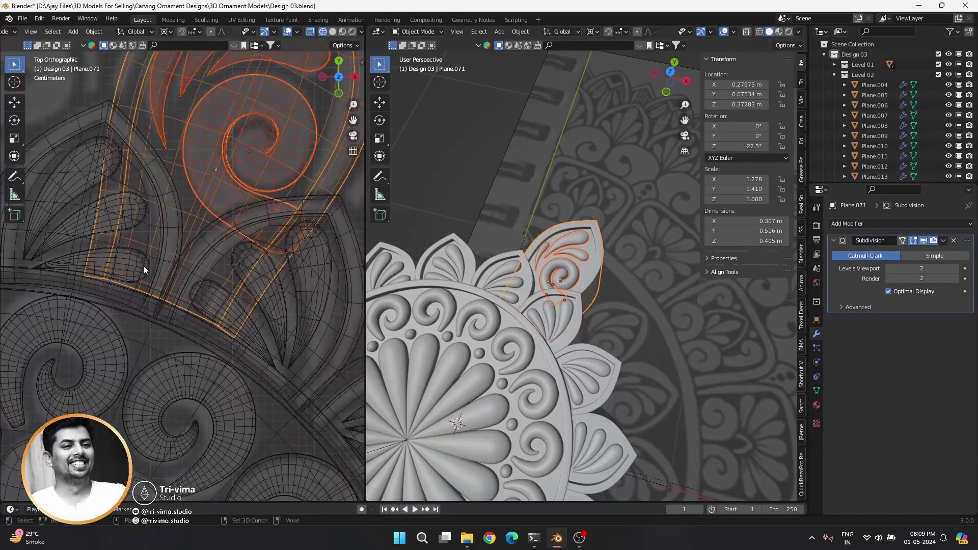
{"action": "scroll", "coordinate": [165, 329], "scroll_direction": "down", "scroll_amount": 2}
{"action": "scroll", "coordinate": [165, 329], "scroll_direction": "up", "scroll_amount": 3}
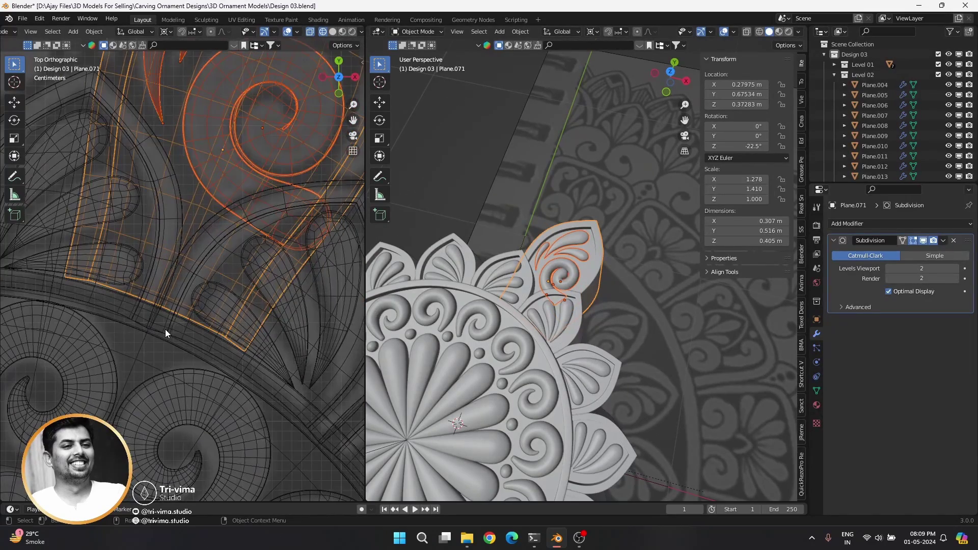
{"action": "left_click", "coordinate": [228, 336]}
{"action": "left_click", "coordinate": [240, 309]}
Step: Nudge Plane.071's base edges where it meets the inner ring, then reselect the leaf
{"action": "key", "text": "Tab"}
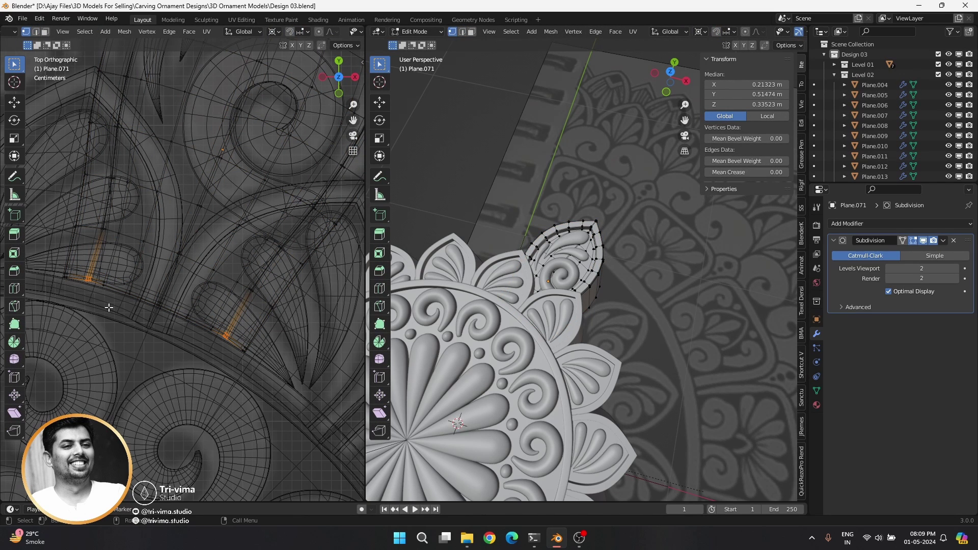
{"action": "key", "text": "g"}
{"action": "left_click", "coordinate": [148, 323]}
{"action": "key", "text": "Tab"}
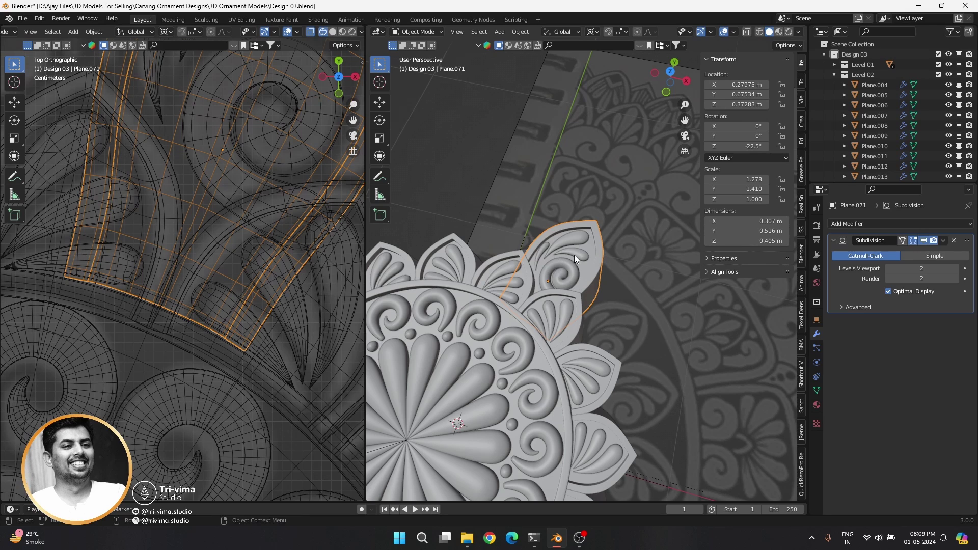
{"action": "left_click", "coordinate": [552, 247]}
{"action": "left_click", "coordinate": [590, 238]}
{"action": "scroll", "coordinate": [203, 246], "scroll_direction": "down", "scroll_amount": 4}
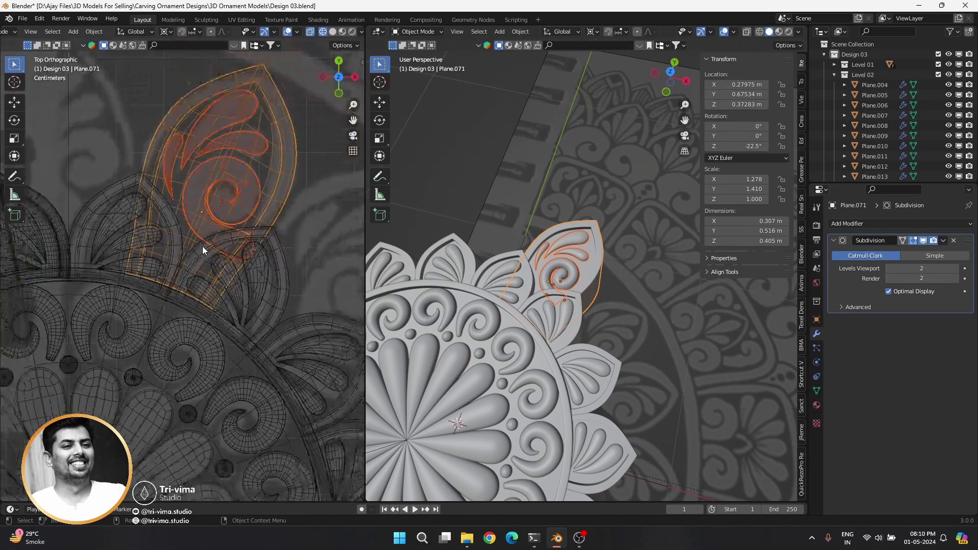
{"action": "scroll", "coordinate": [203, 246], "scroll_direction": "down", "scroll_amount": 4}
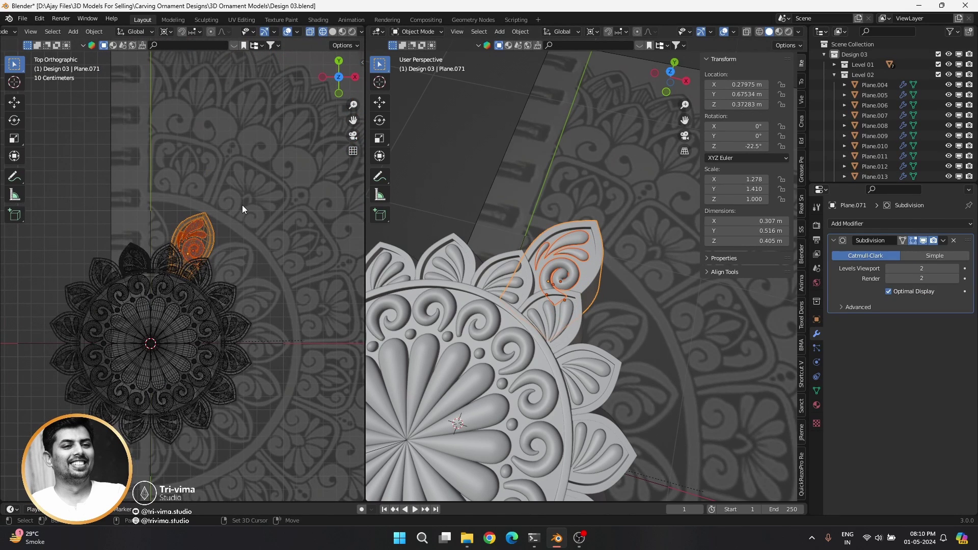
Step: Trial-duplicate and rotate the leaf around the centre, then undo back to the original
{"action": "key", "text": "shift+d"}
{"action": "key", "text": "r"}
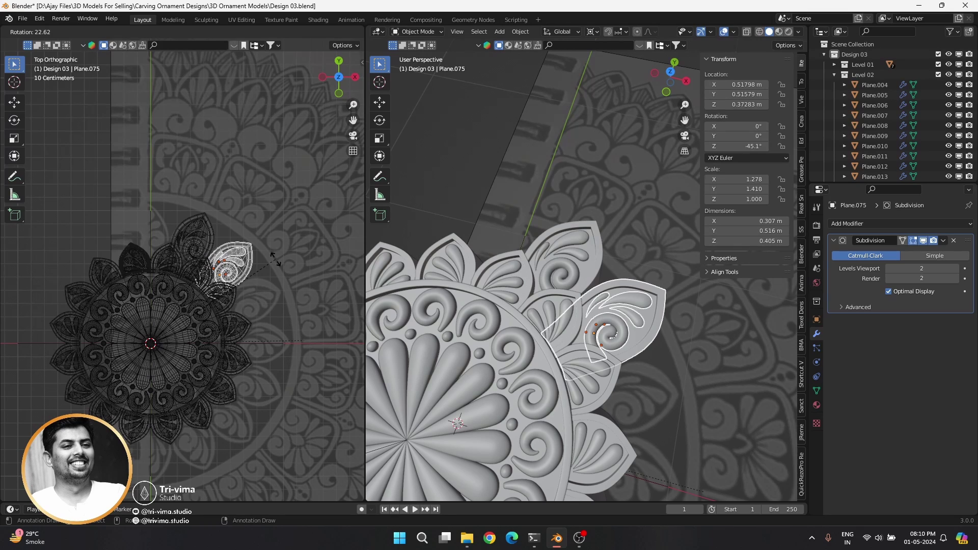
{"action": "key", "text": "Escape"}
{"action": "key", "text": "ctrl+z"}
{"action": "scroll", "coordinate": [275, 259], "scroll_direction": "up", "scroll_amount": 3}
{"action": "scroll", "coordinate": [237, 279], "scroll_direction": "up", "scroll_amount": 3}
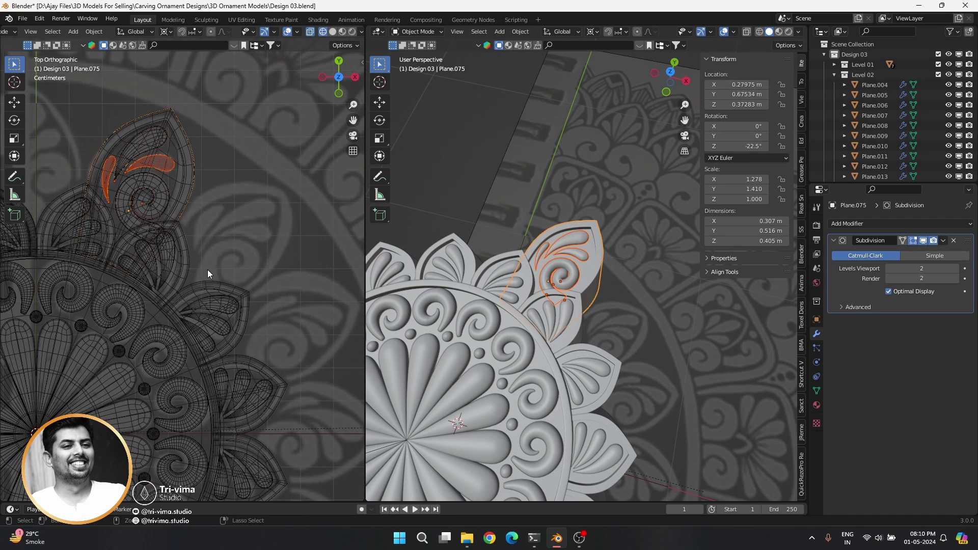
{"action": "key", "text": "r"}
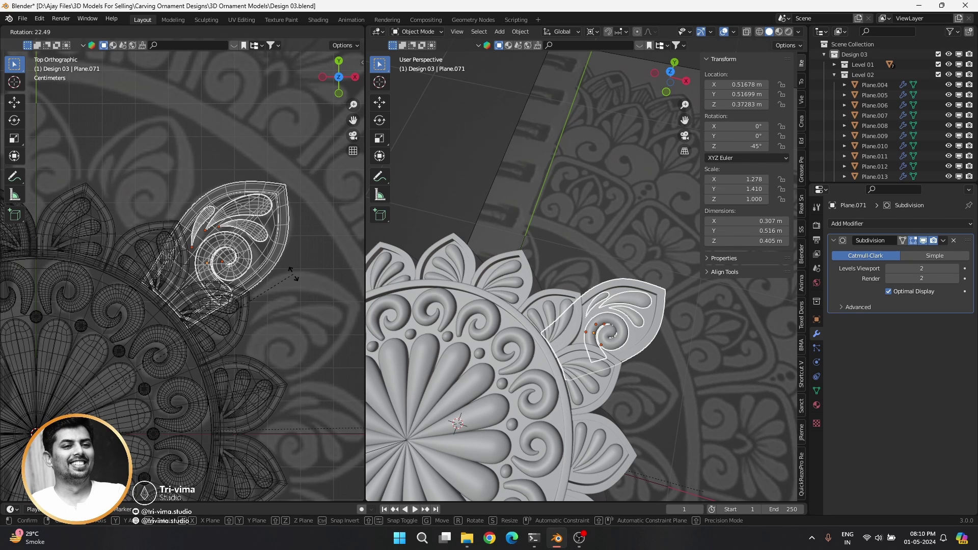
{"action": "left_click", "coordinate": [293, 274]}
{"action": "key", "text": "ctrl+z"}
{"action": "key", "text": "ctrl+z"}
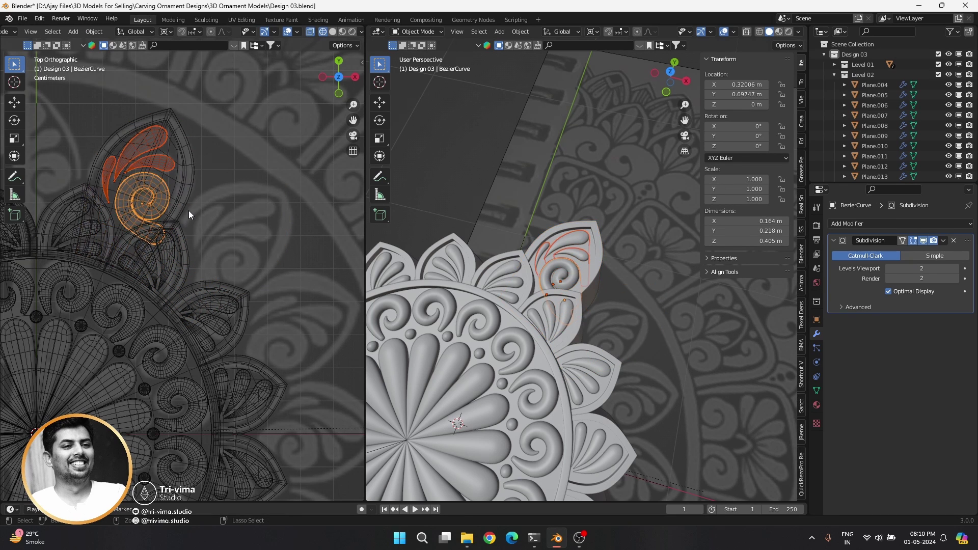
{"action": "key", "text": "ctrl+z"}
{"action": "key", "text": "ctrl+z"}
{"action": "key", "text": "ctrl+z"}
{"action": "key", "text": "r"}
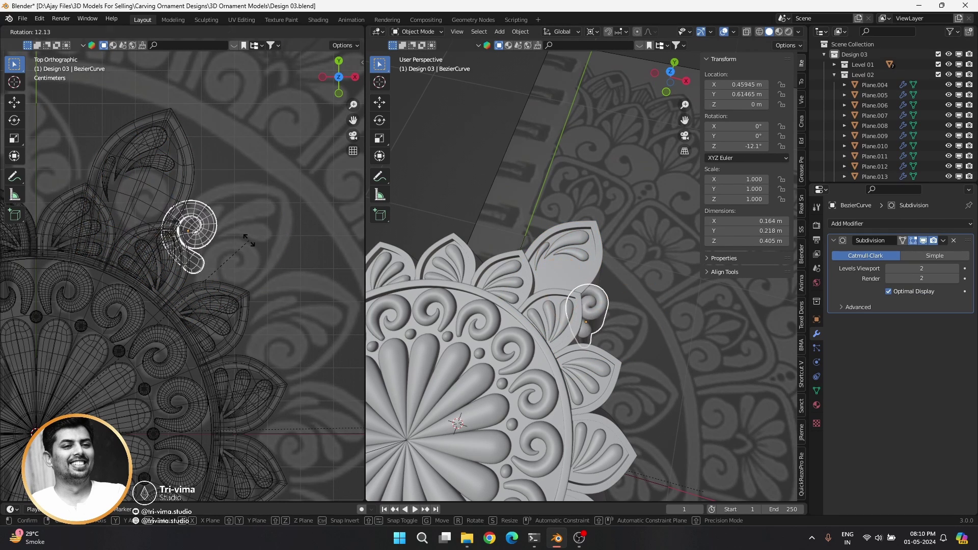
{"action": "right_click", "coordinate": [248, 240]}
{"action": "scroll", "coordinate": [125, 212], "scroll_direction": "up", "scroll_amount": 5}
{"action": "middle_click_drag", "start_coordinate": [124, 212], "coordinate": [255, 215], "text": "shift"}
Step: Shift Plane.071's base edges along local Y and frame the leaf
{"action": "key", "text": "shift+bracketleft"}
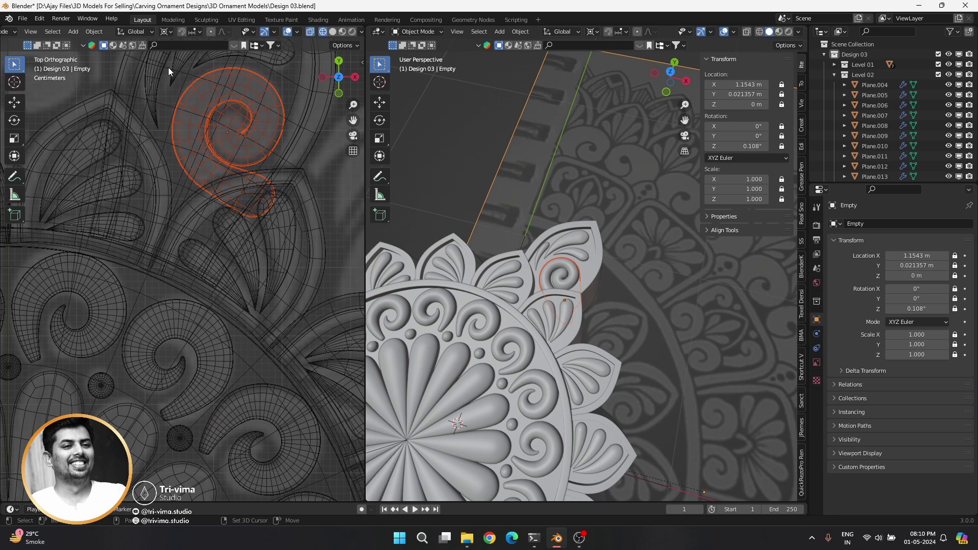
{"action": "left_click", "coordinate": [542, 250]}
{"action": "left_click", "coordinate": [603, 263]}
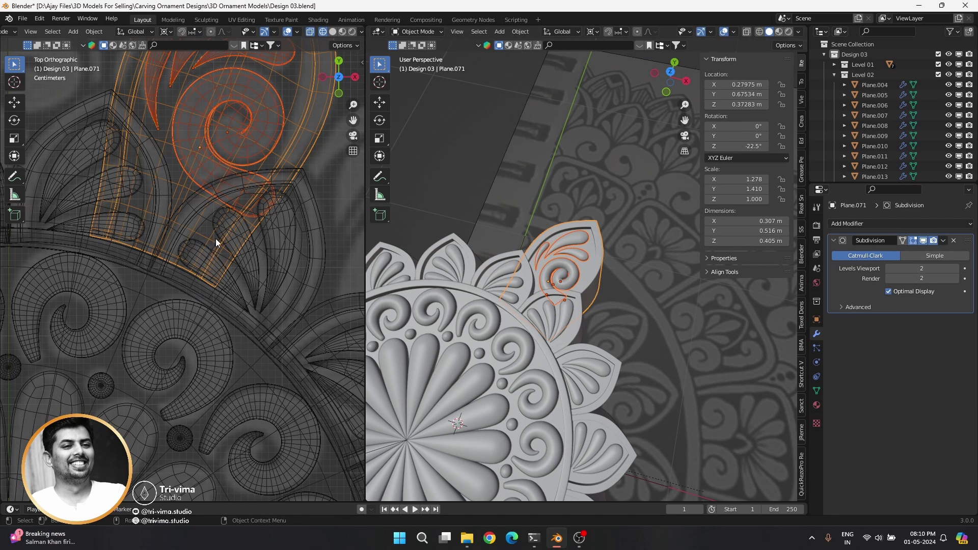
{"action": "key", "text": "Tab"}
{"action": "mouse_move", "coordinate": [140, 310]}
{"action": "left_mouse_down"}
{"action": "mouse_move", "coordinate": [171, 271]}
{"action": "mouse_move", "coordinate": [232, 255]}
{"action": "left_mouse_up"}
{"action": "key", "text": "g"}
{"action": "key", "text": "y"}
{"action": "key", "text": "y"}
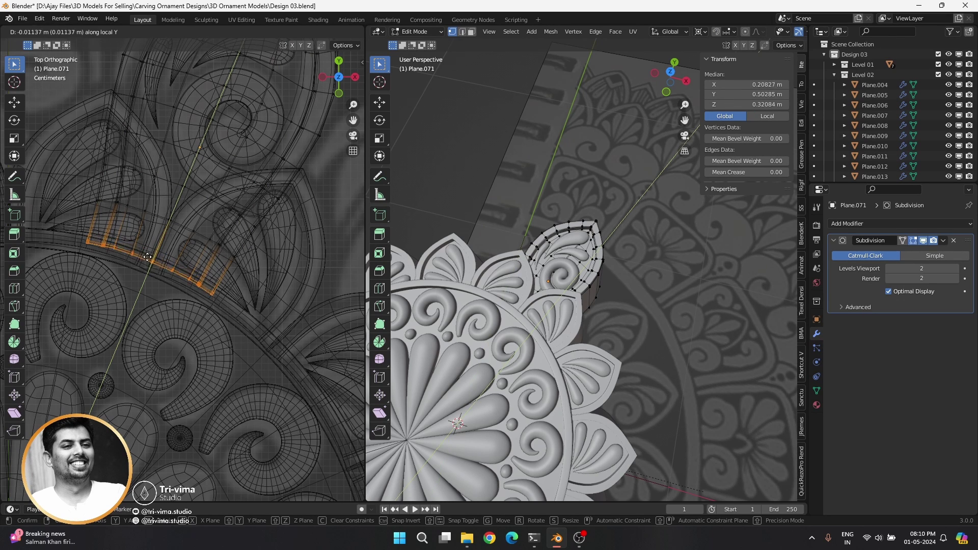
{"action": "left_click", "coordinate": [143, 264]}
{"action": "key", "text": "Tab"}
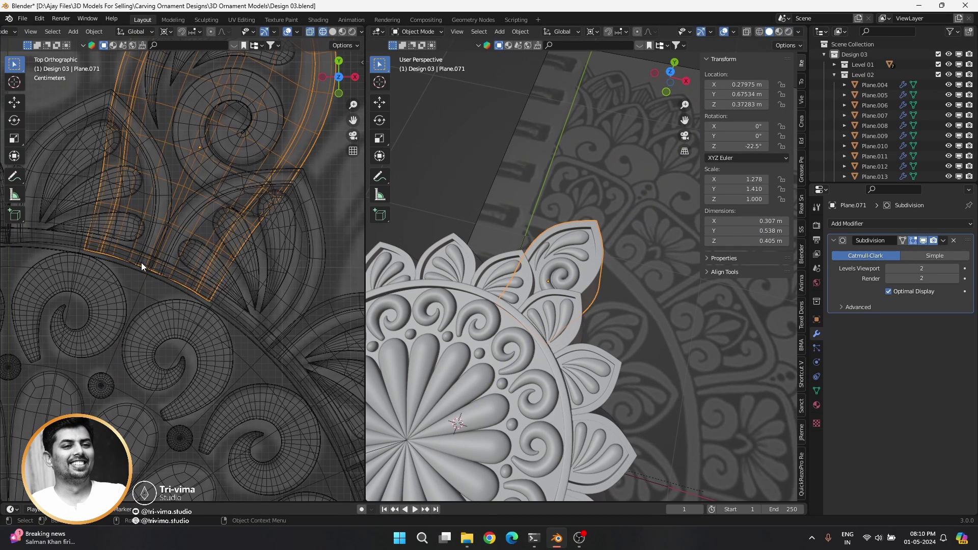
{"action": "left_click", "coordinate": [571, 239]}
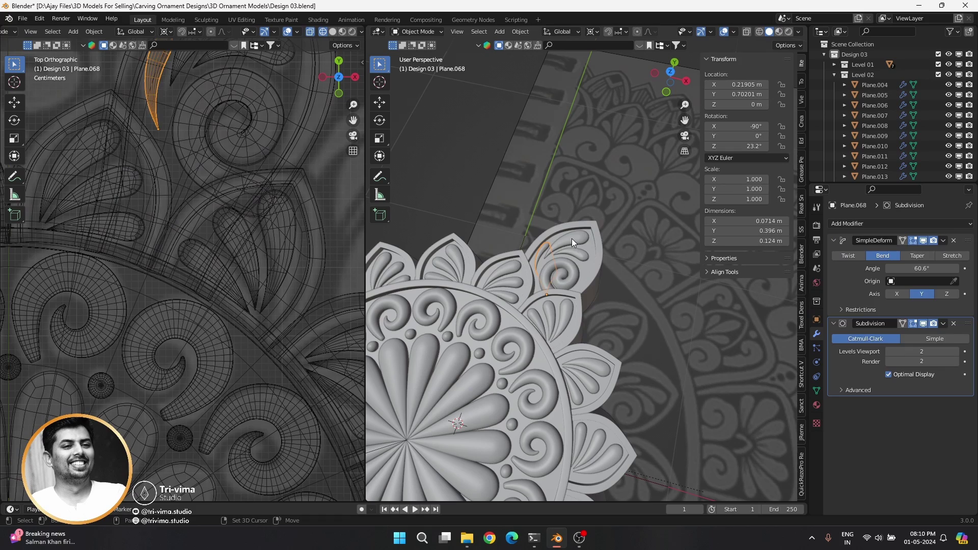
{"action": "left_click", "coordinate": [571, 270]}
{"action": "key", "text": "KP_Decimal"}
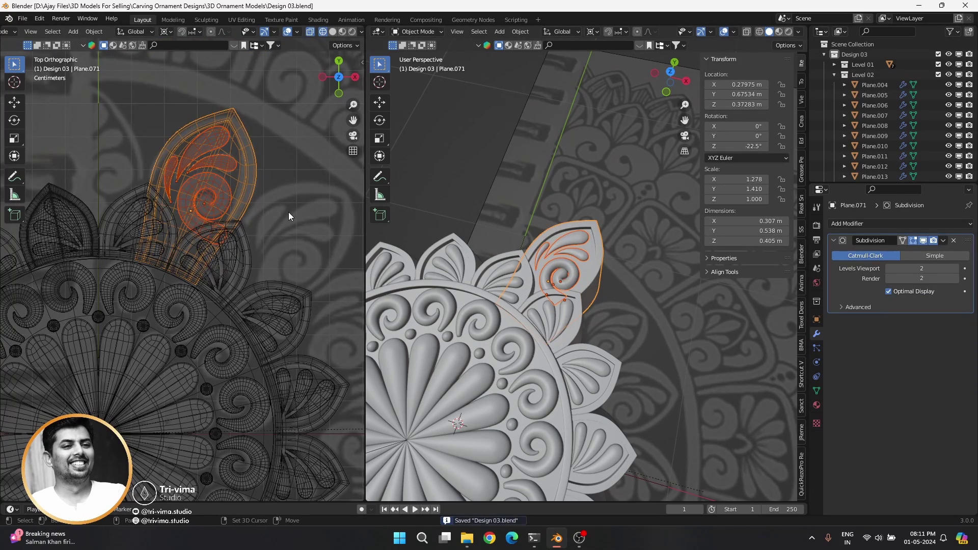
Step: Duplicate the leaf and rotate the copy about −45° around the ornament centre
{"action": "key", "text": "shift+d"}
{"action": "key", "text": "r"}
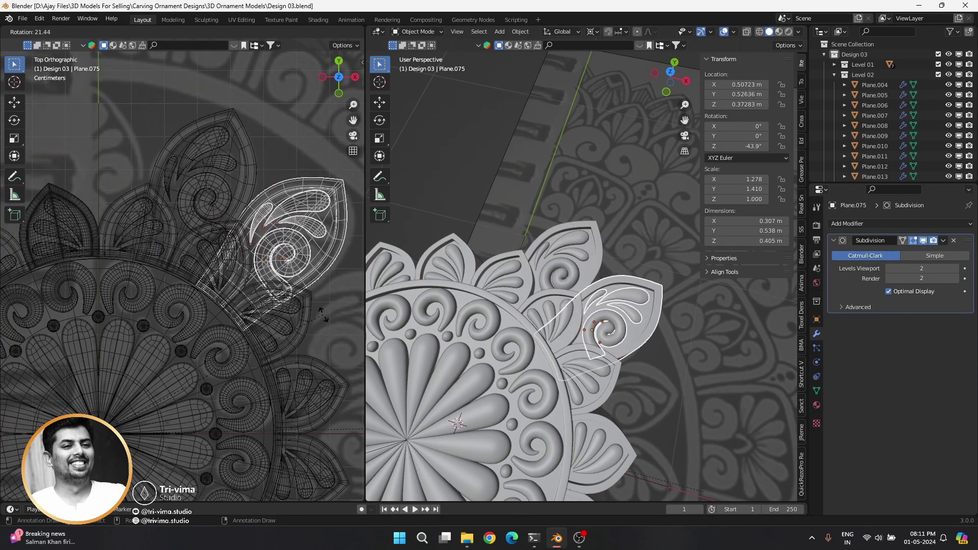
{"action": "left_click", "coordinate": [216, 293]}
{"action": "scroll", "coordinate": [123, 250], "scroll_direction": "up", "scroll_amount": 5}
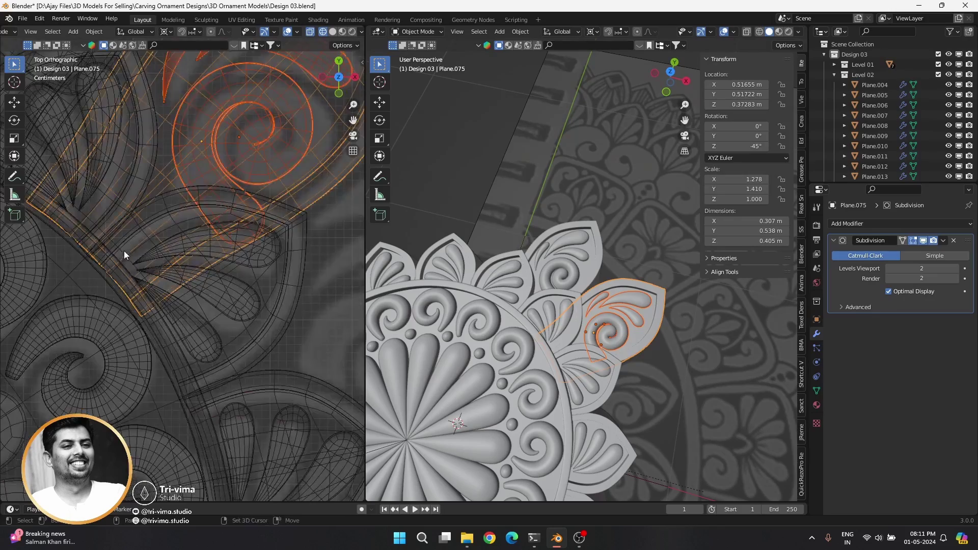
{"action": "scroll", "coordinate": [249, 278], "scroll_direction": "up", "scroll_amount": 4}
{"action": "key", "text": "r"}
{"action": "left_click", "coordinate": [269, 273]}
{"action": "scroll", "coordinate": [169, 273], "scroll_direction": "down", "scroll_amount": 4}
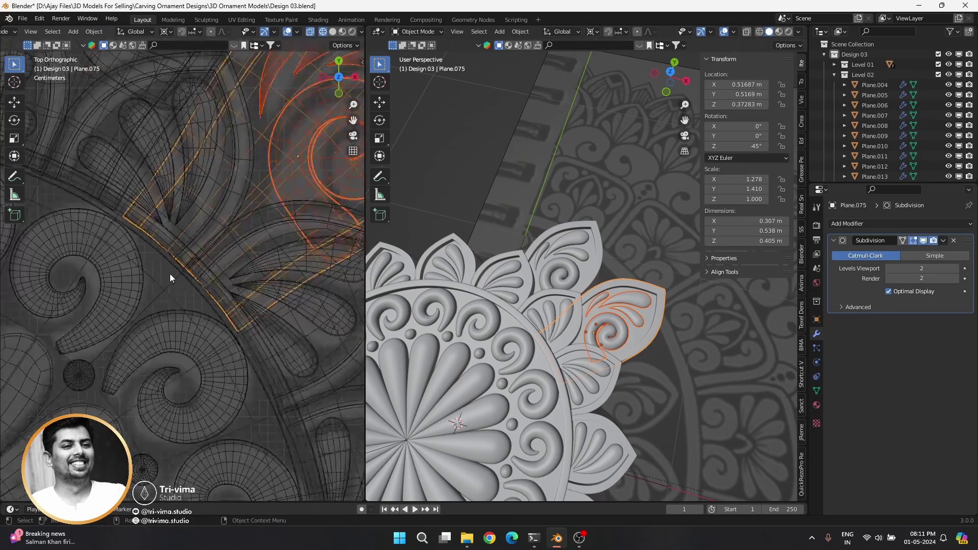
{"action": "scroll", "coordinate": [195, 291], "scroll_direction": "down", "scroll_amount": 2}
{"action": "scroll", "coordinate": [152, 246], "scroll_direction": "up", "scroll_amount": 3}
{"action": "scroll", "coordinate": [142, 154], "scroll_direction": "up", "scroll_amount": 2}
{"action": "scroll", "coordinate": [150, 208], "scroll_direction": "up", "scroll_amount": 1}
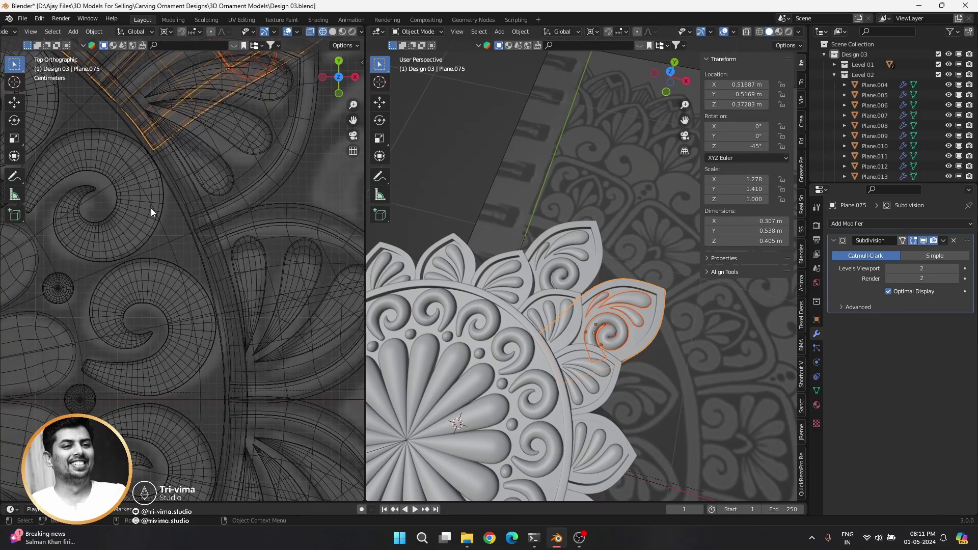
Step: Add two more rotated petal copies around the centre of the ring
{"action": "key", "text": "shift+d"}
{"action": "key", "text": "r"}
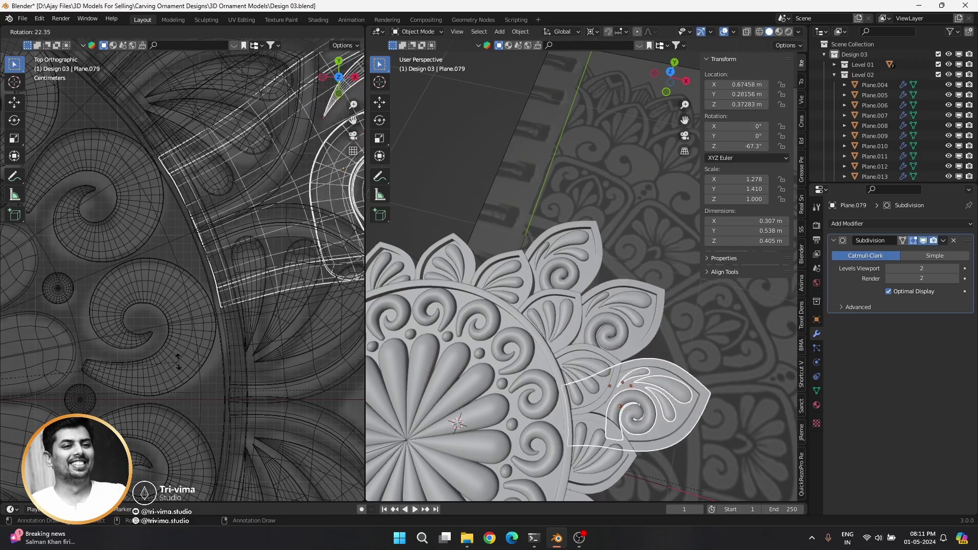
{"action": "left_click", "coordinate": [181, 370]}
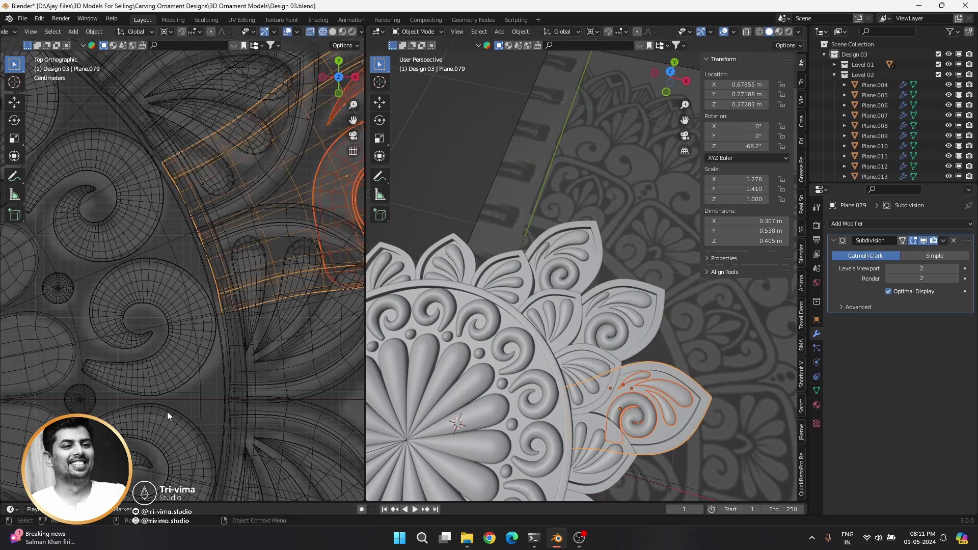
{"action": "scroll", "coordinate": [224, 366], "scroll_direction": "down", "scroll_amount": 2}
{"action": "scroll", "coordinate": [224, 361], "scroll_direction": "up", "scroll_amount": 2}
{"action": "scroll", "coordinate": [248, 292], "scroll_direction": "up", "scroll_amount": 2}
{"action": "key", "text": "shift+d"}
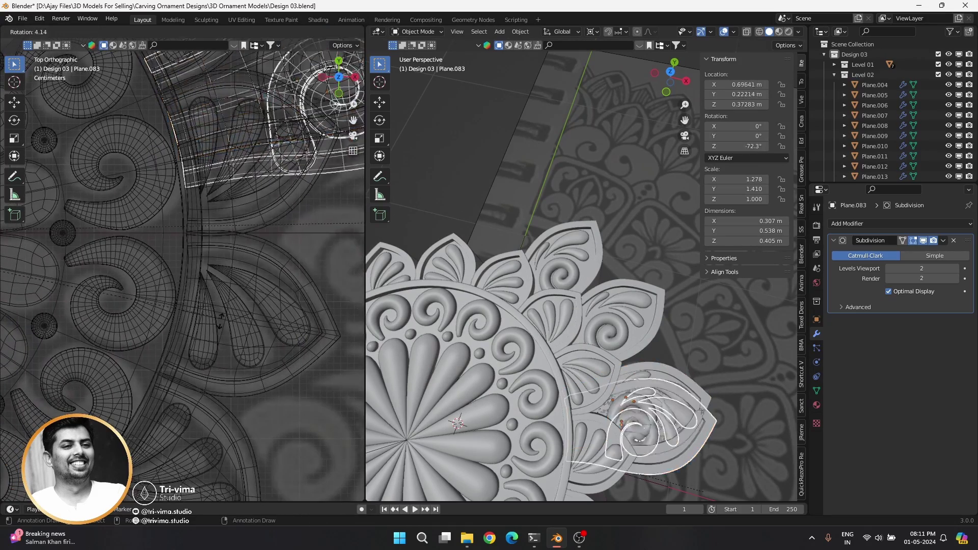
{"action": "key", "text": "r"}
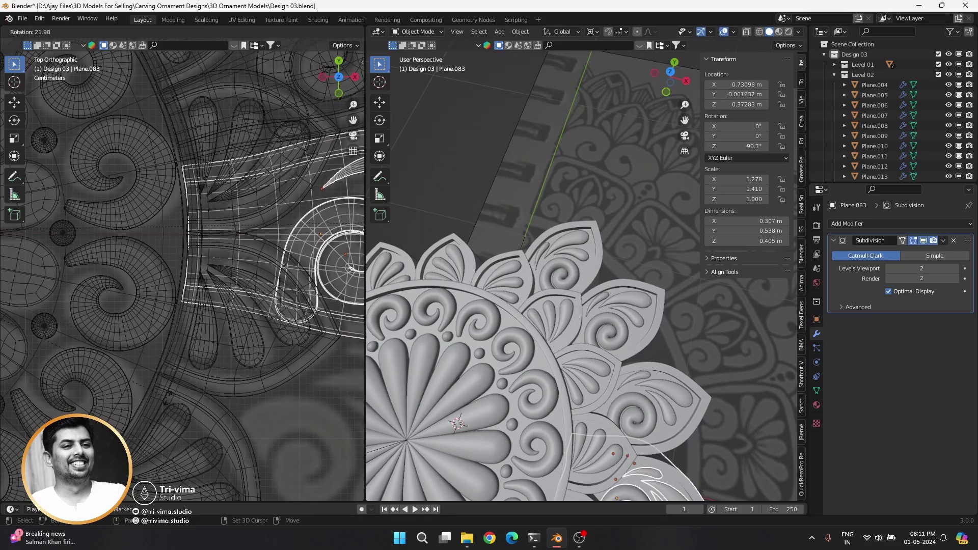
{"action": "left_click", "coordinate": [174, 365]}
{"action": "scroll", "coordinate": [234, 233], "scroll_direction": "down", "scroll_amount": 2}
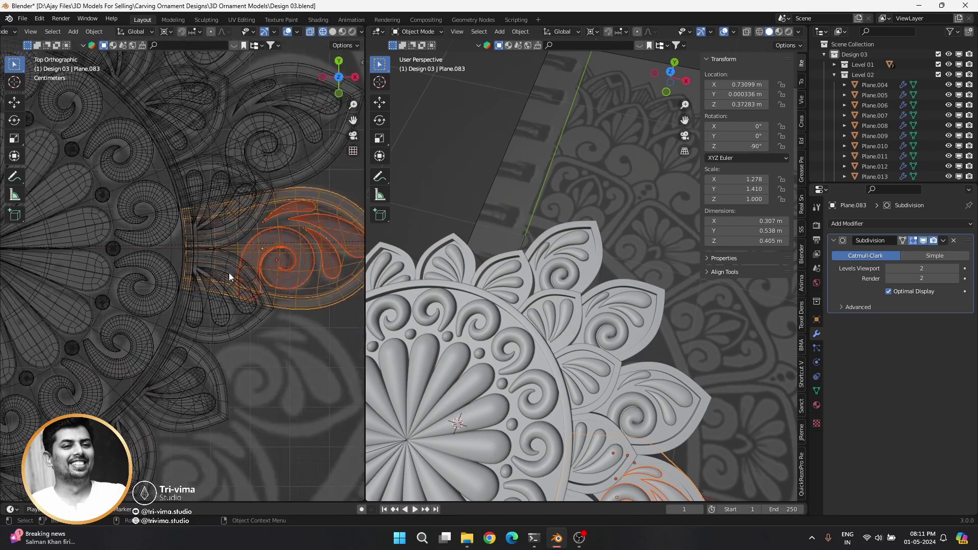
{"action": "scroll", "coordinate": [261, 251], "scroll_direction": "up", "scroll_amount": 2}
Step: Duplicate the petal once more and rotate the copy into its place in the ring
{"action": "key", "text": "shift+d"}
{"action": "key", "text": "r"}
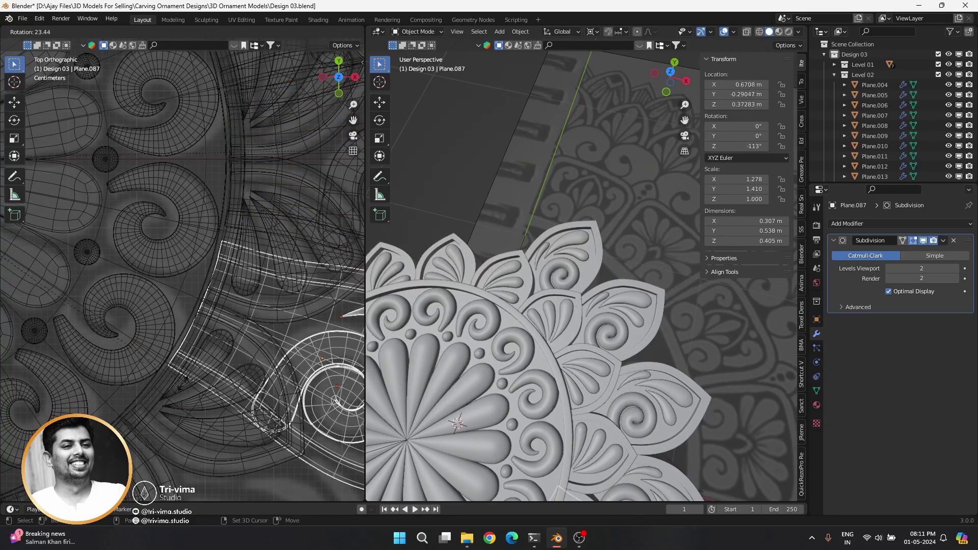
{"action": "left_click", "coordinate": [220, 366]}
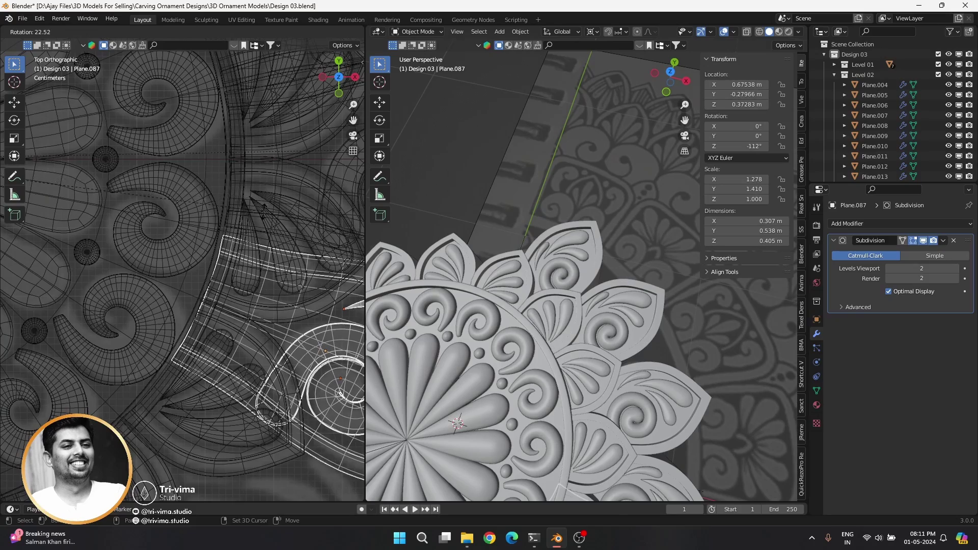
{"action": "left_click", "coordinate": [244, 265]}
{"action": "scroll", "coordinate": [249, 266], "scroll_direction": "down", "scroll_amount": 2}
{"action": "scroll", "coordinate": [256, 309], "scroll_direction": "down", "scroll_amount": 2}
{"action": "scroll", "coordinate": [256, 310], "scroll_direction": "up", "scroll_amount": 1}
{"action": "scroll", "coordinate": [209, 328], "scroll_direction": "up", "scroll_amount": 1}
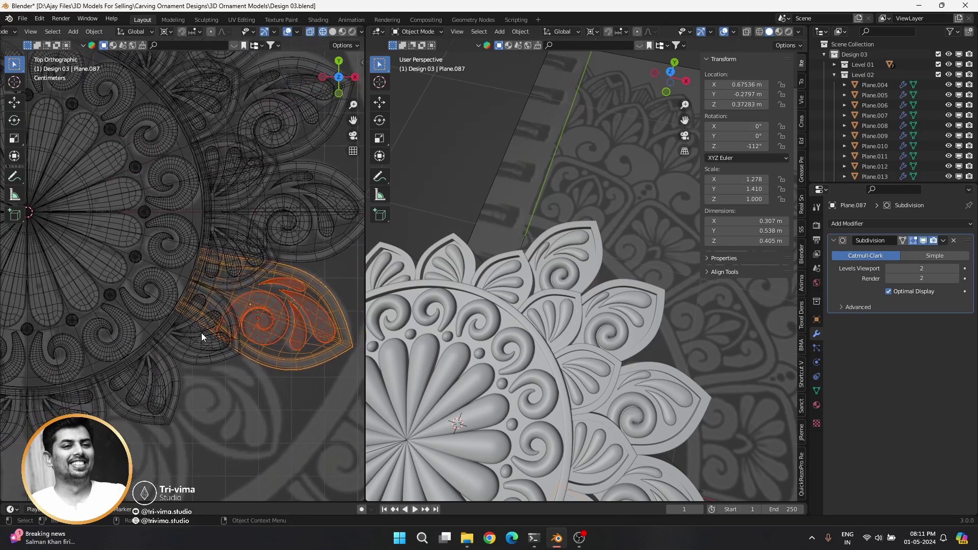
{"action": "scroll", "coordinate": [201, 332], "scroll_direction": "up", "scroll_amount": 4}
{"action": "scroll", "coordinate": [163, 282], "scroll_direction": "down", "scroll_amount": 4}
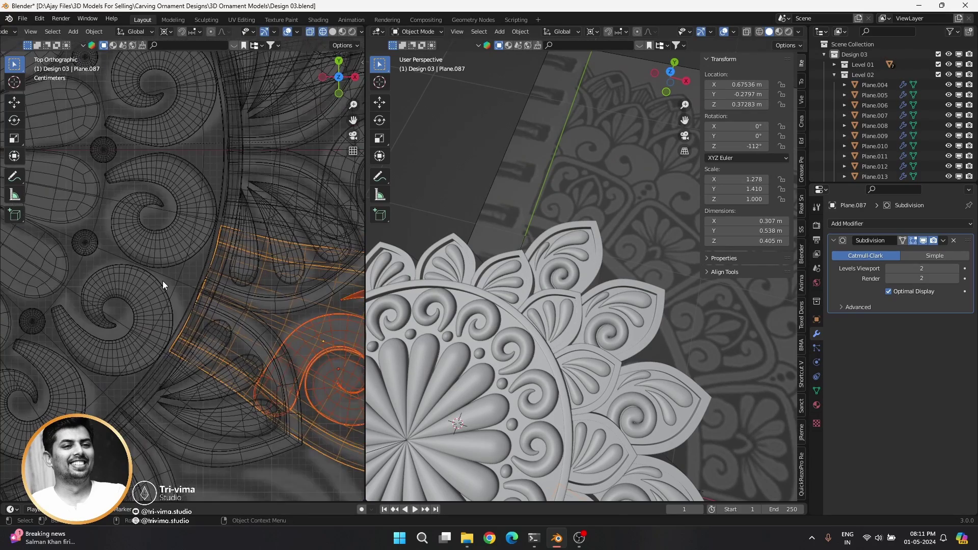
{"action": "scroll", "coordinate": [163, 280], "scroll_direction": "down", "scroll_amount": 3}
{"action": "scroll", "coordinate": [157, 282], "scroll_direction": "up", "scroll_amount": 1}
{"action": "scroll", "coordinate": [117, 287], "scroll_direction": "up", "scroll_amount": 2}
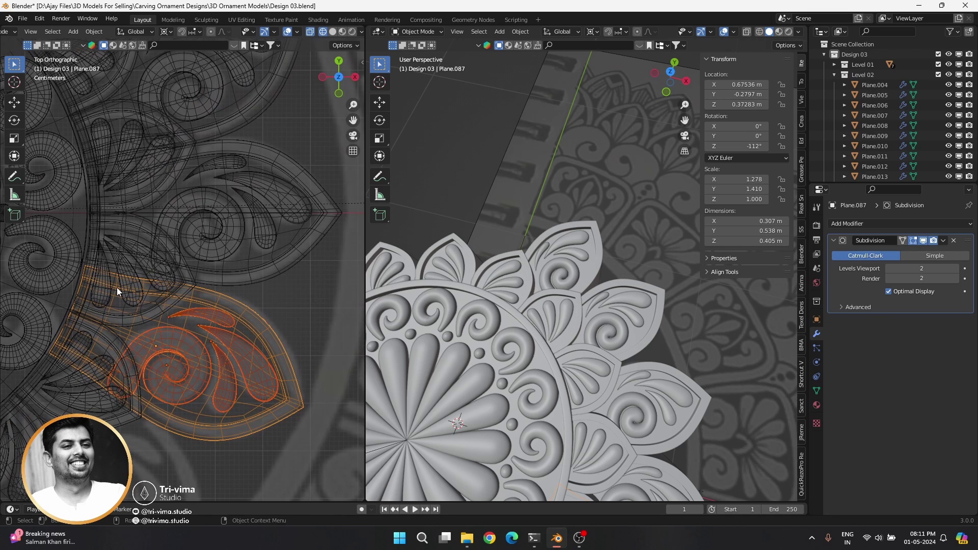
Step: Widen four outer petals to 1.328 on X about their individual origins
{"action": "middle_click_drag", "start_coordinate": [665, 411], "coordinate": [564, 268], "text": "shift"}
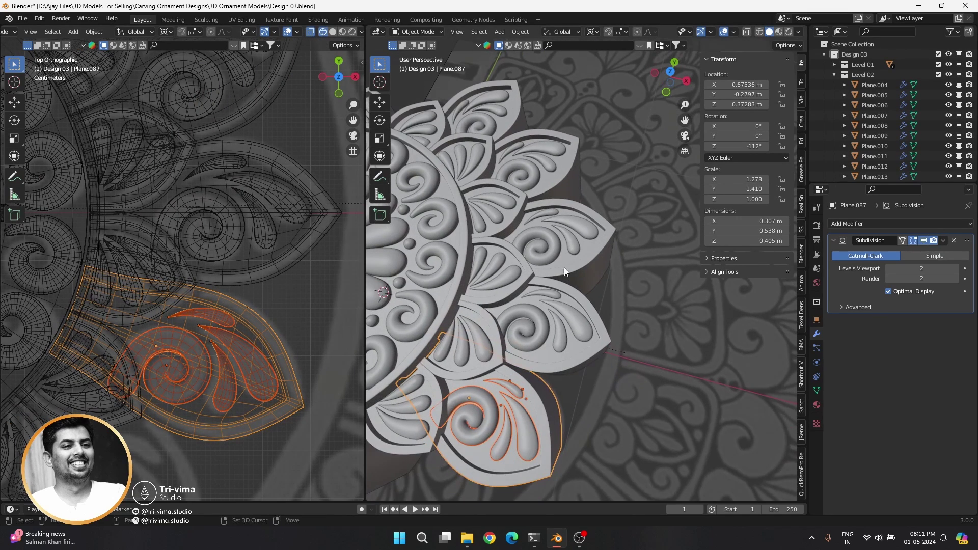
{"action": "left_click", "coordinate": [542, 298]}
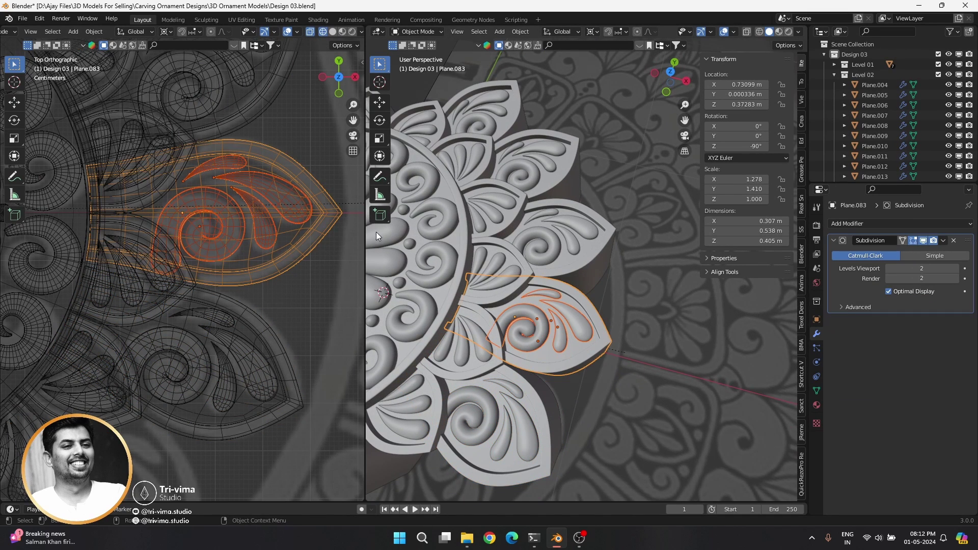
{"action": "key", "text": "alt+a"}
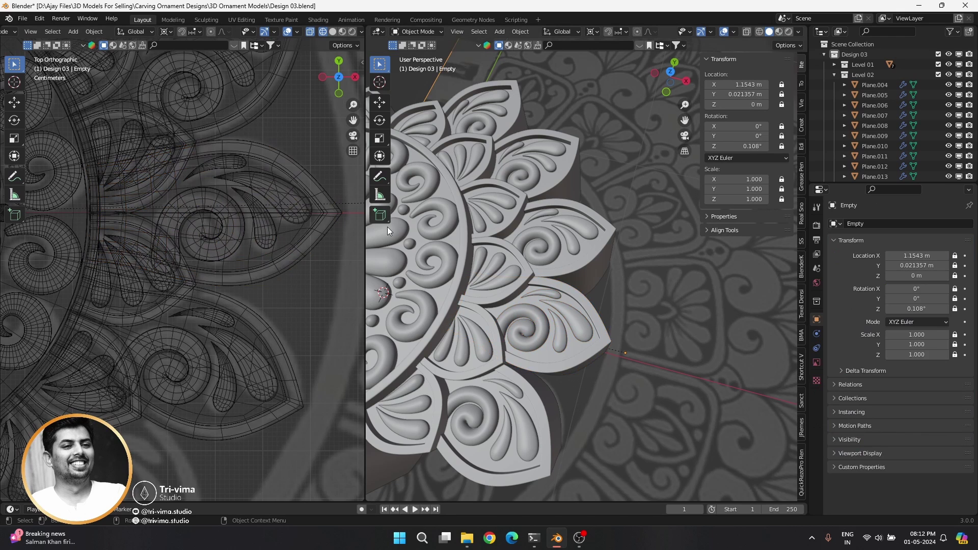
{"action": "left_click", "coordinate": [558, 372]}
{"action": "left_click", "coordinate": [582, 310], "text": "shift"}
{"action": "left_click", "coordinate": [567, 175], "text": "shift"}
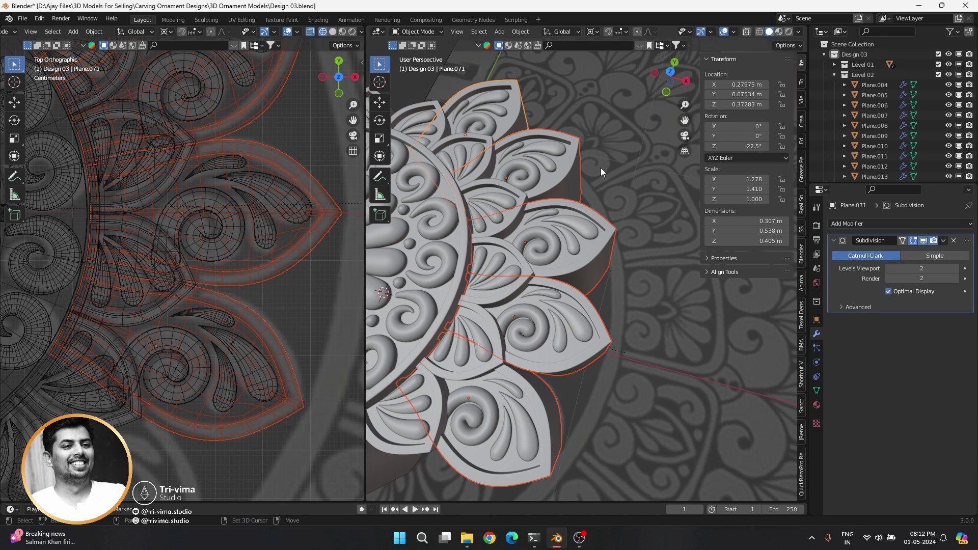
{"action": "left_click", "coordinate": [596, 31]}
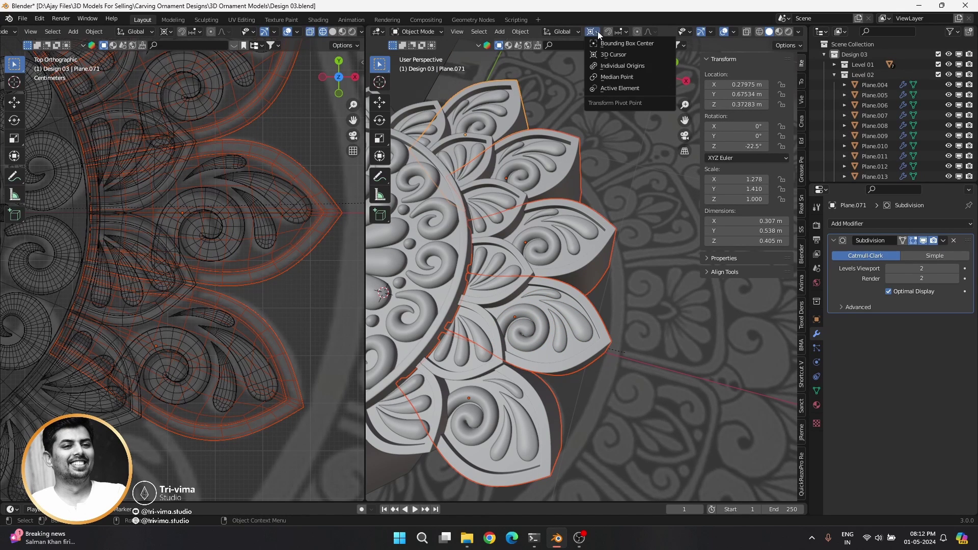
{"action": "left_click", "coordinate": [603, 66]}
{"action": "key", "text": "s"}
{"action": "key", "text": "x"}
{"action": "key", "text": "x"}
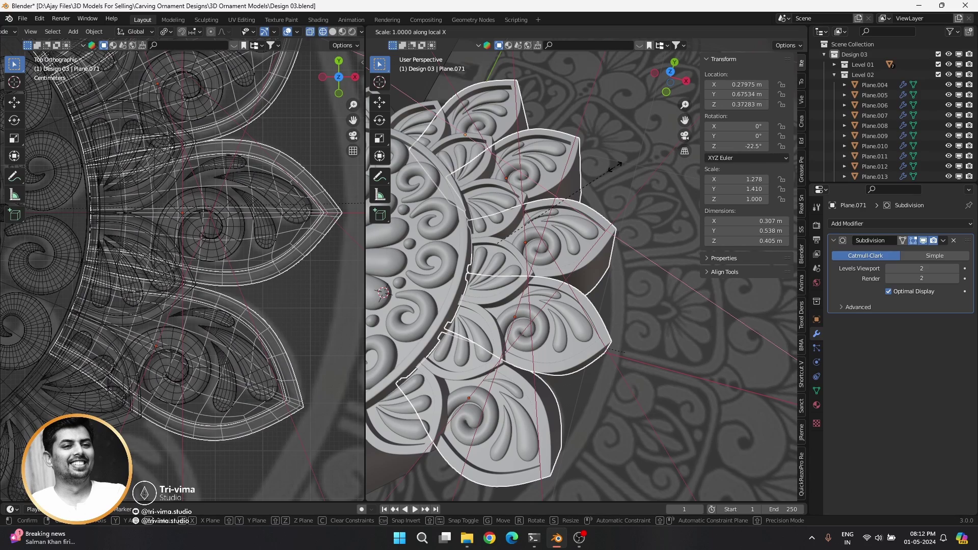
{"action": "left_click", "coordinate": [694, 192]}
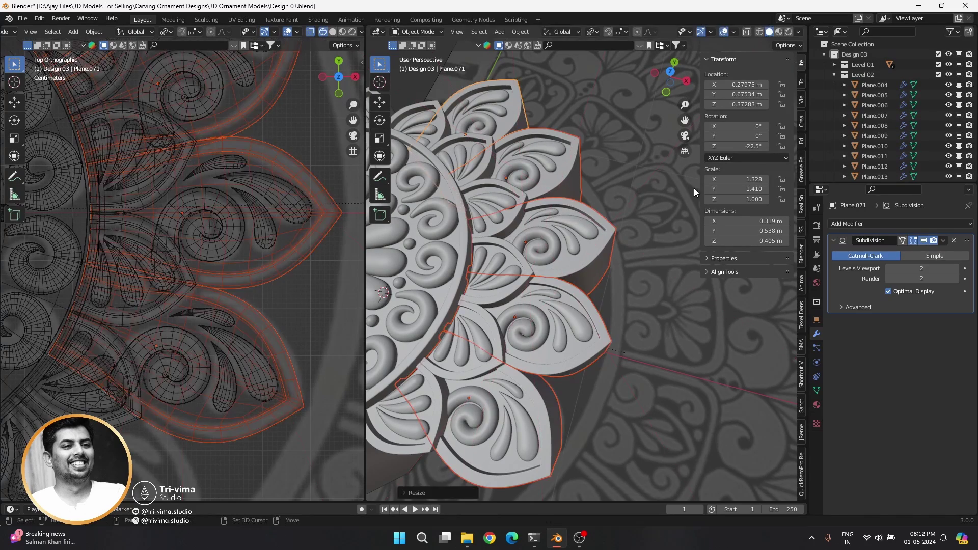
{"action": "left_click", "coordinate": [595, 32]}
{"action": "left_click", "coordinate": [604, 77]}
Step: Rotate a petal plate with its scroll motif to −67.5 degrees
{"action": "scroll", "coordinate": [256, 380], "scroll_direction": "up", "scroll_amount": 2}
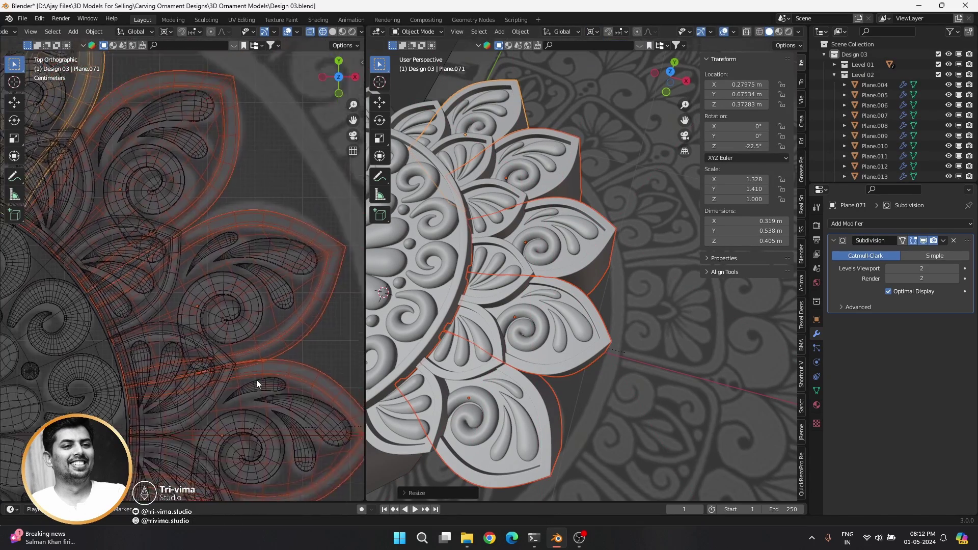
{"action": "scroll", "coordinate": [285, 402], "scroll_direction": "up", "scroll_amount": 2}
{"action": "middle_click_drag", "start_coordinate": [317, 421], "coordinate": [271, 336], "text": "shift"}
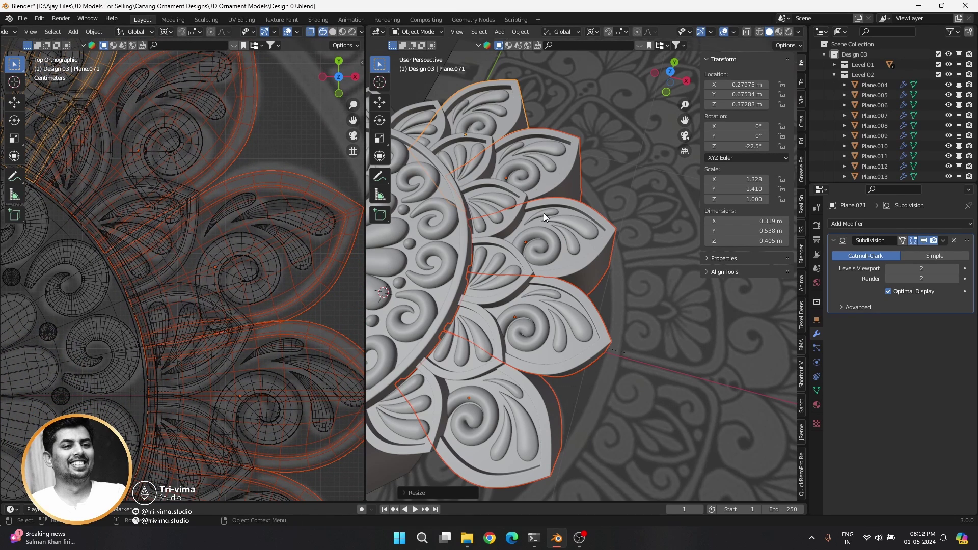
{"action": "left_click", "coordinate": [574, 248]}
{"action": "left_click", "coordinate": [555, 224], "text": "shift"}
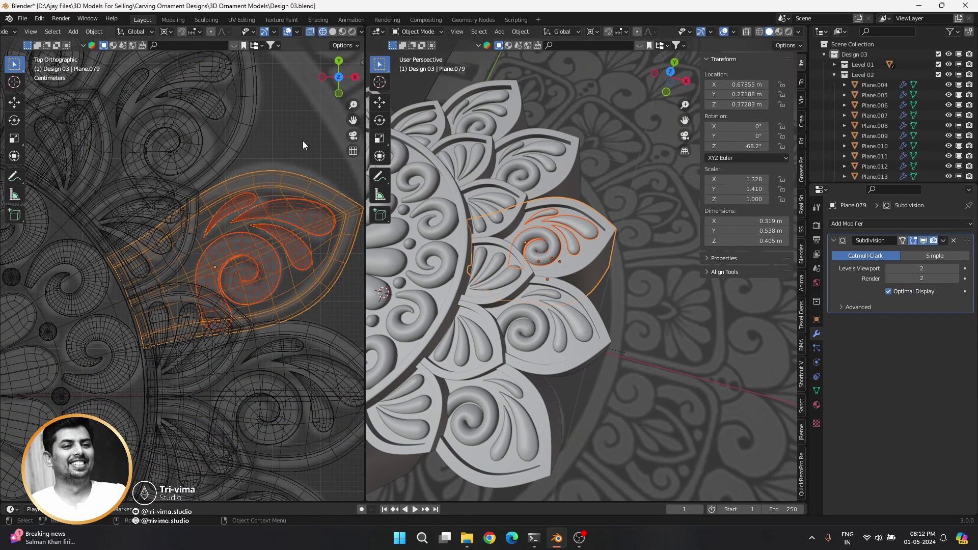
{"action": "key", "text": "r"}
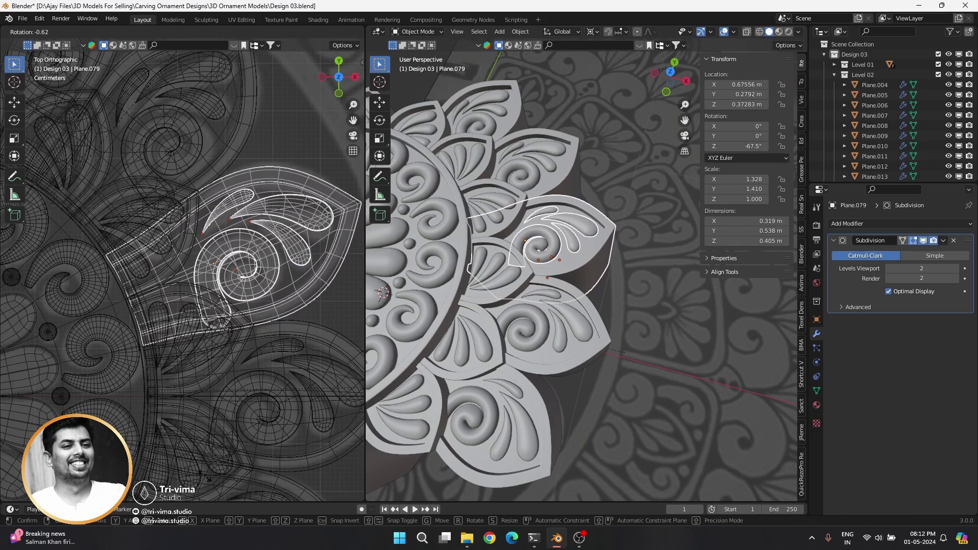
{"action": "left_click", "coordinate": [179, 420]}
{"action": "scroll", "coordinate": [179, 420], "scroll_direction": "up", "scroll_amount": 2}
{"action": "scroll", "coordinate": [197, 454], "scroll_direction": "up", "scroll_amount": 2}
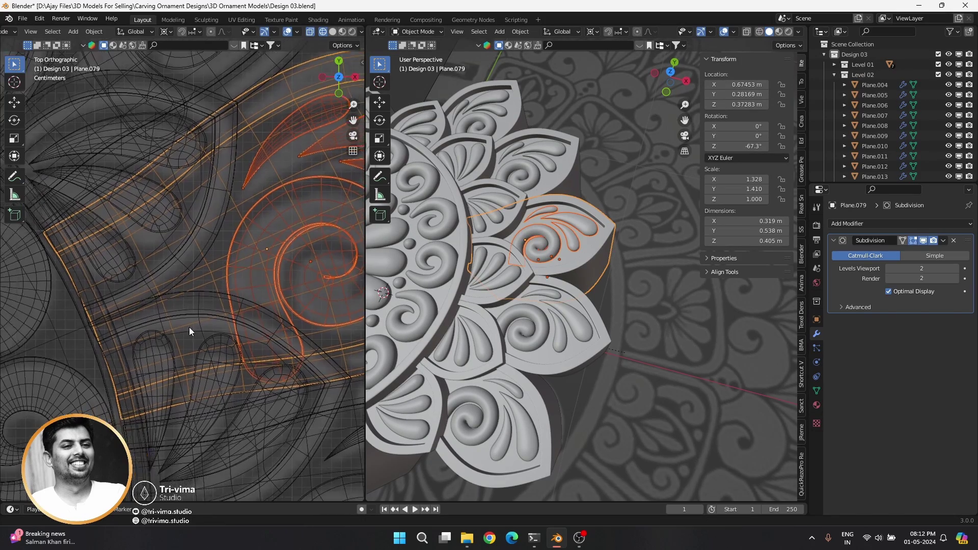
{"action": "scroll", "coordinate": [261, 310], "scroll_direction": "up", "scroll_amount": 2}
{"action": "key", "text": "r"}
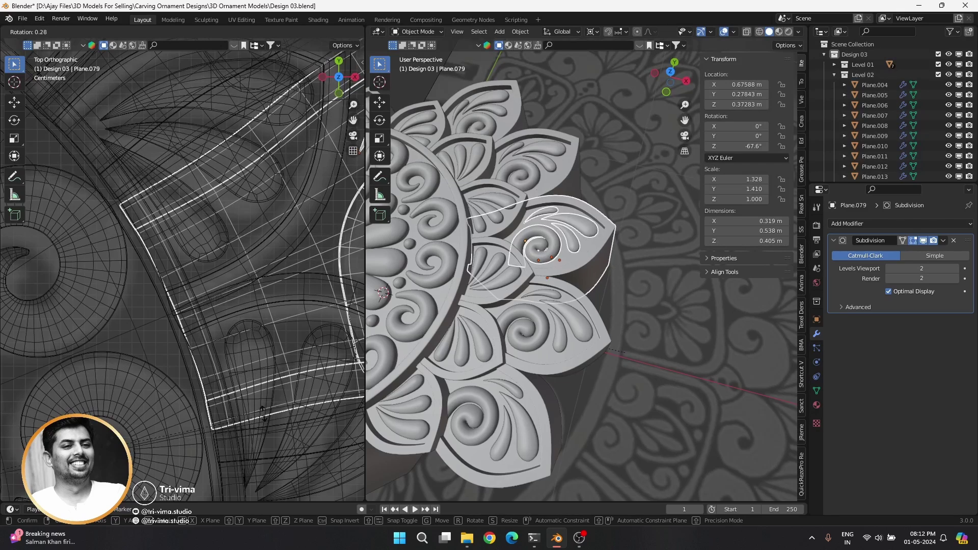
{"action": "left_click", "coordinate": [253, 380]}
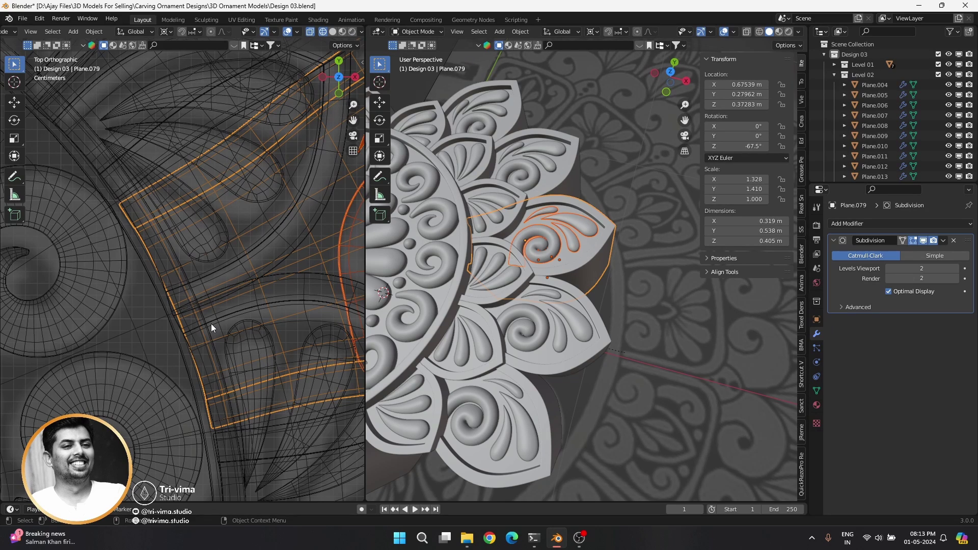
Step: Select the lower petals and try rotating one, cancelling to leave it unchanged
{"action": "scroll", "coordinate": [188, 319], "scroll_direction": "down", "scroll_amount": 4}
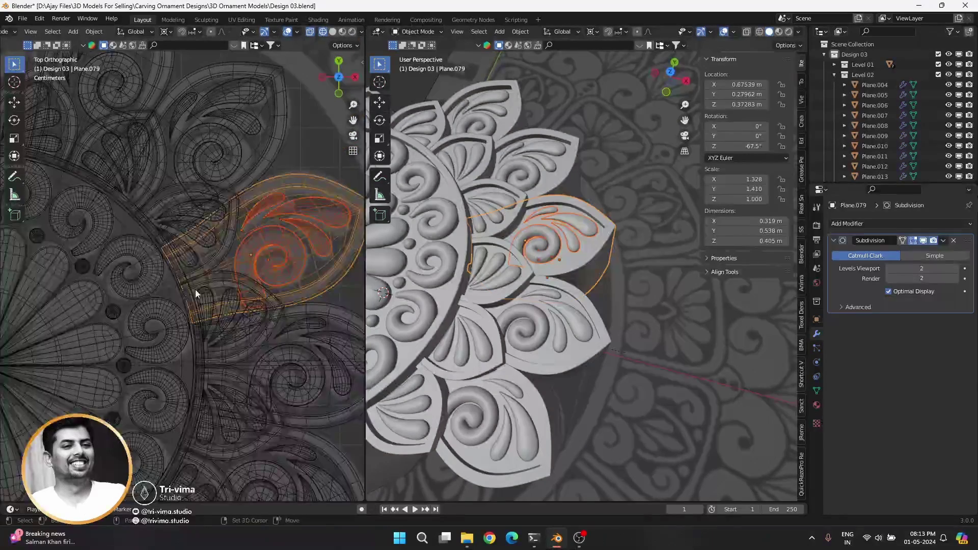
{"action": "scroll", "coordinate": [195, 289], "scroll_direction": "down", "scroll_amount": 2}
{"action": "left_click", "coordinate": [559, 341]}
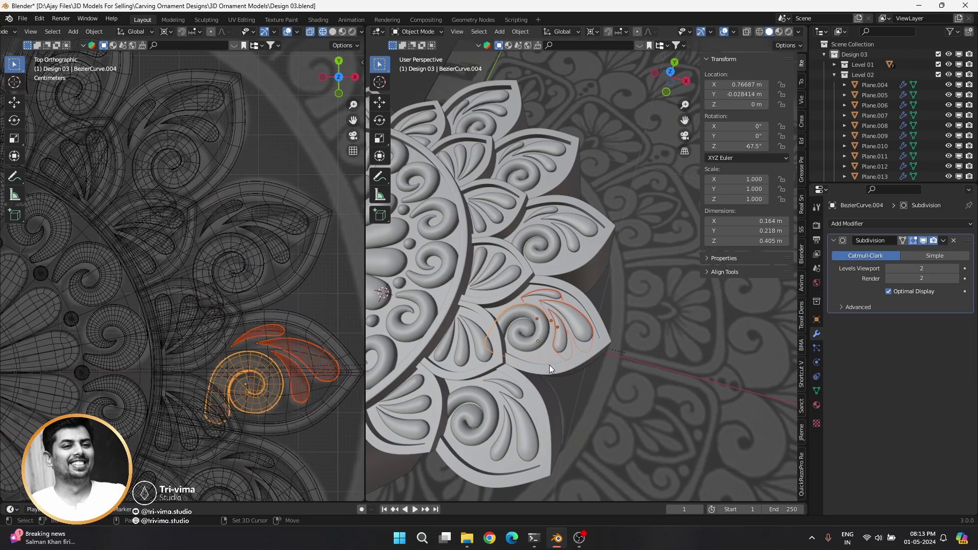
{"action": "scroll", "coordinate": [274, 380], "scroll_direction": "up", "scroll_amount": 3}
{"action": "scroll", "coordinate": [221, 248], "scroll_direction": "up", "scroll_amount": 3}
{"action": "scroll", "coordinate": [236, 225], "scroll_direction": "down", "scroll_amount": 3}
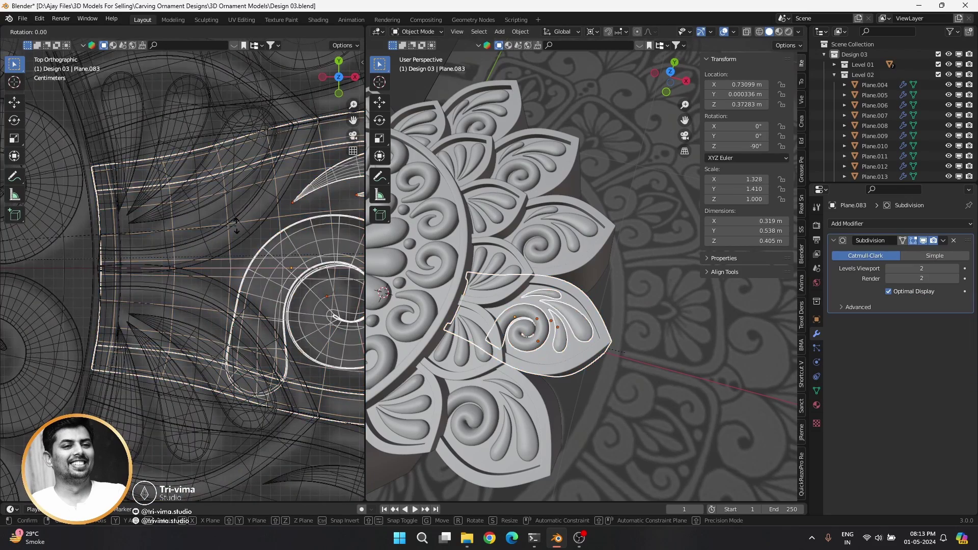
{"action": "scroll", "coordinate": [224, 256], "scroll_direction": "down", "scroll_amount": 1}
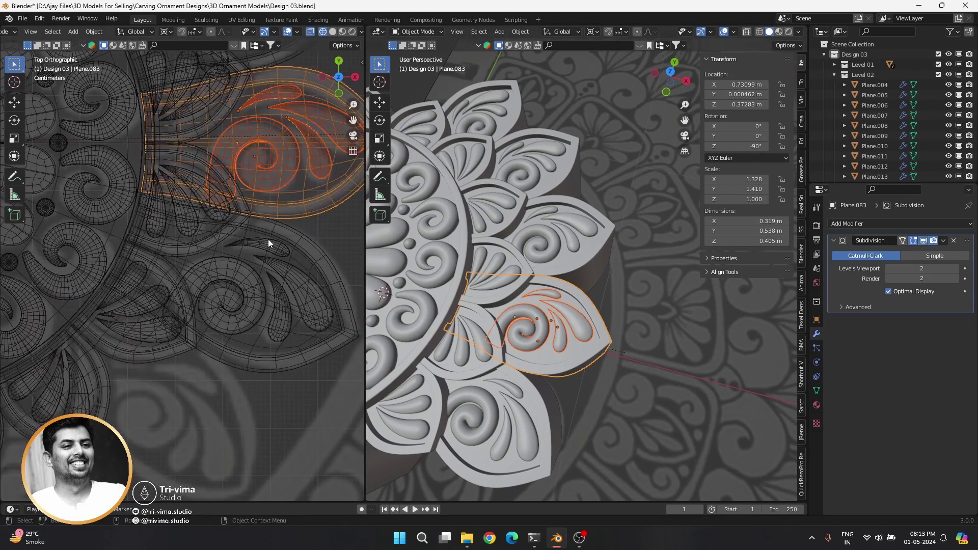
{"action": "left_click", "coordinate": [520, 406]}
{"action": "scroll", "coordinate": [221, 262], "scroll_direction": "up", "scroll_amount": 3}
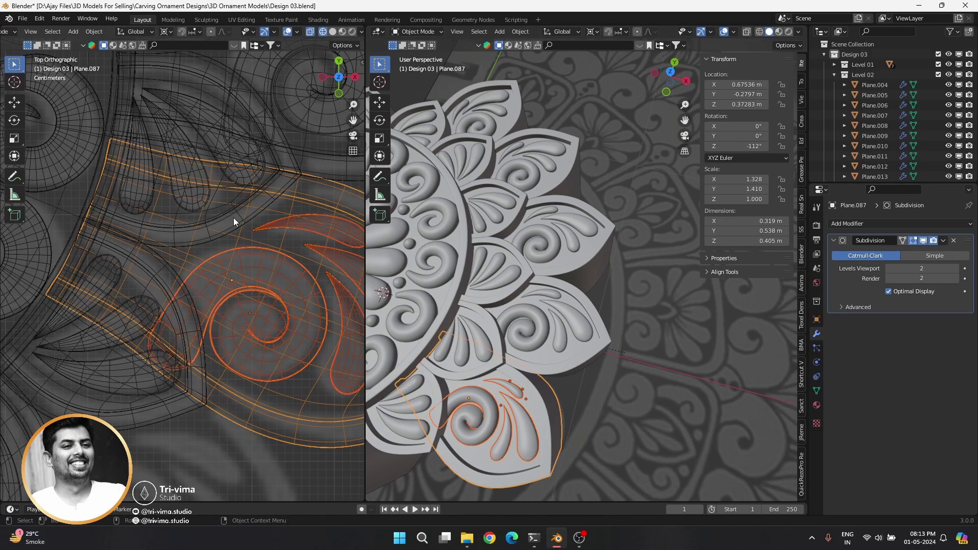
{"action": "key", "text": "r"}
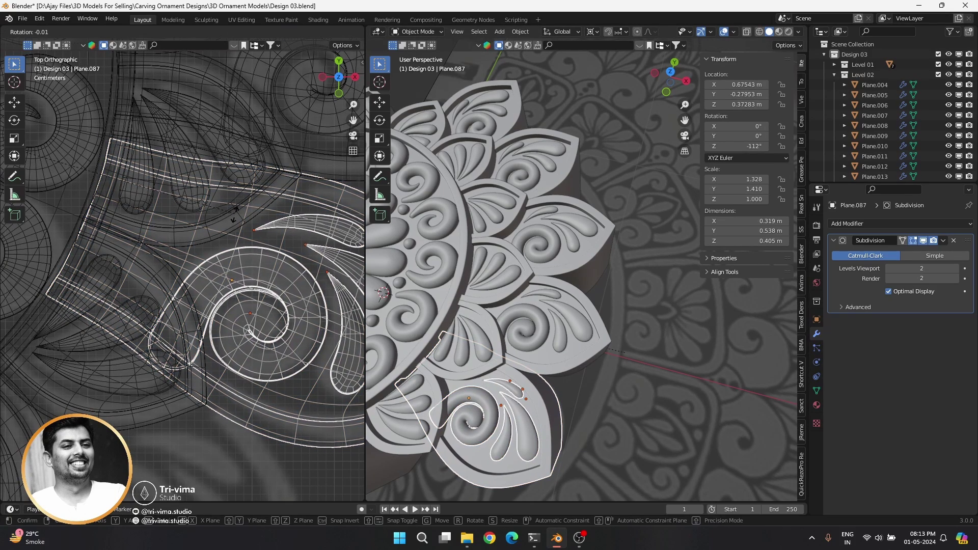
{"action": "right_click", "coordinate": [233, 216]}
{"action": "scroll", "coordinate": [233, 216], "scroll_direction": "down", "scroll_amount": 3}
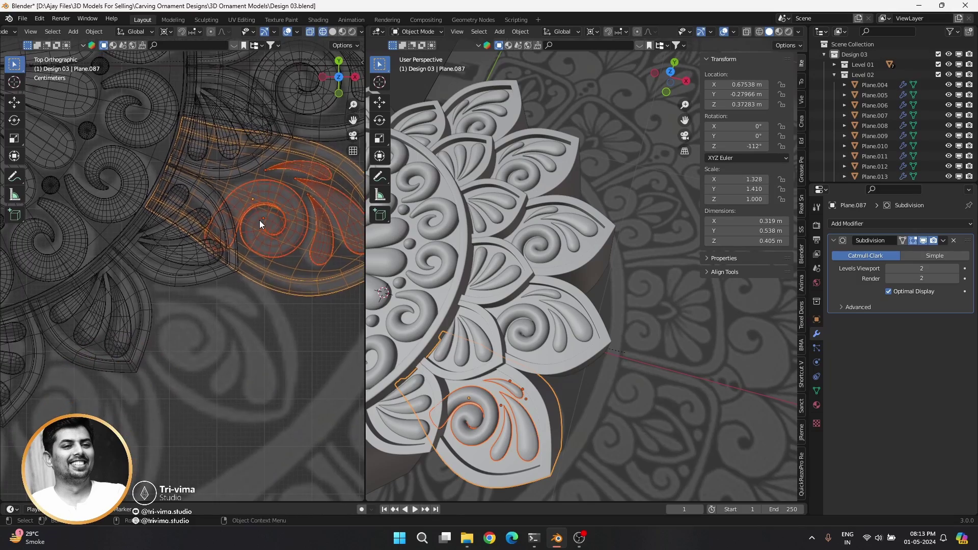
Step: Nudge the current petal into position, keeping its rotation at -135°
{"action": "left_click", "coordinate": [260, 220]}
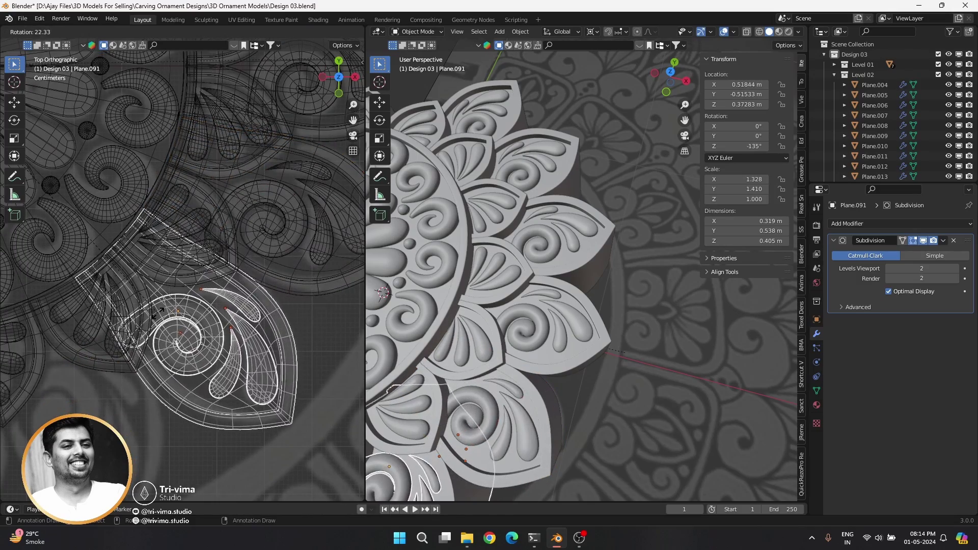
{"action": "left_click", "coordinate": [156, 312]}
{"action": "scroll", "coordinate": [231, 278], "scroll_direction": "up", "scroll_amount": 5}
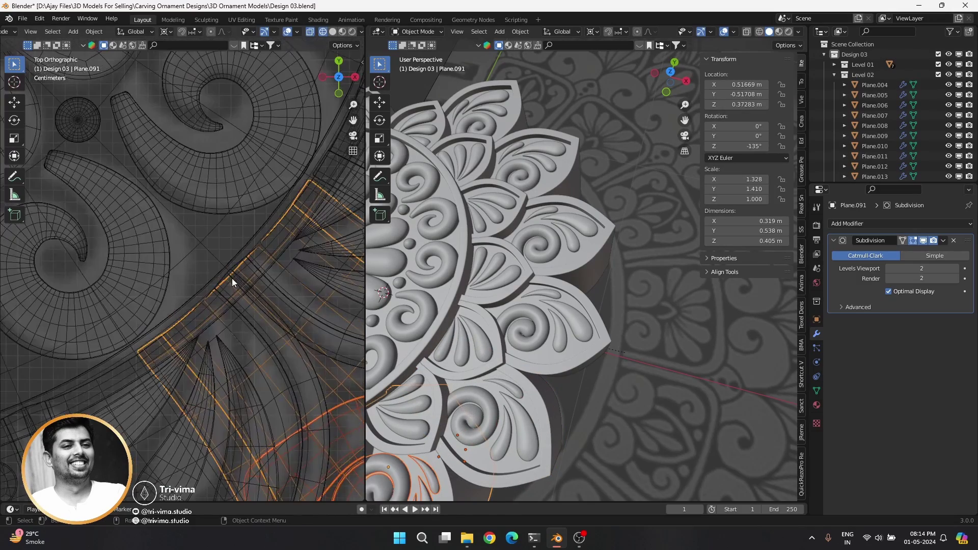
{"action": "key", "text": "g"}
{"action": "left_click", "coordinate": [163, 283]}
{"action": "scroll", "coordinate": [190, 316], "scroll_direction": "down", "scroll_amount": 4}
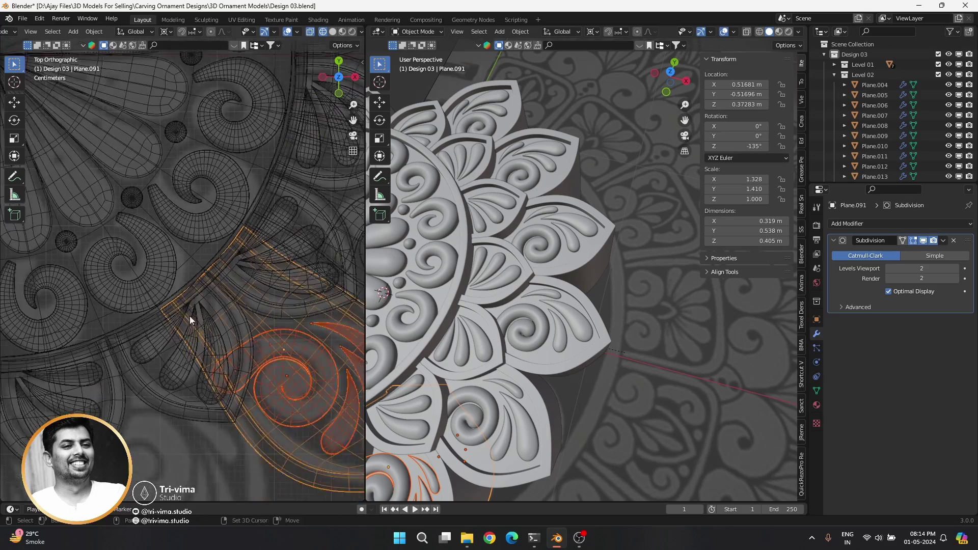
{"action": "scroll", "coordinate": [298, 195], "scroll_direction": "up", "scroll_amount": 4}
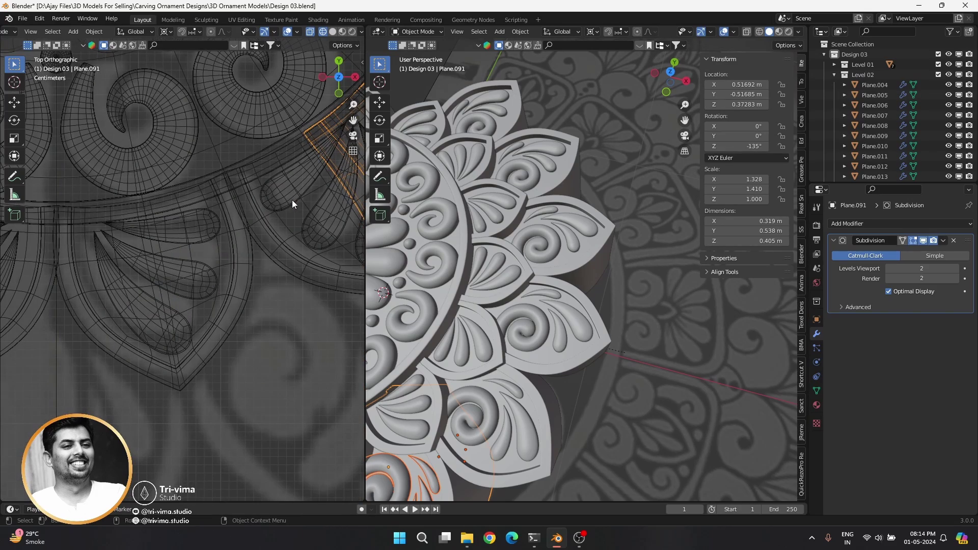
{"action": "key", "text": "r"}
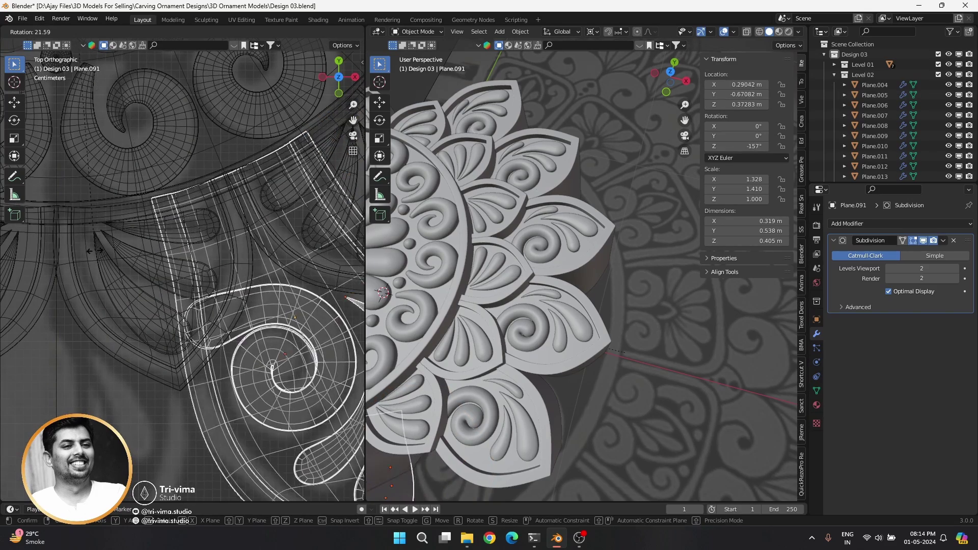
{"action": "key", "text": "Escape"}
{"action": "scroll", "coordinate": [133, 235], "scroll_direction": "down", "scroll_amount": 2}
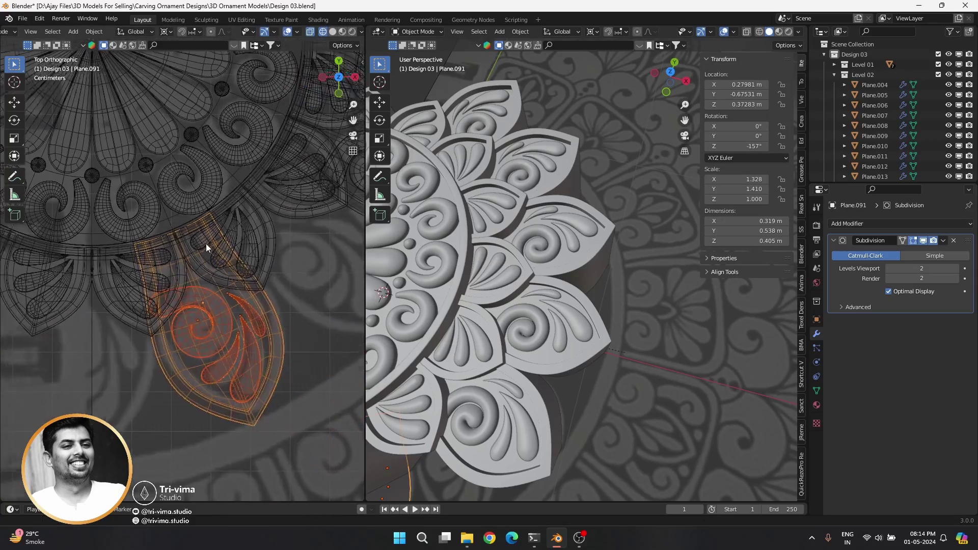
{"action": "scroll", "coordinate": [206, 243], "scroll_direction": "down", "scroll_amount": 1}
Step: Duplicate the petal, rotate the copy to -180° around the centre, and nudge it into place
{"action": "key", "text": "shift+d"}
{"action": "key", "text": "r"}
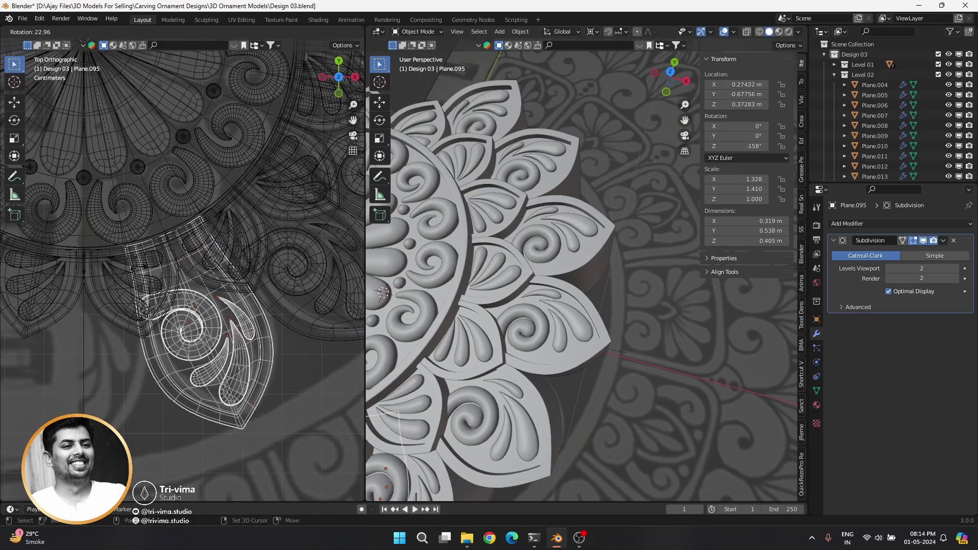
{"action": "scroll", "coordinate": [228, 289], "scroll_direction": "up", "scroll_amount": 4}
{"action": "scroll", "coordinate": [237, 268], "scroll_direction": "up", "scroll_amount": 1}
{"action": "key", "text": "r"}
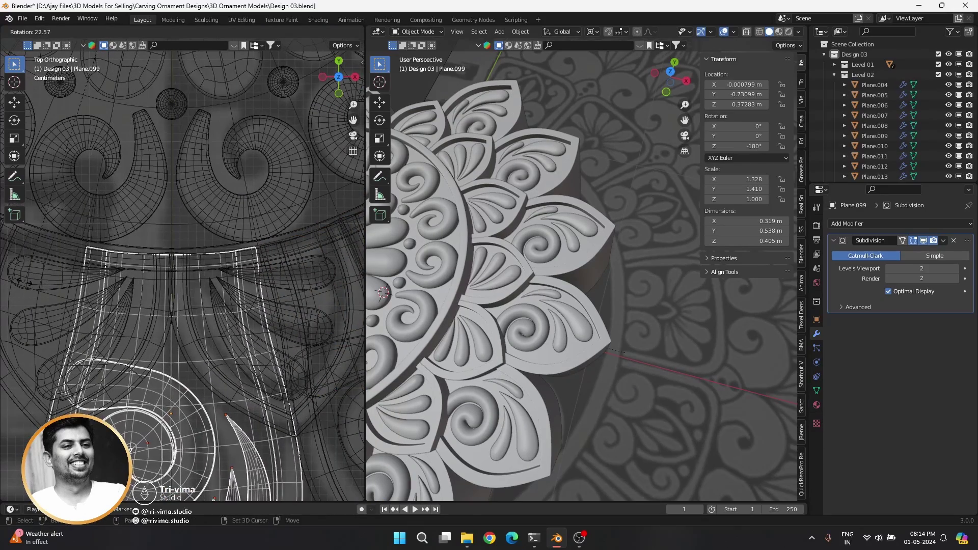
{"action": "left_click", "coordinate": [24, 281]}
{"action": "scroll", "coordinate": [207, 289], "scroll_direction": "up", "scroll_amount": 3}
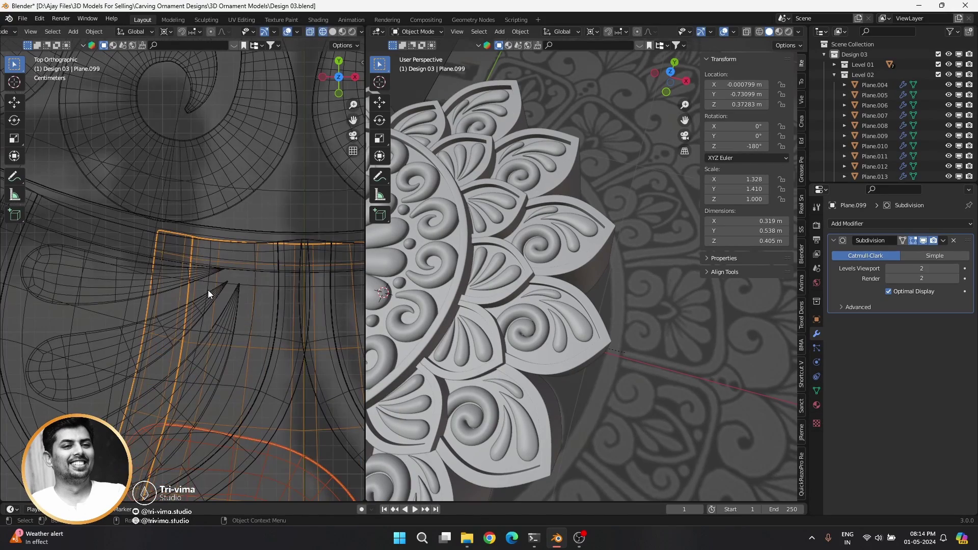
{"action": "key", "text": "g"}
{"action": "left_click", "coordinate": [240, 294]}
{"action": "scroll", "coordinate": [240, 289], "scroll_direction": "down", "scroll_amount": 3}
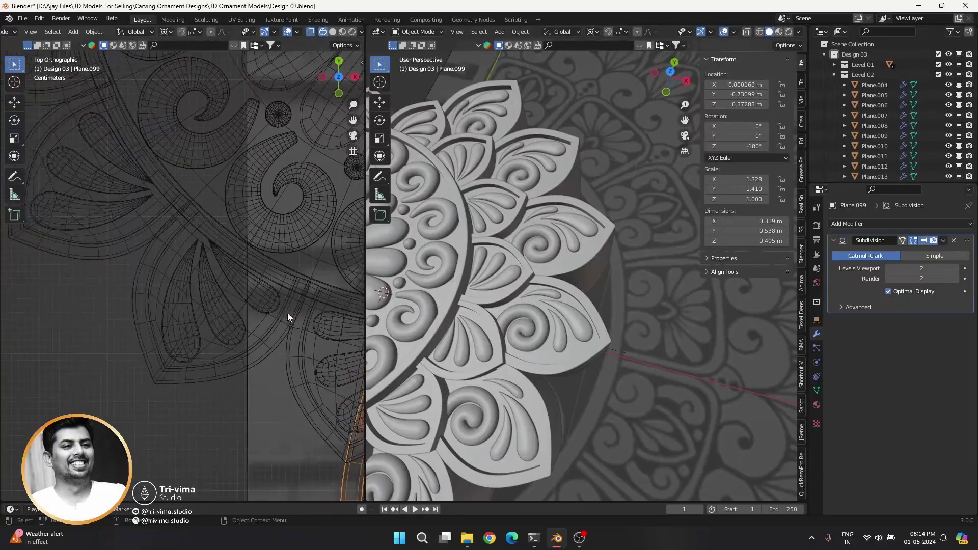
{"action": "scroll", "coordinate": [191, 270], "scroll_direction": "up", "scroll_amount": 3}
Step: Add the next petal copy, rotated about 22.5° further around the centre
{"action": "key", "text": "shift+d"}
{"action": "key", "text": "r"}
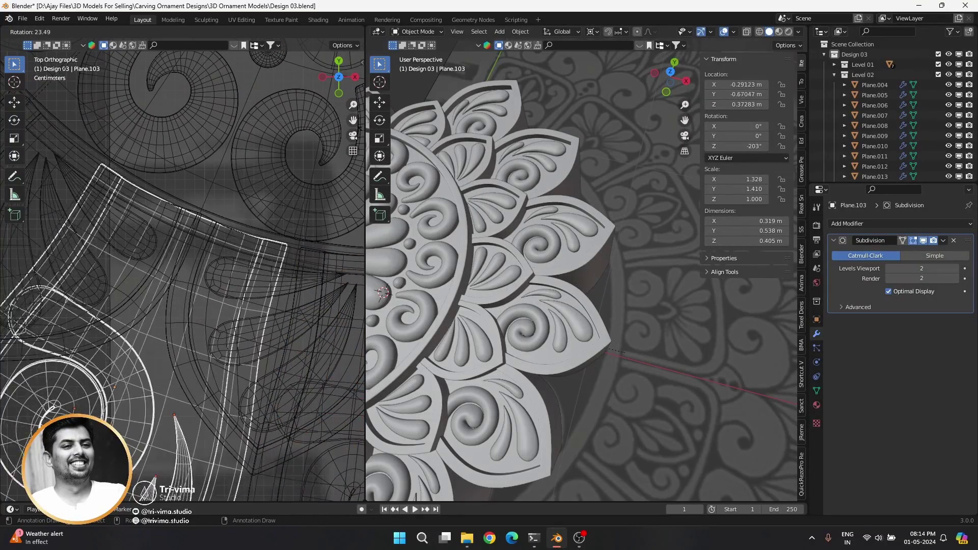
{"action": "left_click", "coordinate": [231, 238]}
{"action": "scroll", "coordinate": [222, 237], "scroll_direction": "down", "scroll_amount": 3}
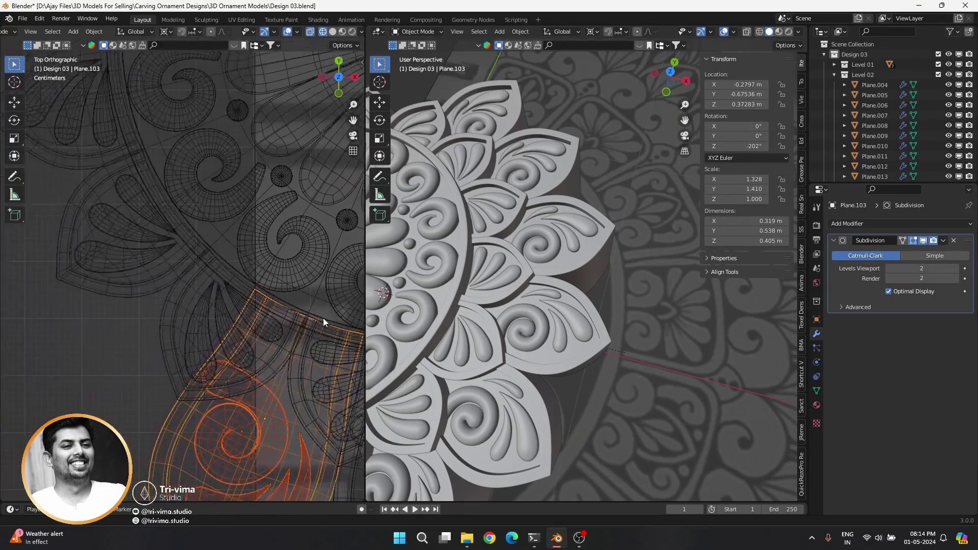
{"action": "scroll", "coordinate": [323, 318], "scroll_direction": "up", "scroll_amount": 3}
Step: Add two more petal copies rotated to -225° and -247°
{"action": "key", "text": "shift+d"}
{"action": "left_click", "coordinate": [308, 275]}
{"action": "key", "text": "r"}
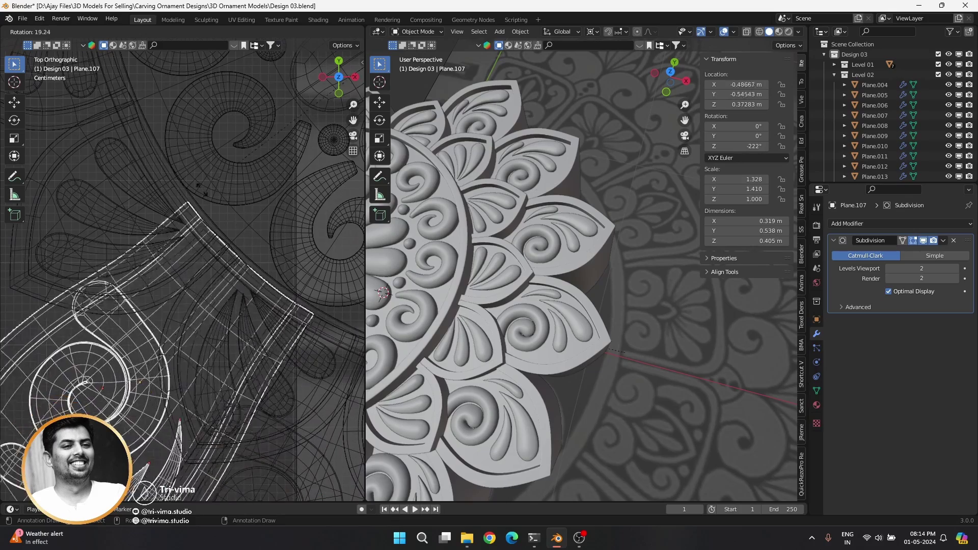
{"action": "scroll", "coordinate": [206, 195], "scroll_direction": "up", "scroll_amount": 5}
{"action": "scroll", "coordinate": [206, 195], "scroll_direction": "down", "scroll_amount": 3}
{"action": "scroll", "coordinate": [288, 318], "scroll_direction": "up", "scroll_amount": 3}
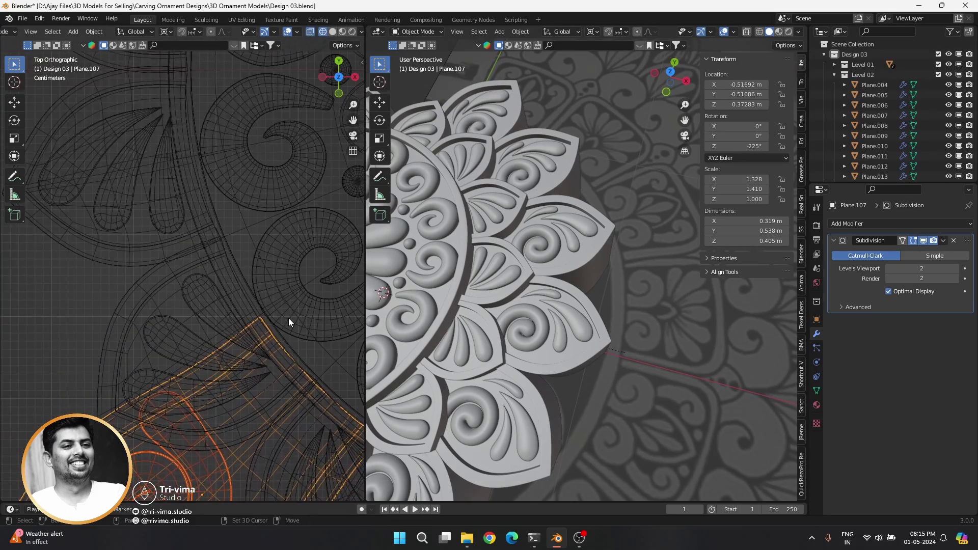
{"action": "key", "text": "shift+d"}
{"action": "left_click", "coordinate": [288, 318]}
{"action": "key", "text": "r"}
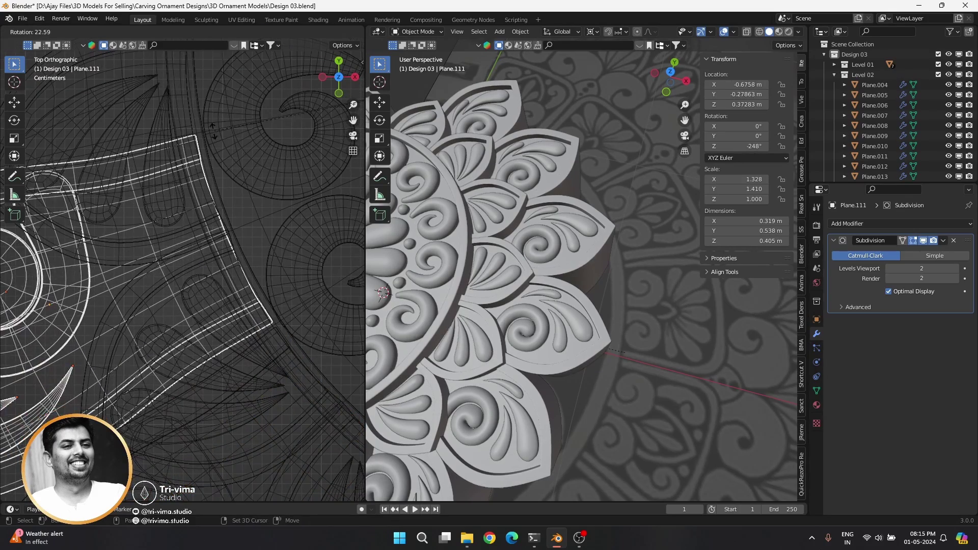
{"action": "left_click", "coordinate": [219, 154]}
Step: Add petal copies rotated to -270° and -293° around the centre
{"action": "key", "text": "shift+d"}
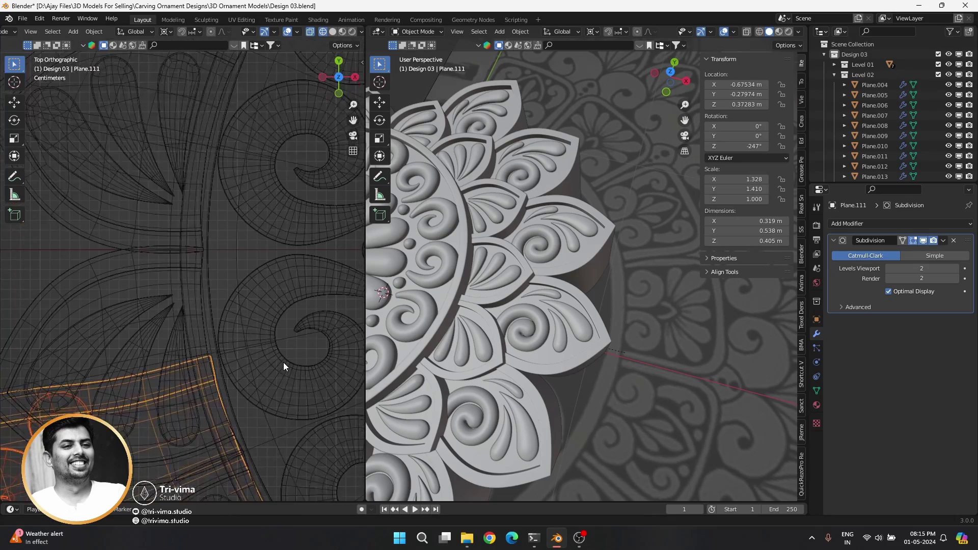
{"action": "left_click", "coordinate": [283, 362]}
{"action": "key", "text": "r"}
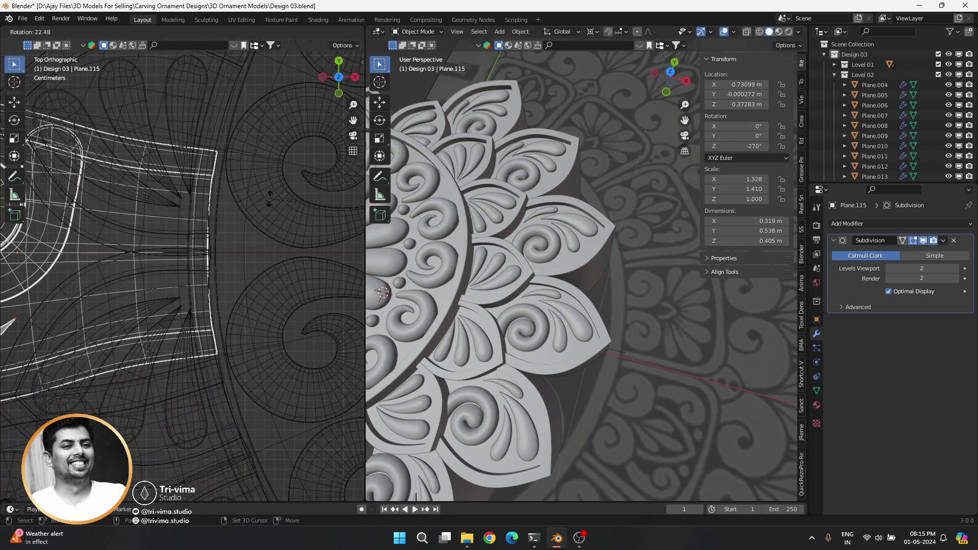
{"action": "left_click", "coordinate": [268, 168]}
{"action": "scroll", "coordinate": [223, 334], "scroll_direction": "up", "scroll_amount": 3}
{"action": "key", "text": "shift+d"}
{"action": "left_click", "coordinate": [239, 199]}
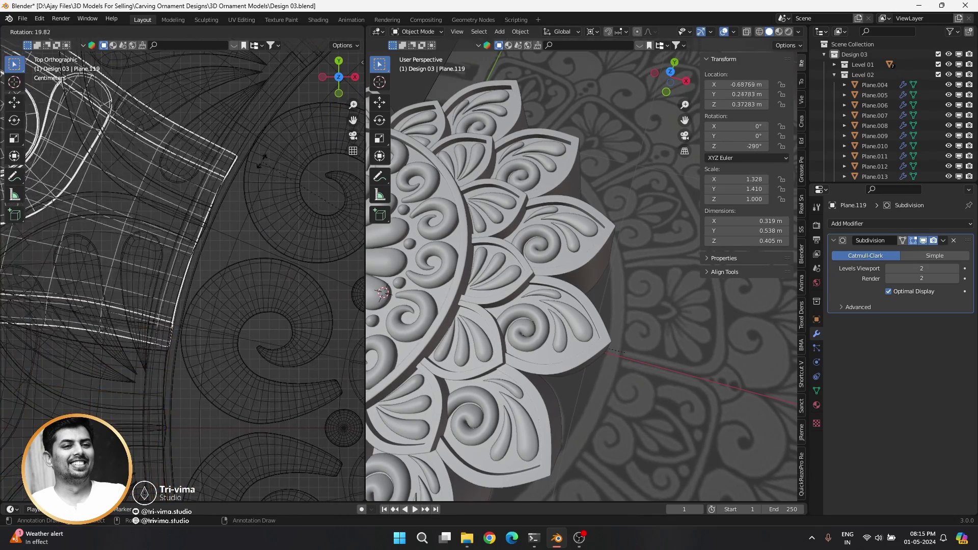
{"action": "key", "text": "r"}
{"action": "left_click", "coordinate": [258, 167]}
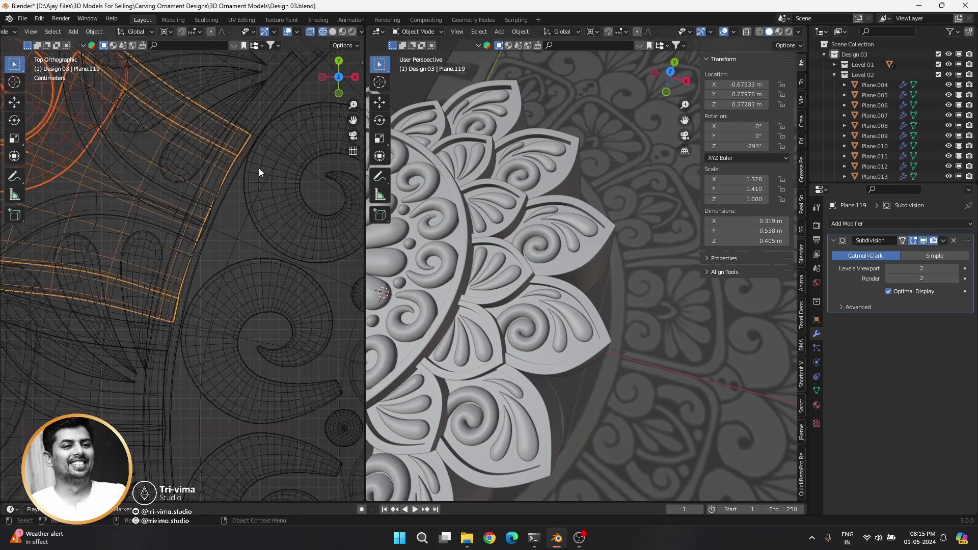
Step: Add the last two petal copies of this run at -315° and -338°
{"action": "key", "text": "shift+d"}
{"action": "left_click", "coordinate": [210, 306]}
{"action": "key", "text": "r"}
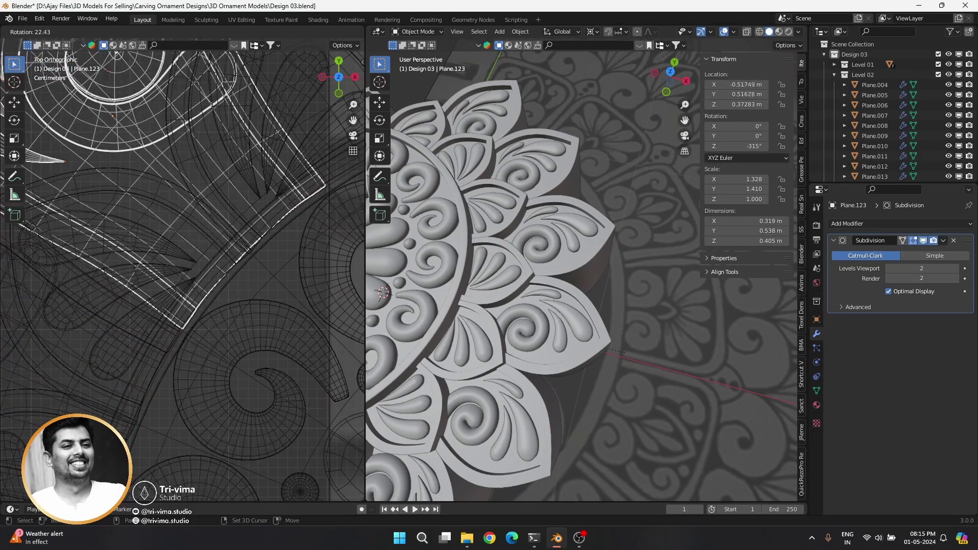
{"action": "left_click", "coordinate": [39, 207]}
{"action": "scroll", "coordinate": [80, 349], "scroll_direction": "up", "scroll_amount": 2}
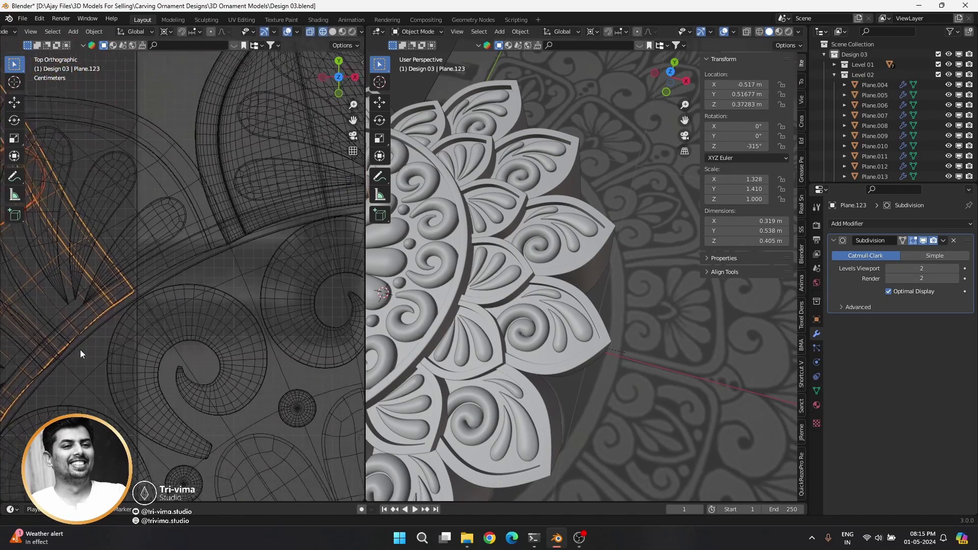
{"action": "key", "text": "shift+d"}
{"action": "left_click", "coordinate": [168, 326]}
{"action": "key", "text": "r"}
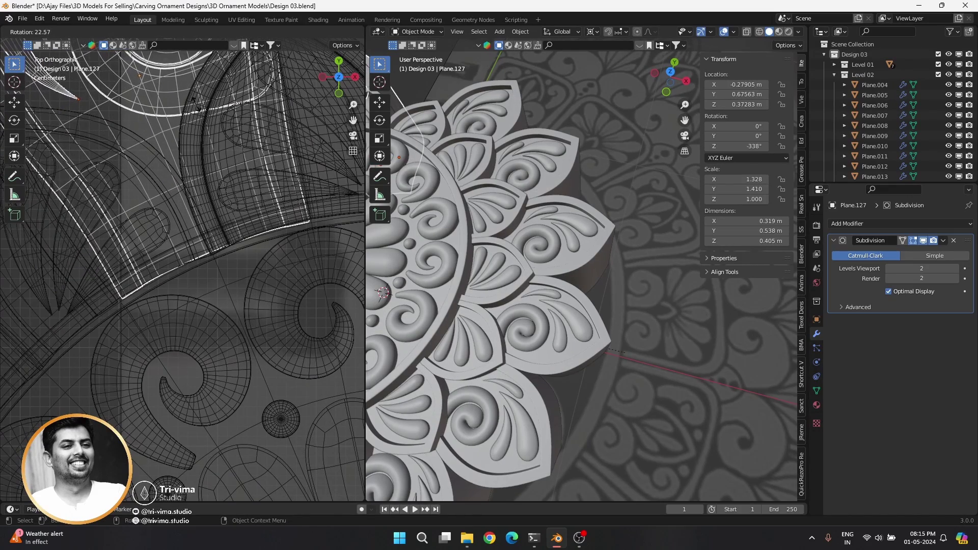
{"action": "left_click", "coordinate": [133, 128]}
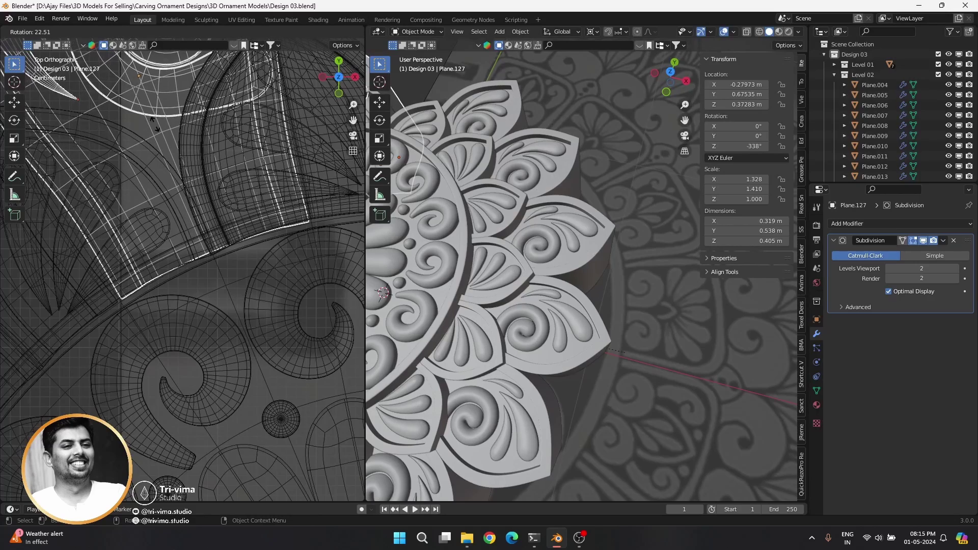
{"action": "scroll", "coordinate": [170, 179], "scroll_direction": "down", "scroll_amount": 3}
{"action": "scroll", "coordinate": [170, 179], "scroll_direction": "down", "scroll_amount": 3}
Step: Select the small petal above the centre, undo its last change, and re-rotate it
{"action": "left_click", "coordinate": [250, 184]}
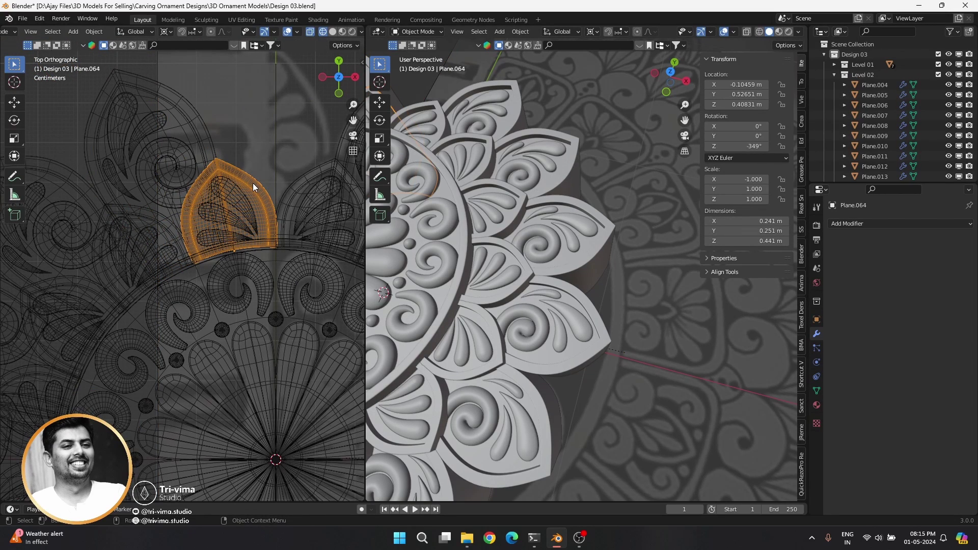
{"action": "key", "text": "ctrl+z"}
{"action": "key", "text": "ctrl+z"}
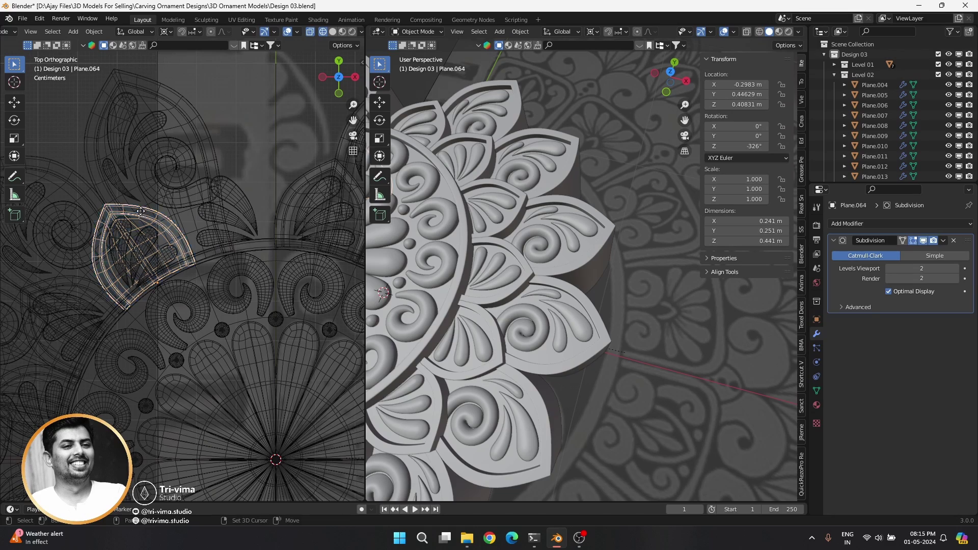
{"action": "key", "text": "r"}
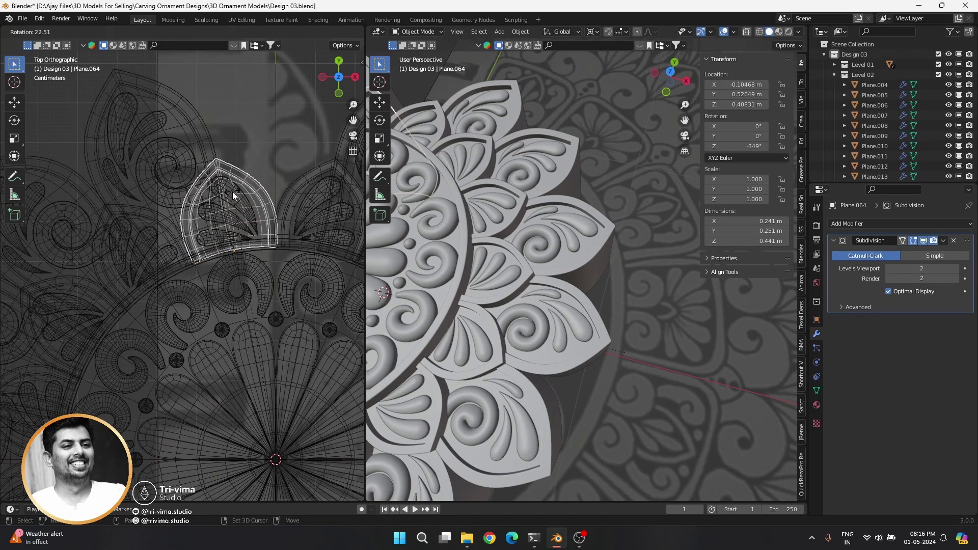
{"action": "left_click", "coordinate": [233, 191]}
{"action": "scroll", "coordinate": [229, 219], "scroll_direction": "up", "scroll_amount": 4}
{"action": "scroll", "coordinate": [231, 219], "scroll_direction": "down", "scroll_amount": 3}
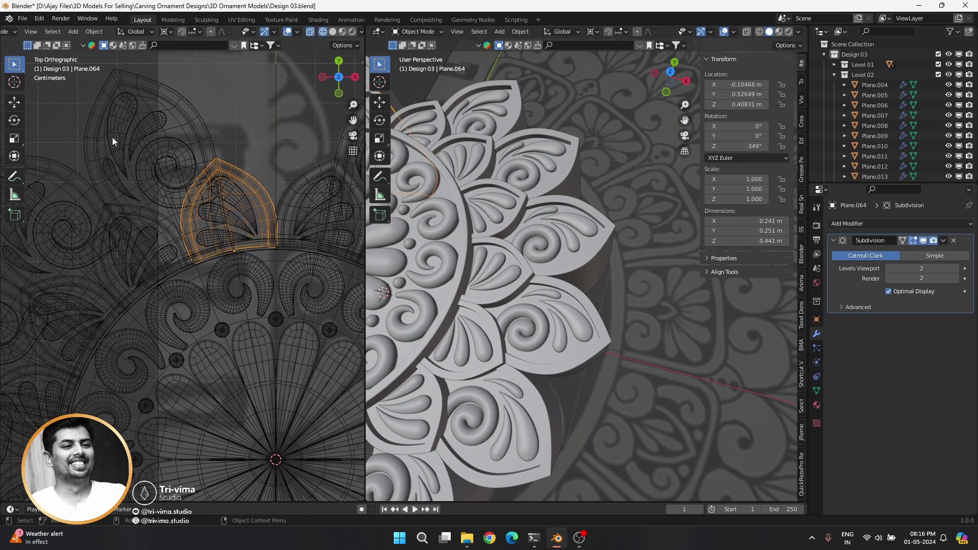
Step: Duplicate the top outer petal and rotate the copy to -360°, closing the ring
{"action": "middle_click_drag", "start_coordinate": [610, 313], "coordinate": [473, 209]}
{"action": "left_click", "coordinate": [464, 179]}
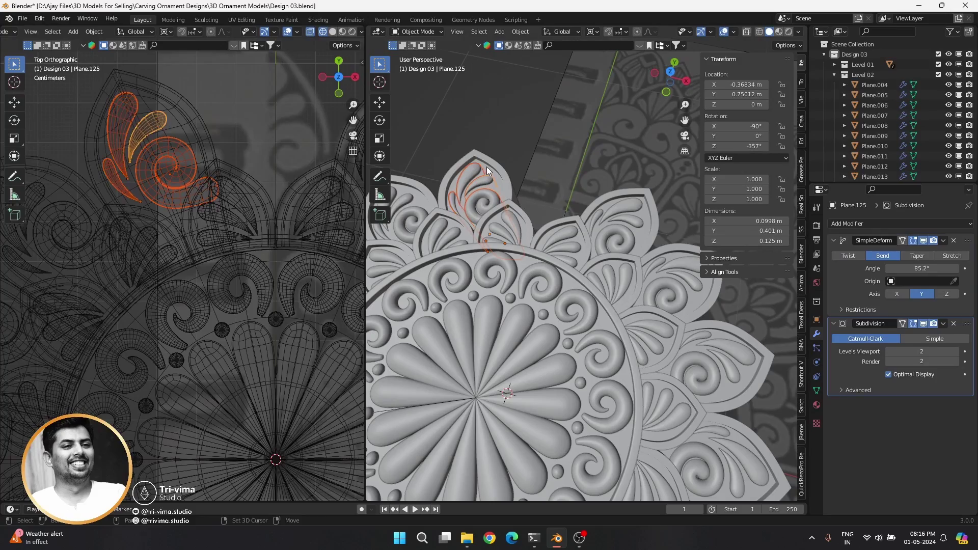
{"action": "scroll", "coordinate": [164, 173], "scroll_direction": "up", "scroll_amount": 2}
{"action": "key", "text": "shift+d"}
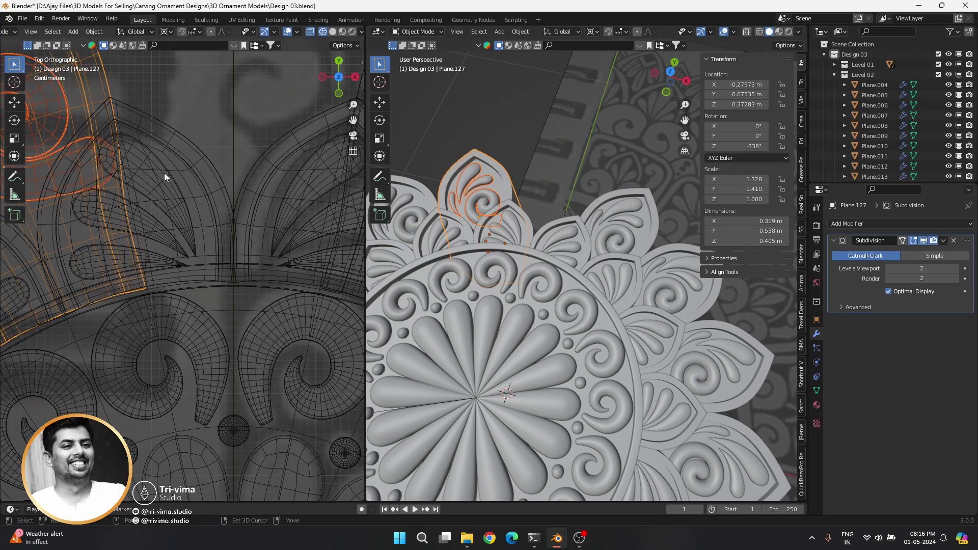
{"action": "key", "text": "r"}
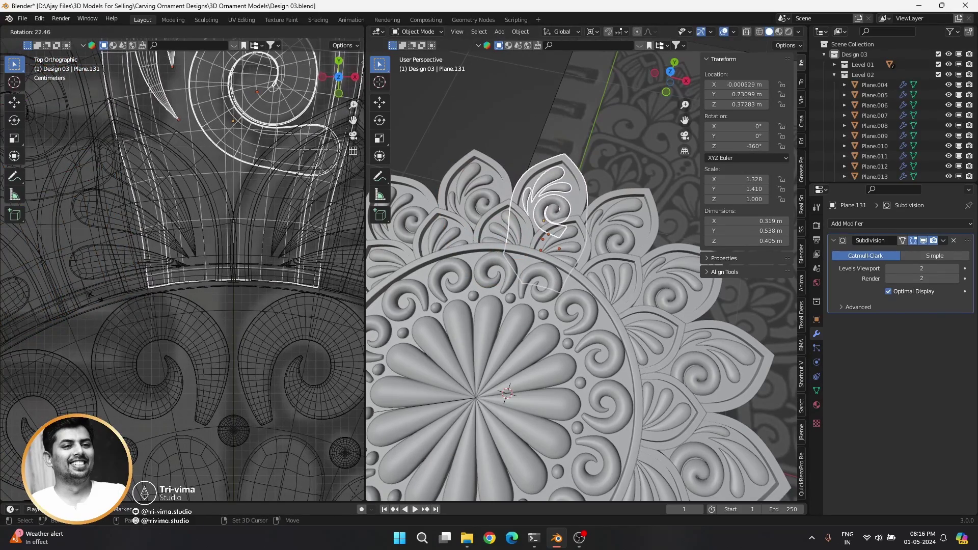
{"action": "right_click", "coordinate": [100, 292]}
{"action": "scroll", "coordinate": [155, 290], "scroll_direction": "down", "scroll_amount": 5}
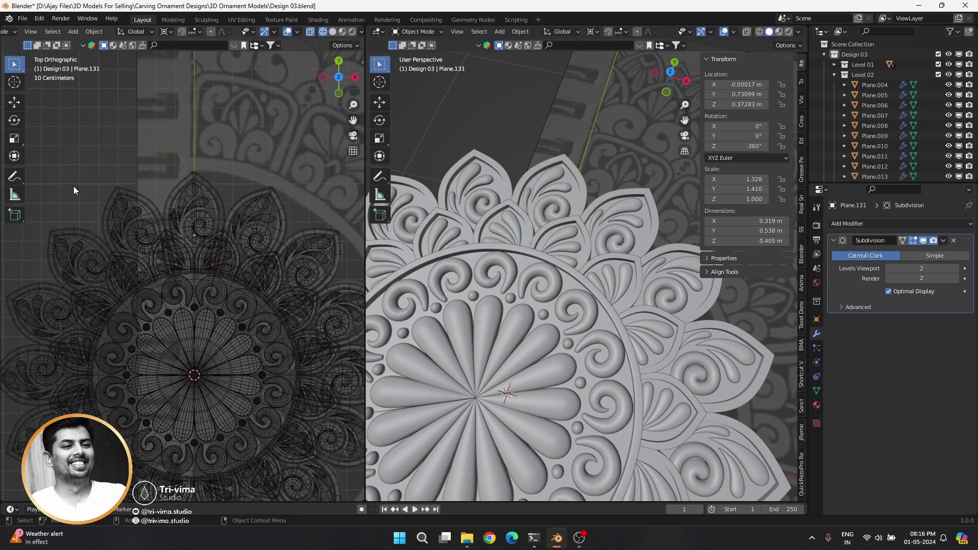
{"action": "scroll", "coordinate": [573, 289], "scroll_direction": "down", "scroll_amount": 5}
Step: Orbit the view to see the whole mandala ornament at an angle
{"action": "mouse_move", "coordinate": [573, 290]}
{"action": "middle_mouse_down"}
{"action": "mouse_move", "coordinate": [573, 323]}
{"action": "mouse_move", "coordinate": [474, 308]}
{"action": "mouse_move", "coordinate": [485, 310]}
{"action": "middle_mouse_up"}
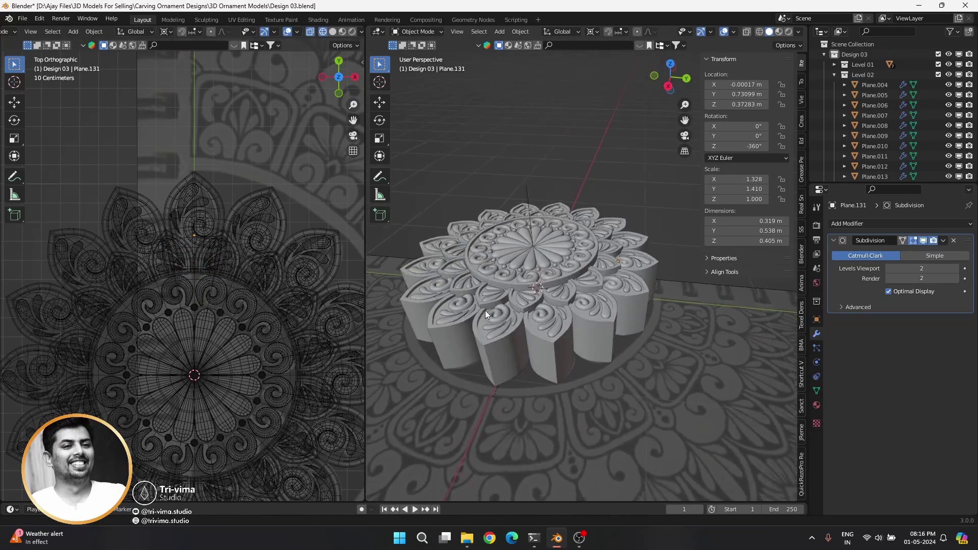
{"action": "scroll", "coordinate": [510, 255], "scroll_direction": "up", "scroll_amount": 4}
{"action": "scroll", "coordinate": [527, 292], "scroll_direction": "down", "scroll_amount": 2}
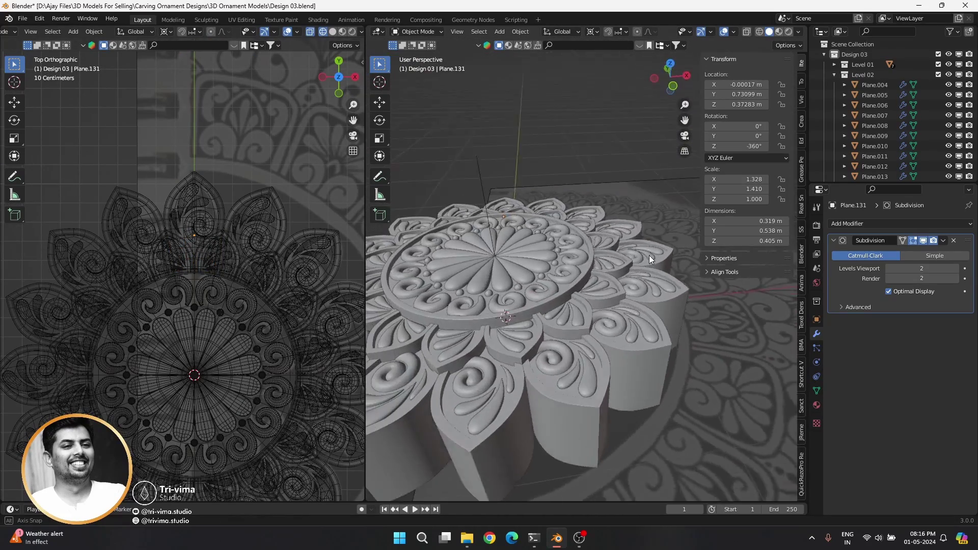